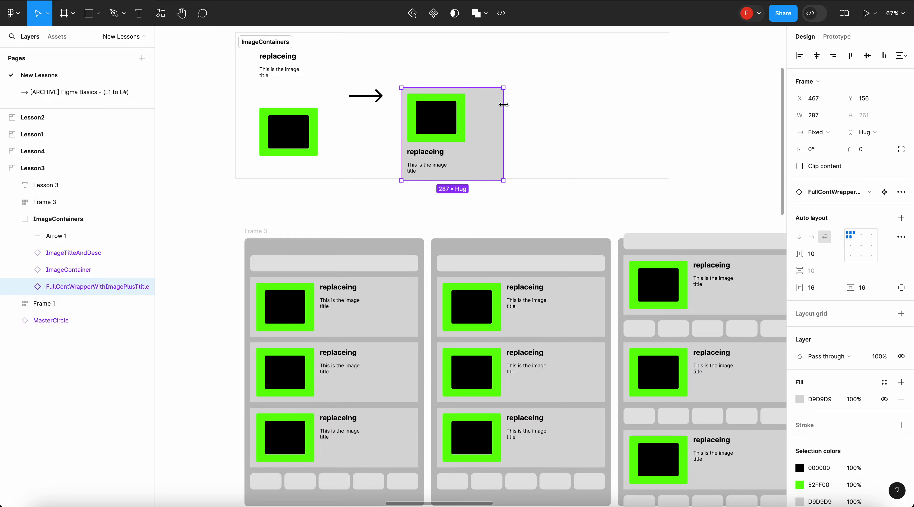
- Undo the last width change of the FullContWrapperWithImagePlusTtitle component
key("ctrl+z")
scroll(503, 104, "down", 5)
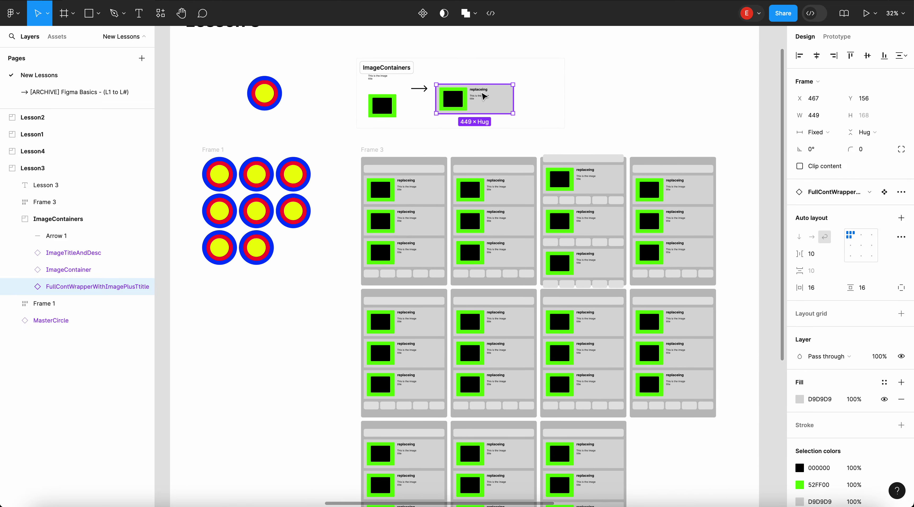
scroll(499, 102, "up", 4)
scroll(500, 102, "down", 5)
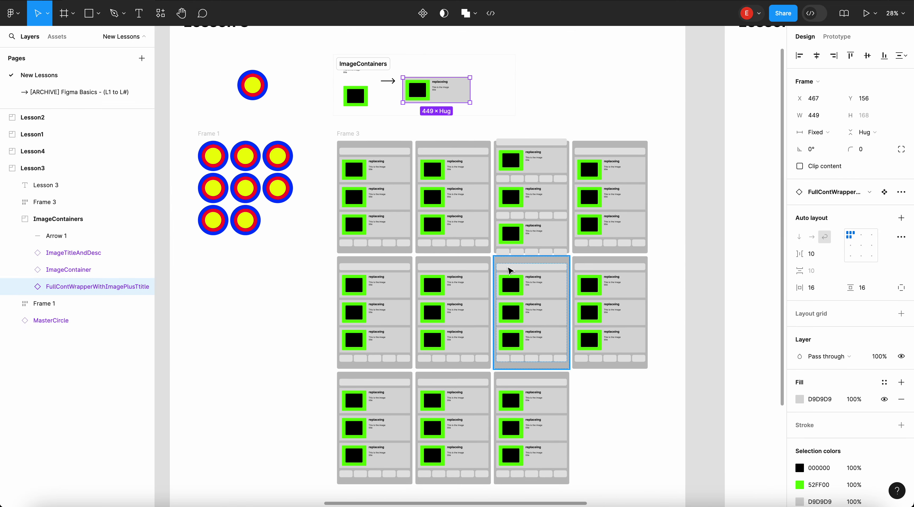
- Examine the grid of card layouts in the Lesson3 section and the neighbouring Lesson4 section
scroll(462, 267, "down", 3)
scroll(462, 266, "right", 4)
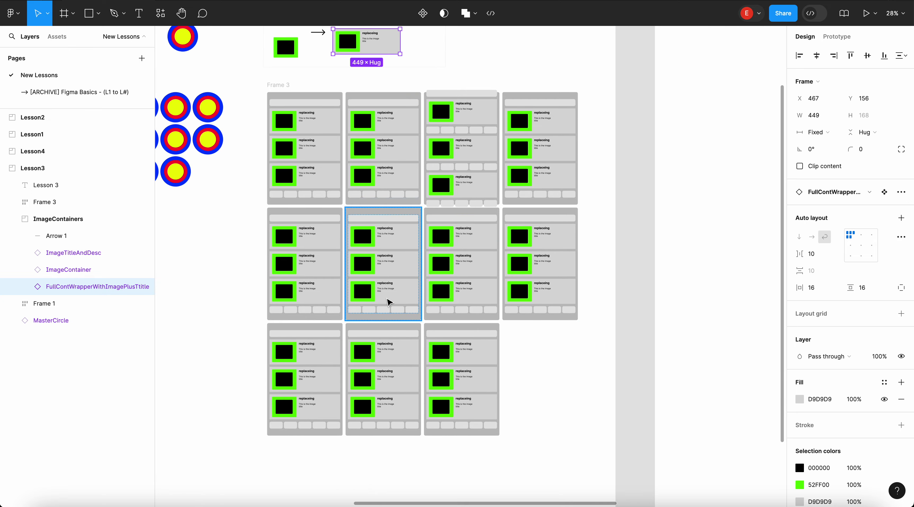
scroll(370, 295, "up", 5)
scroll(347, 285, "down", 5)
scroll(347, 284, "right", 4)
scroll(346, 284, "down", 3)
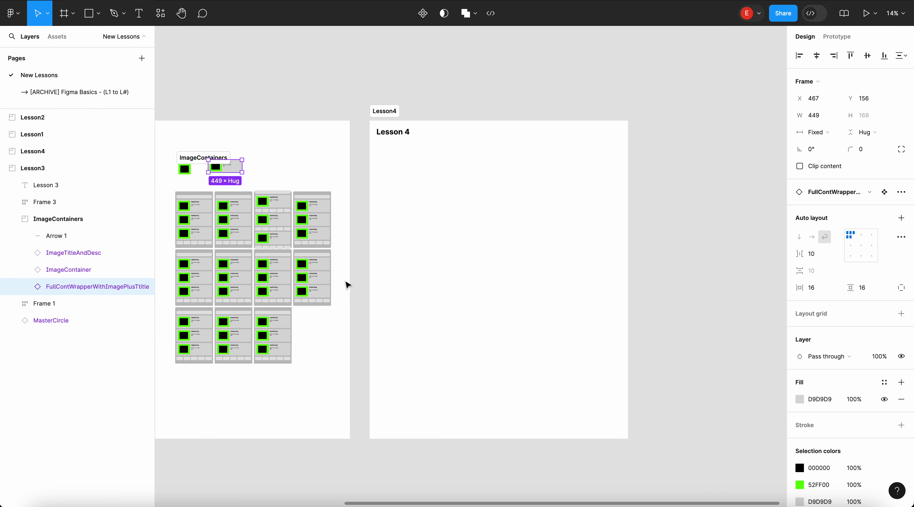
scroll(373, 274, "right", 3)
scroll(397, 265, "left", 2)
scroll(397, 265, "down", 1)
scroll(397, 265, "up", 3)
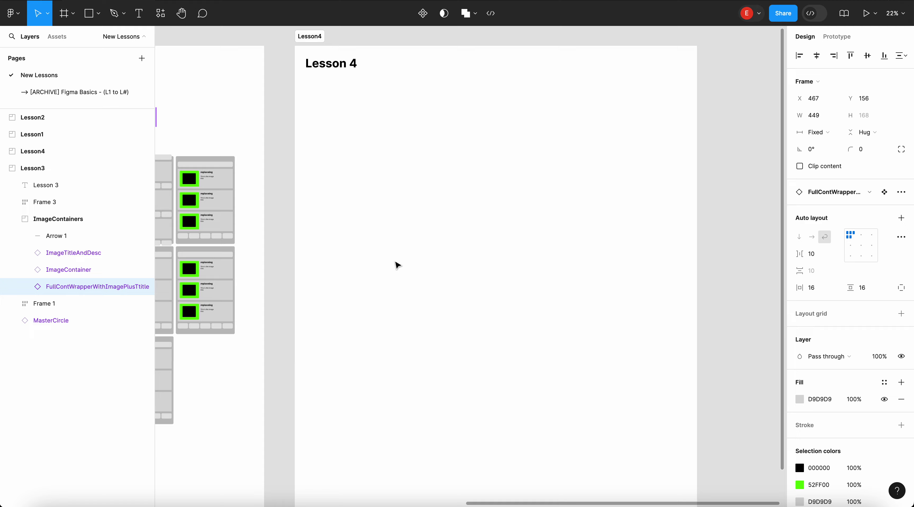
scroll(397, 265, "down", 3)
scroll(397, 265, "up", 2)
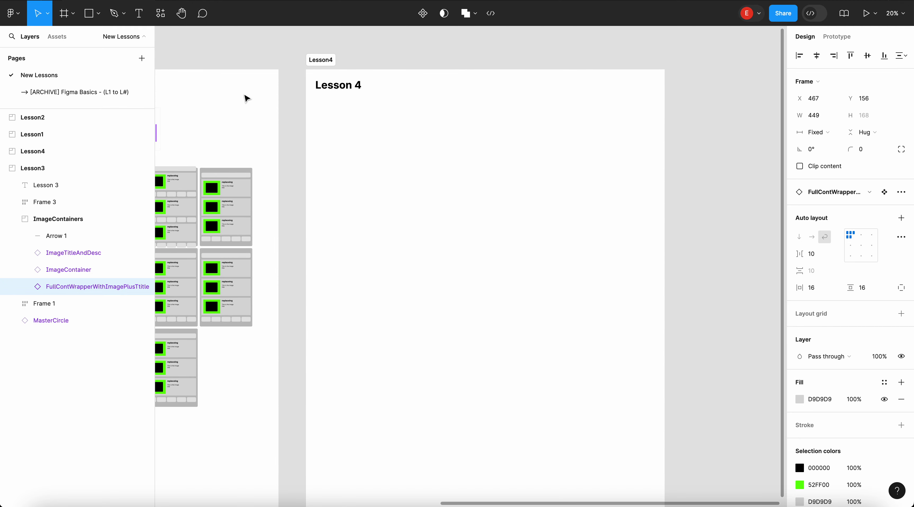
scroll(462, 175, "down", 3)
scroll(462, 176, "left", 1)
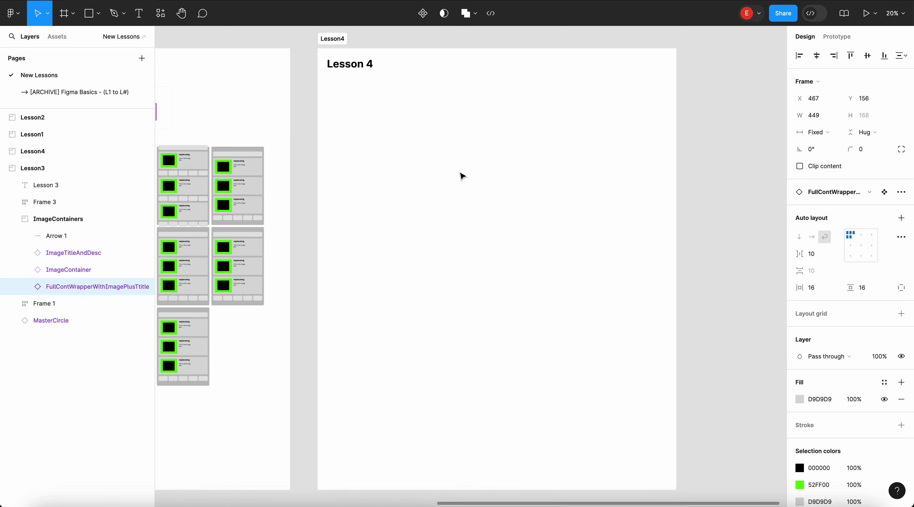
scroll(456, 190, "up", 1)
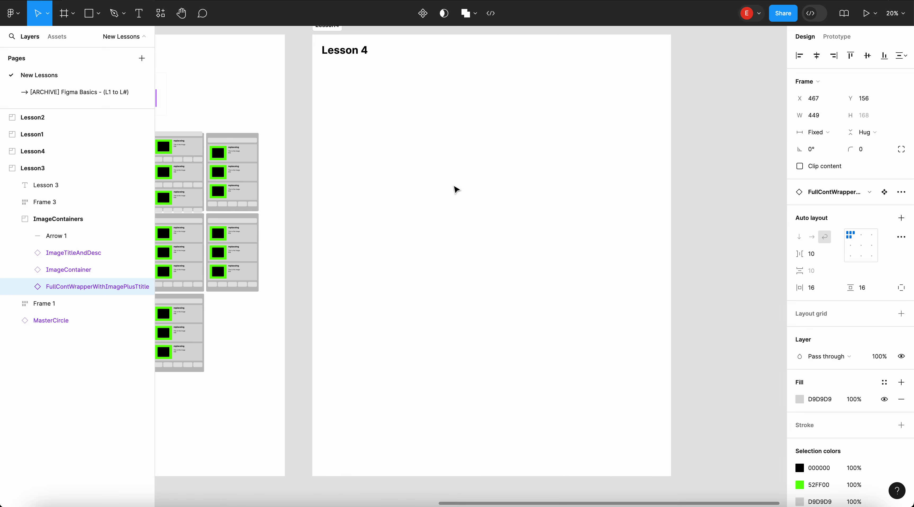
scroll(456, 189, "up", 1)
scroll(456, 190, "down", 1)
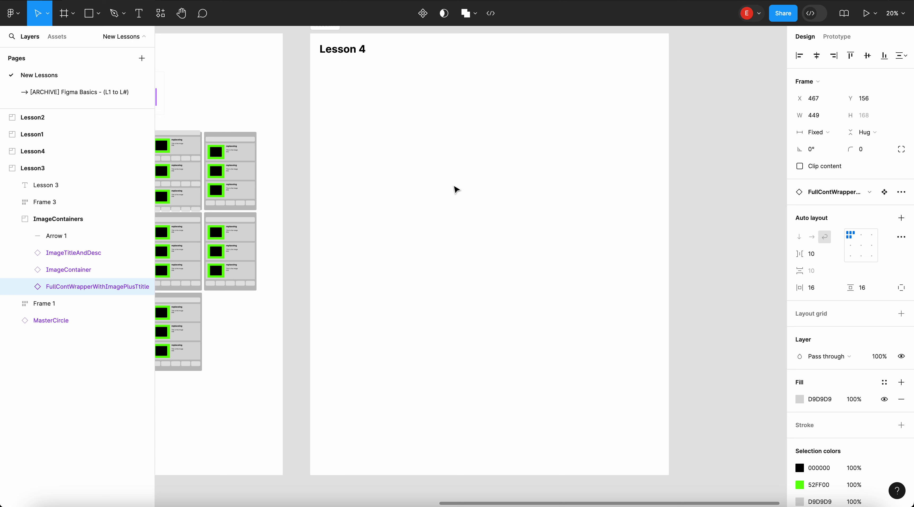
right_click(454, 187)
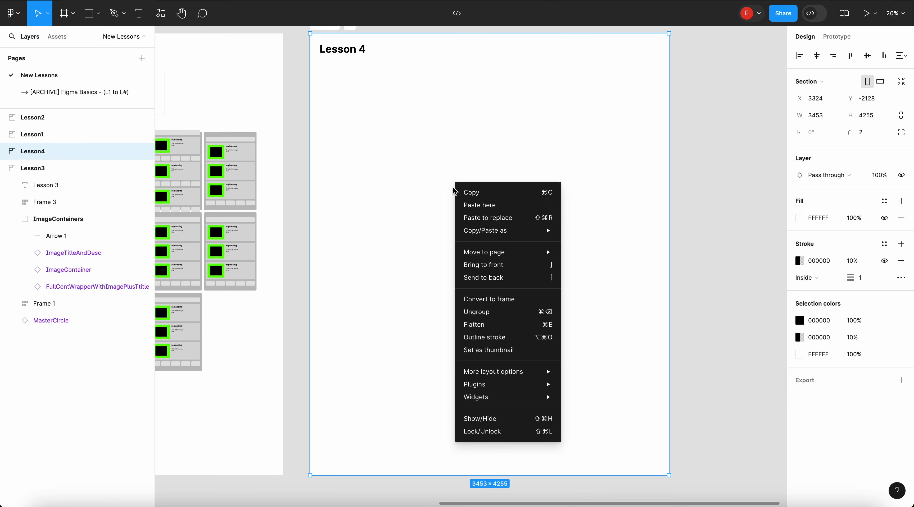
left_click(299, 169)
left_click(298, 169)
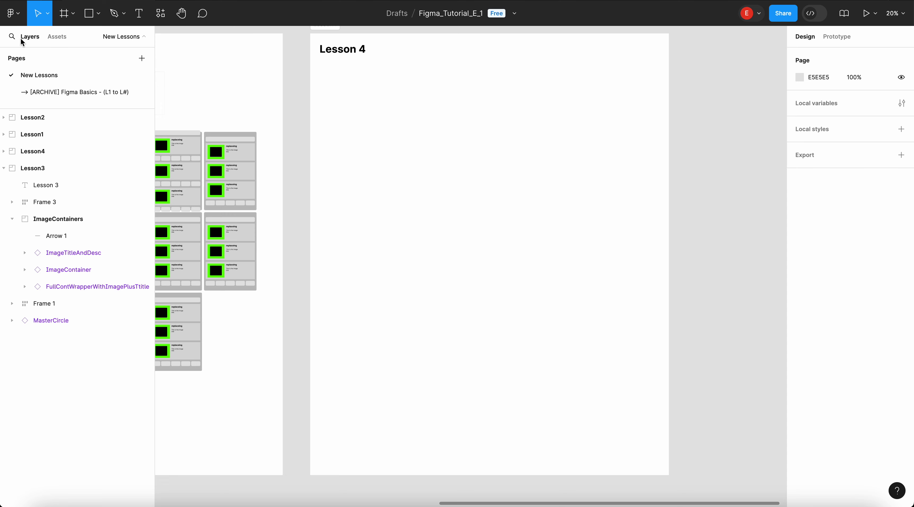
scroll(414, 215, "up", 1)
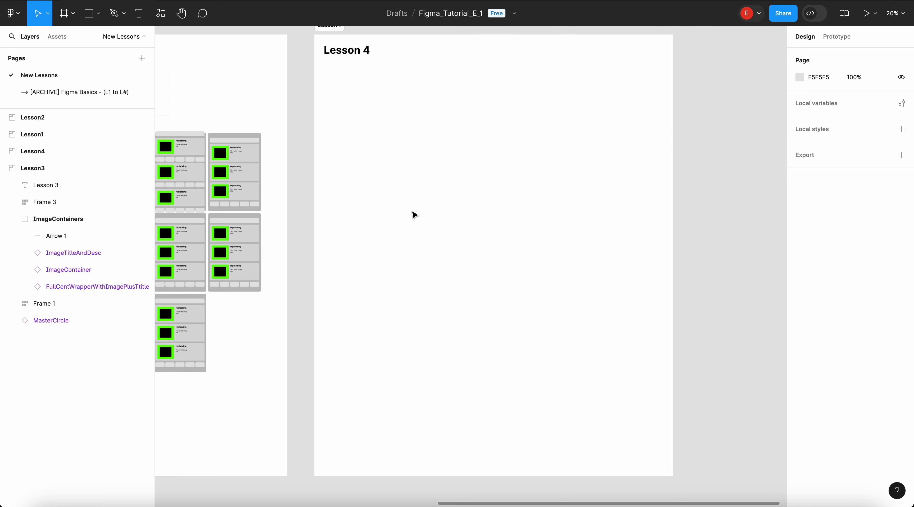
scroll(414, 215, "right", 1)
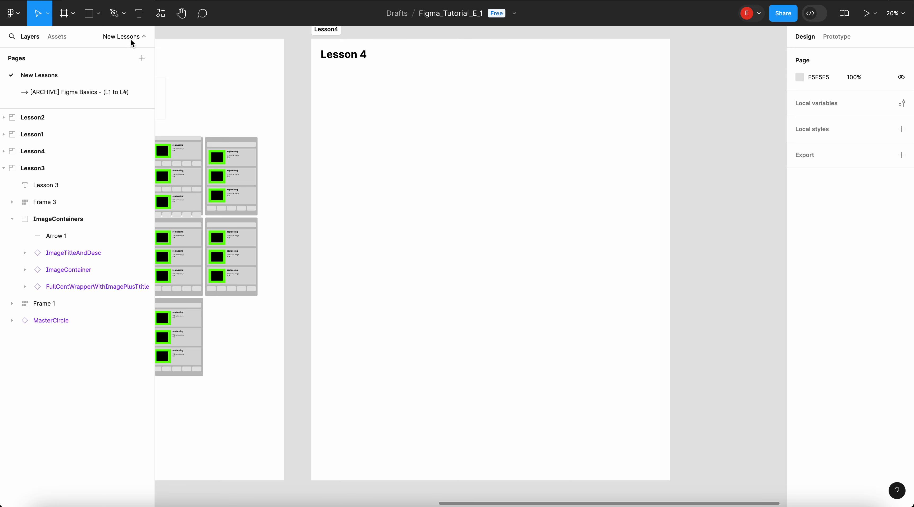
- Draw a frame about 1196 × 978 in the Lesson4 section below its title
left_click(98, 15)
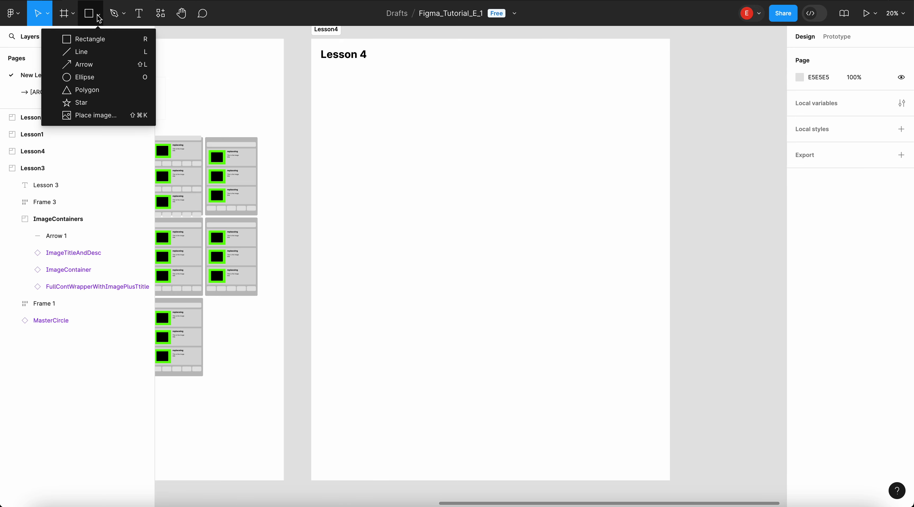
left_click(74, 15)
left_click(71, 34)
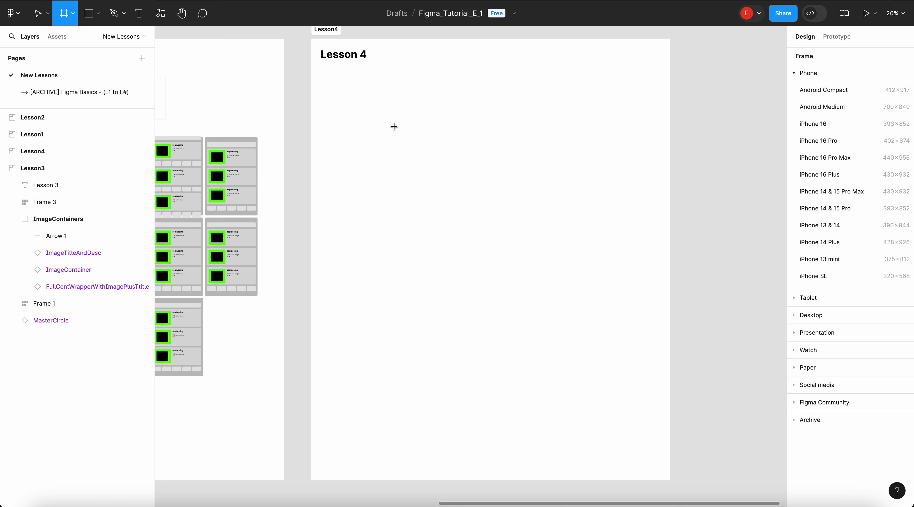
left_click_drag(381, 124, 504, 225)
left_click(398, 116)
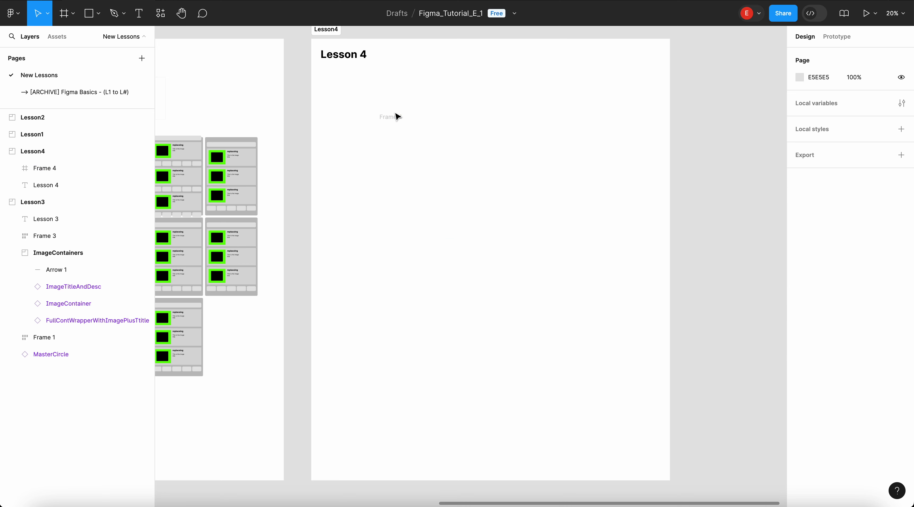
left_click(399, 122)
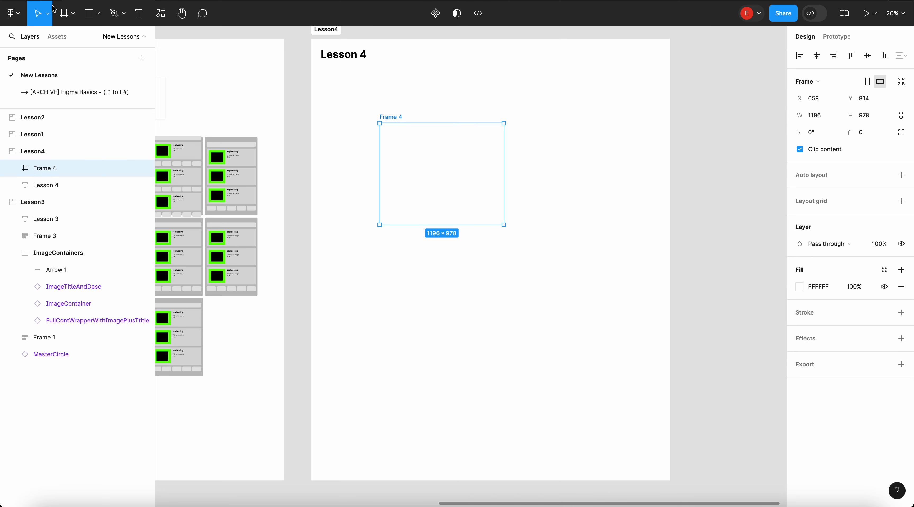
- Insert a frame from the Desktop preset (1440 × 1024) and move it into the Lesson4 section below Frame 4
left_click(73, 18)
left_click(73, 35)
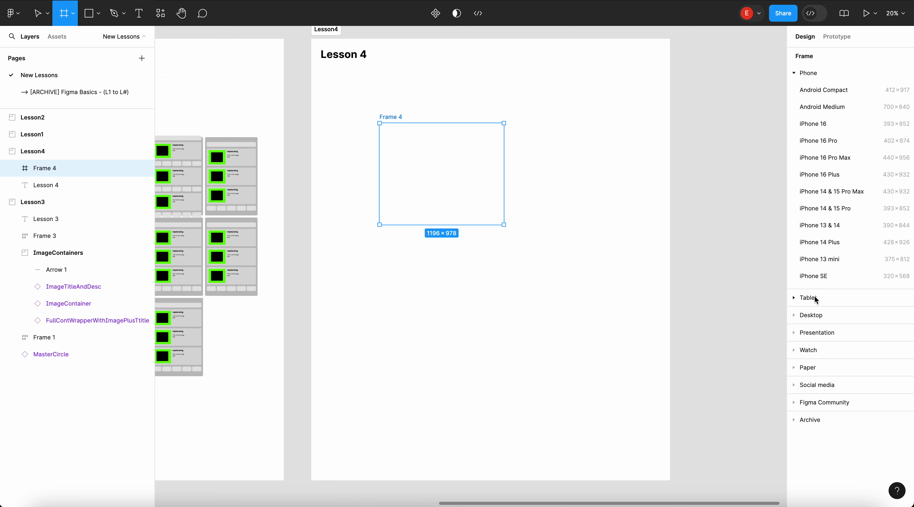
left_click(809, 316)
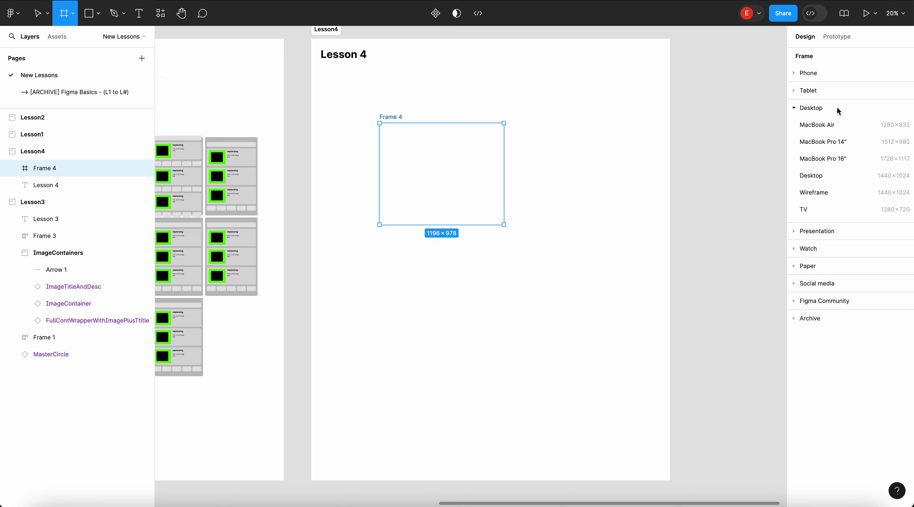
left_click(824, 176)
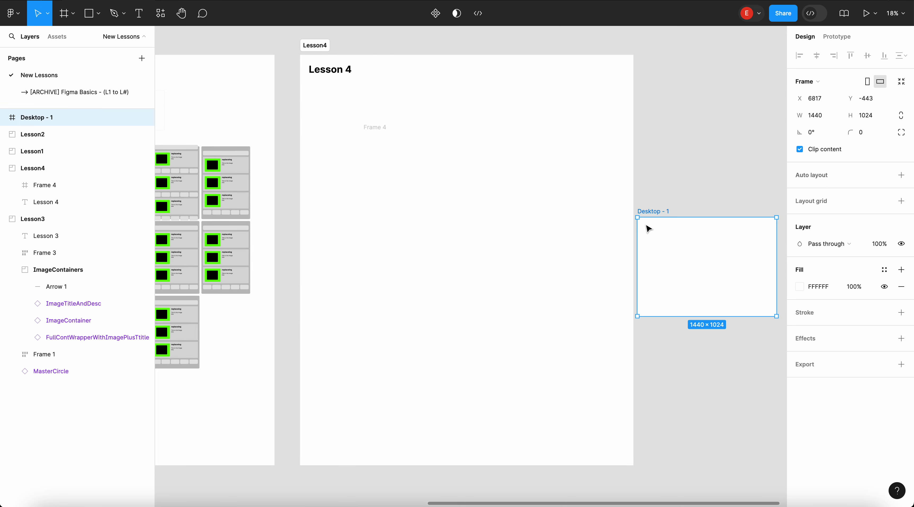
left_click_drag(659, 212, 422, 237)
scroll(422, 237, "up", 3)
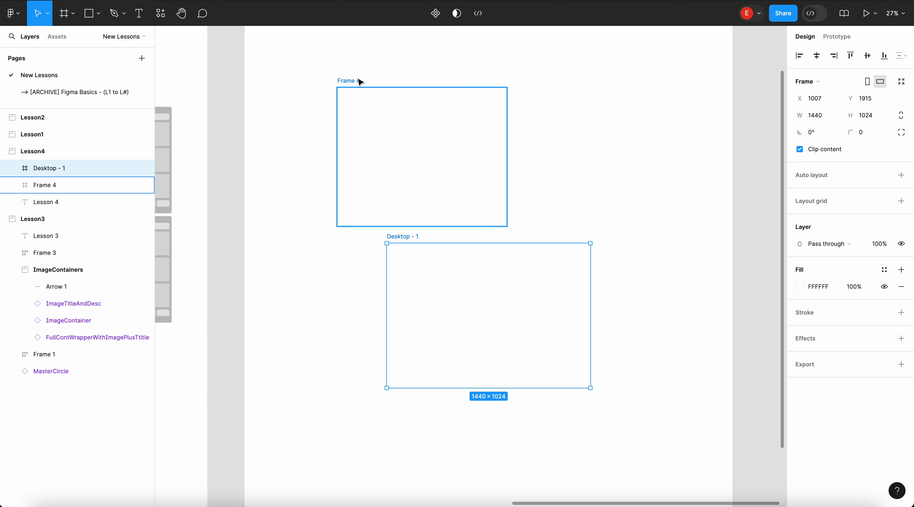
- Move Frame 4 higher in the Lesson4 section and set its width to 1440 and height to 1024
left_click_drag(357, 82, 375, 53)
left_click(828, 121)
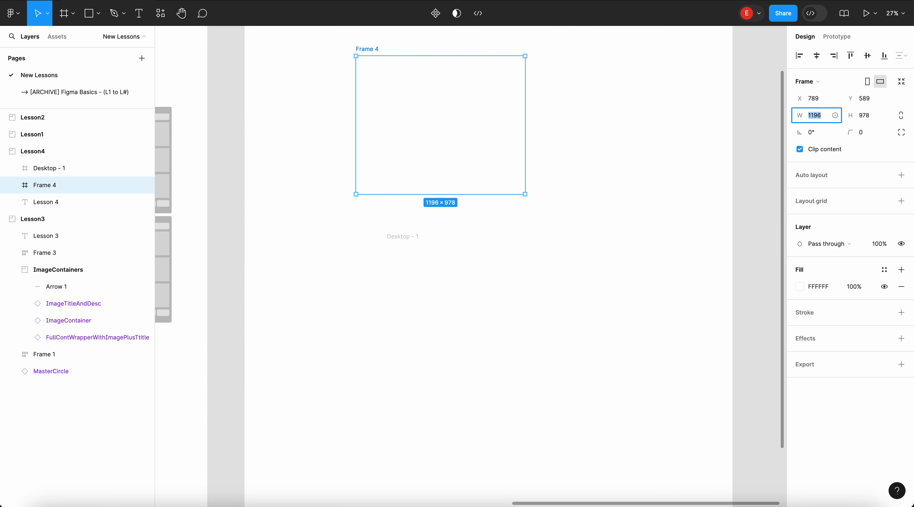
type("1440")
left_click(876, 121)
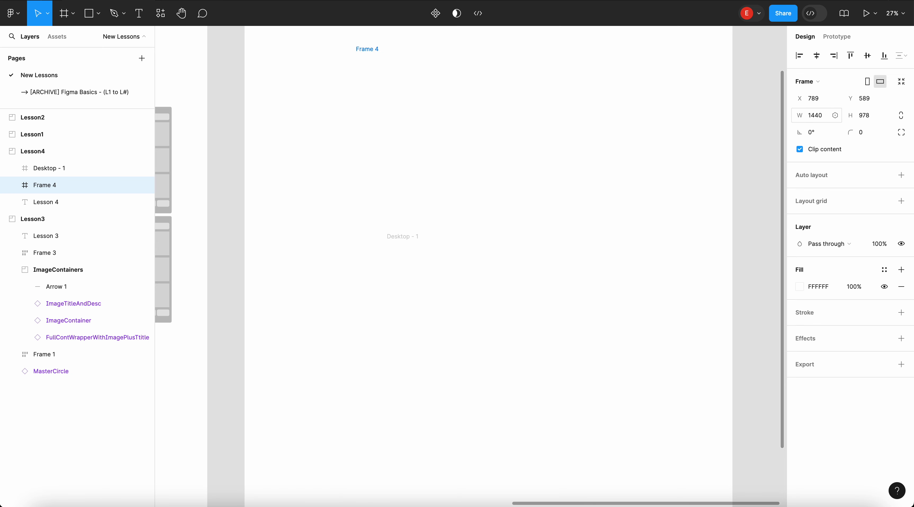
double_click(876, 121)
type("1024")
key("Return")
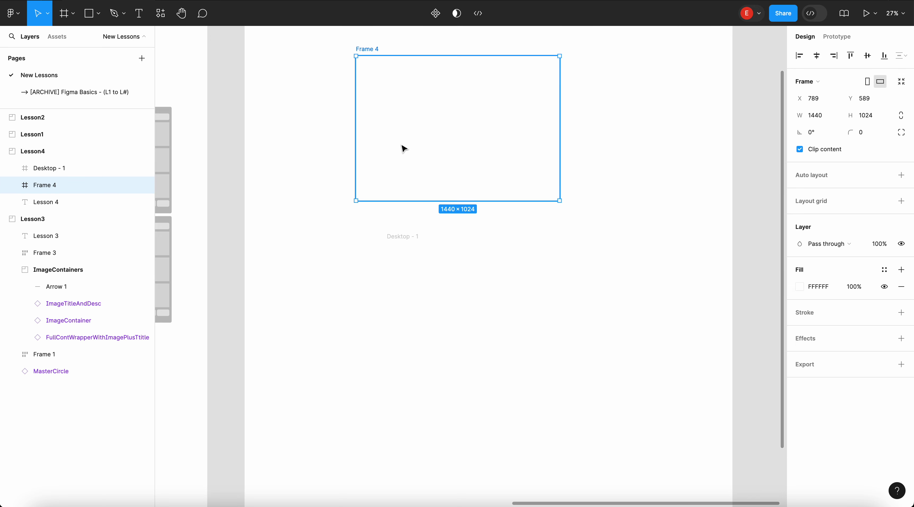
- Add a black inside stroke of weight 5 to Frame 4 and move the Desktop - 1 frame closer beneath it
left_click(901, 314)
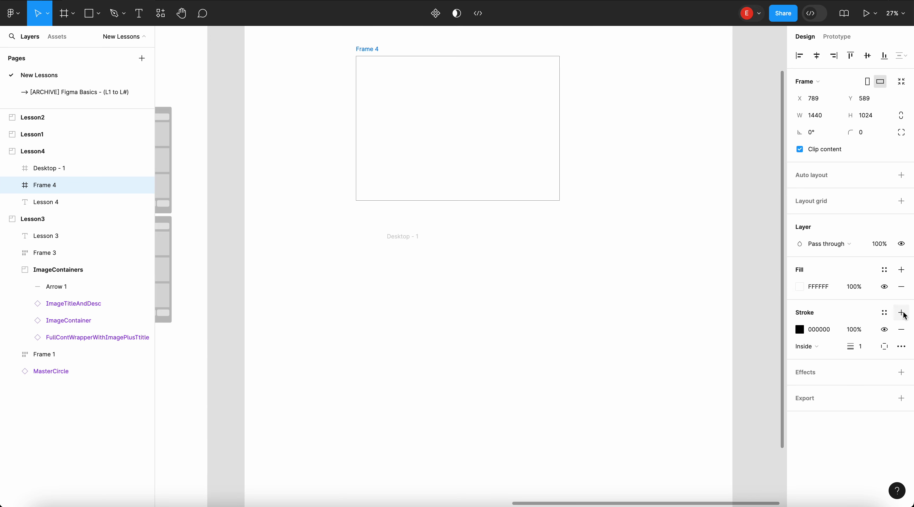
left_click(858, 346)
type("5")
key("Return")
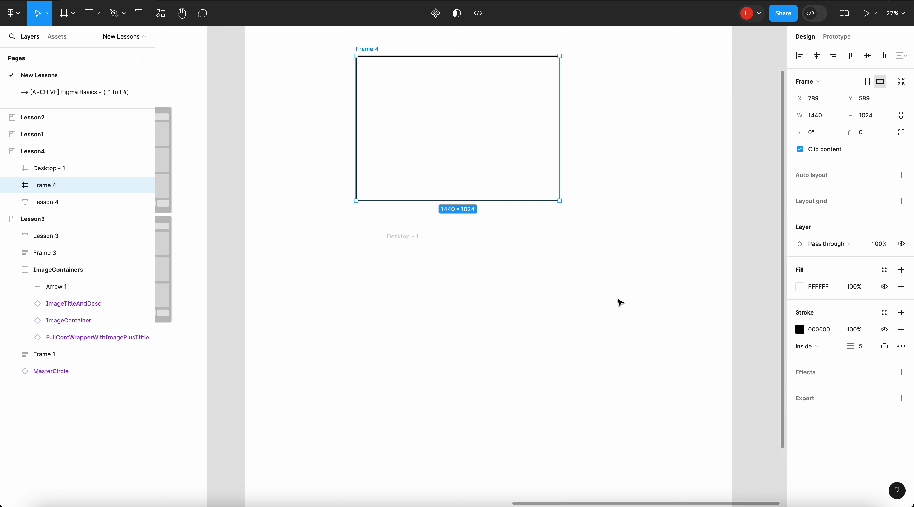
left_click_drag(412, 241, 374, 232)
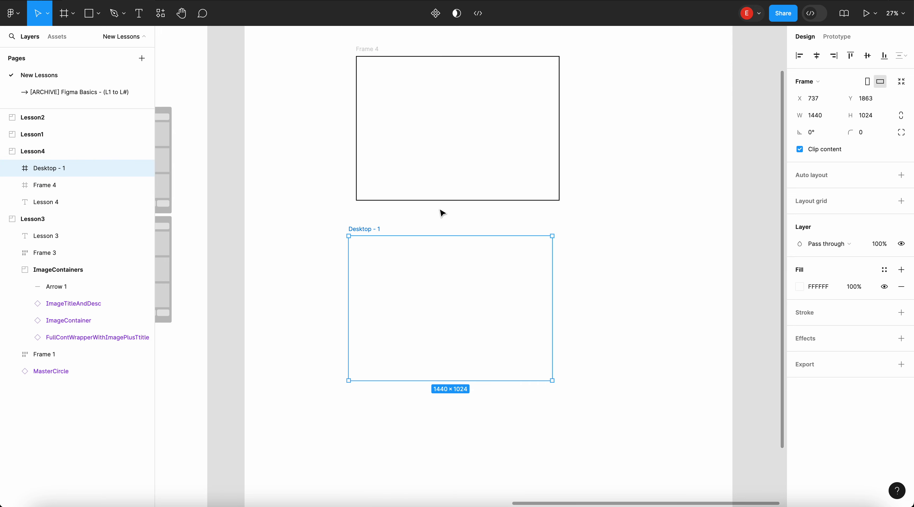
- Insert a second Desktop preset frame (1440 × 1024), move it over the edge of the Lesson4 section, and delete it
left_click(76, 19)
left_click(75, 37)
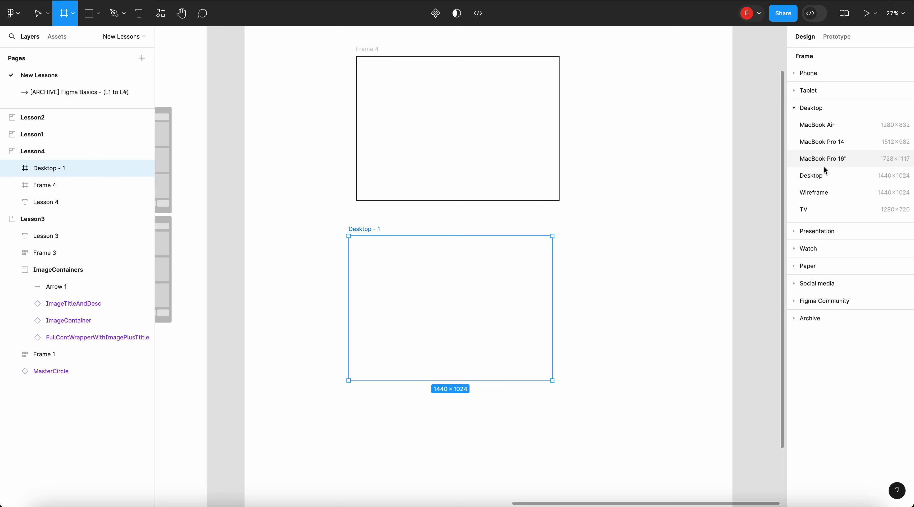
left_click(824, 176)
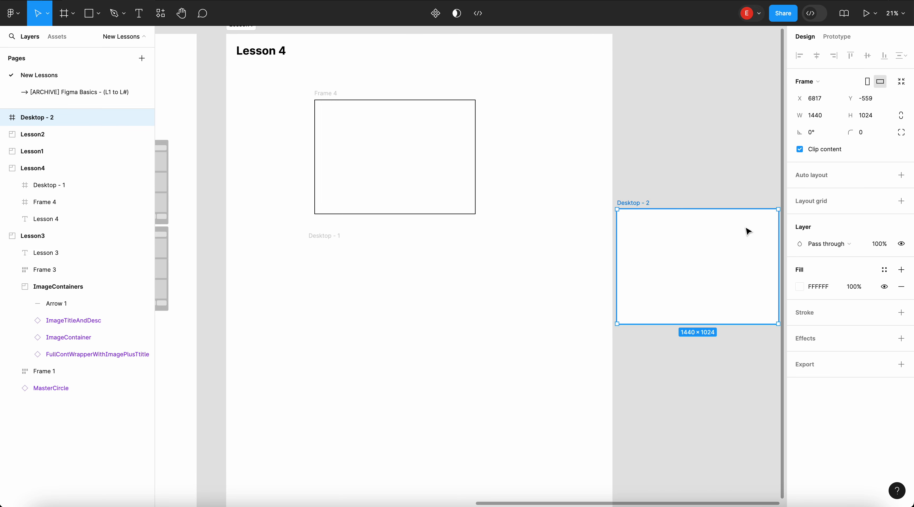
left_click_drag(639, 205, 567, 249)
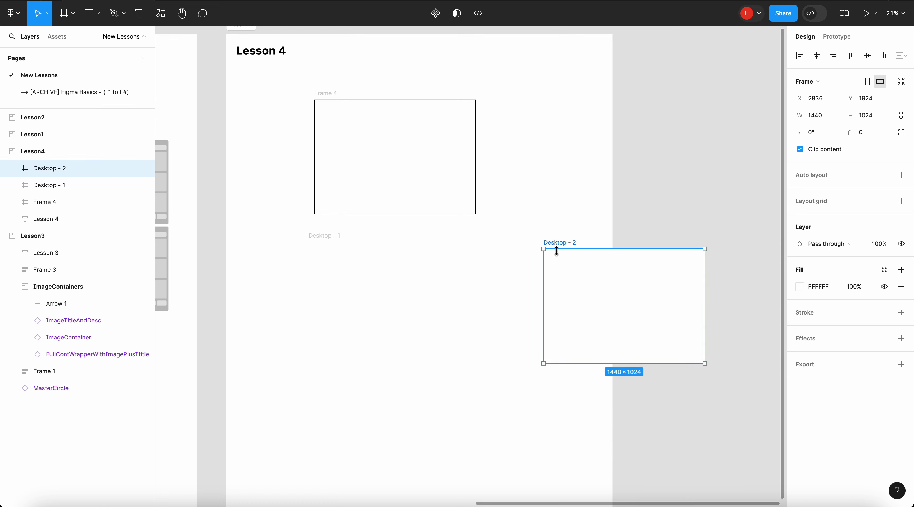
key("Delete")
- Add a black inside stroke of weight 5 to the Desktop - 1 frame and align its sides with Frame 4 above
left_click(341, 249)
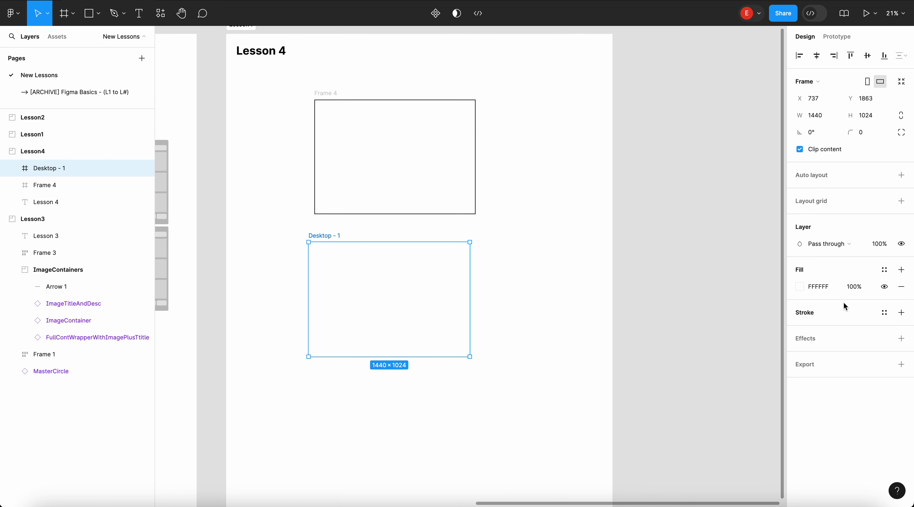
left_click(901, 313)
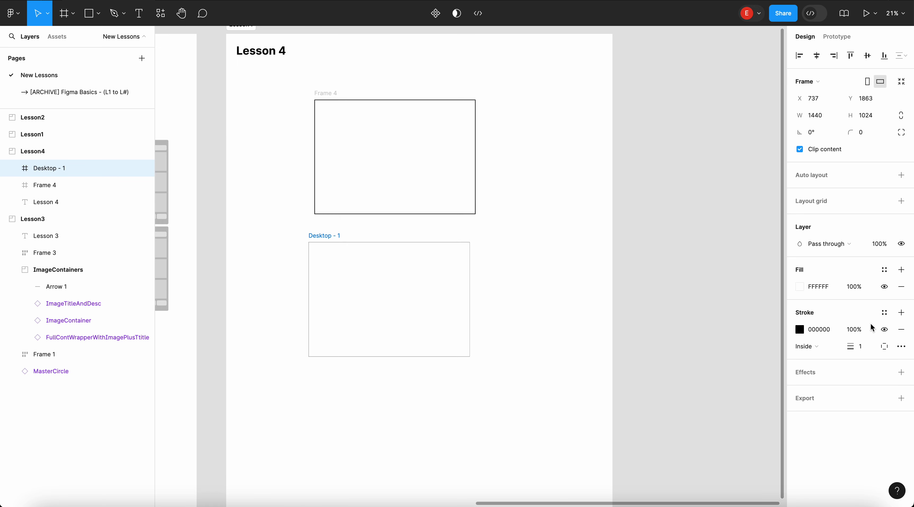
left_click(860, 347)
type("5")
key("Return")
left_click_drag(336, 242, 343, 241)
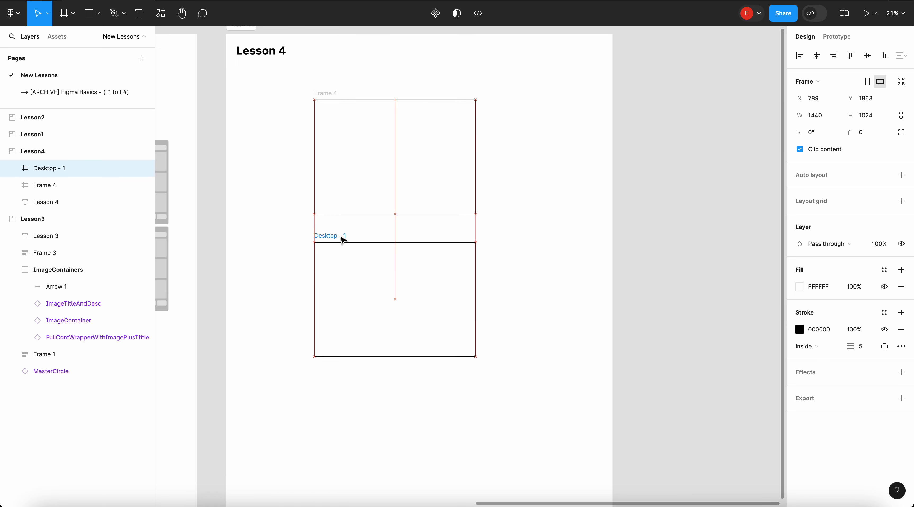
- Delete Frame 4 and move the Desktop - 1 frame up into the vacated space in the Lesson4 section
left_click(336, 93)
key("Delete")
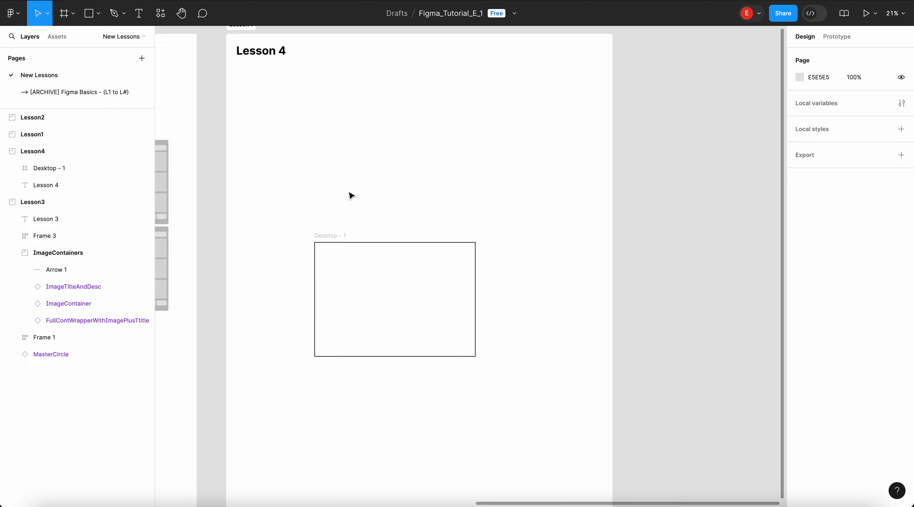
left_click_drag(343, 236, 342, 141)
key("shift+2")
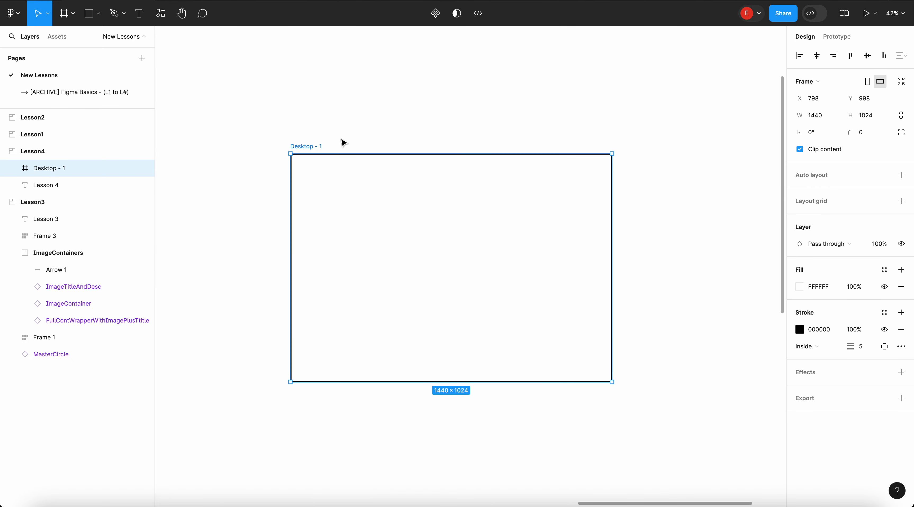
scroll(343, 142, "down", 2)
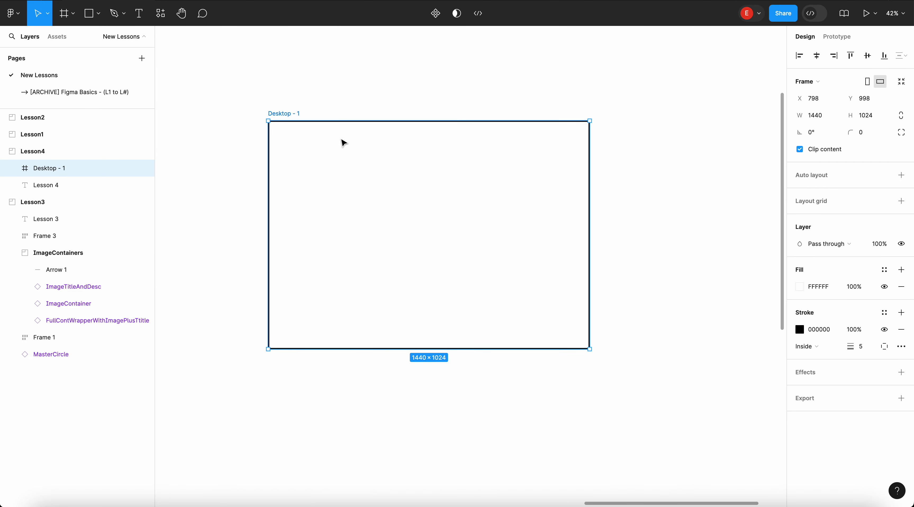
left_click(318, 97)
left_click(290, 115)
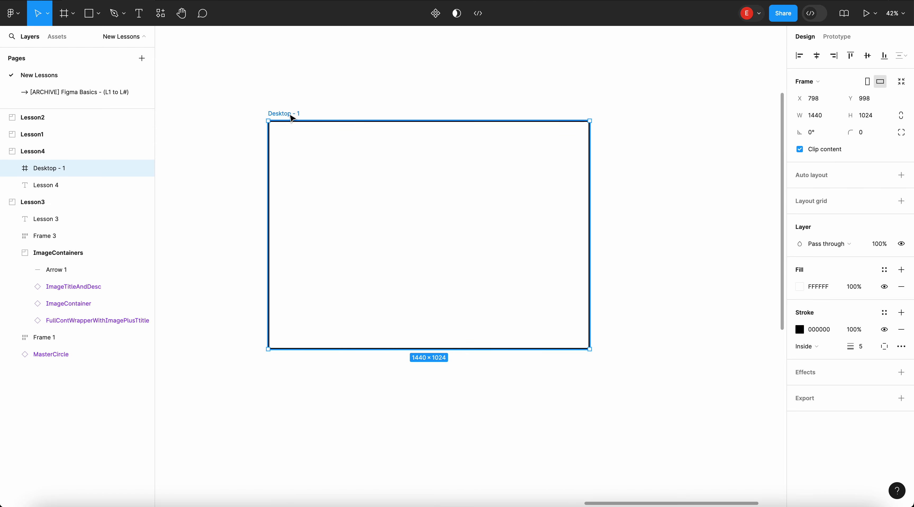
scroll(291, 115, "up", 3)
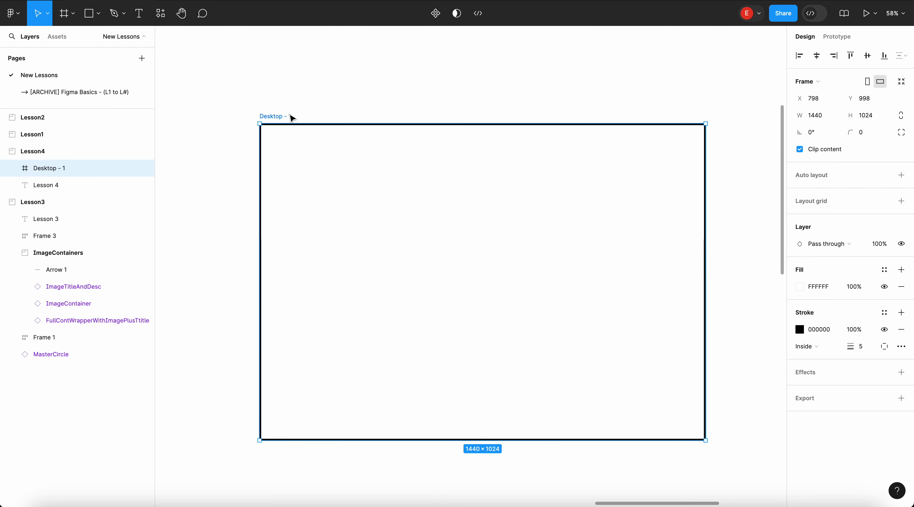
scroll(291, 115, "down", 2)
left_click(263, 77)
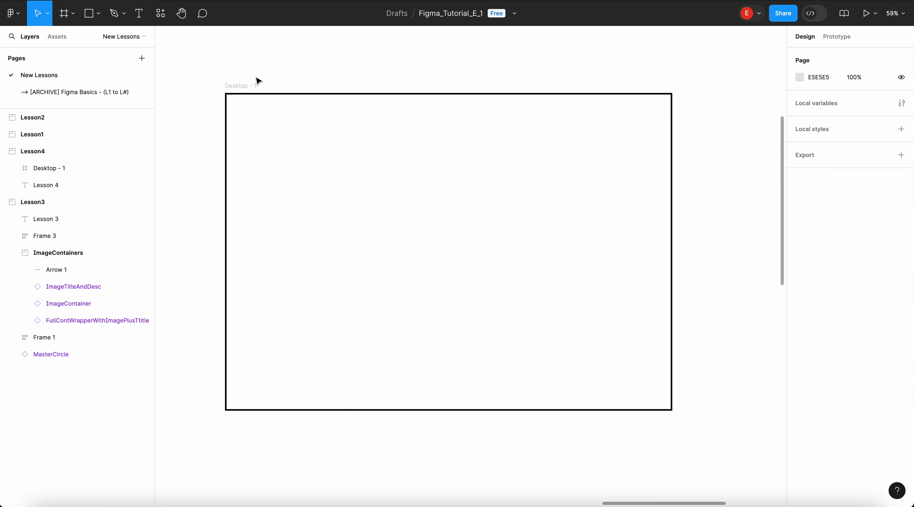
- Add a text box about 237 × 128 reading "Navigation" in the upper middle of the Desktop - 1 frame
left_click(249, 85)
left_click(99, 14)
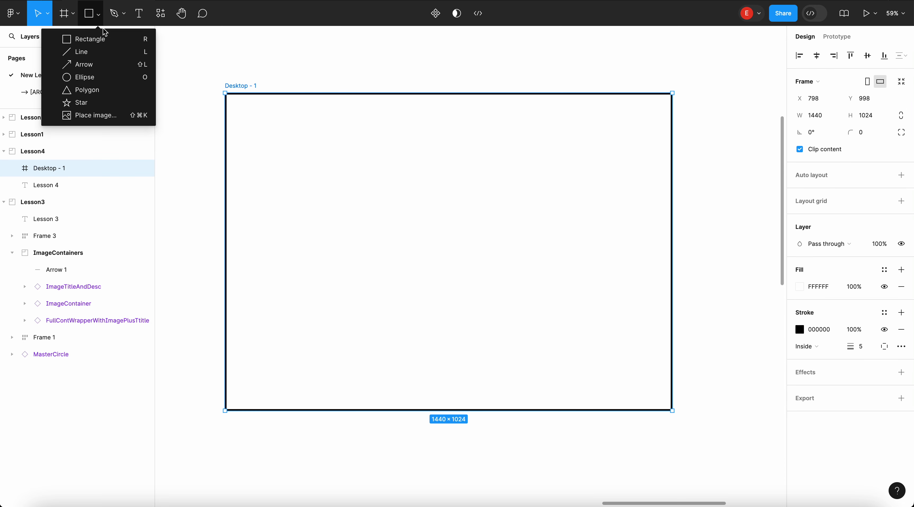
key("Escape")
left_click(141, 20)
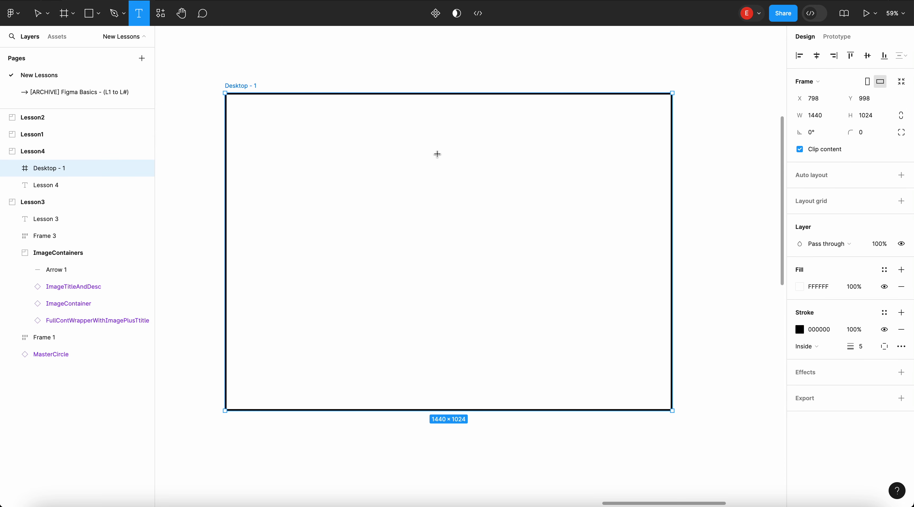
left_click_drag(386, 129, 459, 167)
type("Naviga")
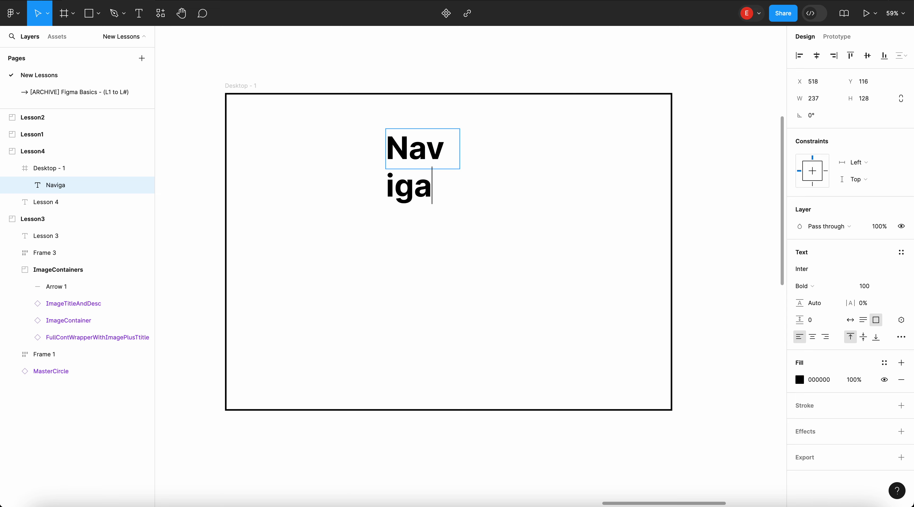
type("tion b")
key("BackSpace")
key("BackSpace")
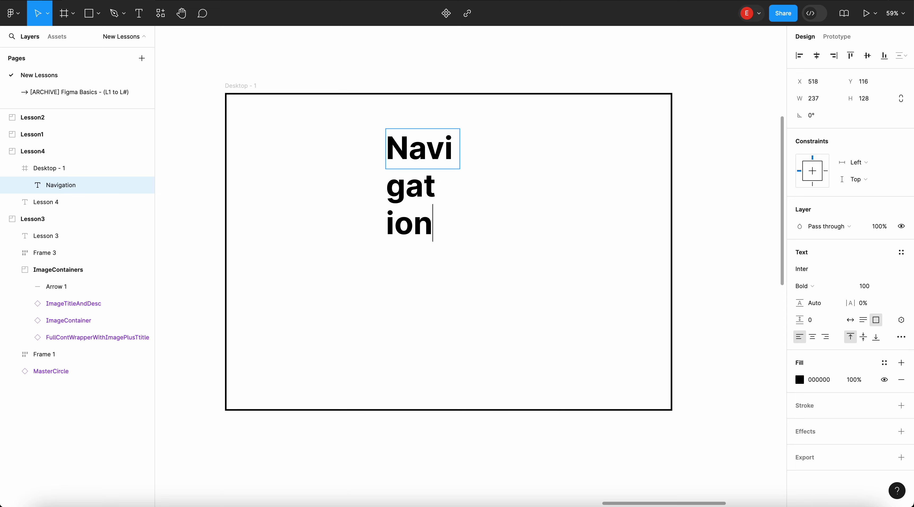
- Set the Navigation text's font size to 32 and fit its box, 38 high, near the middle of the frame's top edge
key("ctrl+a")
left_click(874, 289)
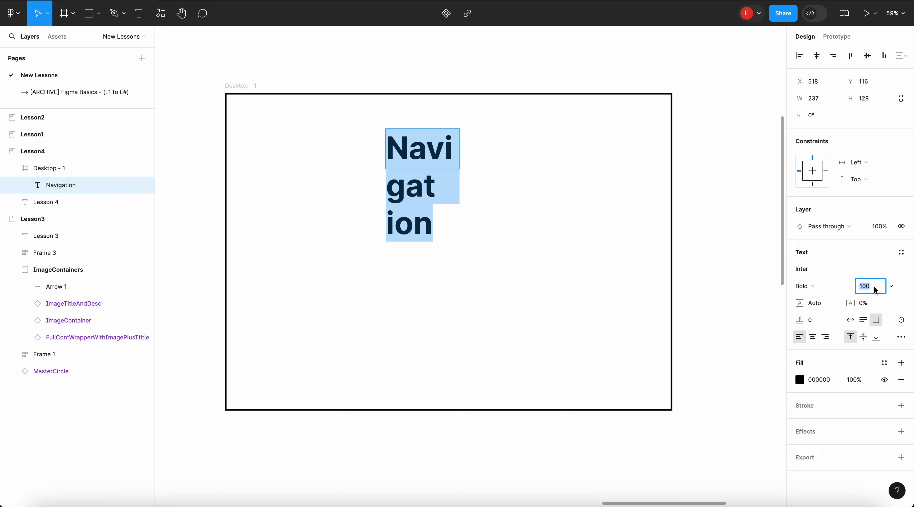
type("32")
key("Return")
key("Escape")
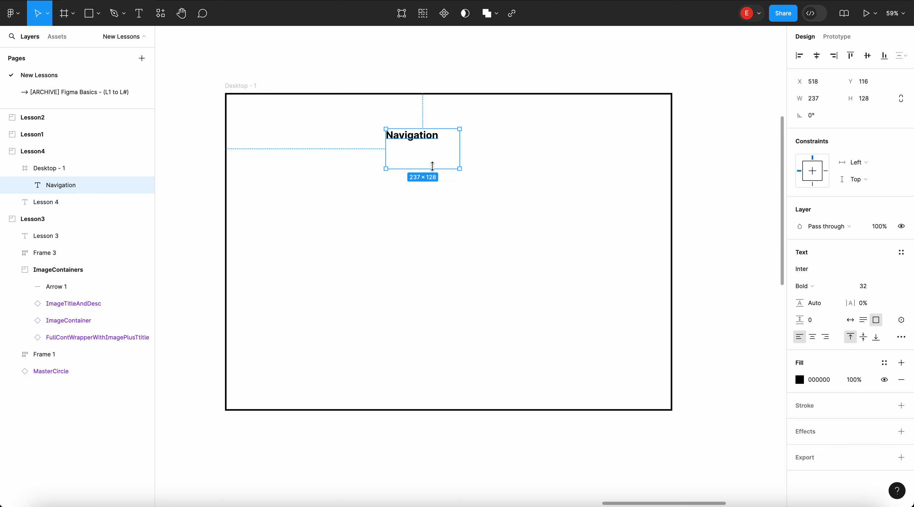
left_click_drag(432, 166, 459, 112)
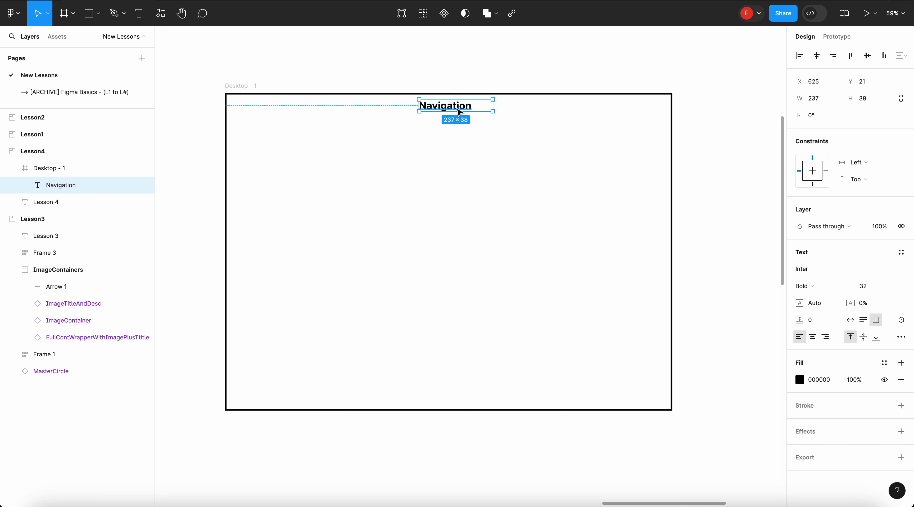
- Append "56px" to the Navigation label and widen its text box to about 287
scroll(459, 113, "up", 5)
key("Return")
key("Right")
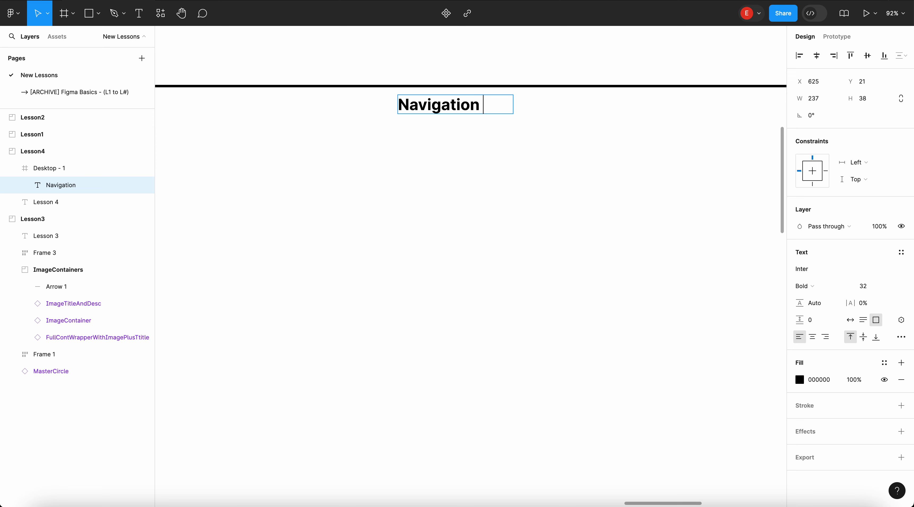
type("56pc")
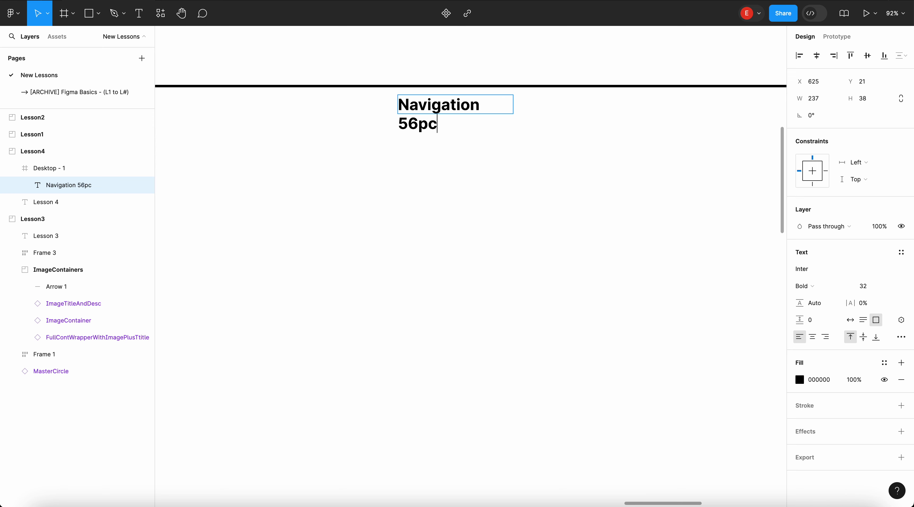
key("BackSpace")
type("x")
key("Escape")
left_click_drag(514, 106, 537, 101)
- Insert "height:" before 56px in the navigation label and widen its text box symmetrically to about 353
double_click(485, 100)
left_click(485, 101)
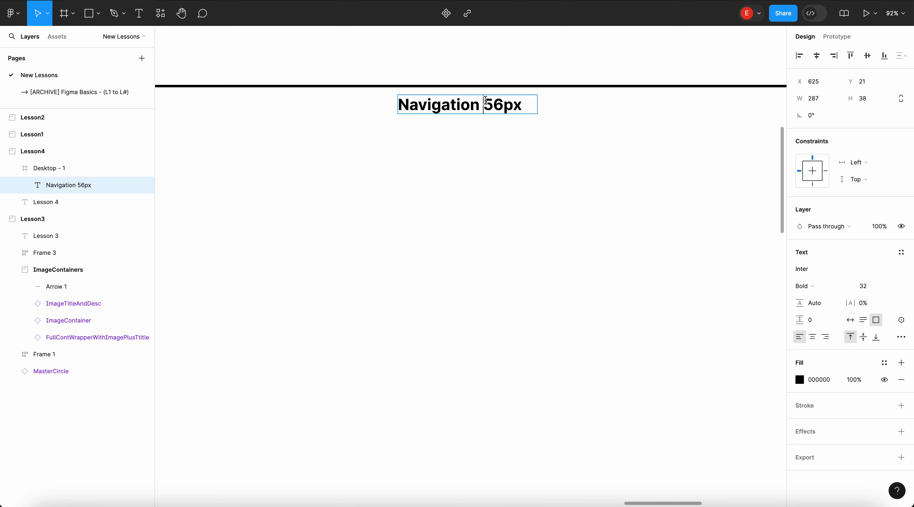
type("height:")
key("Escape")
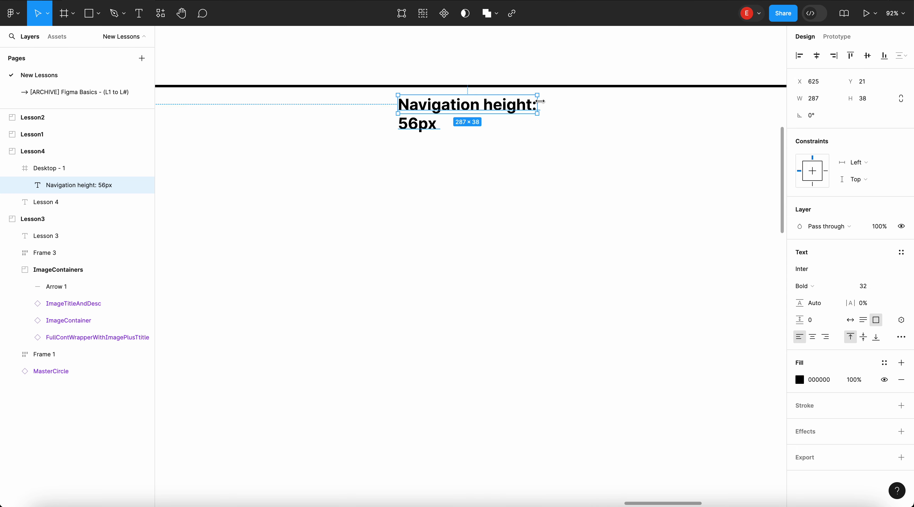
mouse_move(537, 103)
left_mouse_down()
mouse_move(573, 102)
mouse_move(553, 104)
left_mouse_up()
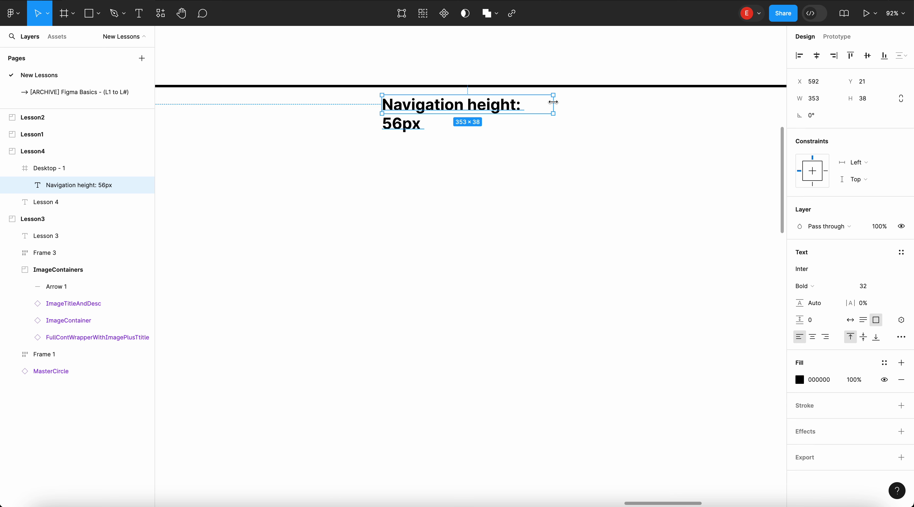
- Set the navigation label's font size to 16 and its weight to Regular
double_click(477, 106)
left_click(872, 291)
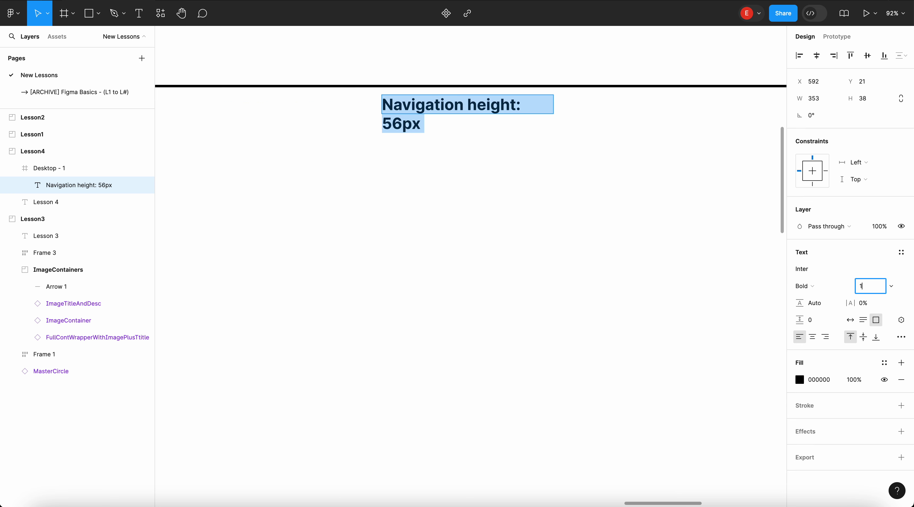
type("16")
key("Return")
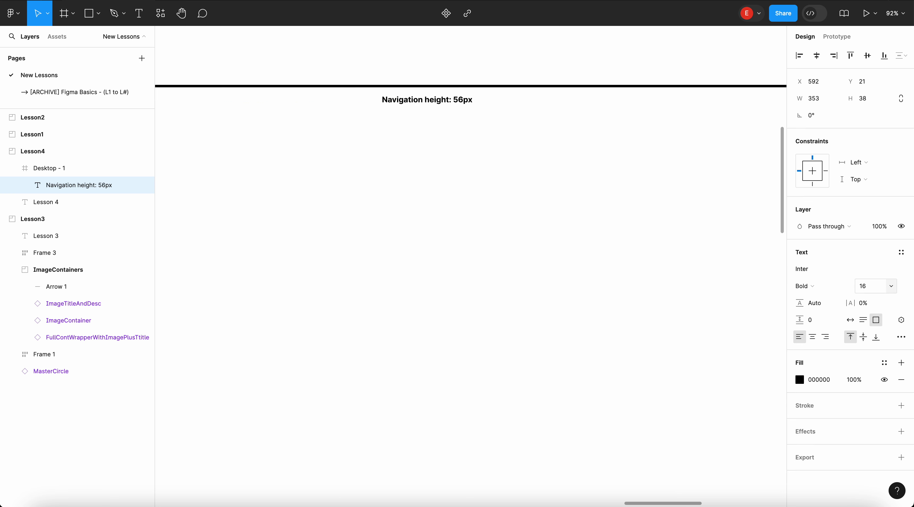
left_click(830, 288)
left_click(832, 244)
- Break the navigation label so that "height: 56px" sits on a second line
double_click(422, 100)
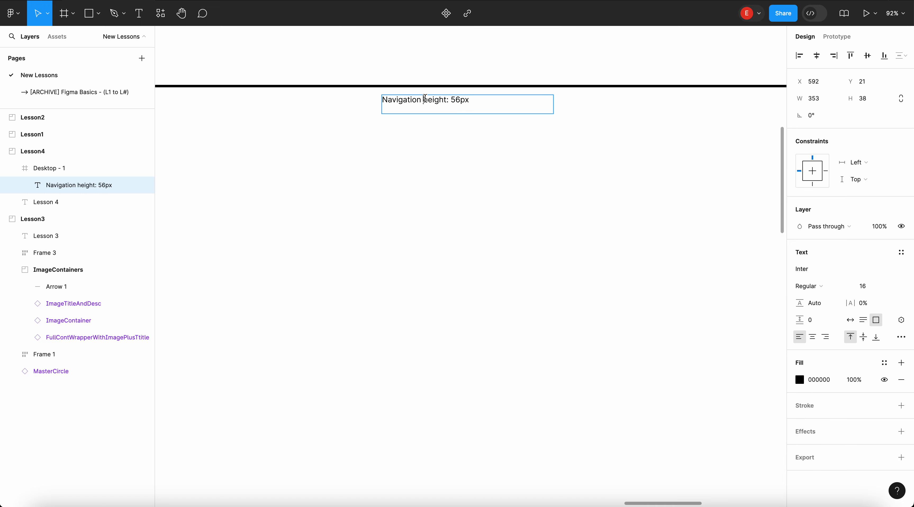
key("BackSpace")
key("Return")
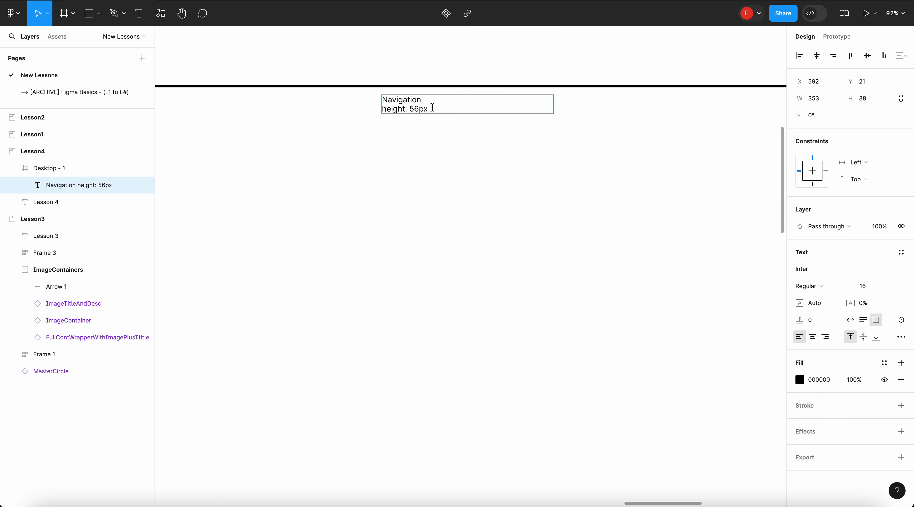
- Narrow the Desktop - 1 frame from its right side to a width of about 1207
scroll(431, 108, "down", 5)
left_click(302, 91)
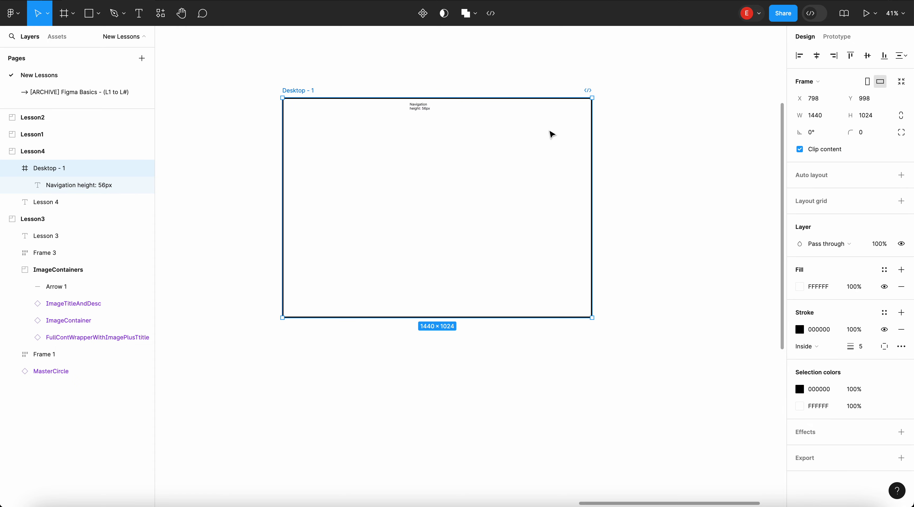
left_click_drag(588, 129, 542, 122)
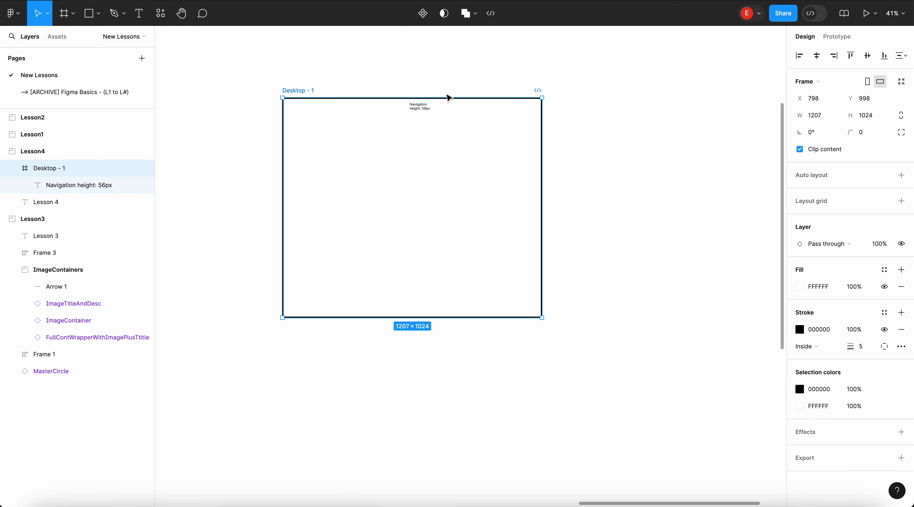
- Append "; width: flexible" after "height: 56px" in the navigation label
scroll(448, 97, "up", 5)
scroll(447, 96, "left", 2)
scroll(446, 95, "down", 3)
left_click(439, 108)
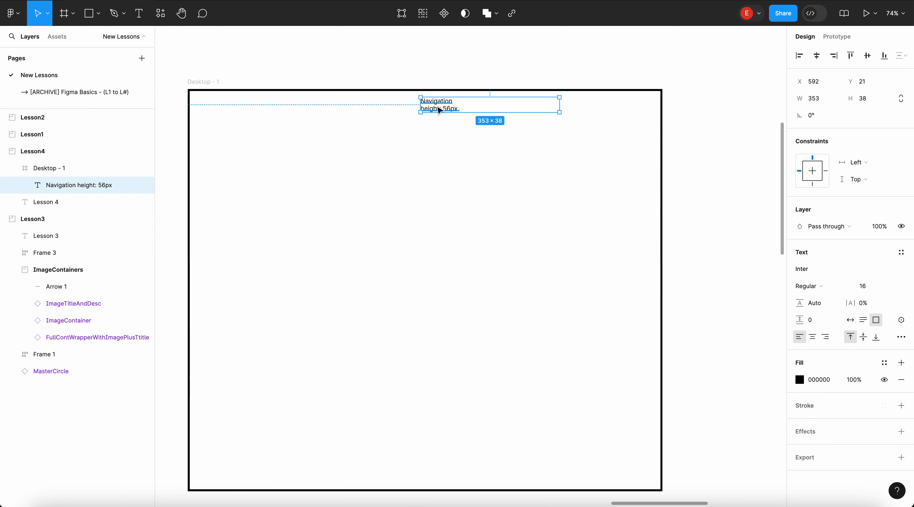
scroll(438, 108, "up", 5)
double_click(439, 109)
left_click(485, 113)
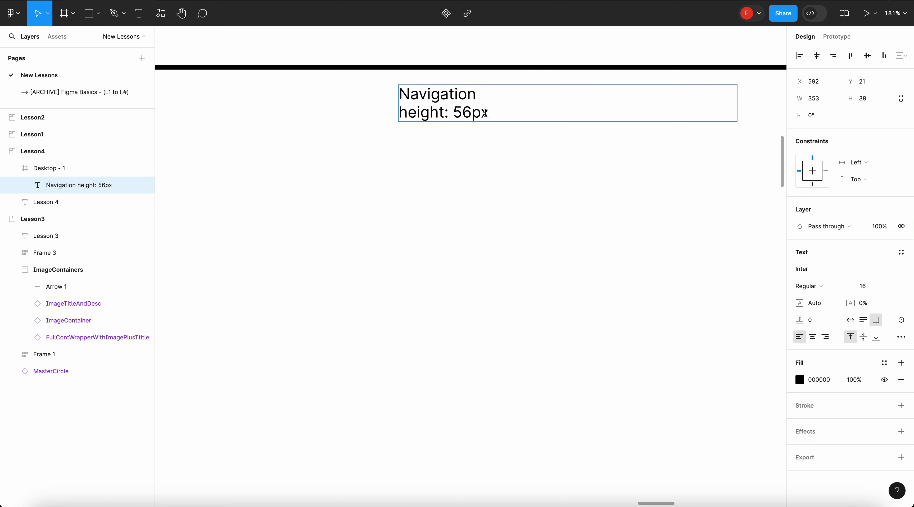
type("; width")
type(": fex")
key("BackSpace")
key("BackSpace")
type("le")
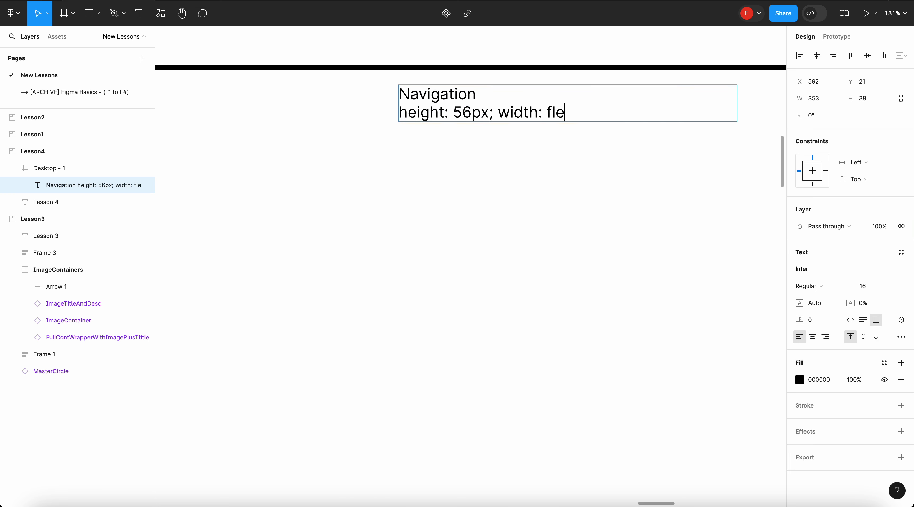
type("xible")
key("shift+0")
key("Escape")
scroll(428, 84, "down", 2)
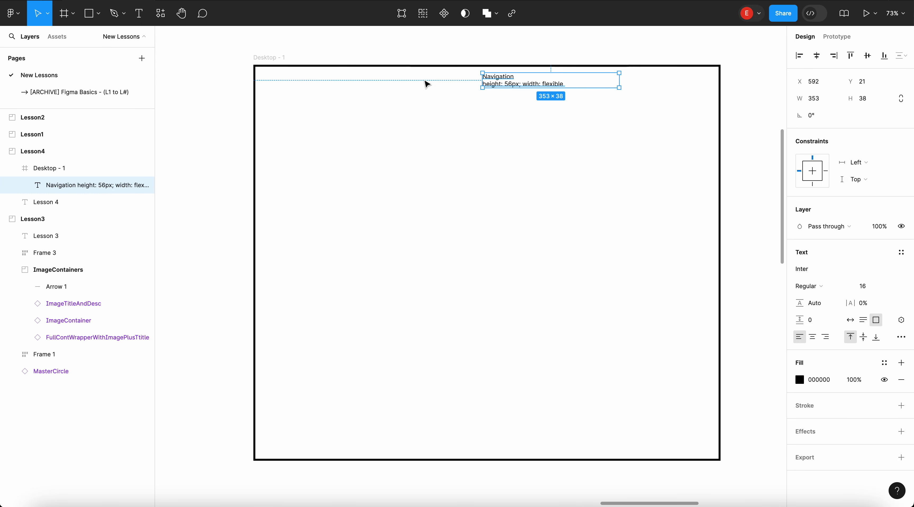
- Set the Desktop - 1 frame's width to 1440
left_click(268, 56)
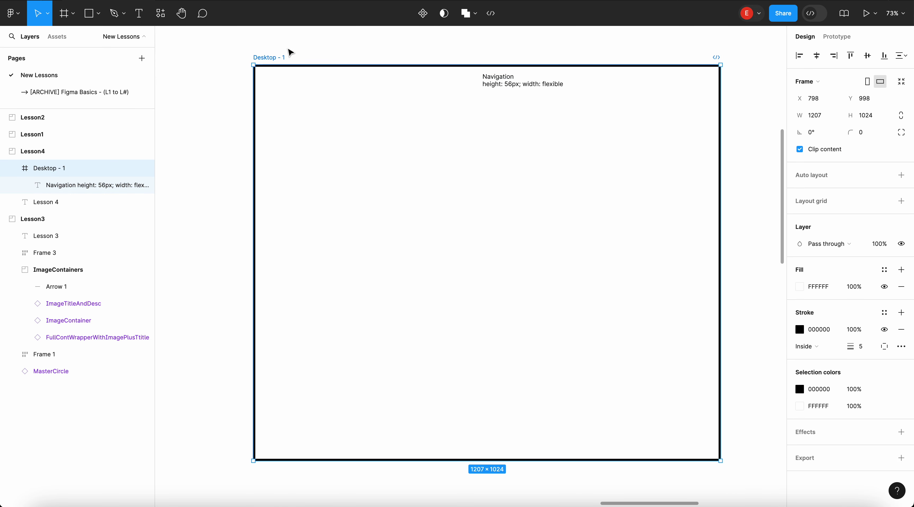
left_click(817, 115)
type("11")
type("40")
key("Return")
scroll(542, 114, "down", 3)
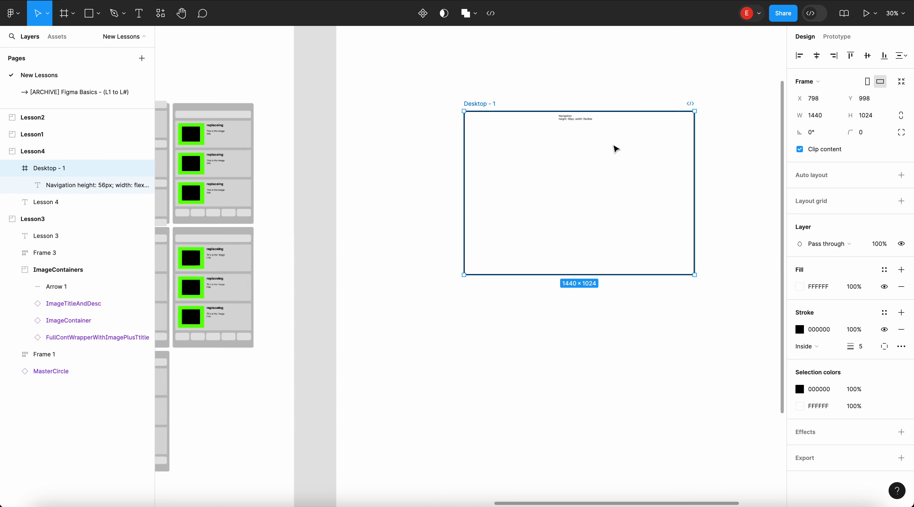
scroll(540, 111, "right", 1)
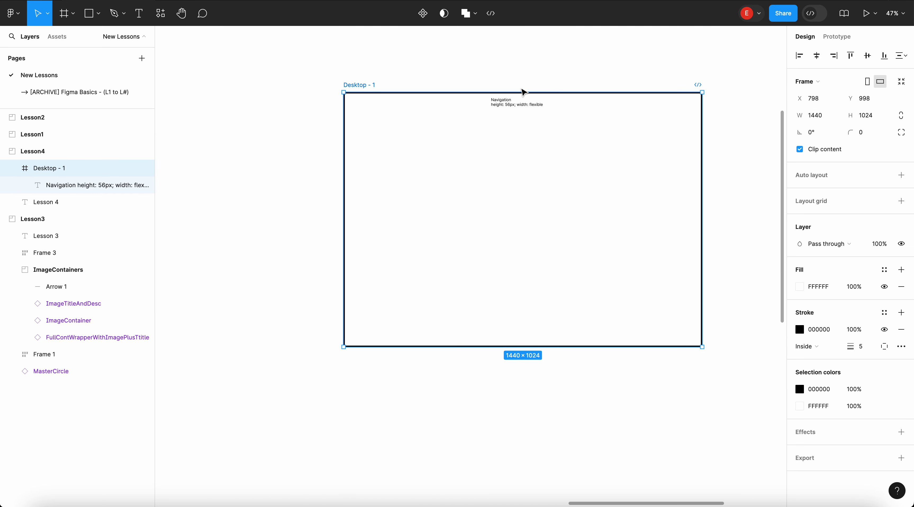
left_click(522, 89)
scroll(524, 80, "up", 4)
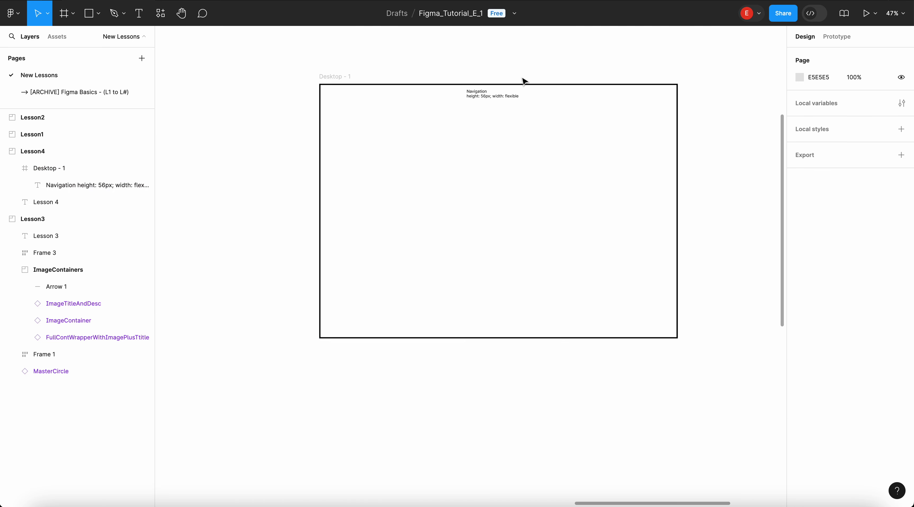
- Narrow the navigation label's box to about 217 and place a copy of it midway down the frame's left side
left_click(475, 101)
scroll(475, 98, "up", 2)
scroll(532, 89, "down", 2)
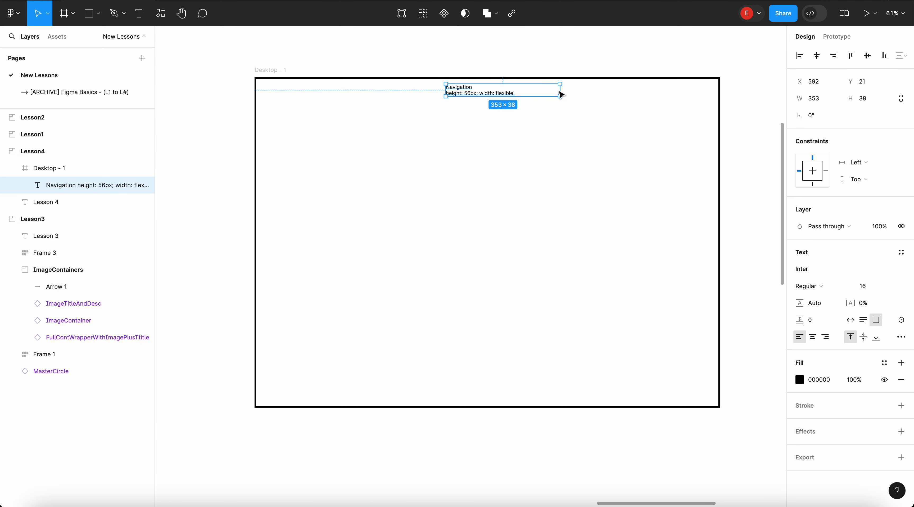
left_click_drag(560, 89, 423, 102)
left_click_drag(452, 92, 296, 233)
- Change the copied label's first line to "Side Navigation" and resize its text box to about 135 × 66
double_click(297, 232)
key("Left")
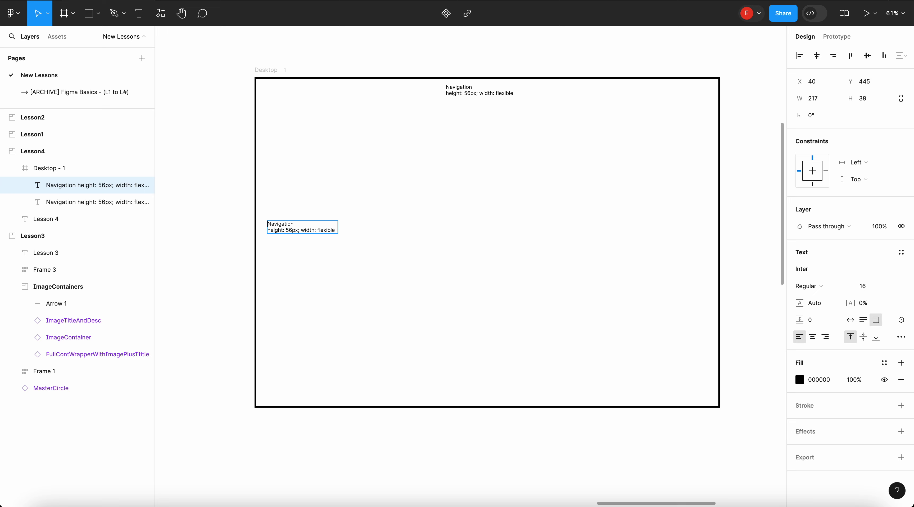
type("Side")
key("Escape")
left_click_drag(338, 228, 294, 252)
- Change the height in the Side Navigation label's text to 1024px
scroll(310, 225, "up", 5)
key("Return")
scroll(281, 231, "up", 5)
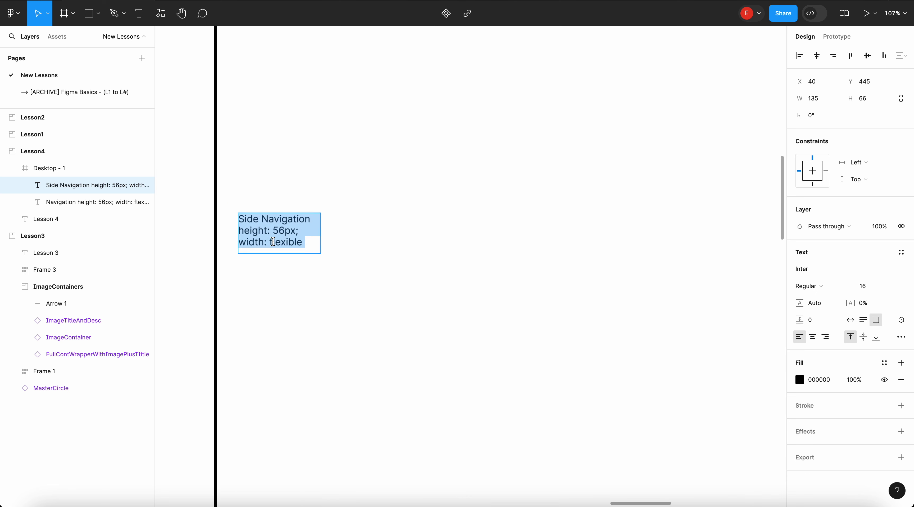
left_click(281, 230)
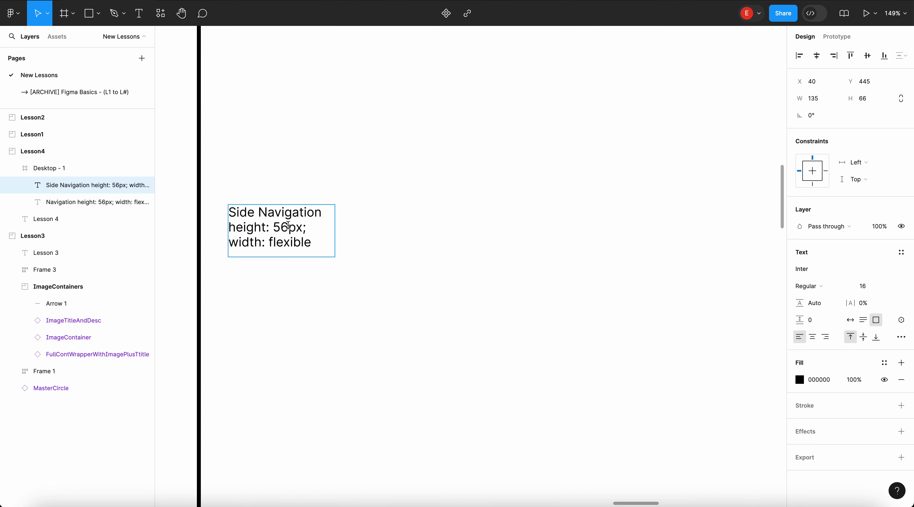
key("BackSpace")
key("BackSpace")
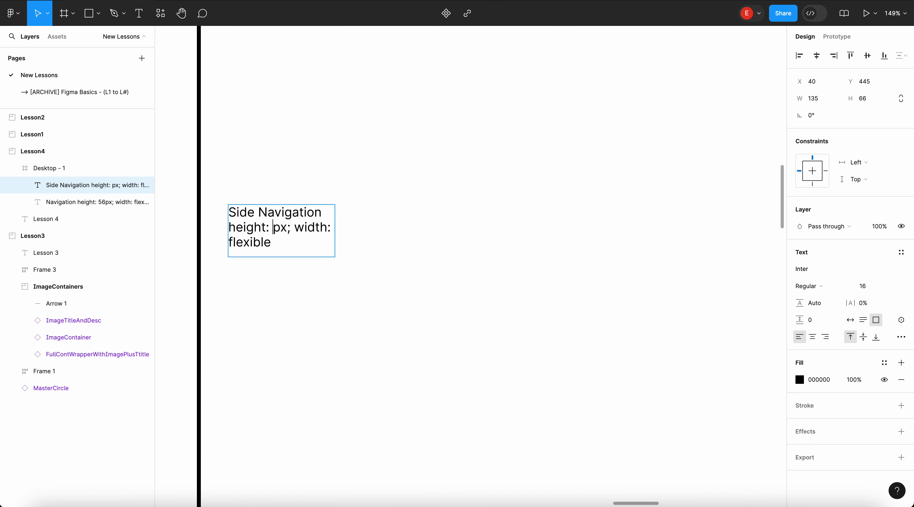
type("1024")
scroll(218, 175, "down", 8)
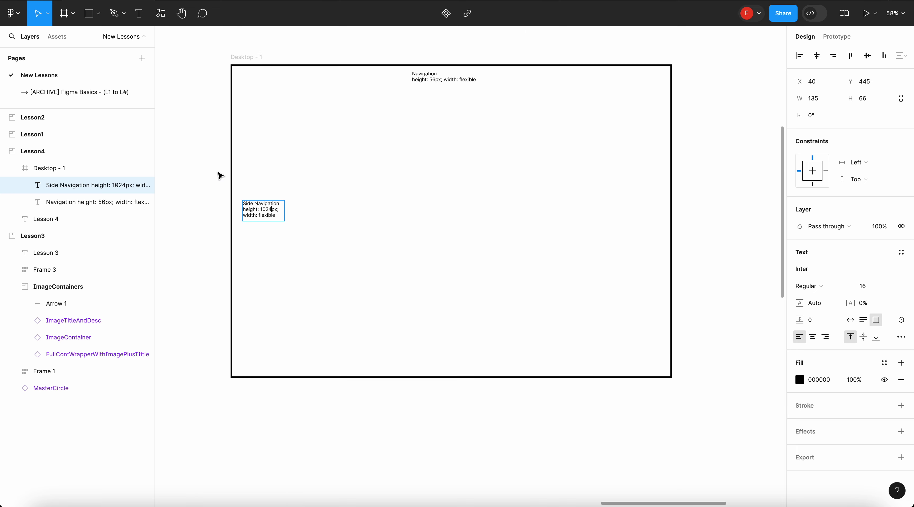
scroll(220, 175, "up", 2)
key("Escape")
- Replace "flexible" with "300px" as the width in the Side Navigation label
left_click(274, 79)
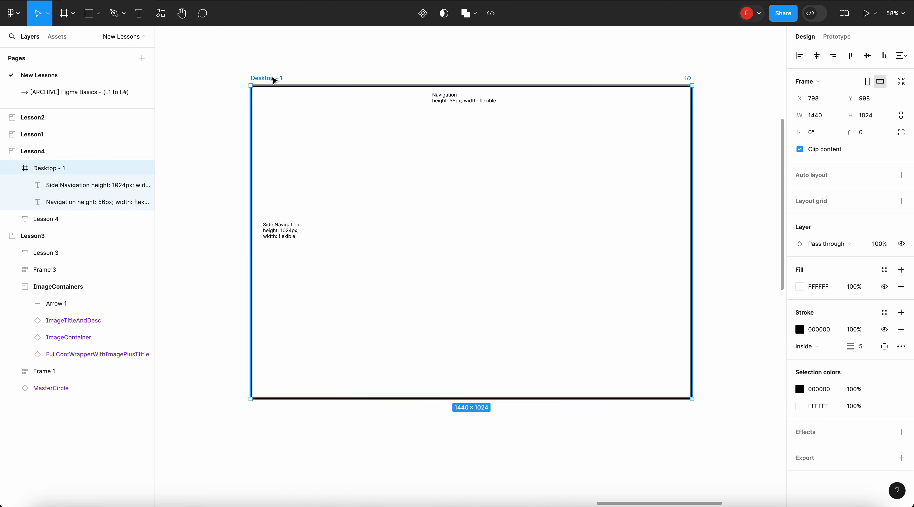
scroll(299, 292, "up", 6)
double_click(331, 250)
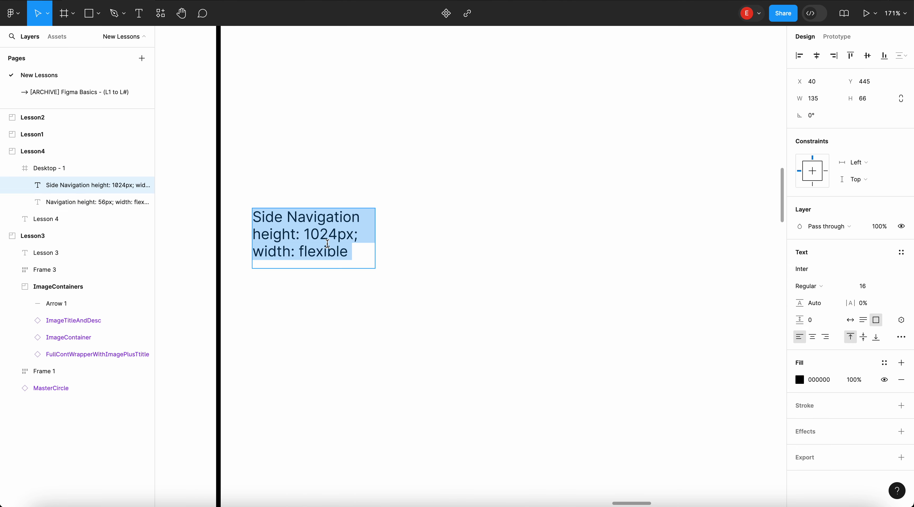
left_click_drag(299, 251, 358, 252)
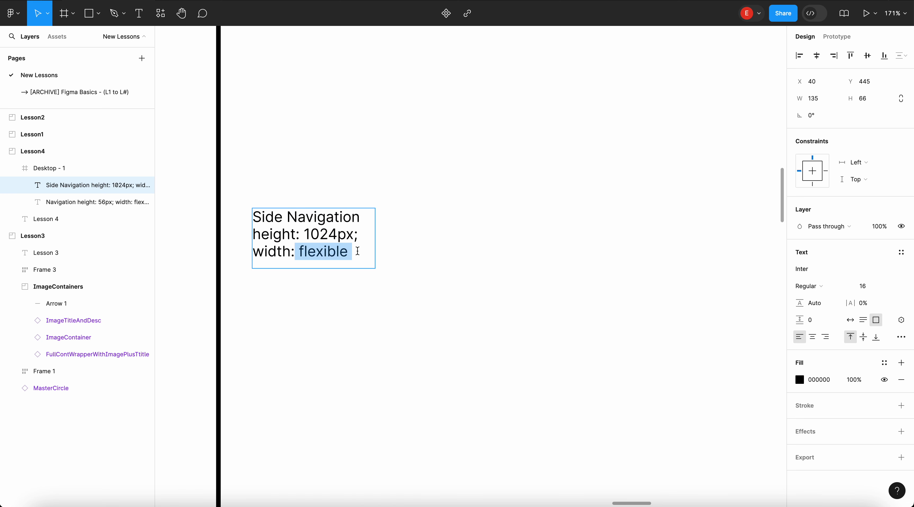
type("300px")
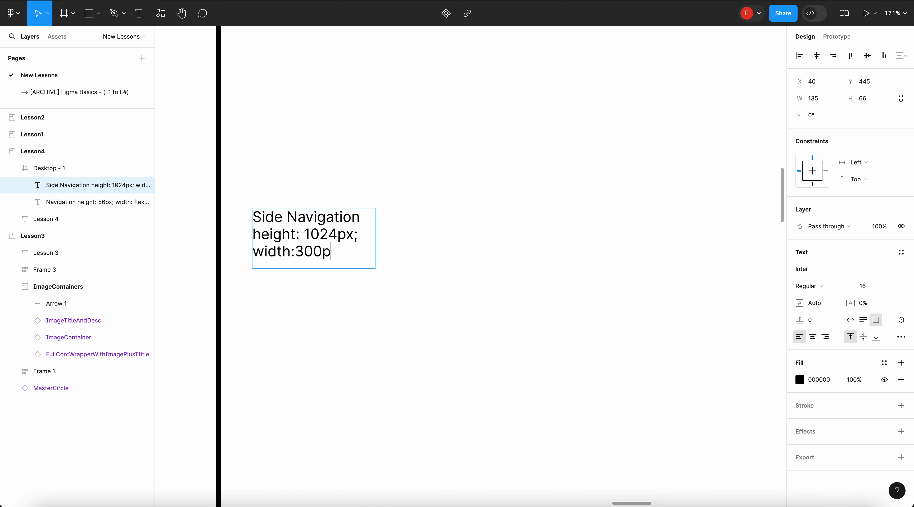
key("Left")
key("Left")
scroll(288, 218, "down", 5)
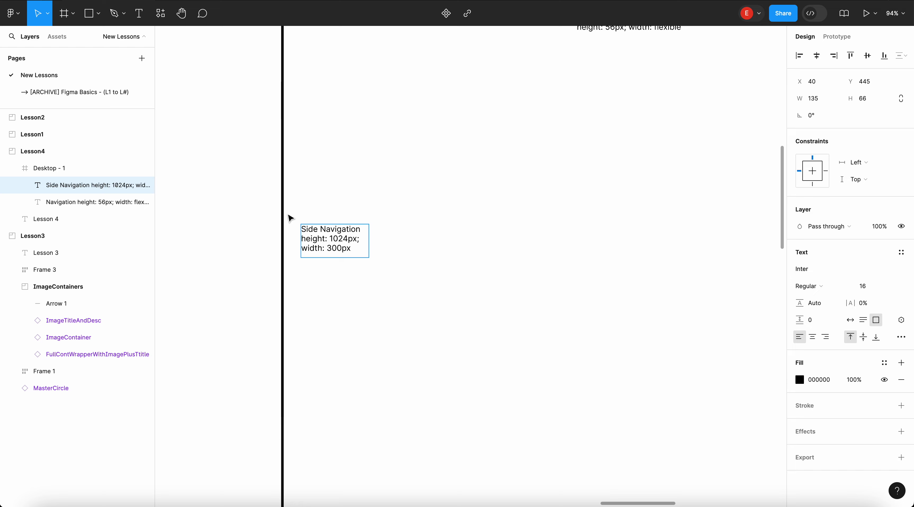
key("Escape")
left_click(261, 204)
- Place a copy of the Navigation label below it at about X 412, Y 179 and change its first line to "Heading"
scroll(261, 204, "right", 2)
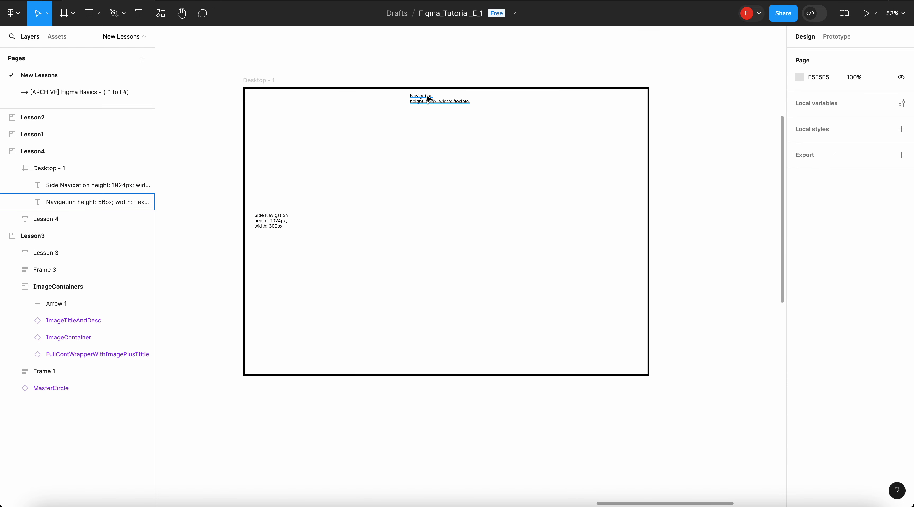
left_click_drag(421, 101, 376, 146, "alt")
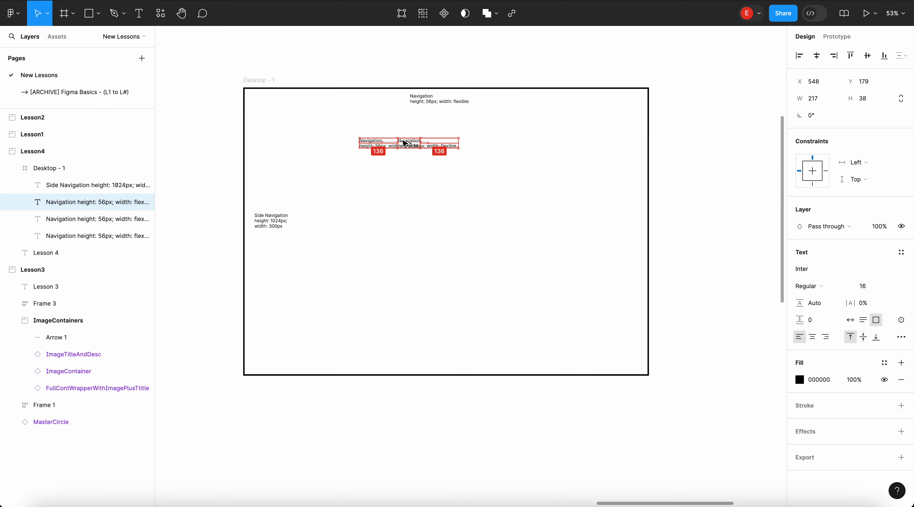
double_click(373, 141)
scroll(373, 141, "up", 5)
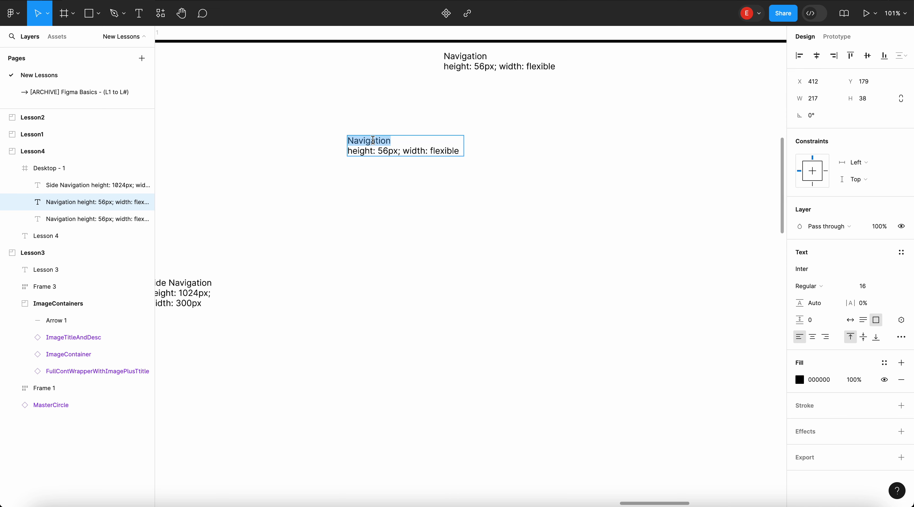
type("Heading")
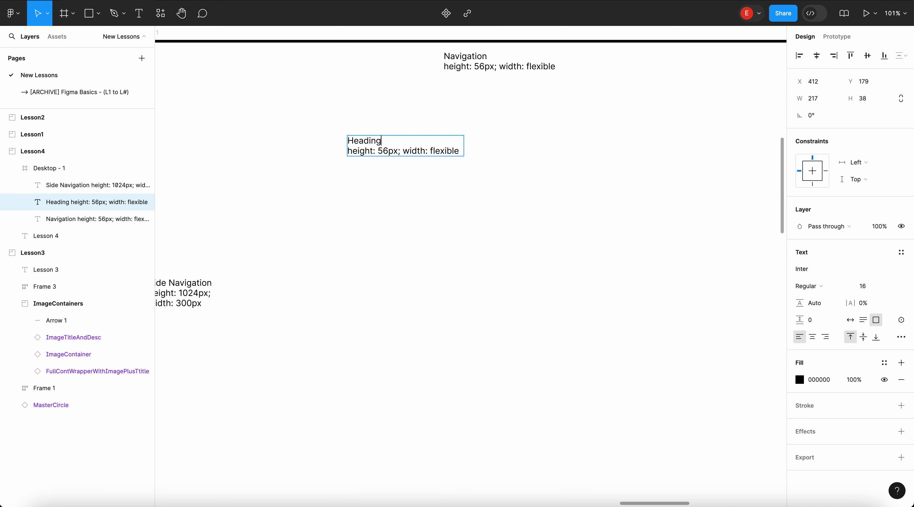
- Change the height in the Heading label to 250px and widen its text box to about 225
left_click(388, 150)
key("BackSpace")
key("BackSpace")
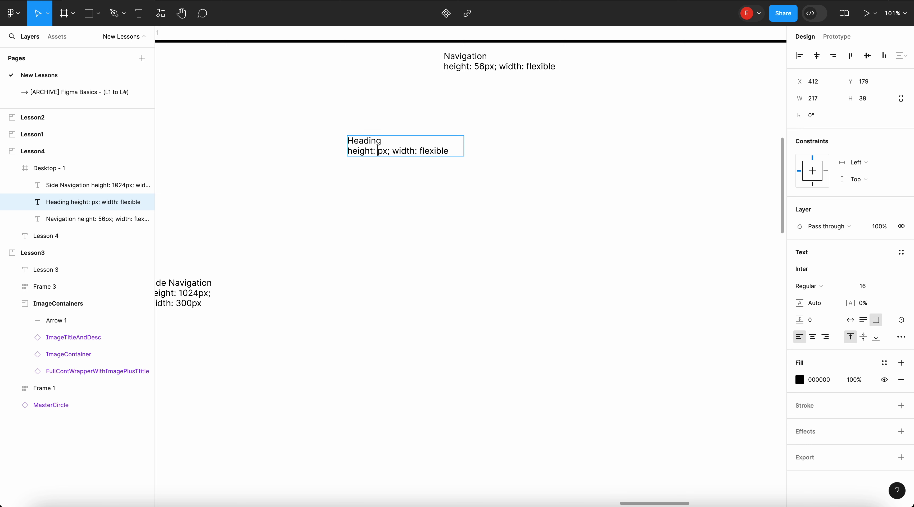
type("250")
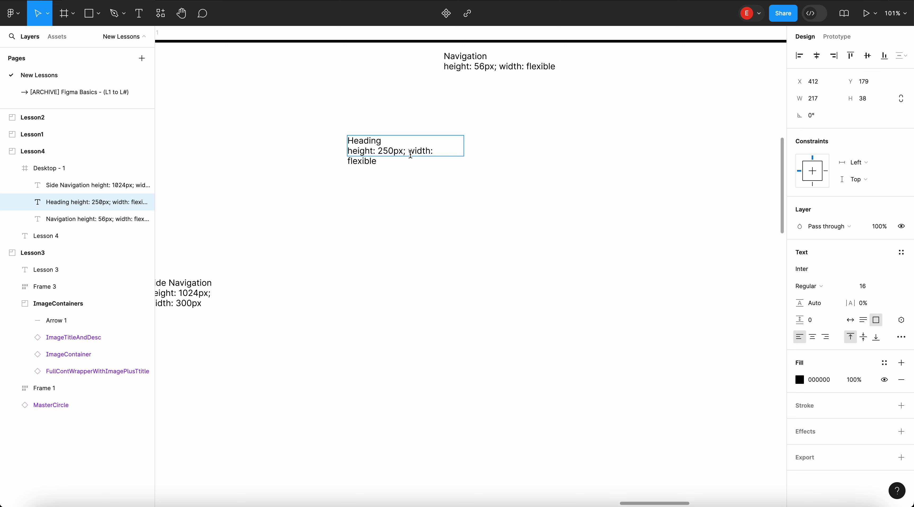
key("Escape")
left_click_drag(463, 143, 467, 147)
double_click(438, 150)
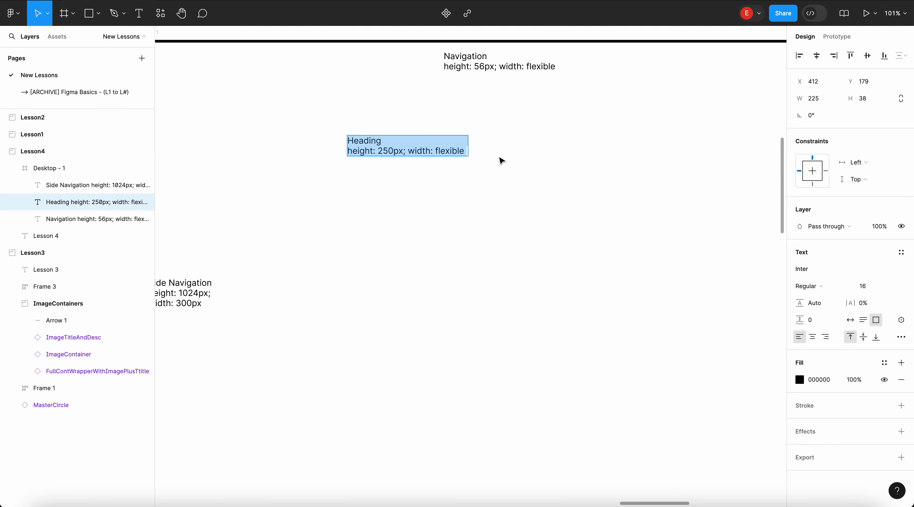
scroll(499, 158, "down", 5)
key("Escape")
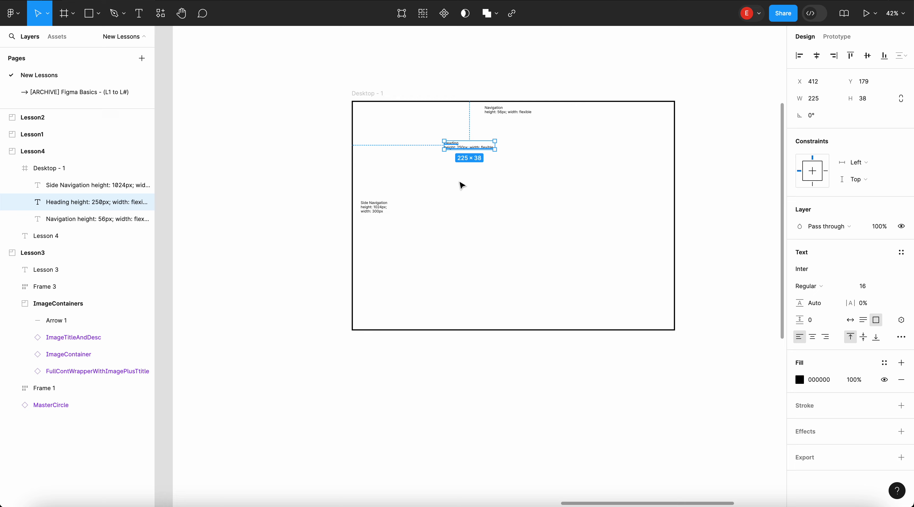
- Place a copy of the Heading label below it at about X 701, Y 325 and change its first line to "Main"
scroll(461, 184, "up", 1)
left_click(555, 57)
left_click_drag(439, 155, 497, 171)
scroll(518, 223, "up", 3)
double_click(494, 167)
type("Main")
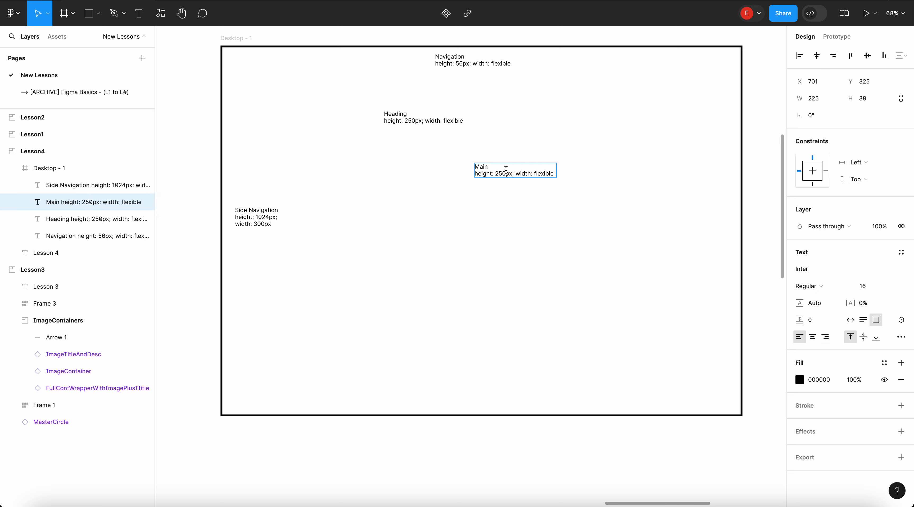
scroll(514, 171, "up", 3)
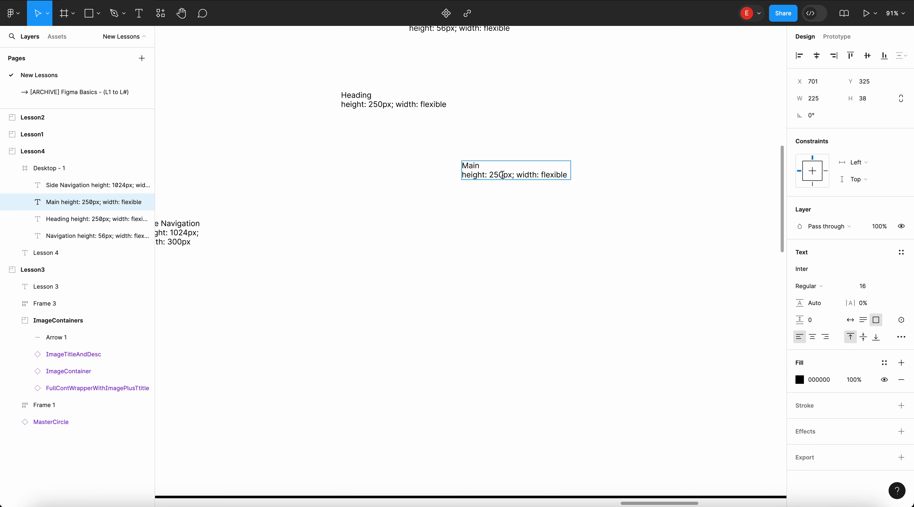
left_click_drag(499, 172, 490, 175)
scroll(488, 176, "down", 3)
scroll(487, 177, "up", 4)
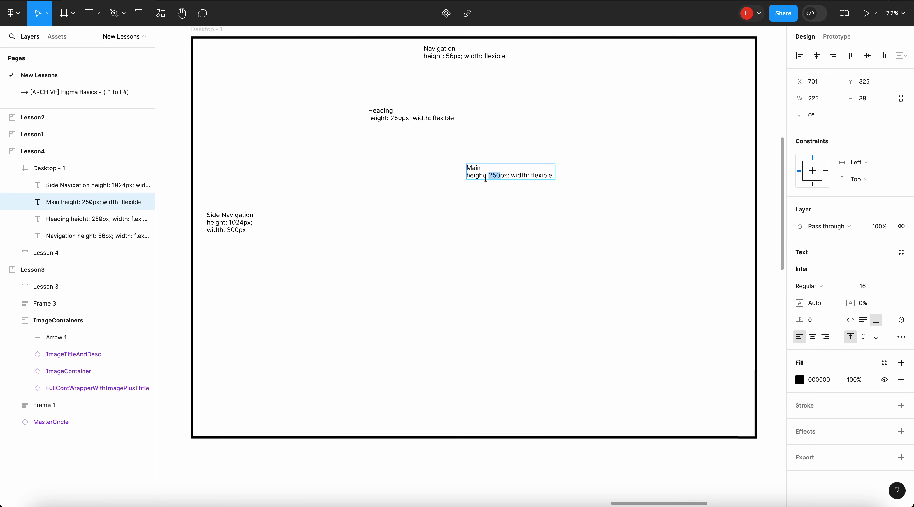
scroll(485, 176, "down", 5)
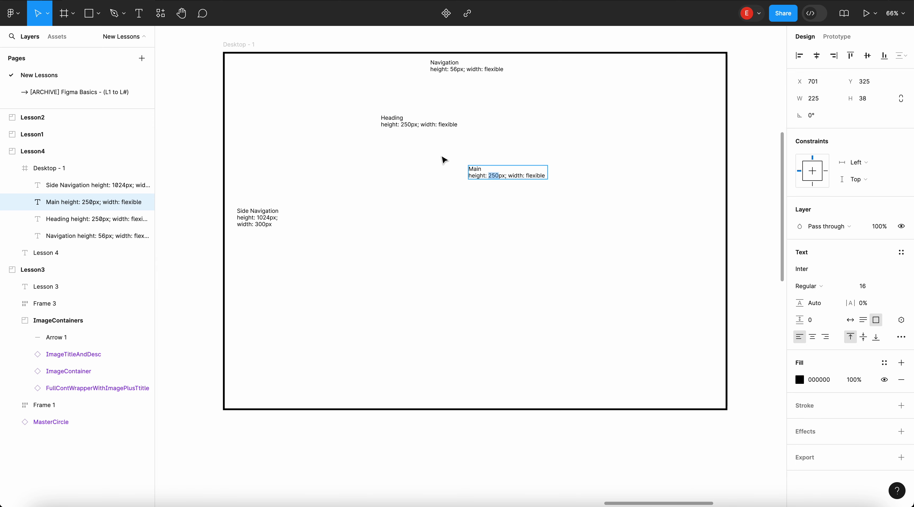
scroll(537, 186, "up", 5)
key("Escape")
scroll(469, 224, "down", 3)
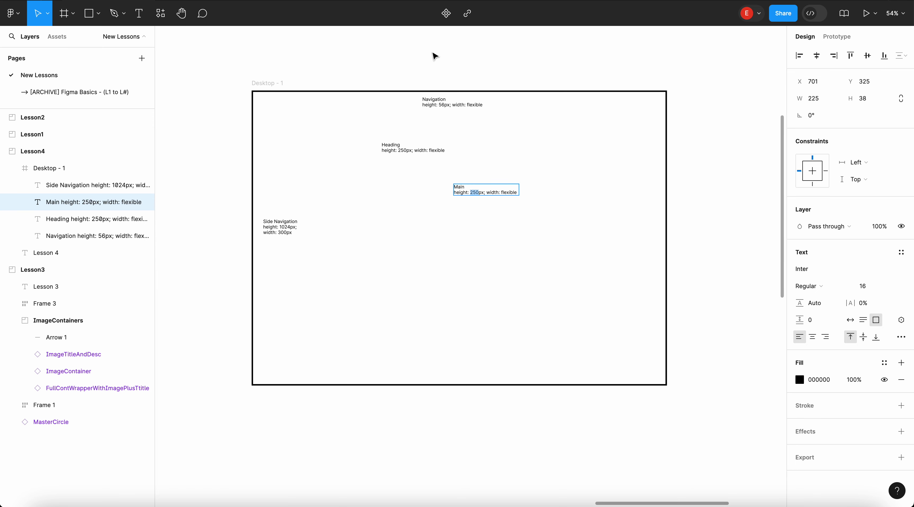
left_click(274, 85)
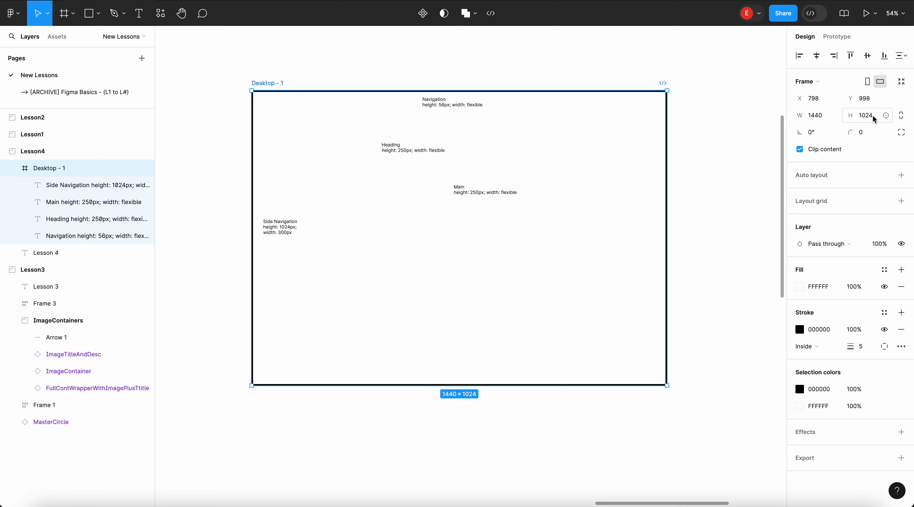
scroll(467, 192, "up", 2)
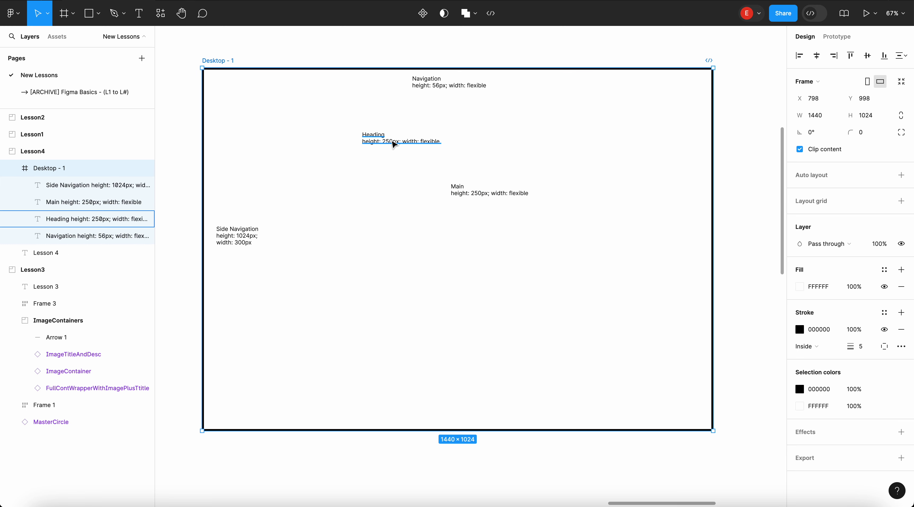
- Replace "250px" with "flexible" as the height in the Main label
double_click(485, 195)
scroll(485, 195, "up", 3)
scroll(483, 194, "down", 3)
left_click(481, 194)
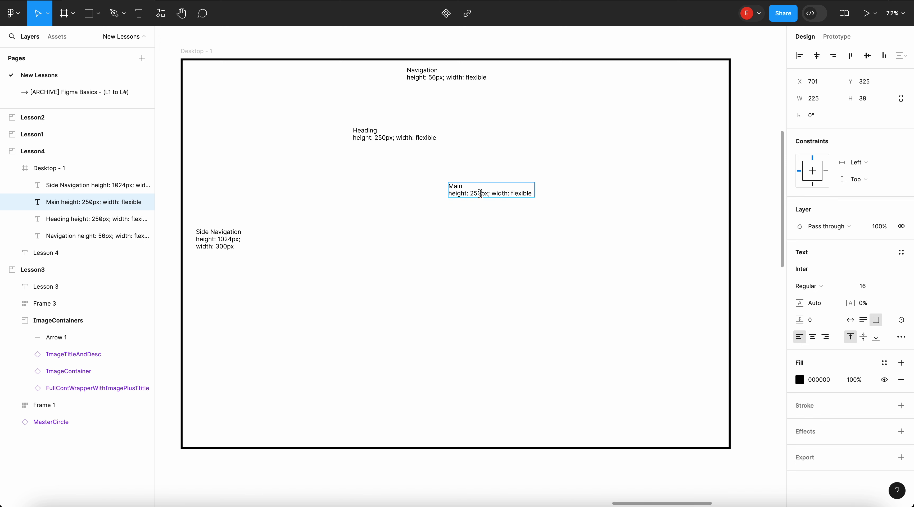
key("BackSpace")
key("BackSpace")
key("BackSpace")
key("Delete")
key("Delete")
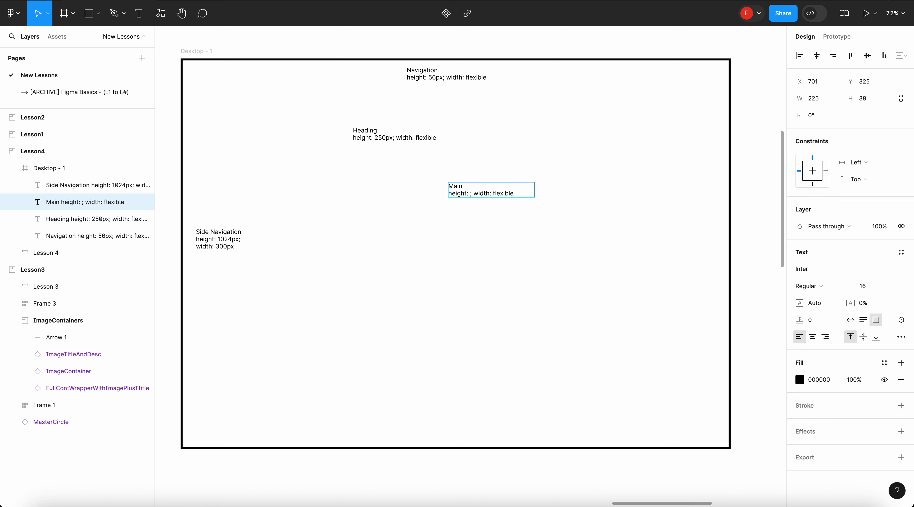
type("flexible")
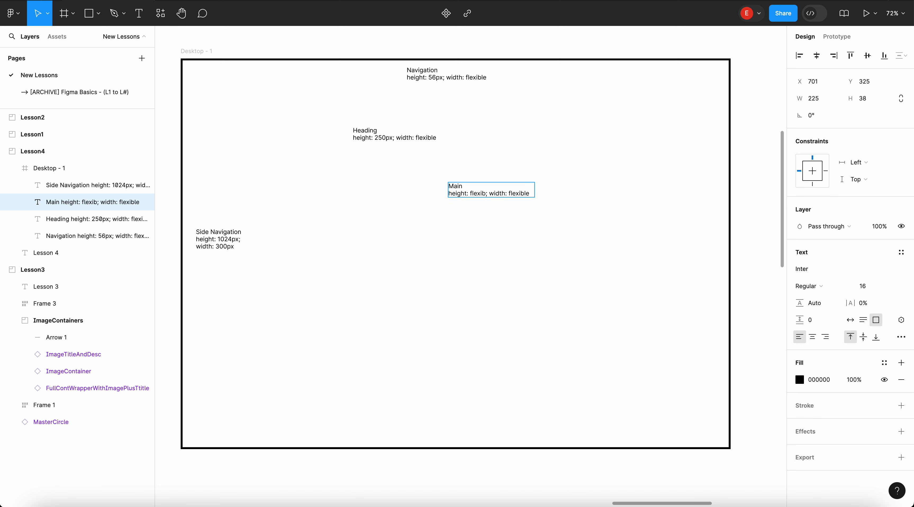
left_click_drag(515, 194, 545, 194)
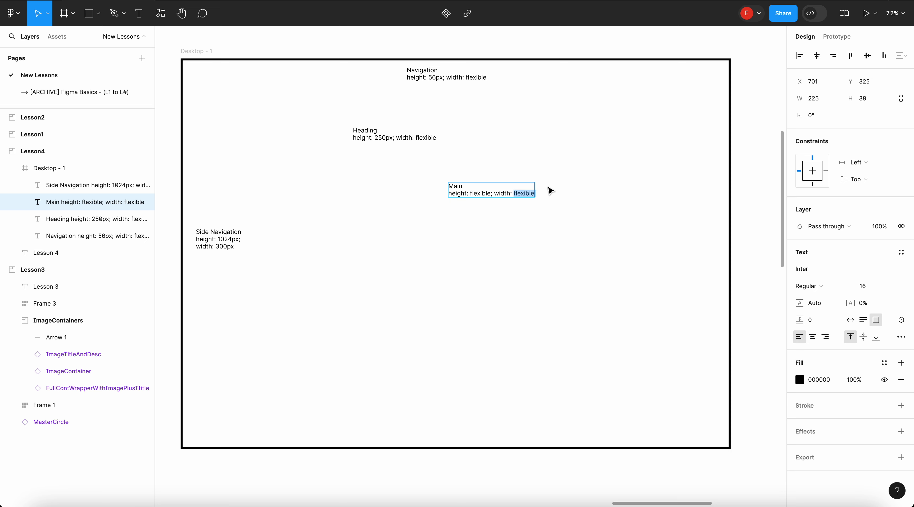
key("Escape")
- Shift the Heading label to the right so it sits roughly beneath the Navigation label
scroll(517, 153, "down", 3)
left_click_drag(426, 145, 453, 144)
- Place a copy of the Navigation label at the frame's bottom edge, about Y 964, and change its first line to "Footer"
left_click(464, 101)
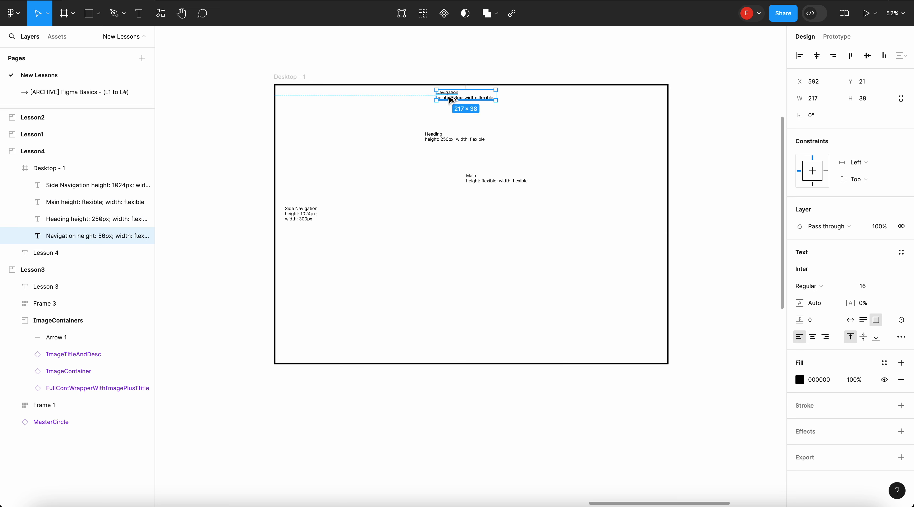
left_click_drag(450, 101, 451, 368)
scroll(462, 359, "up", 5)
double_click(476, 348)
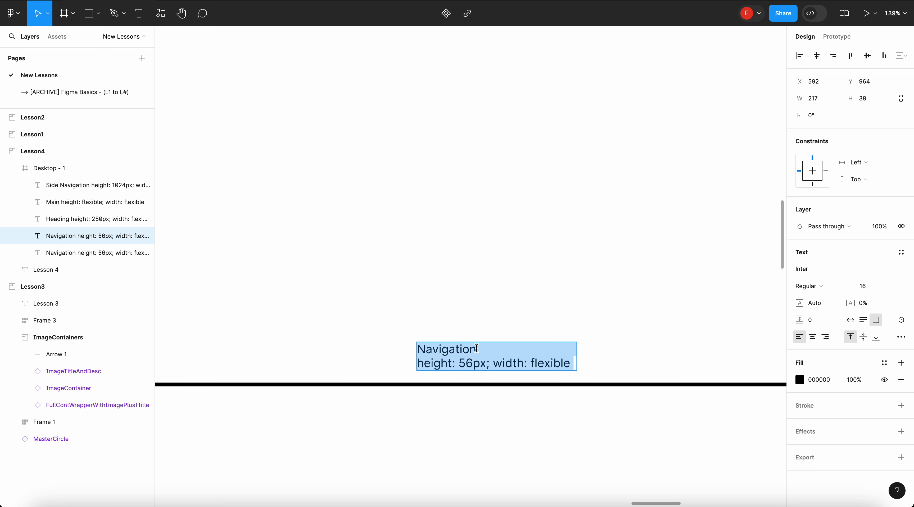
double_click(476, 349)
type("Footer")
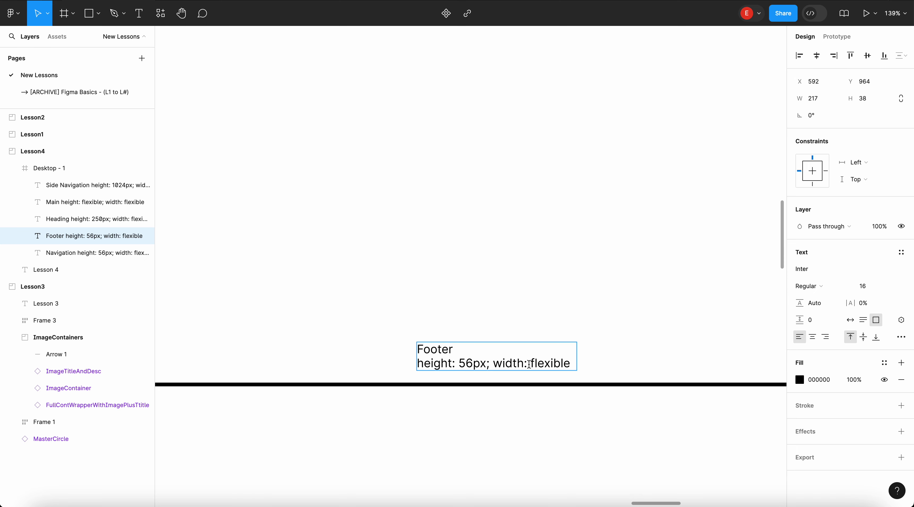
scroll(519, 358, "down", 5)
scroll(519, 358, "down", 1)
scroll(506, 405, "right", 1)
left_click(505, 405)
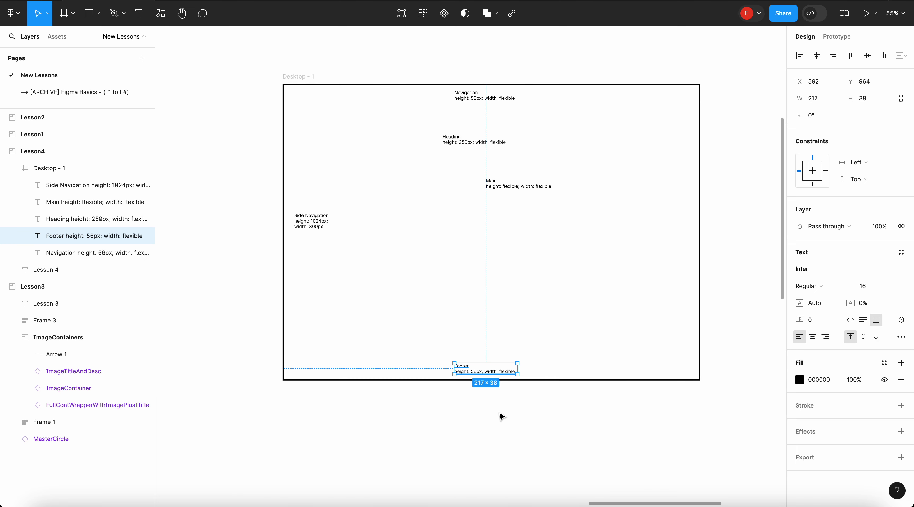
left_click(500, 414)
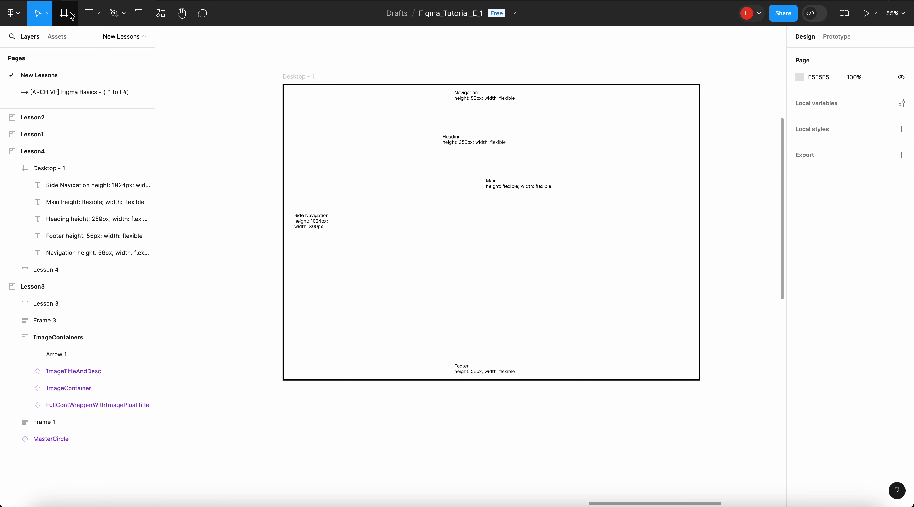
- Draw a rectangle about 1436 wide across the top of the Desktop - 1 frame and set its height to 56
left_click(97, 16)
left_click(108, 38)
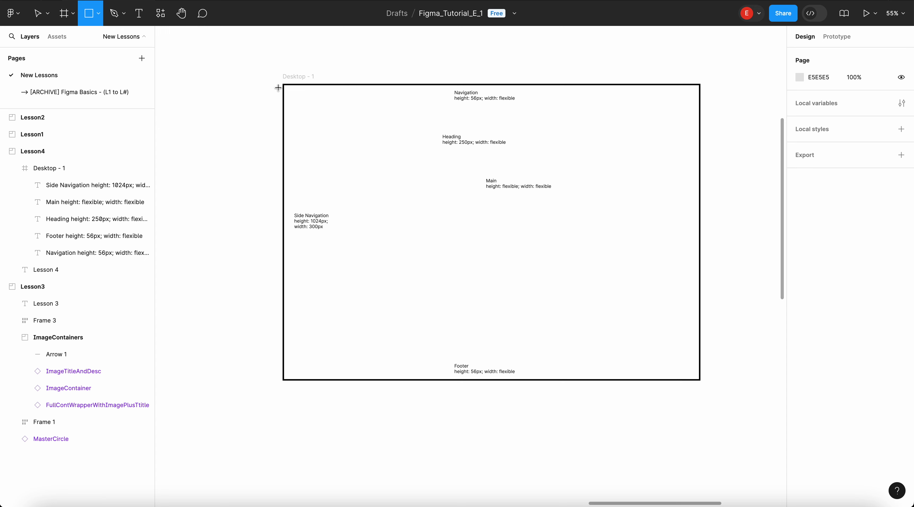
left_click_drag(284, 86, 700, 106)
left_click(863, 96)
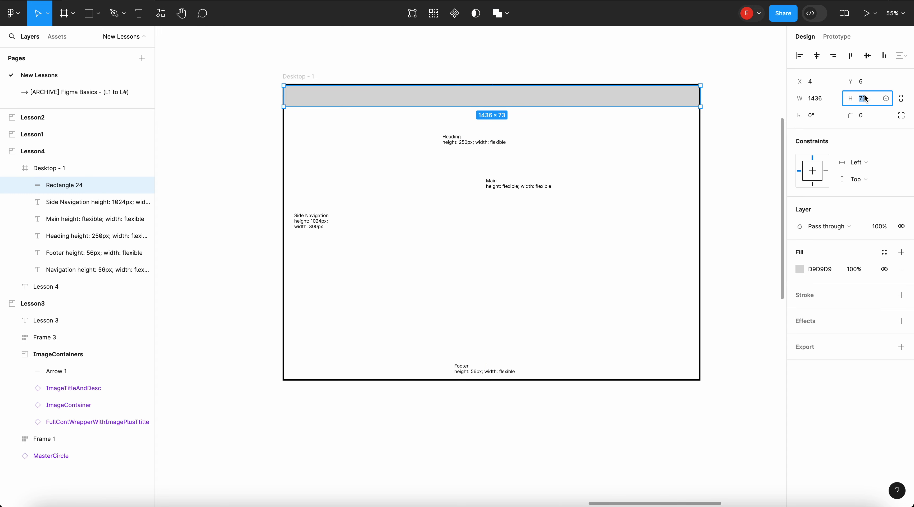
type("56")
key("Return")
- Send the navigation rectangle behind the labels and rename its layer "GlobalNavBar"
key("super+alt+bracketleft")
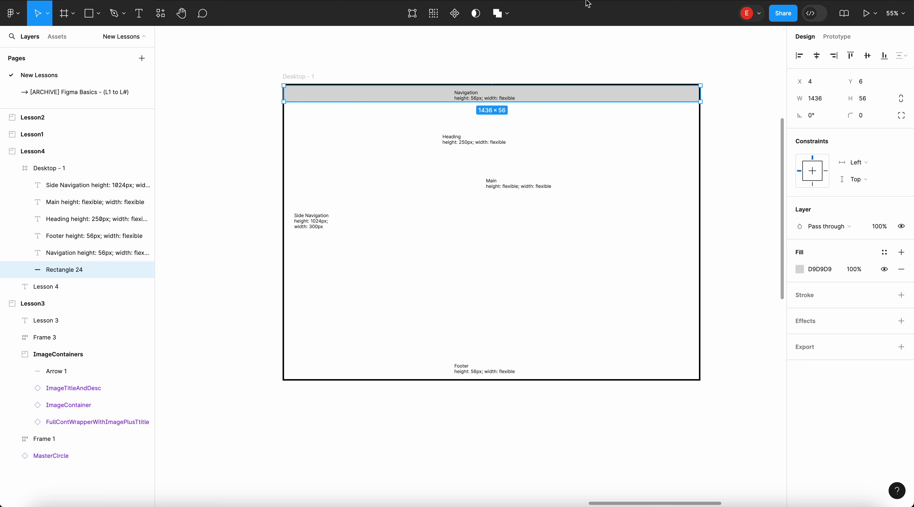
scroll(495, 70, "right", 2)
scroll(494, 70, "up", 1)
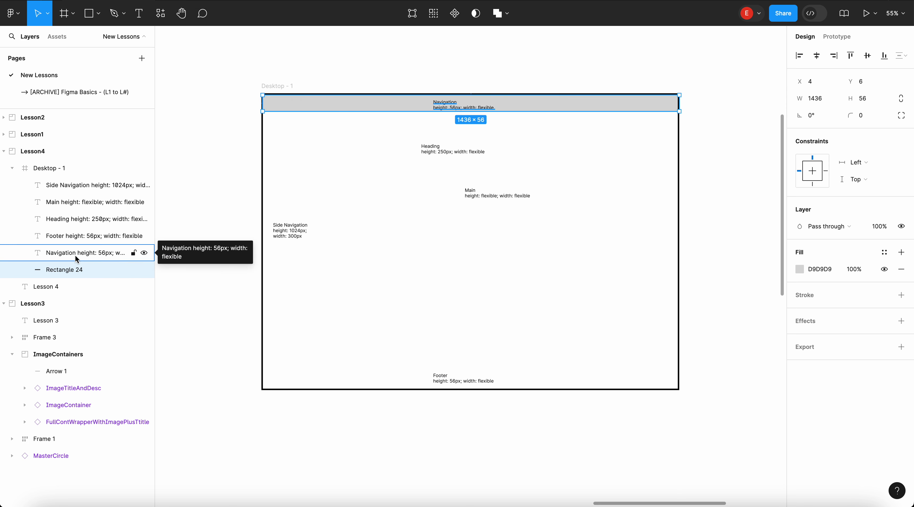
double_click(69, 274)
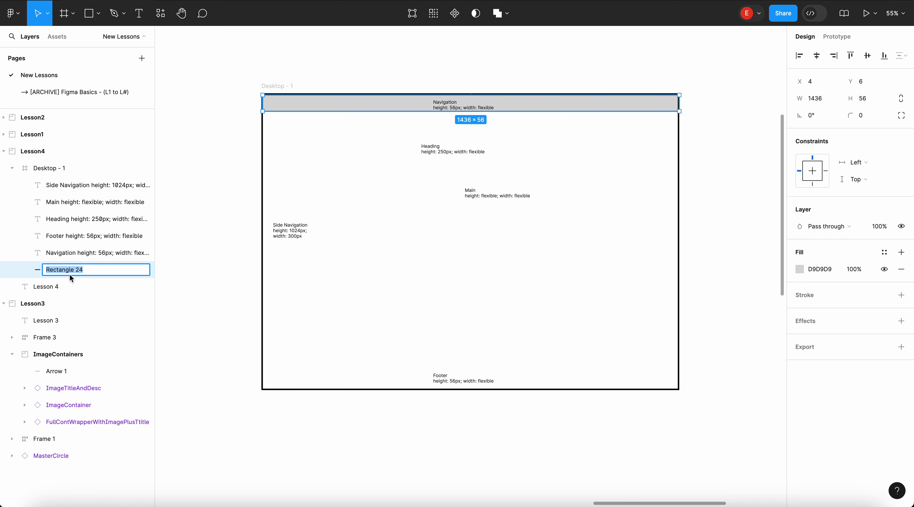
type("GlobalNavBar")
key("Return")
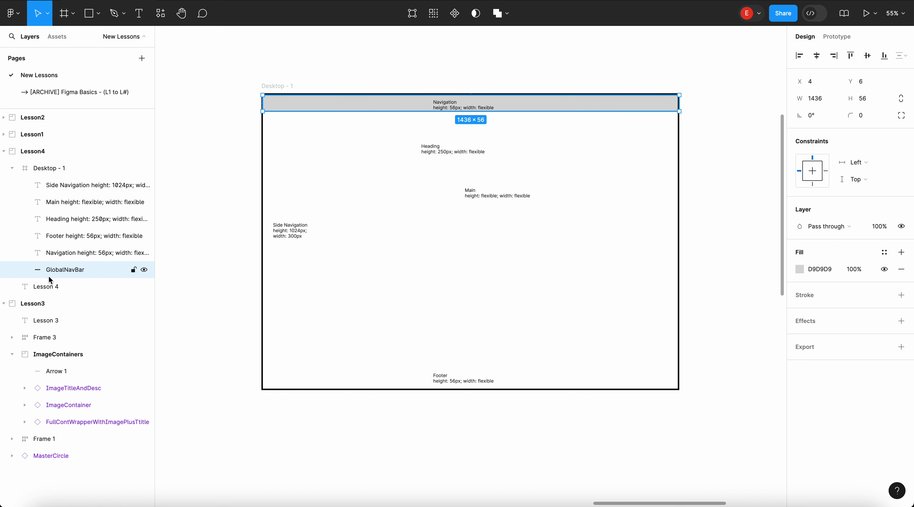
- Move the GlobalNavBar layer out of the Desktop - 1 frame, test by shifting the frame sideways, and undo the shift
left_click_drag(75, 272, 76, 179)
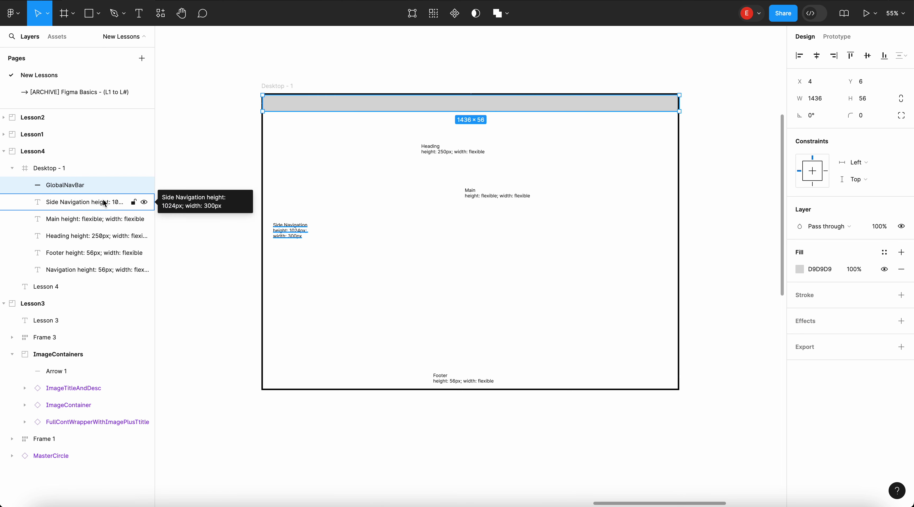
left_click_drag(71, 183, 69, 289)
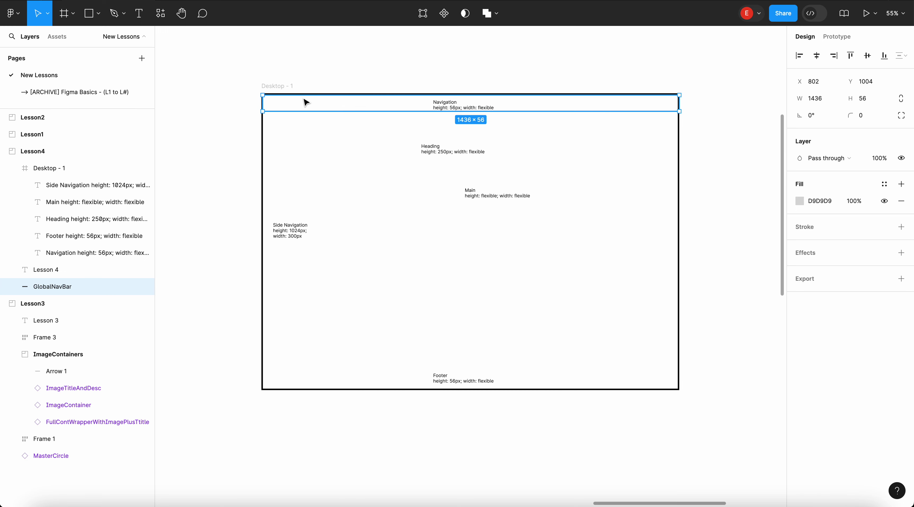
left_click(279, 88)
left_click_drag(279, 88, 337, 90)
key("ctrl+z")
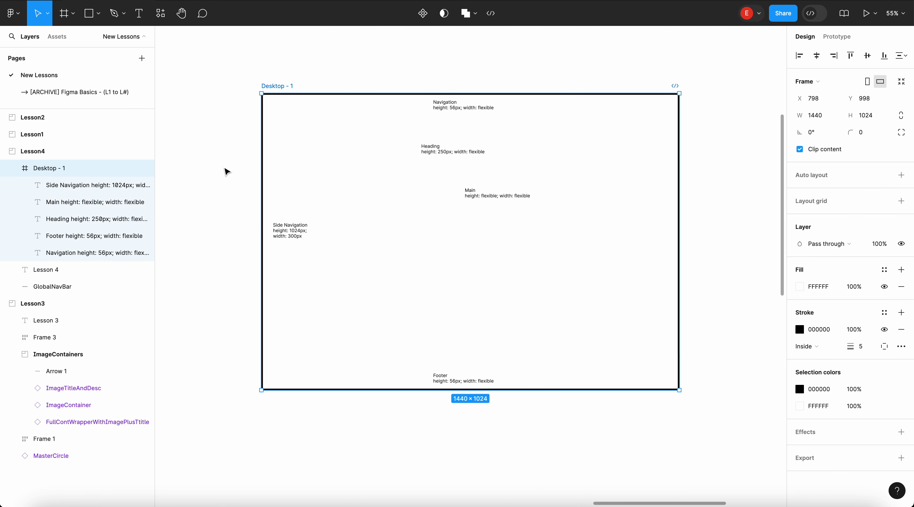
- Move the GlobalNavBar layer out of the Lesson4 section and back in above the Lesson 4 text layer
left_click(73, 289)
left_click_drag(60, 285, 67, 158)
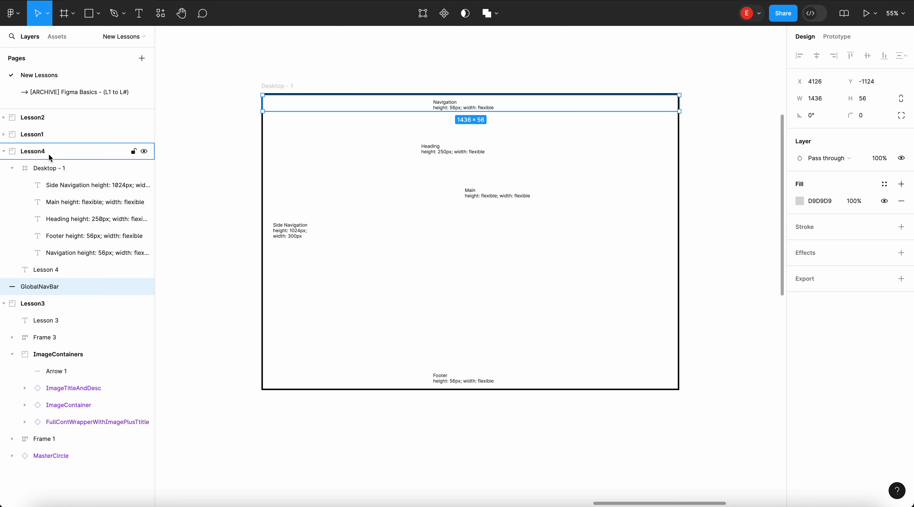
left_click(110, 218)
left_click_drag(86, 285, 82, 258)
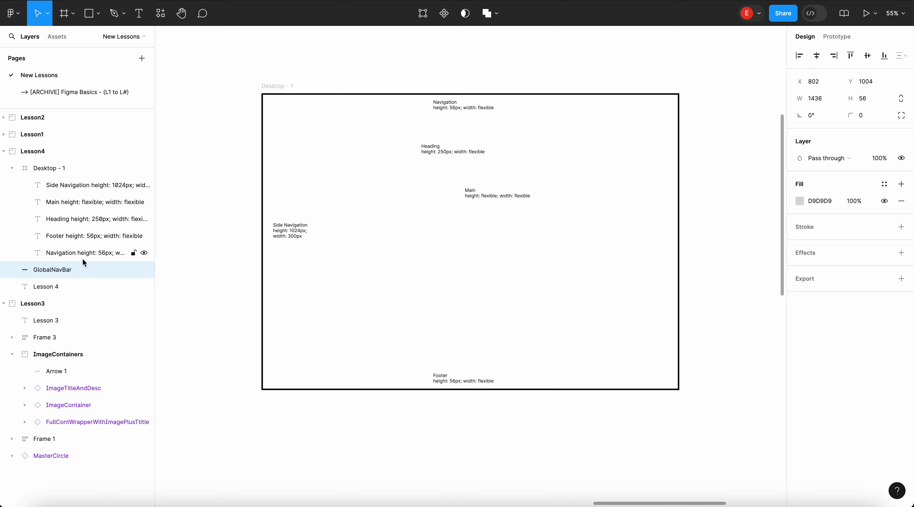
- Nest the Lesson 4 text layer at the start of the Desktop - 1 frame's layers and GlobalNavBar at the end, beneath the Navigation label
left_click(48, 287)
left_click_drag(48, 286, 82, 175)
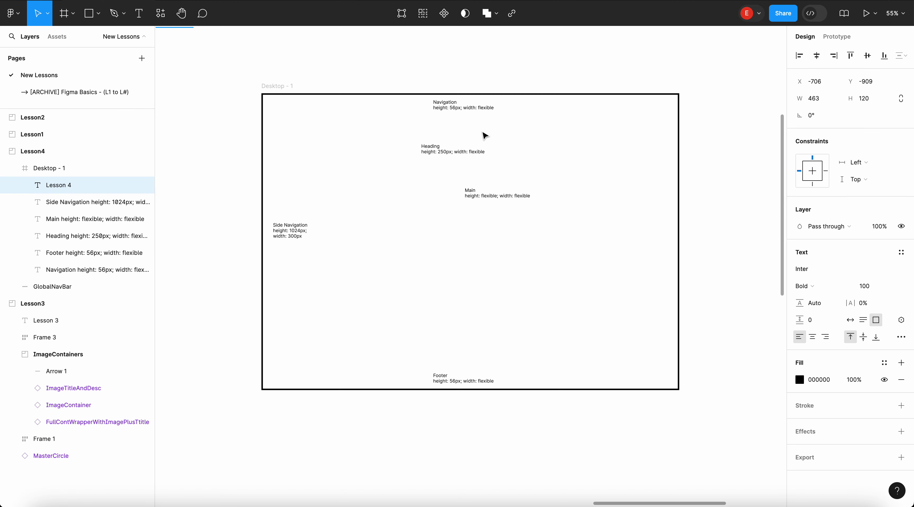
left_click(513, 105)
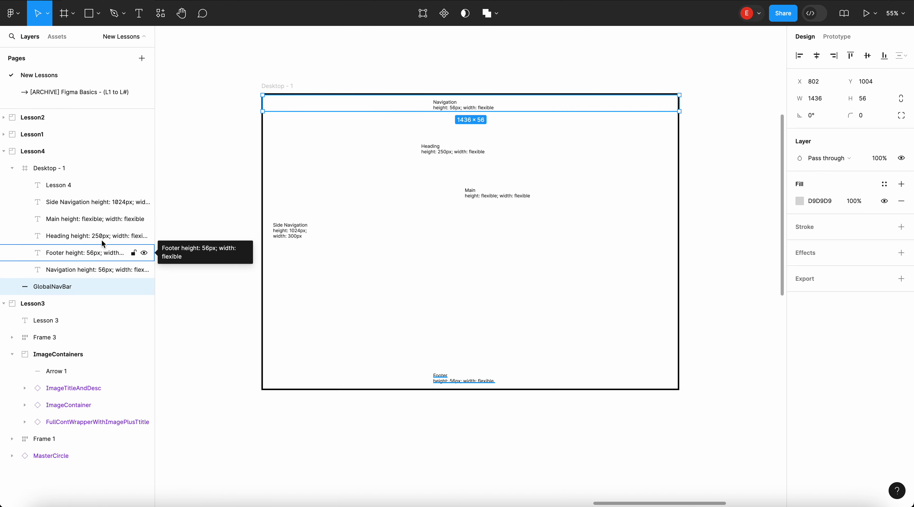
left_click_drag(73, 287, 88, 260)
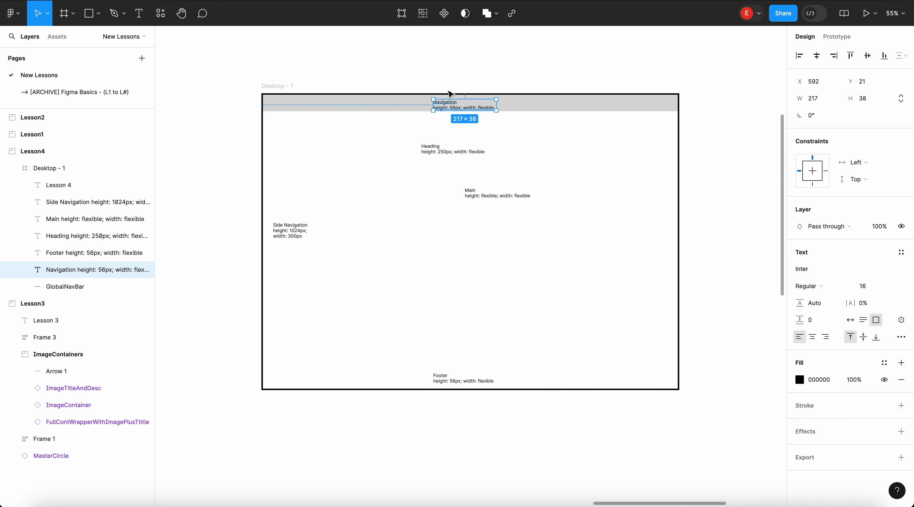
- Set the GlobalNavBar rectangle's width to 1440 and wrap it in its own frame
left_click(472, 74)
left_click(562, 109)
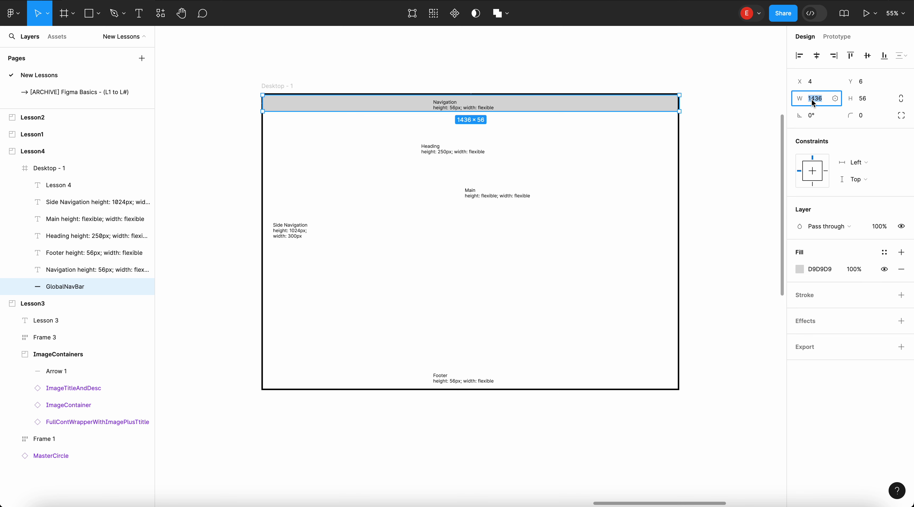
type("1")
key("Return")
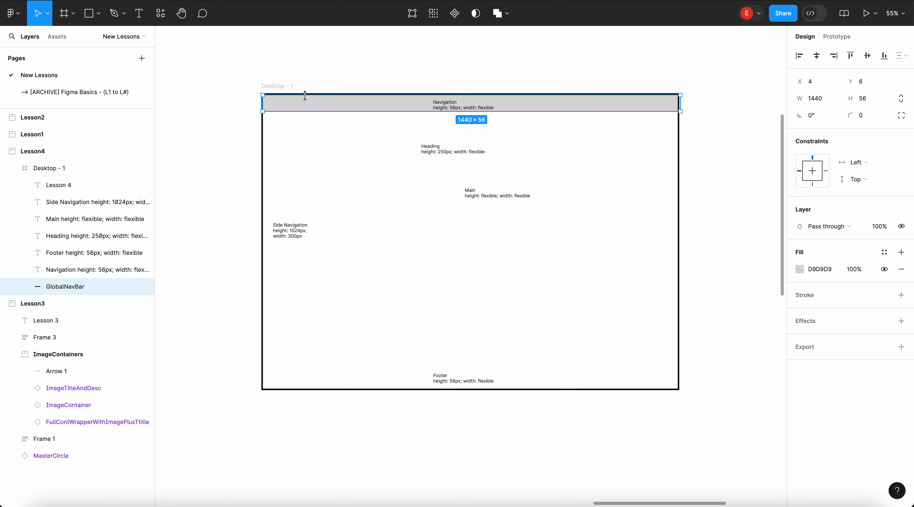
right_click(312, 103)
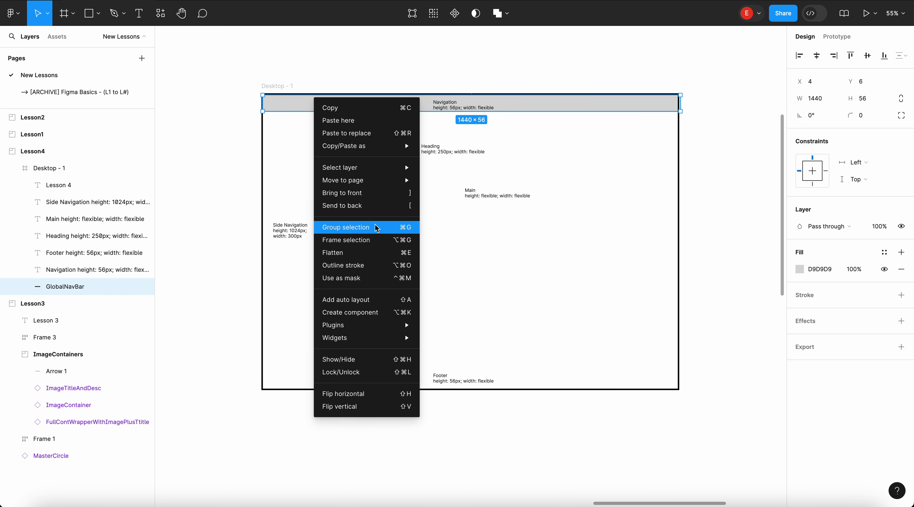
left_click(368, 241)
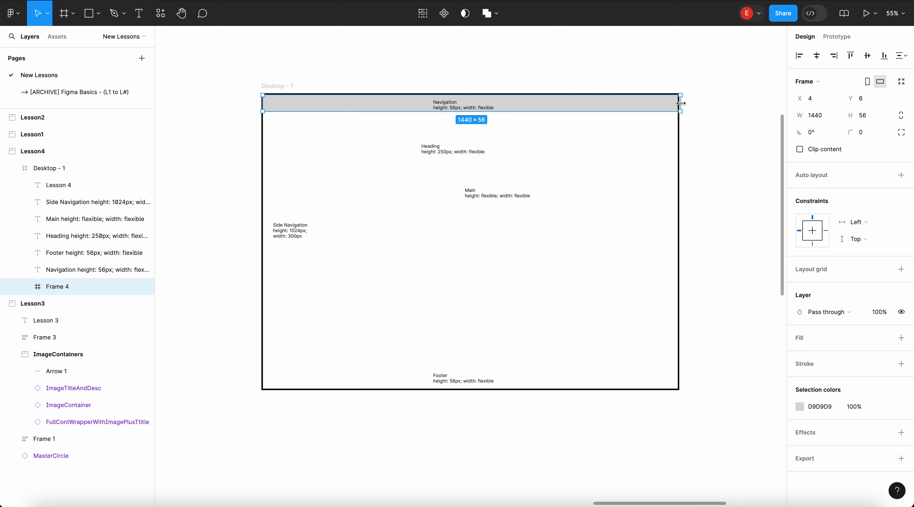
- Narrow the frame around GlobalNavBar to 1436 wide and add auto layout to it
left_click_drag(680, 103, 678, 103)
left_click_drag(679, 103, 702, 102)
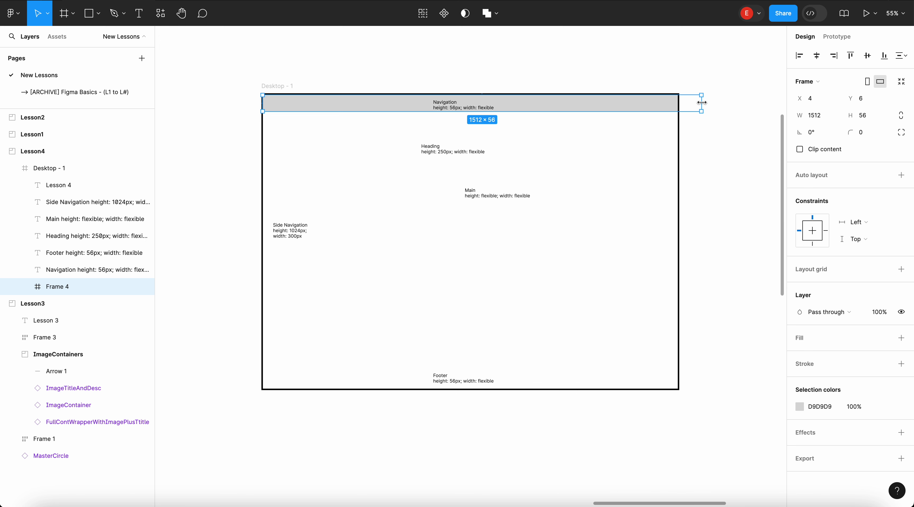
key("super+z")
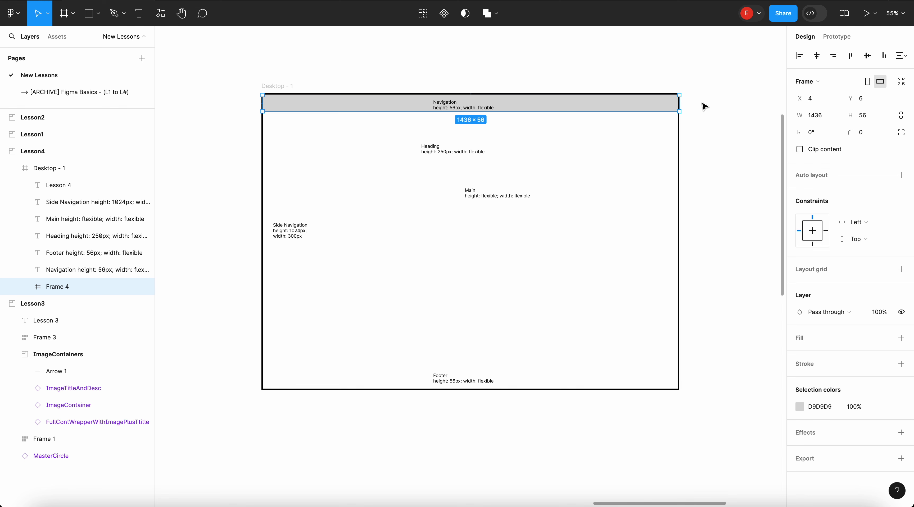
left_click(902, 176)
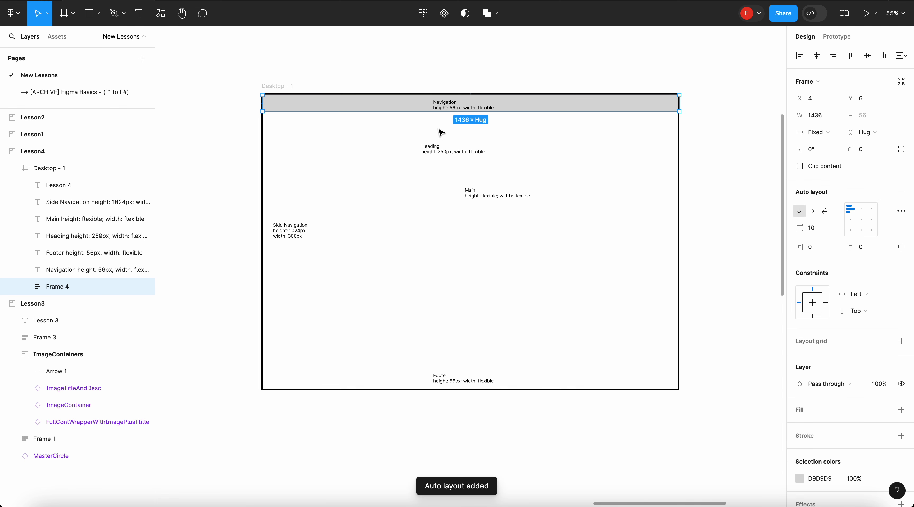
key("Escape")
- Rename the Desktop - 1 frame "AppLayoutGrandParent"
left_click(275, 85)
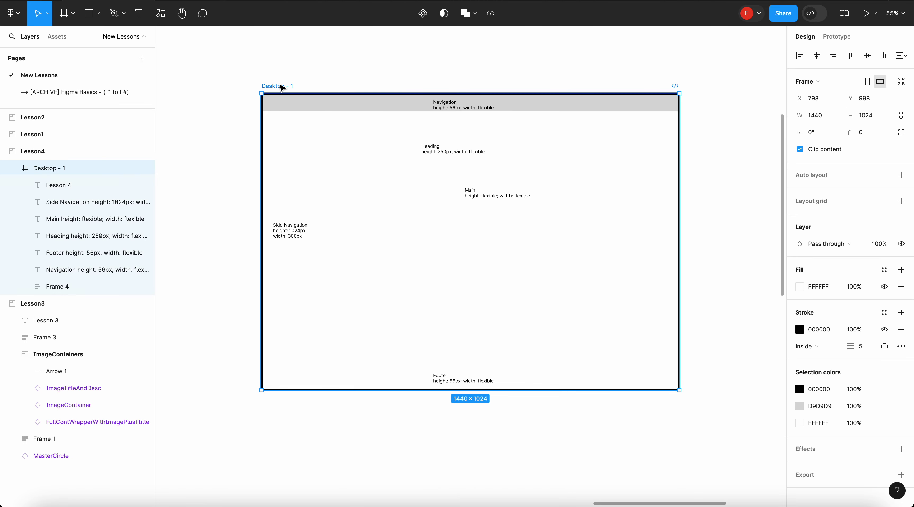
left_click(293, 106)
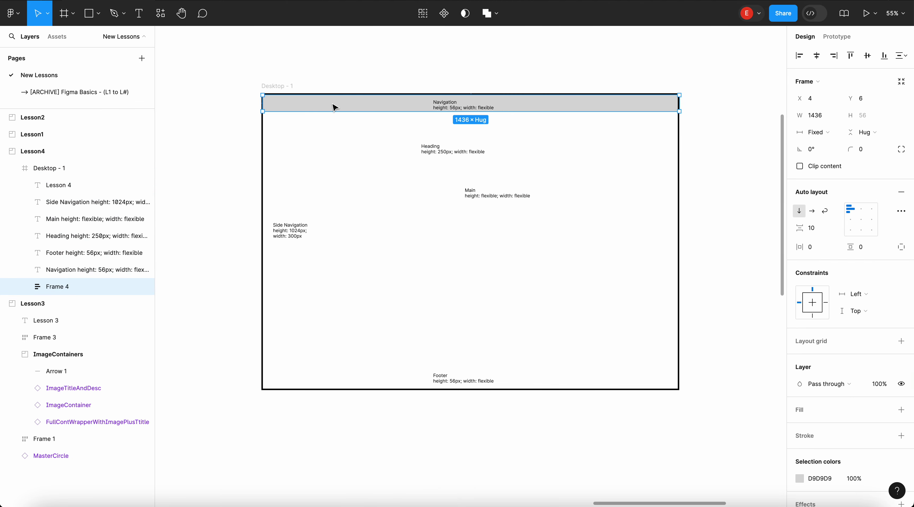
left_click(58, 173)
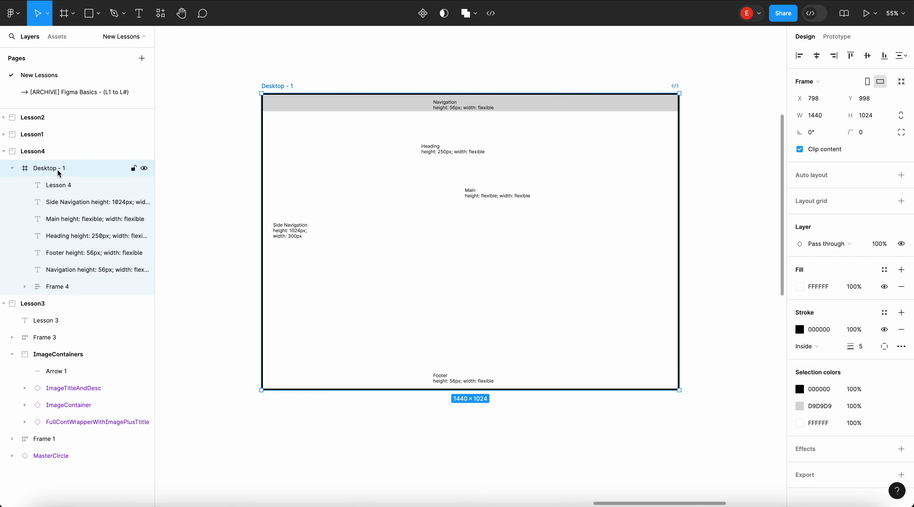
double_click(284, 86)
type("AppLayoutGrandParent")
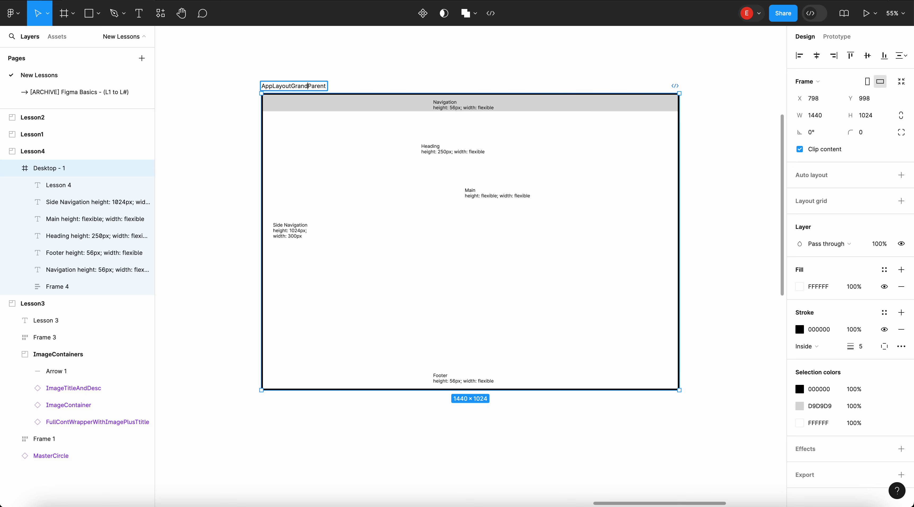
key("Return")
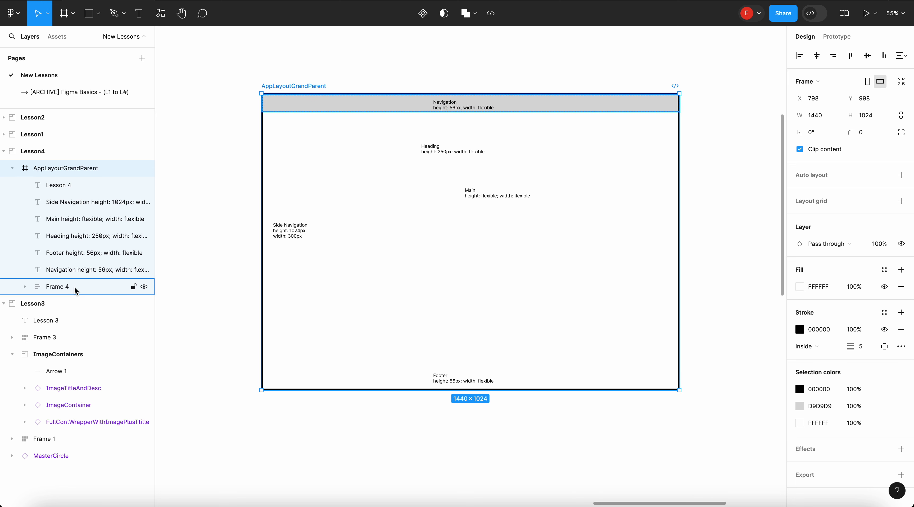
- Rename the auto-layout frame that wraps GlobalNavBar to "ParentNavBar"
left_click(57, 286)
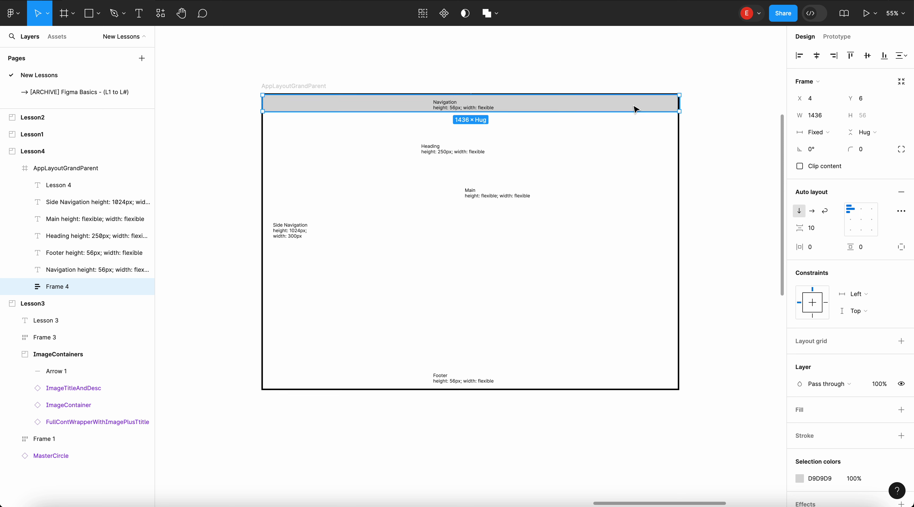
double_click(65, 287)
type("Paren")
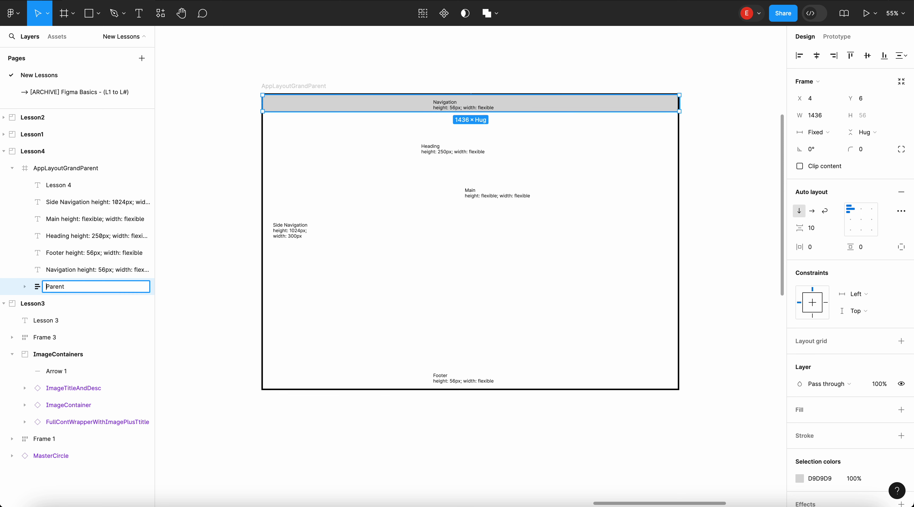
type("tNavBar")
key("Return")
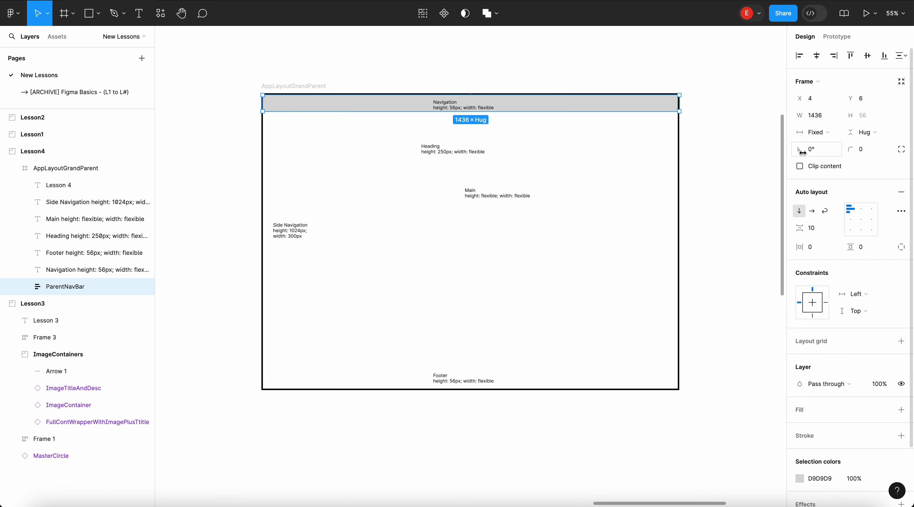
- Set the ParentNavBar frame's horizontal sizing to Hug
left_click(821, 133)
left_click(828, 132)
left_click(726, 106)
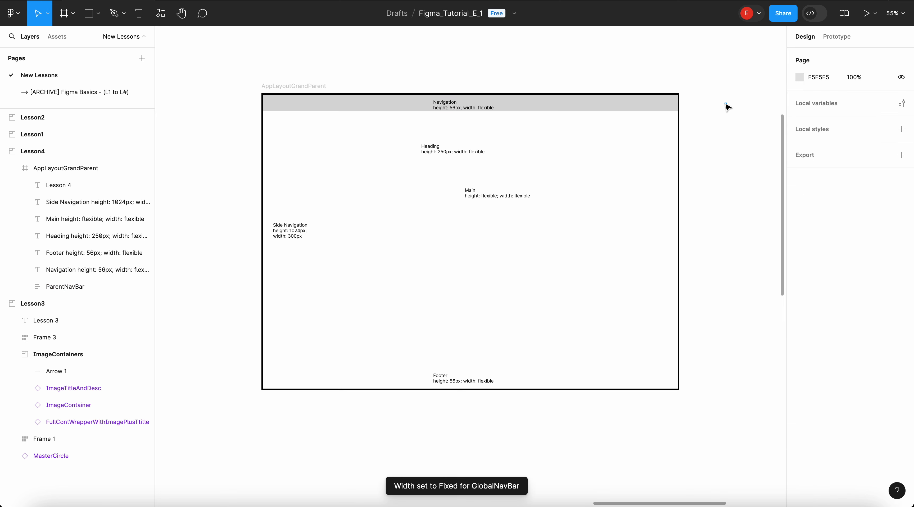
left_click(377, 96)
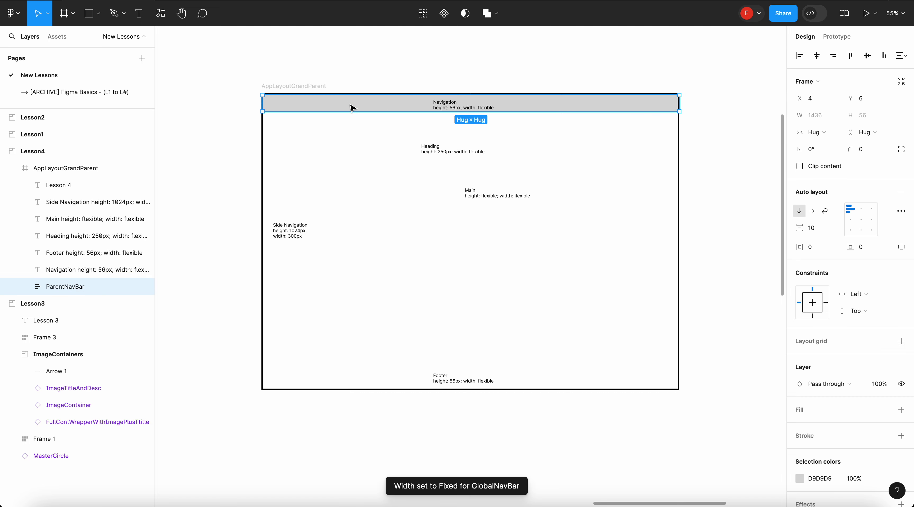
left_click(691, 113)
- Add auto layout to the AppLayoutGrandParent frame, undoing a trial drag made at its upper edge
left_click(306, 89)
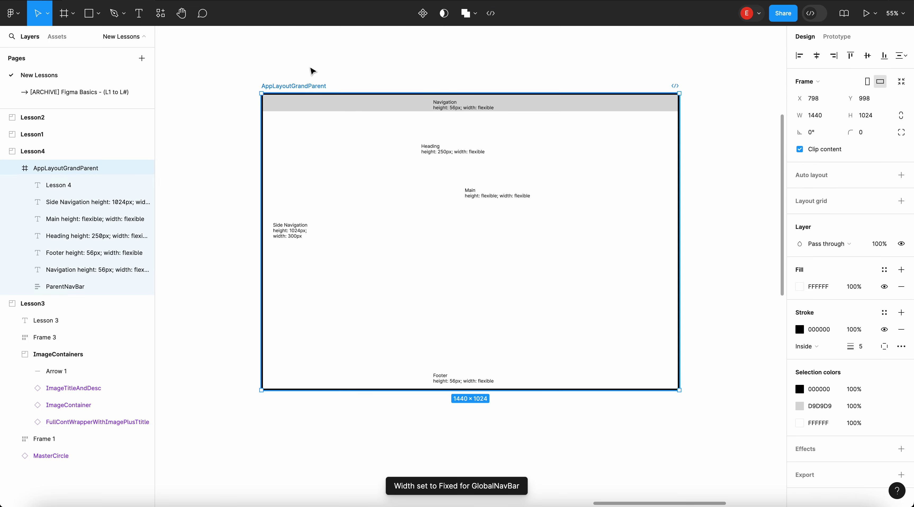
left_click(312, 72)
left_click(302, 87)
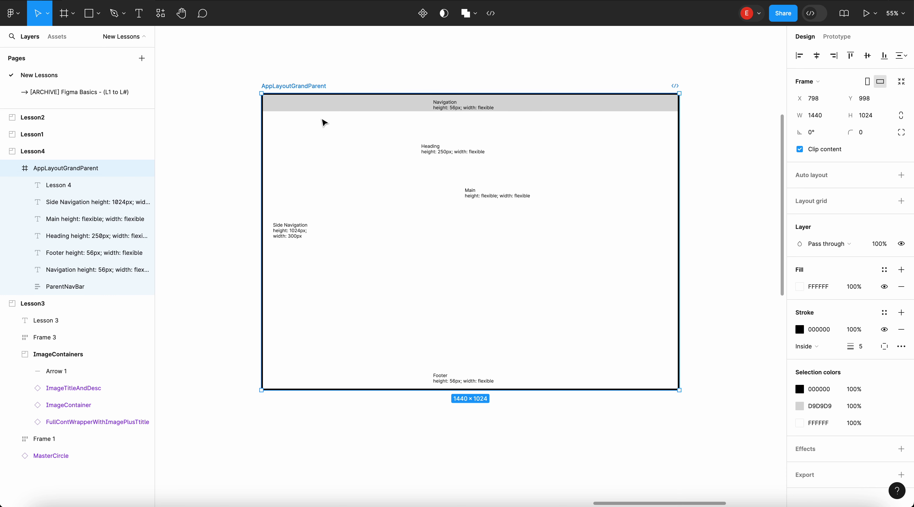
left_click_drag(310, 94, 375, 94)
key("super+z")
left_click(901, 175)
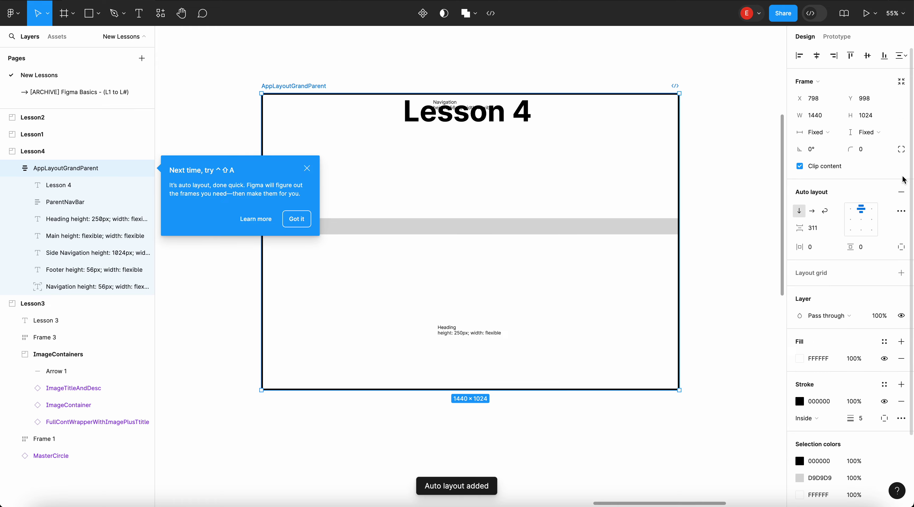
- Move the ParentNavBar frame to the top of the AppLayoutGrandParent stack, above the Lesson 4 title
left_click(469, 118)
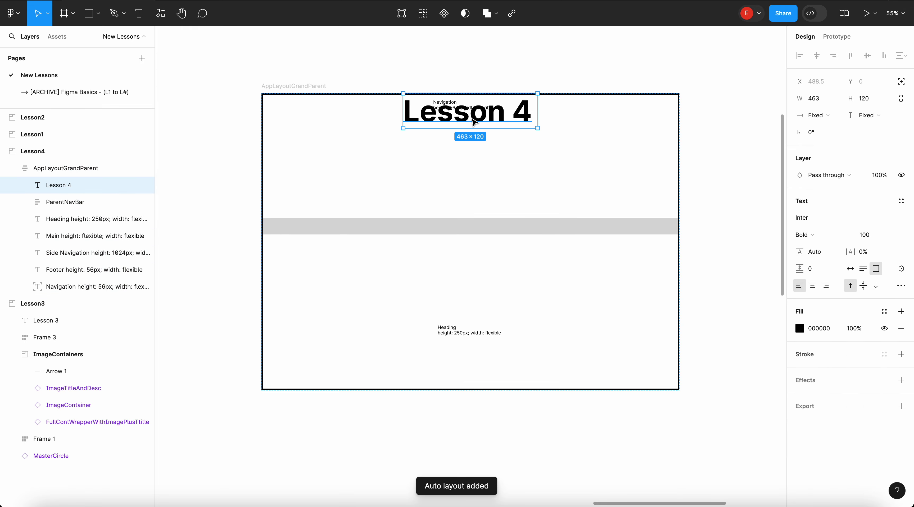
left_click(511, 201)
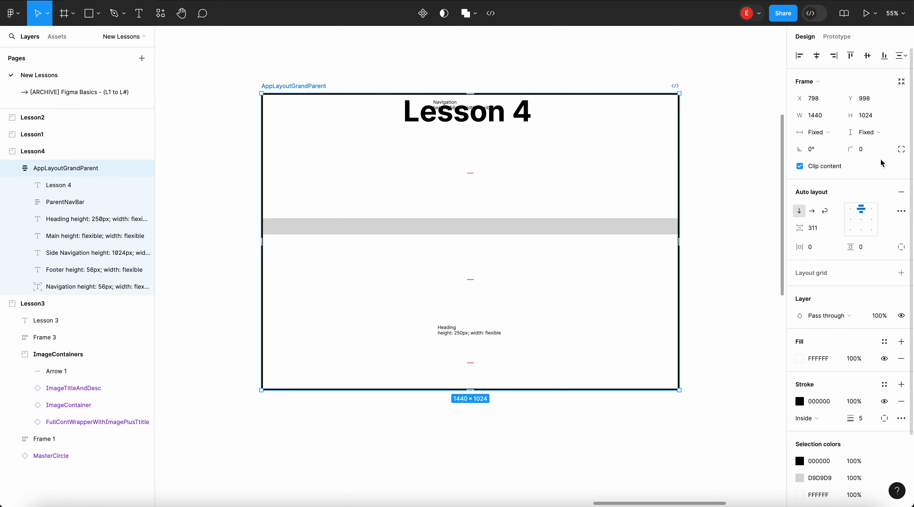
left_click(505, 229)
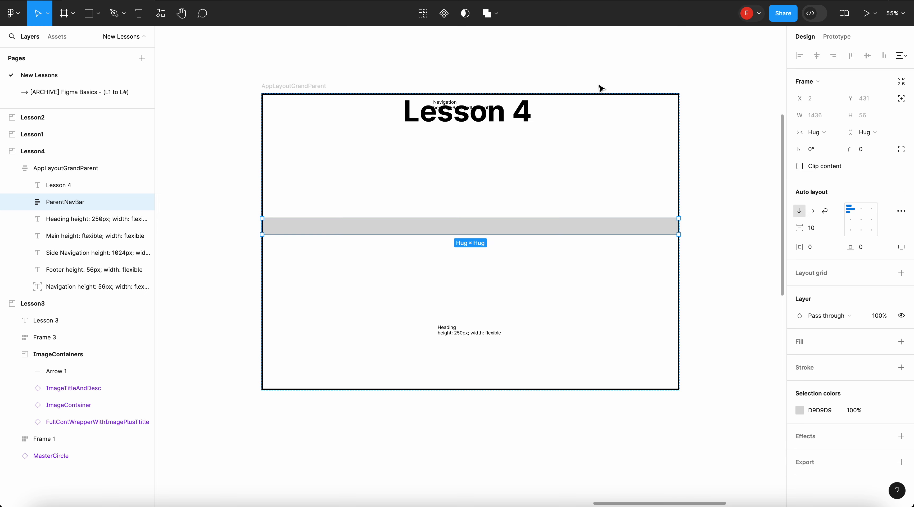
left_click(592, 257)
left_click(585, 230)
left_click_drag(584, 230, 564, 102)
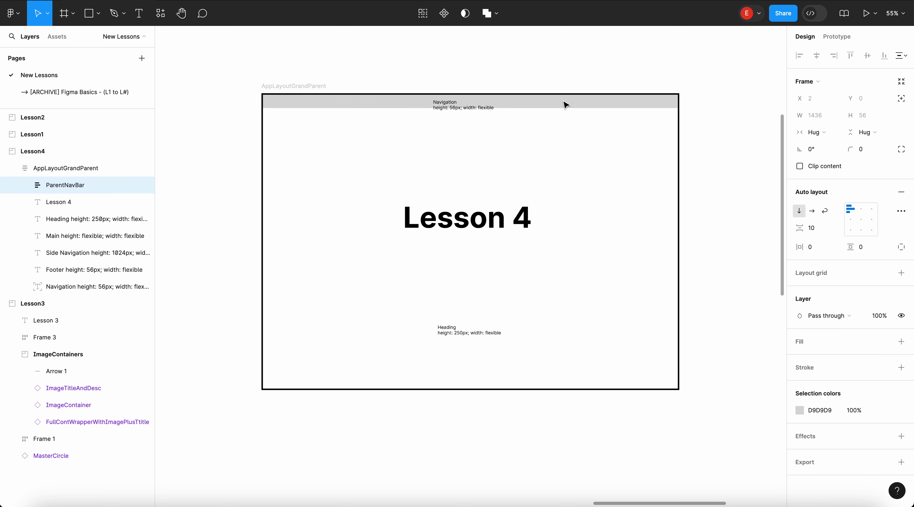
- Set ParentNavBar's horizontal sizing to Fill container and widen the AppLayoutGrandParent frame to about 1591
left_click(824, 133)
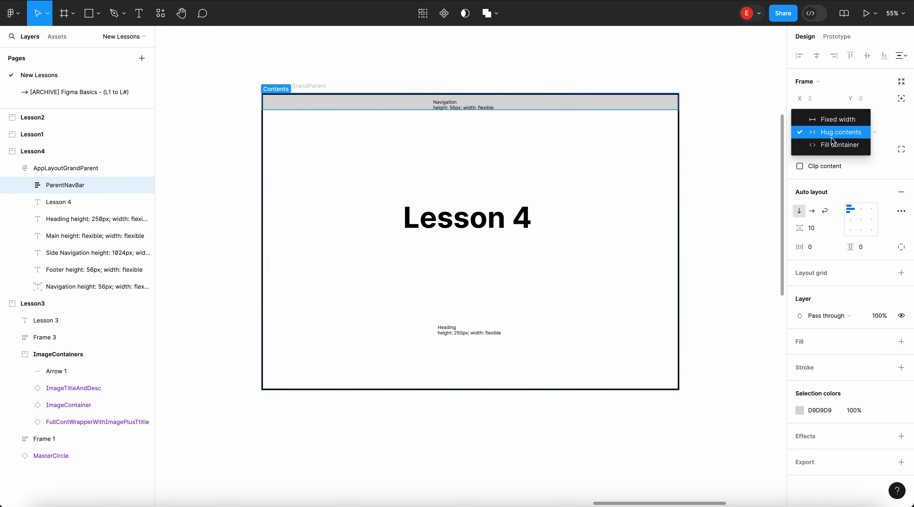
left_click(842, 145)
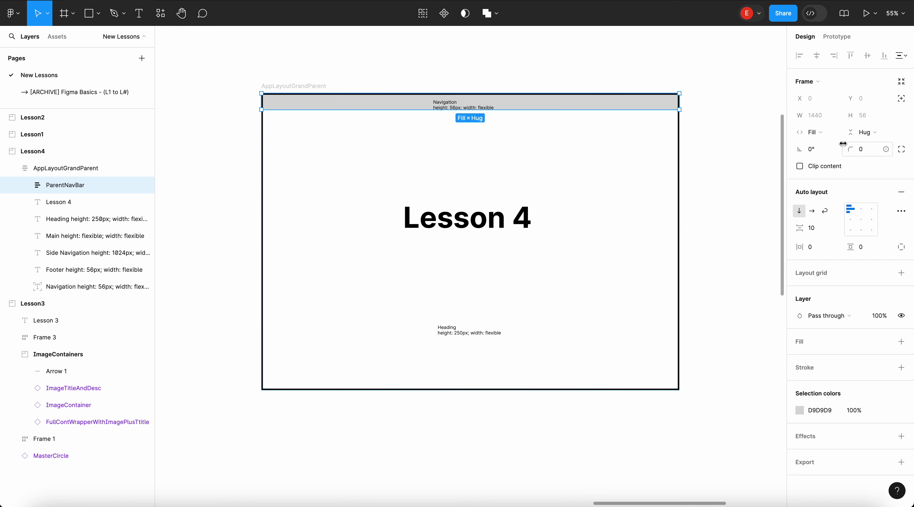
left_click(307, 86)
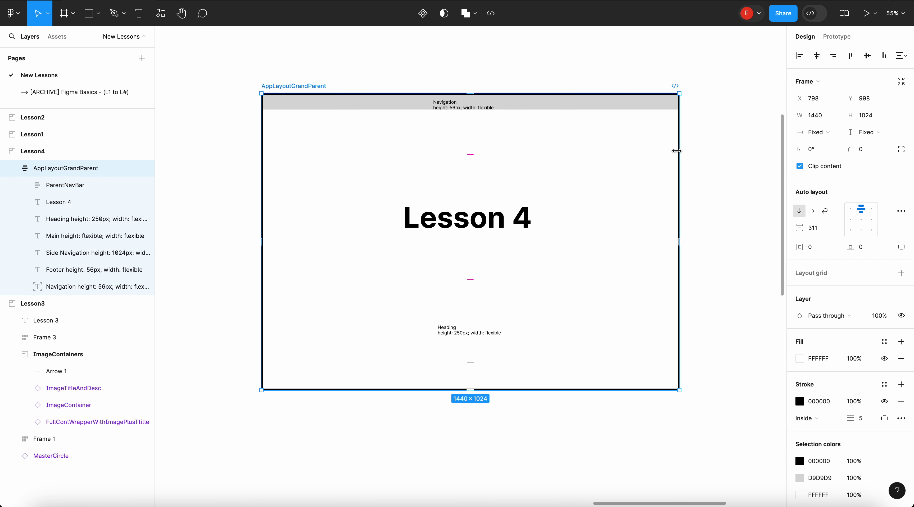
left_click_drag(676, 151, 723, 141)
- Set the horizontal sizing of the GlobalNavBar rectangle inside ParentNavBar to Fill container
left_click(673, 108)
left_click(672, 108)
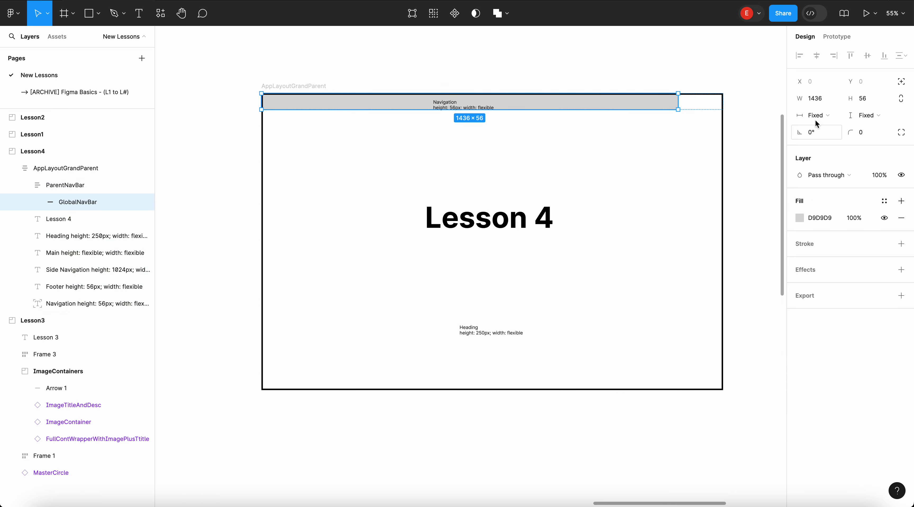
left_click(814, 117)
left_click(818, 129)
left_click(607, 69)
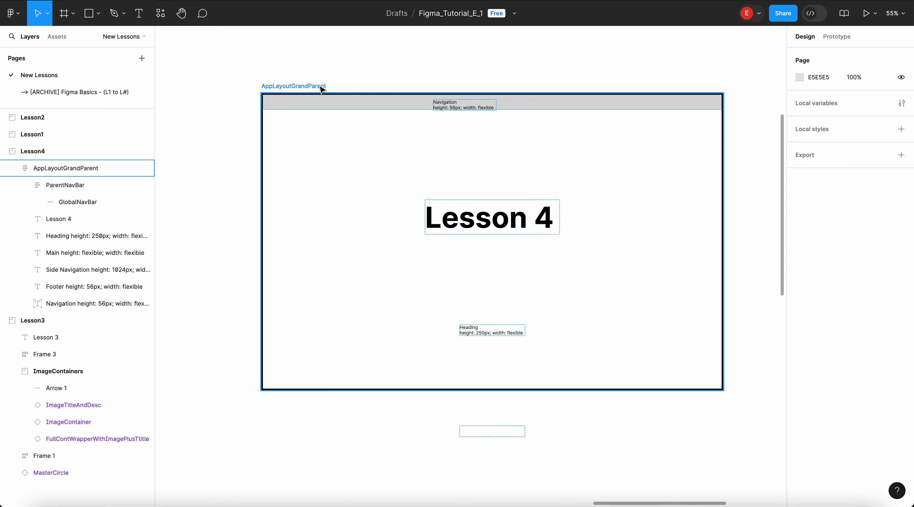
left_click(335, 87)
mouse_move(722, 119)
left_mouse_down()
mouse_move(599, 111)
mouse_move(721, 121)
left_mouse_up()
left_click(410, 61)
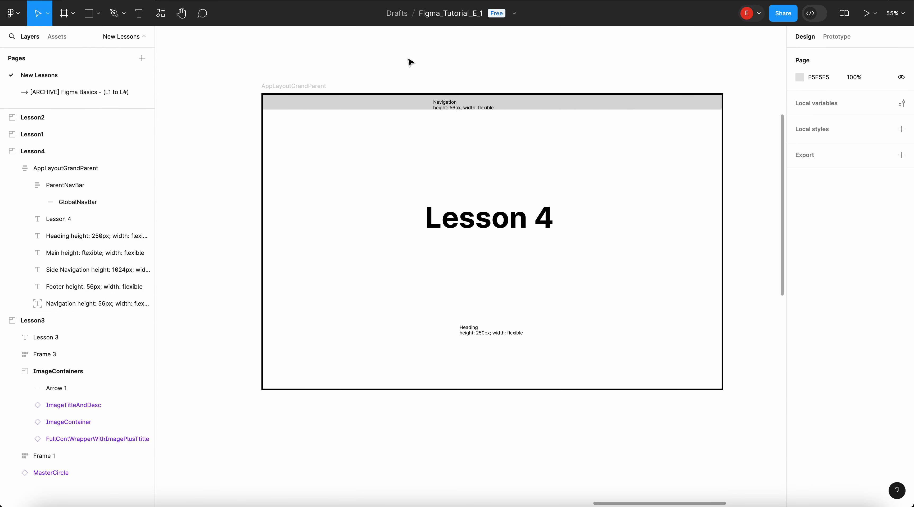
- Try deleting the Navigation text label from the grey bar and undo the deletion
left_click(449, 108)
left_click(402, 74)
left_click(439, 107)
key("Delete")
left_click(325, 93)
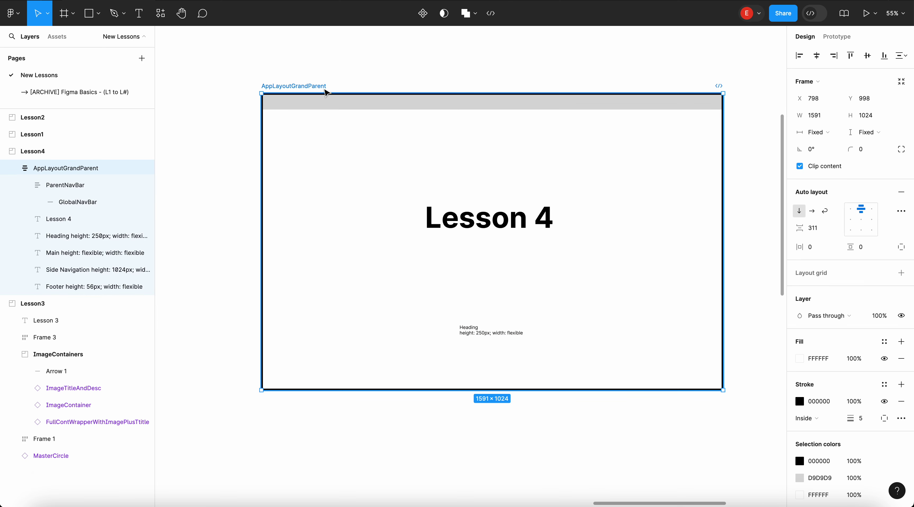
key("ctrl+z")
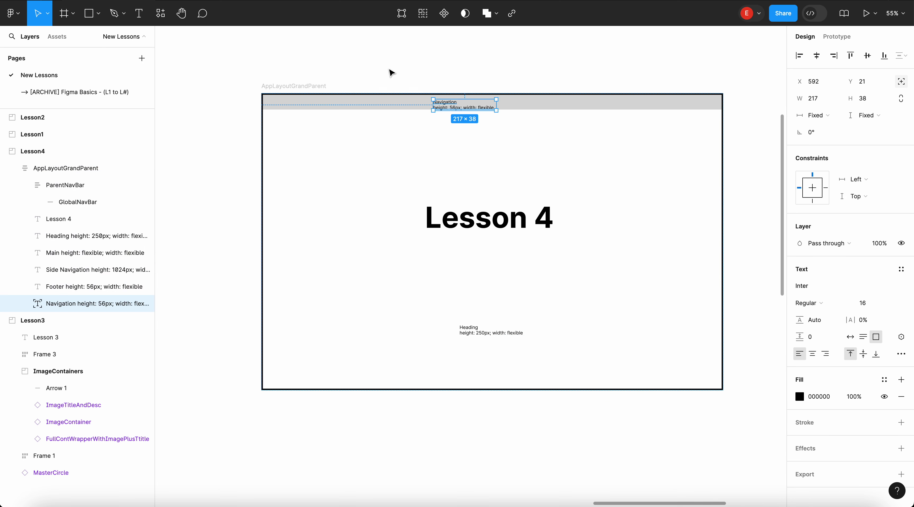
- Centre the Navigation text label horizontally on the grey navigation bar
left_click(540, 62)
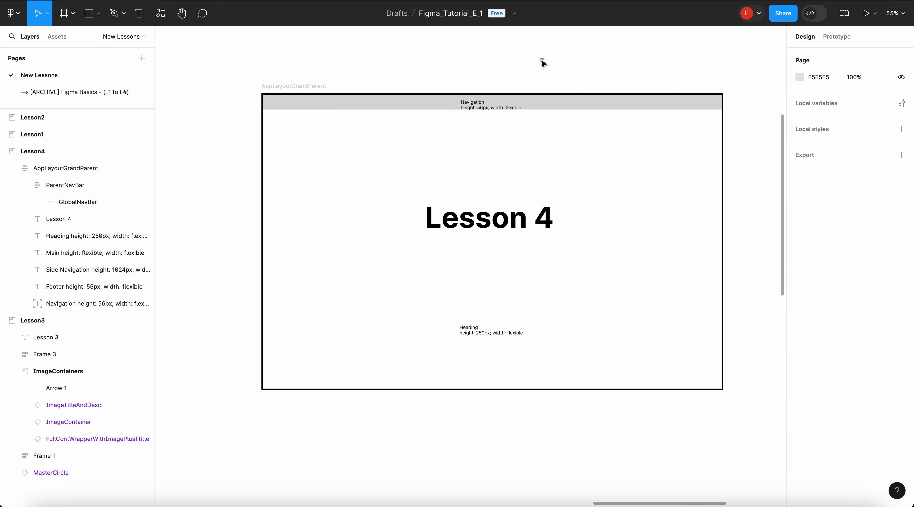
- Duplicate the ParentNavBar frame and set the copy's vertical sizing to Fill container
left_click(363, 109)
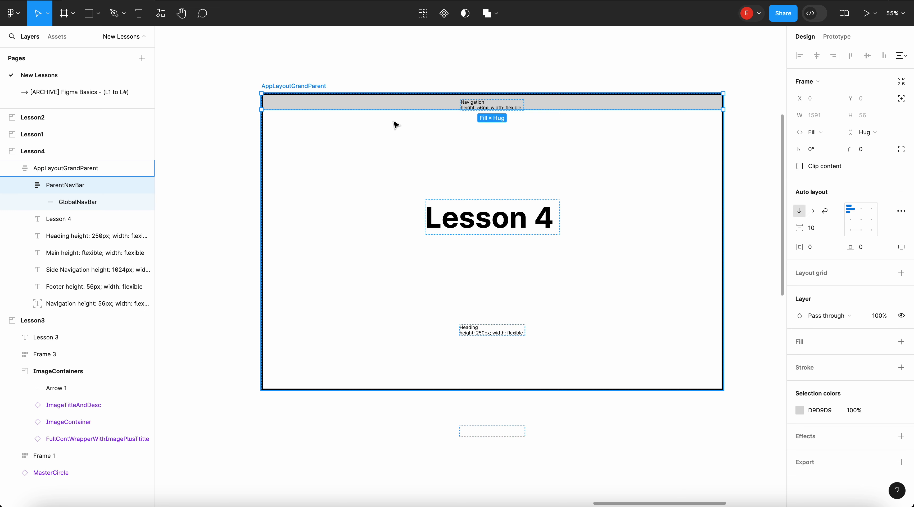
key("super+d")
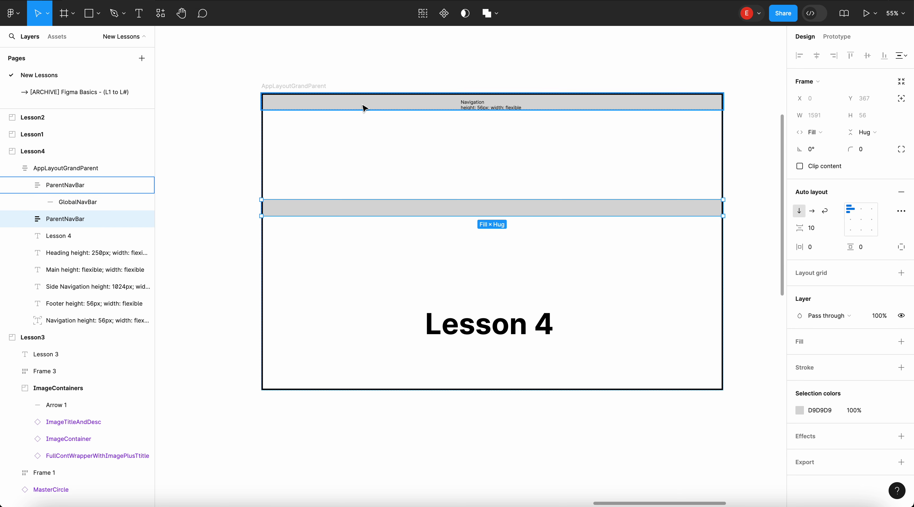
left_click(868, 137)
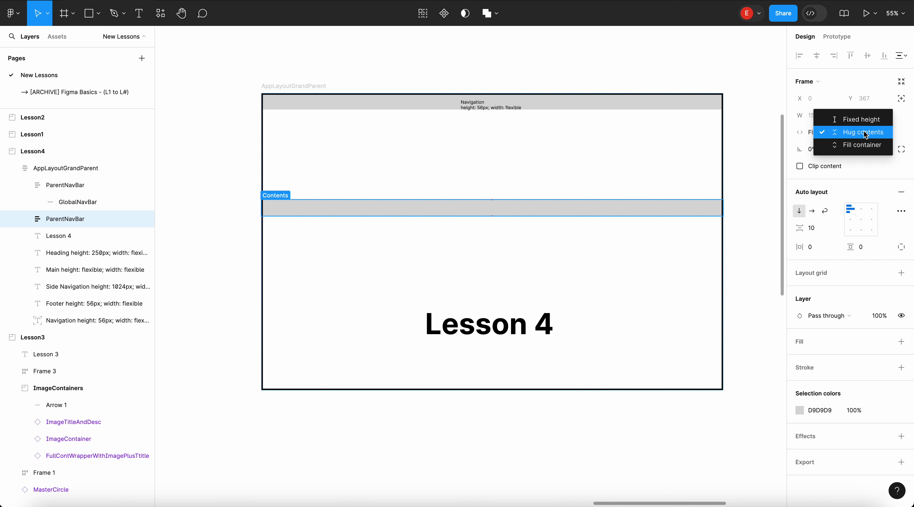
left_click(860, 145)
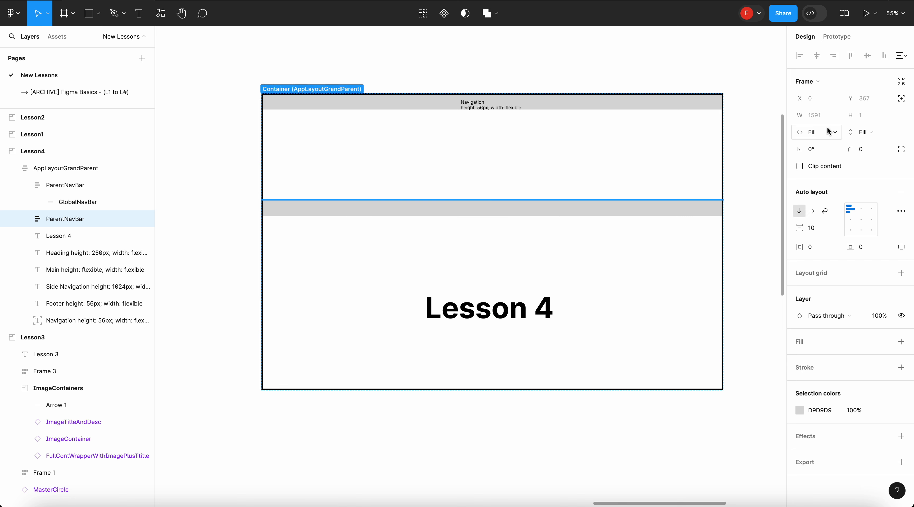
- Set the duplicate ParentNavBar to a fixed width of 250
left_click(838, 132)
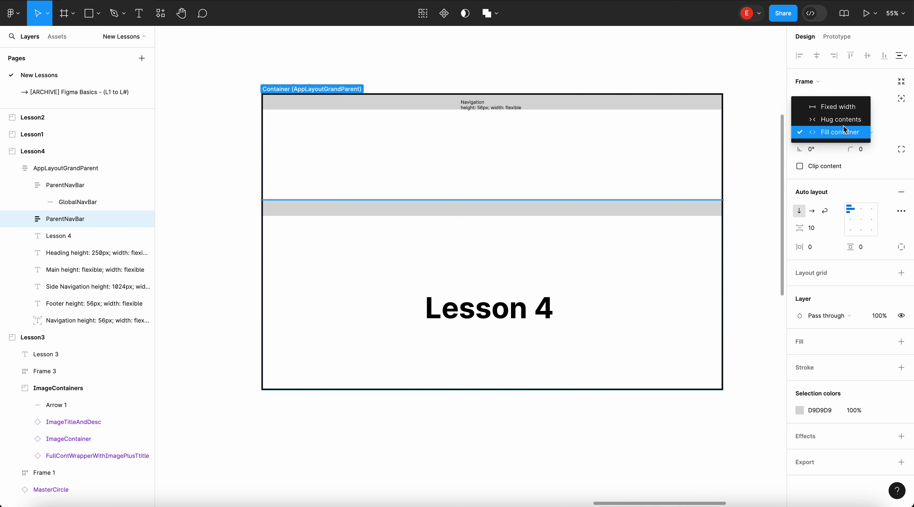
key("Escape")
left_click(814, 132)
left_click(832, 105)
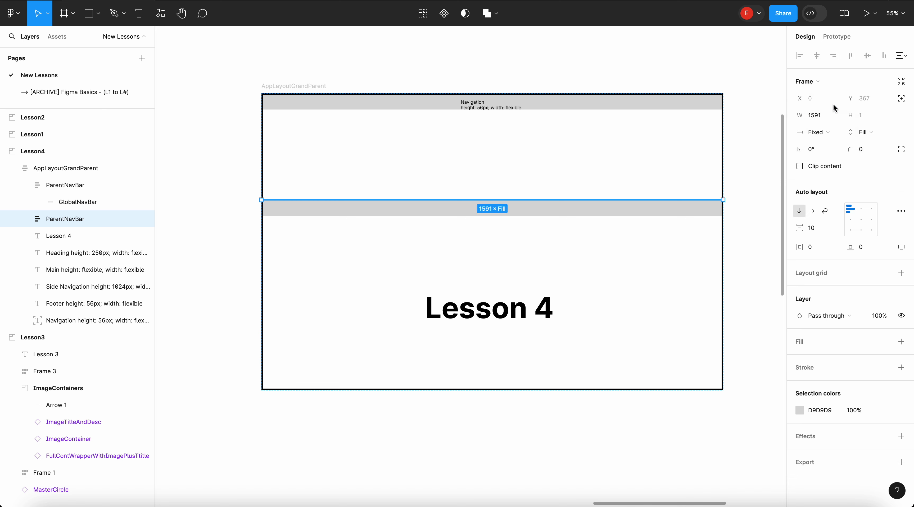
left_click(820, 116)
type("250")
key("Return")
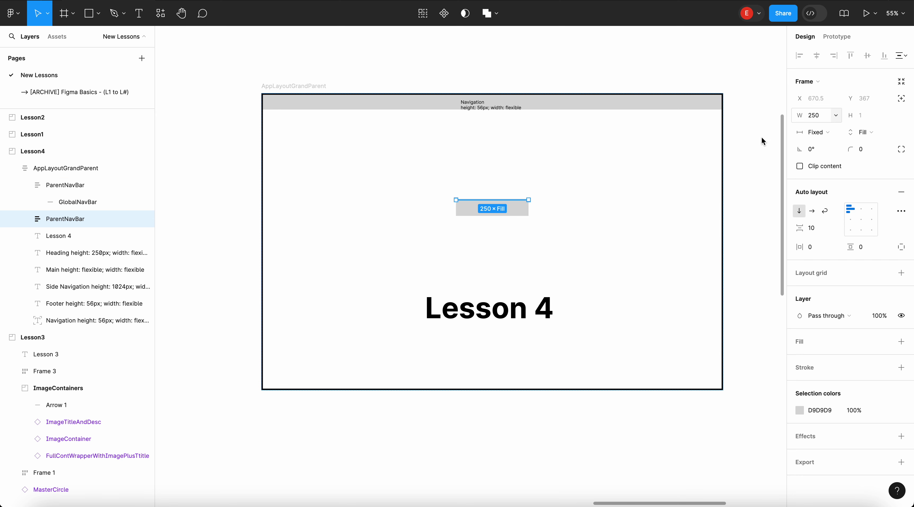
- Try to set the duplicate ParentNavBar's vertical sizing to Hug contents
left_click(864, 132)
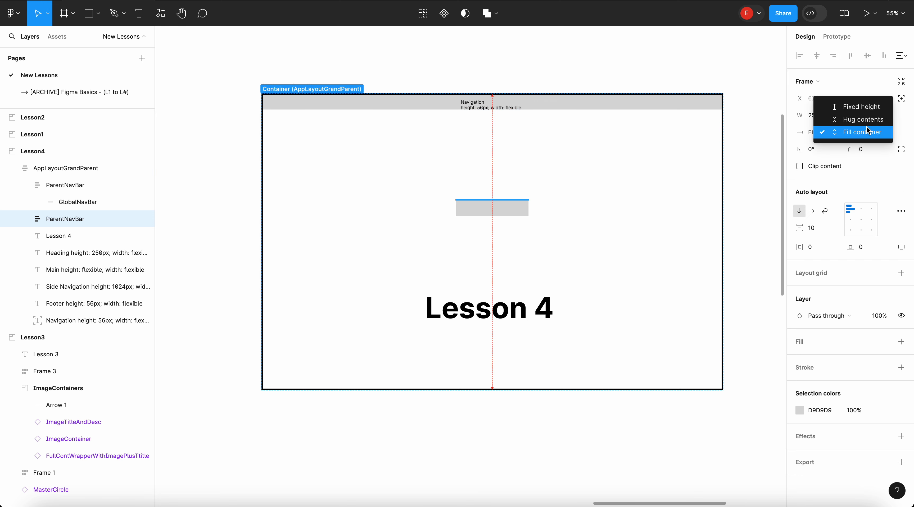
left_click(871, 119)
double_click(511, 214)
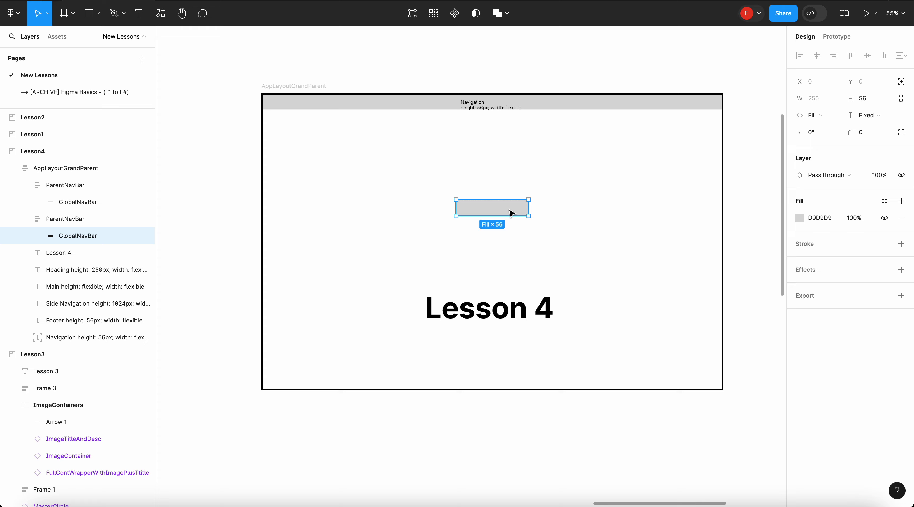
left_click(76, 226)
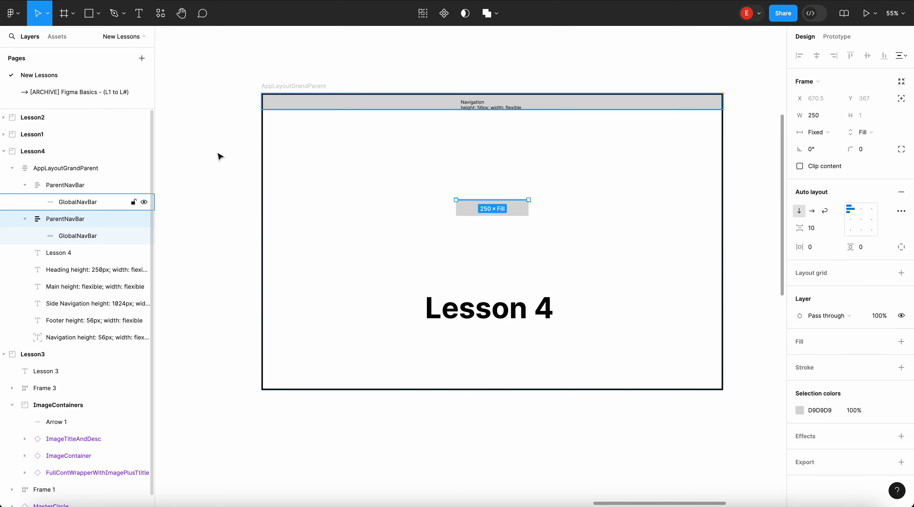
left_click(312, 61)
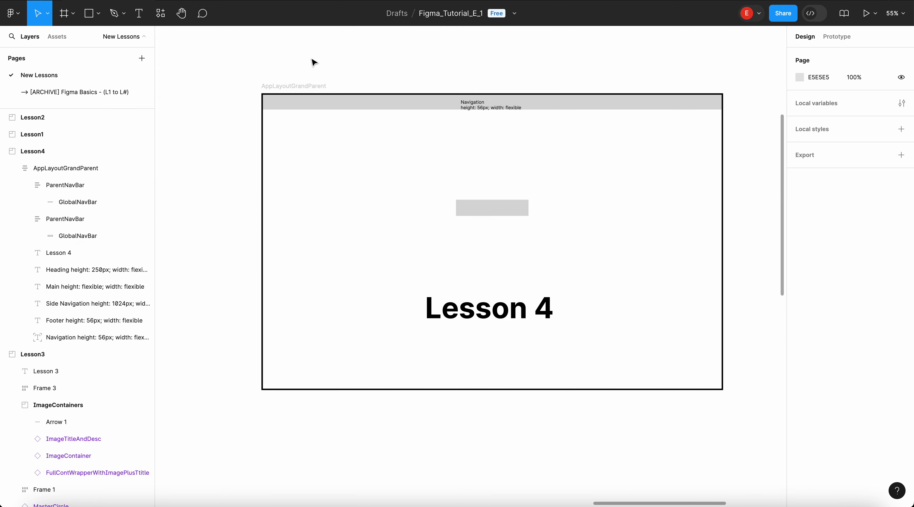
- Set both the horizontal and vertical sizing of the duplicate ParentNavBar to Hug contents
left_click(473, 204)
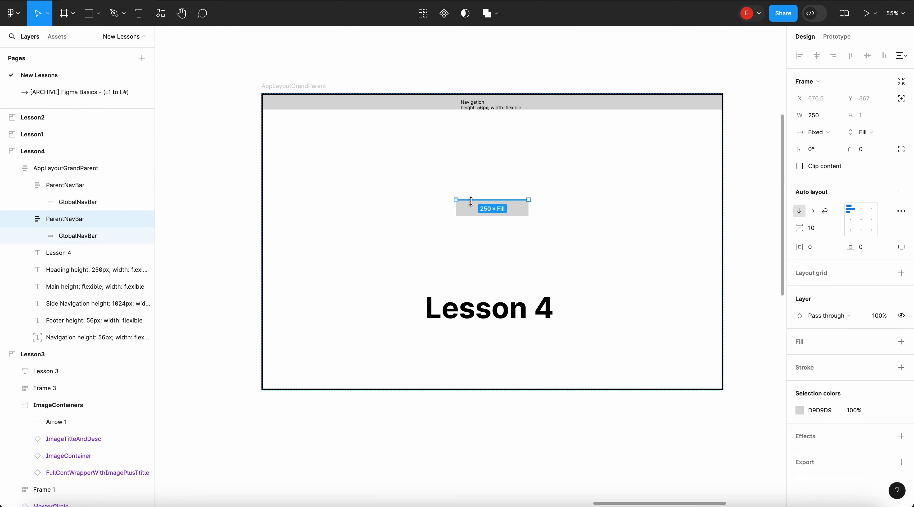
left_click(820, 132)
left_click(826, 146)
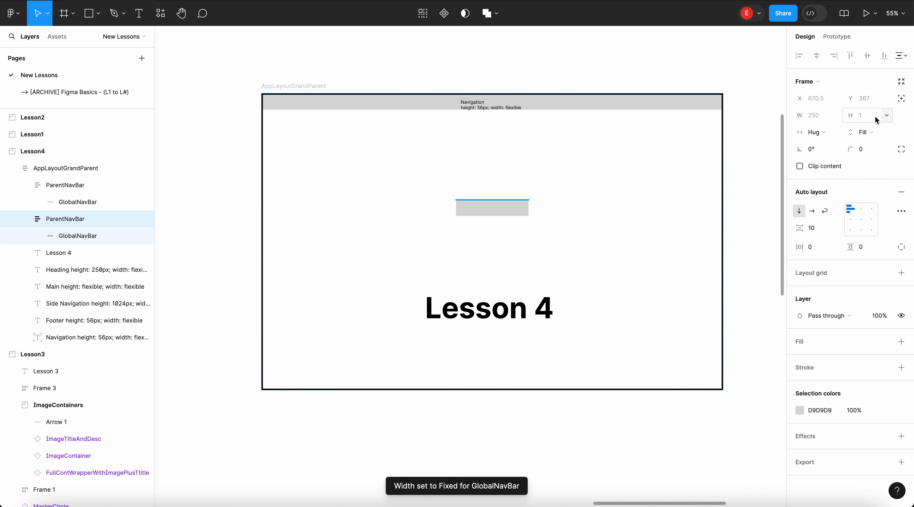
left_click(887, 115)
left_click(883, 123)
left_click(867, 132)
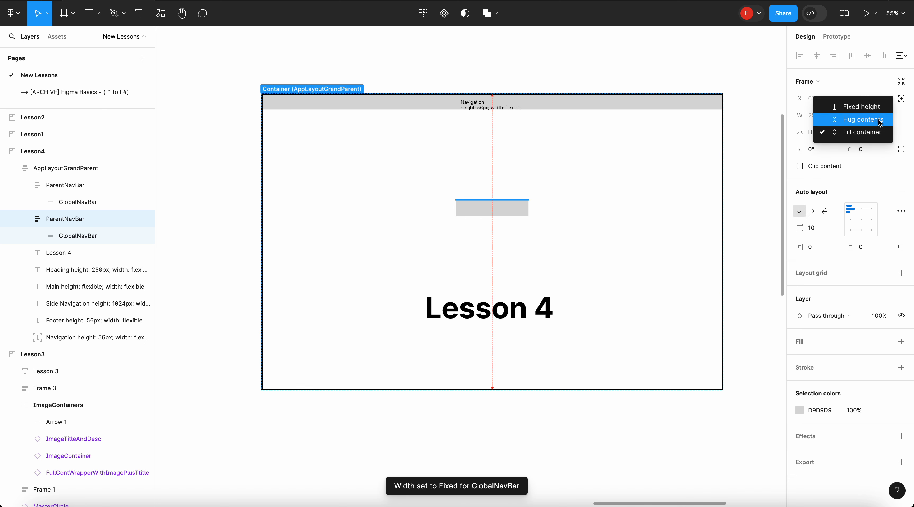
left_click(877, 119)
- Try to move the duplicate ParentNavBar toward the left side of the AppLayoutGrandParent frame
left_click_drag(495, 213, 337, 201)
key("Escape")
left_click(294, 86)
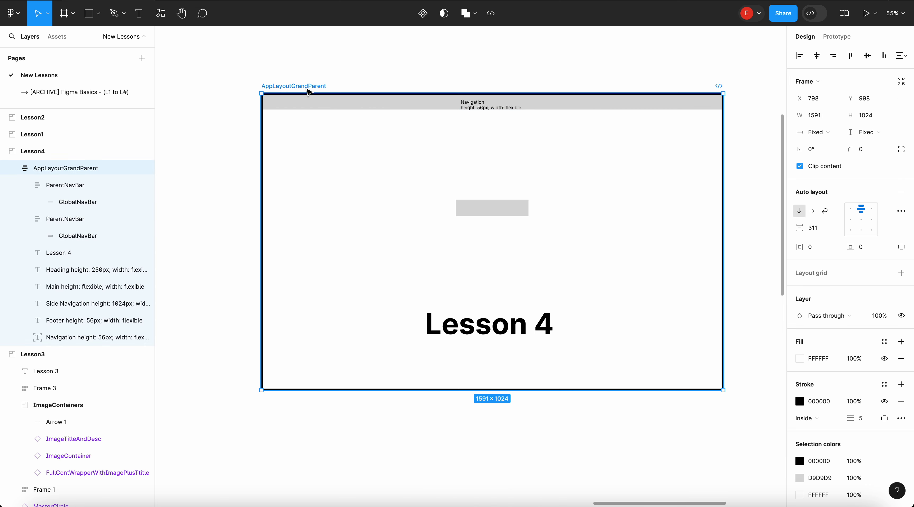
- Move the duplicate ParentNavBar out of AppLayoutGrandParent to the empty canvas below the frame and cut it
left_click(524, 208)
key("Return")
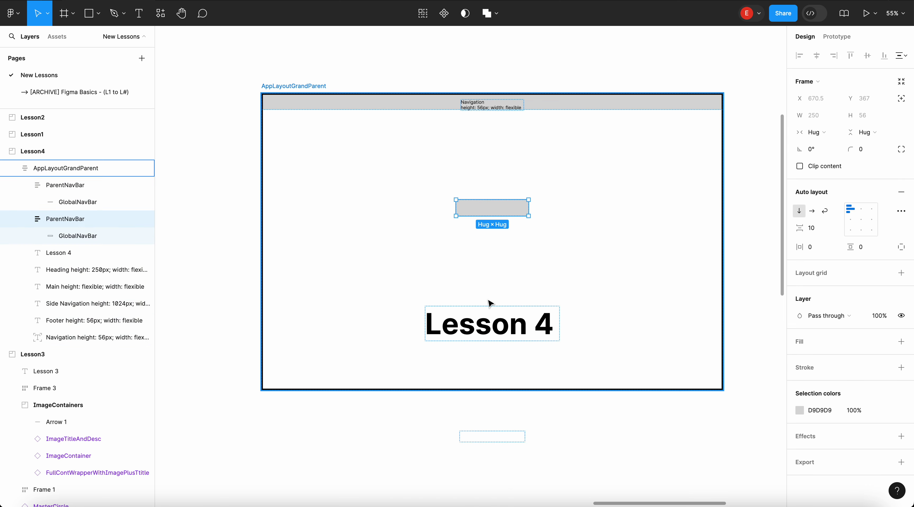
key("shift+Return")
key("Tab")
left_click_drag(503, 202, 291, 466)
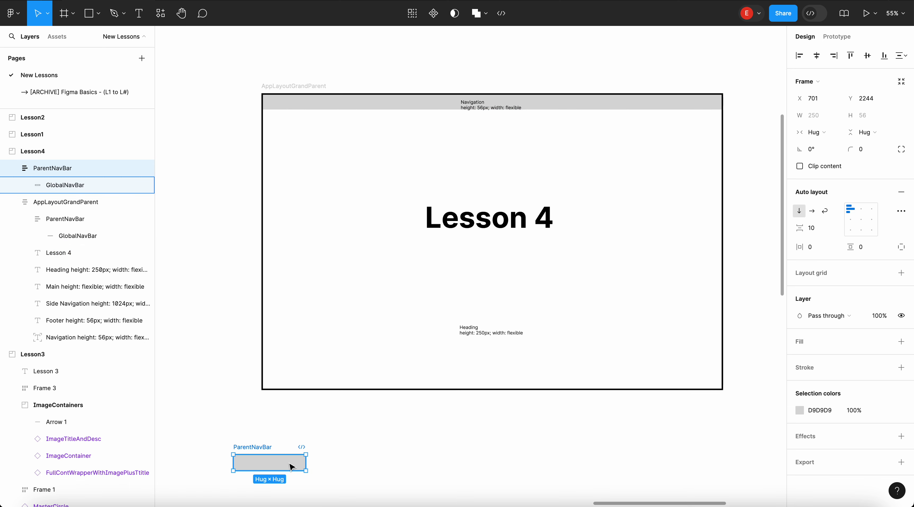
key("Delete")
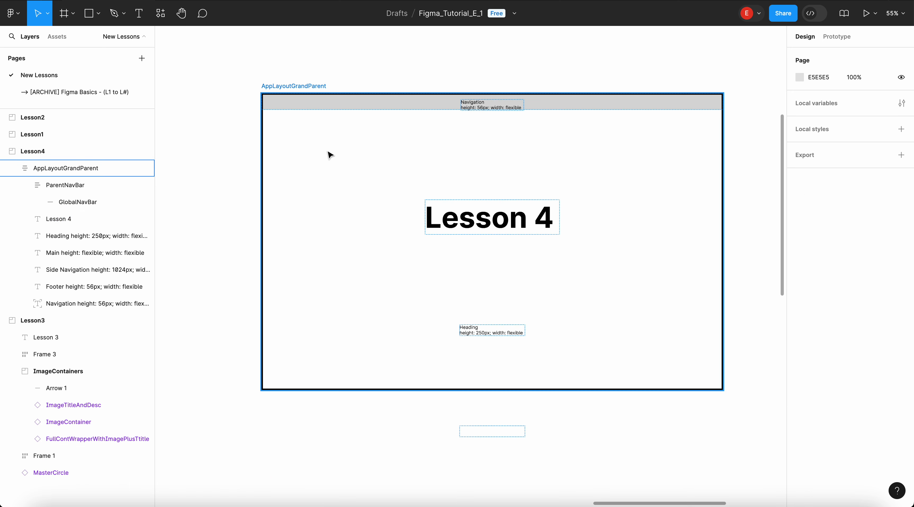
- Paste the cut ParentNavBar copy into the AppLayoutGrandParent frame twice, undoing each paste
left_click(325, 88)
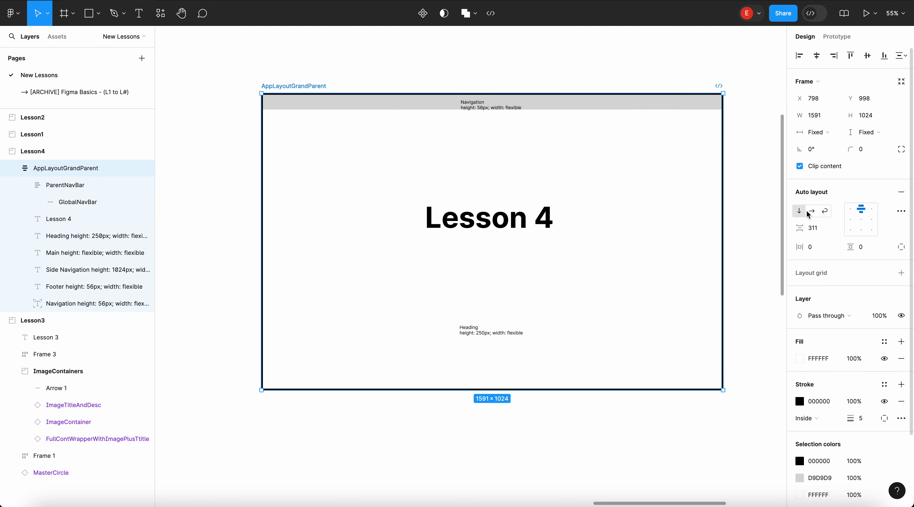
key("super+v")
key("super+z")
scroll(451, 312, "up", 3)
scroll(452, 311, "down", 3)
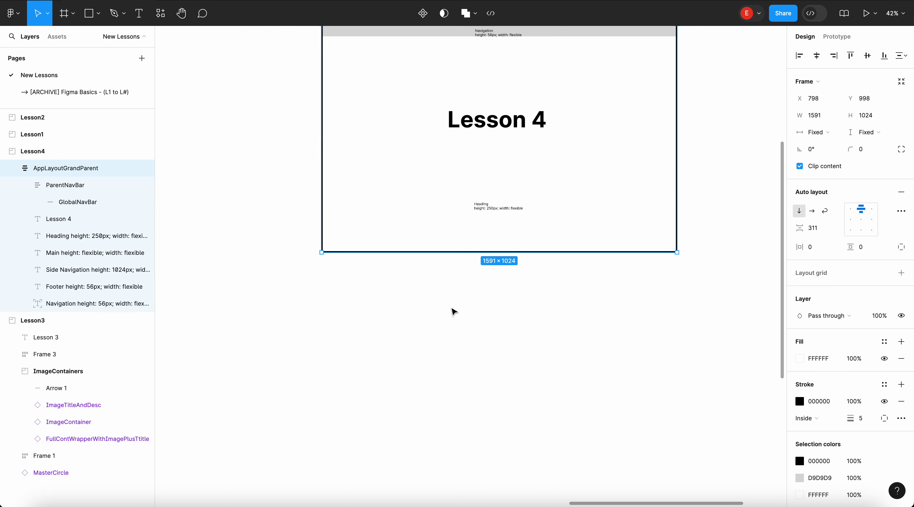
scroll(451, 310, "up", 2)
key("super+v")
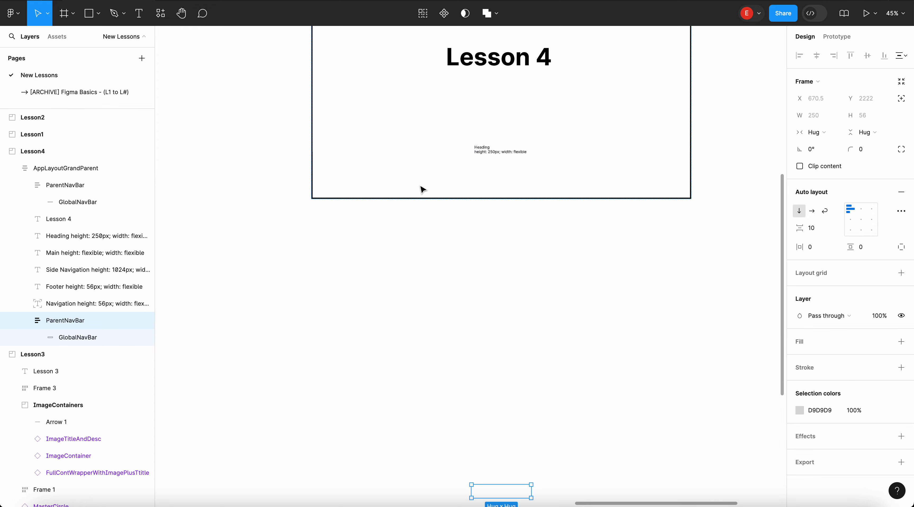
key("super+z")
scroll(423, 142, "up", 5)
left_click(390, 61)
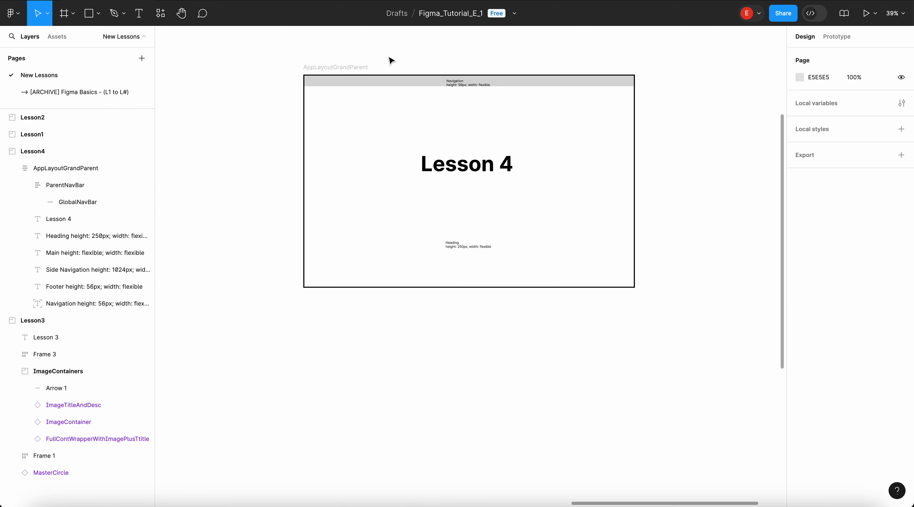
- Try to ungroup the AppLayoutGrandParent frame and undo the ungrouping
left_click(366, 67)
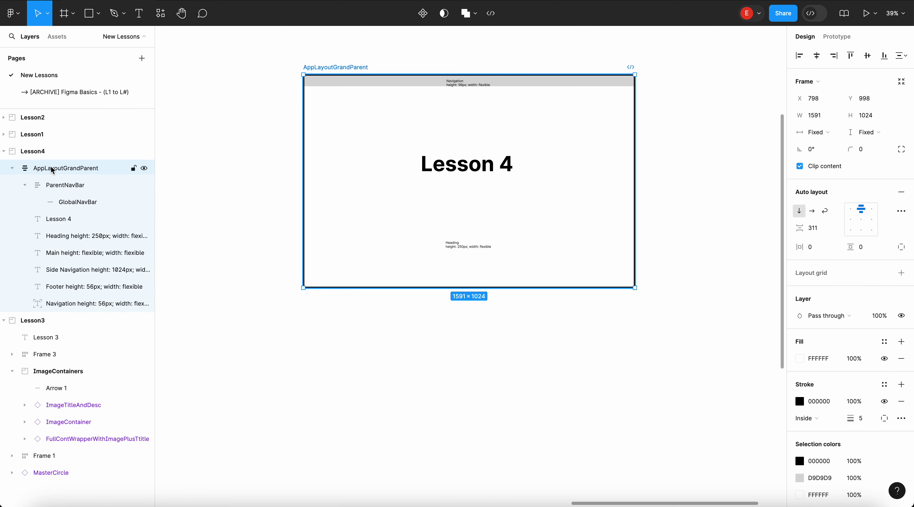
right_click(350, 69)
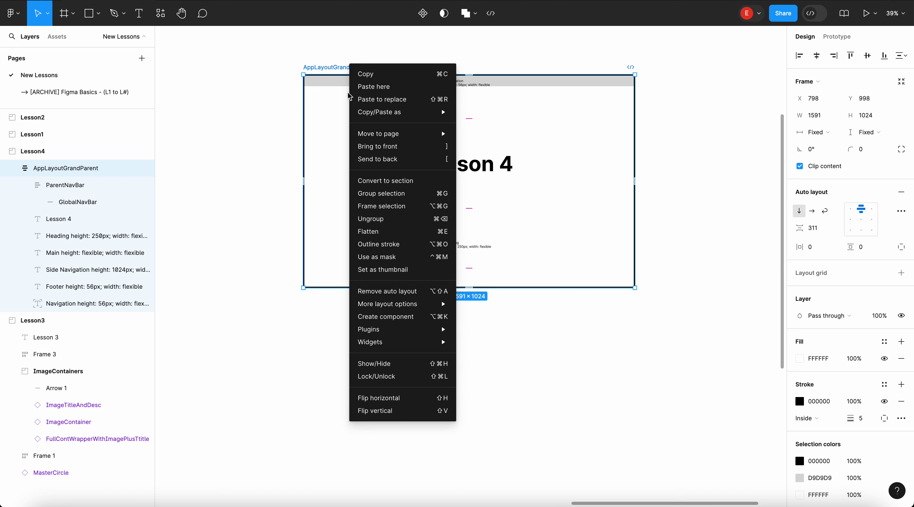
left_click(387, 225)
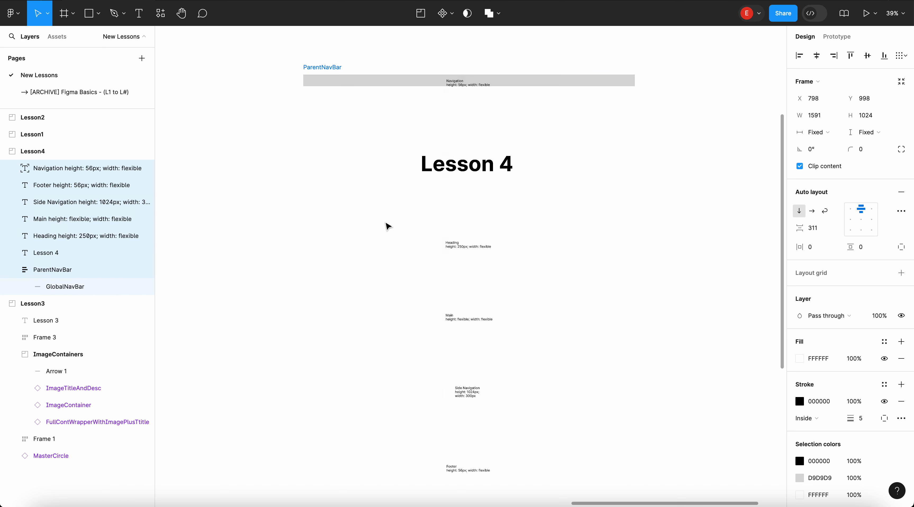
key("ctrl+z")
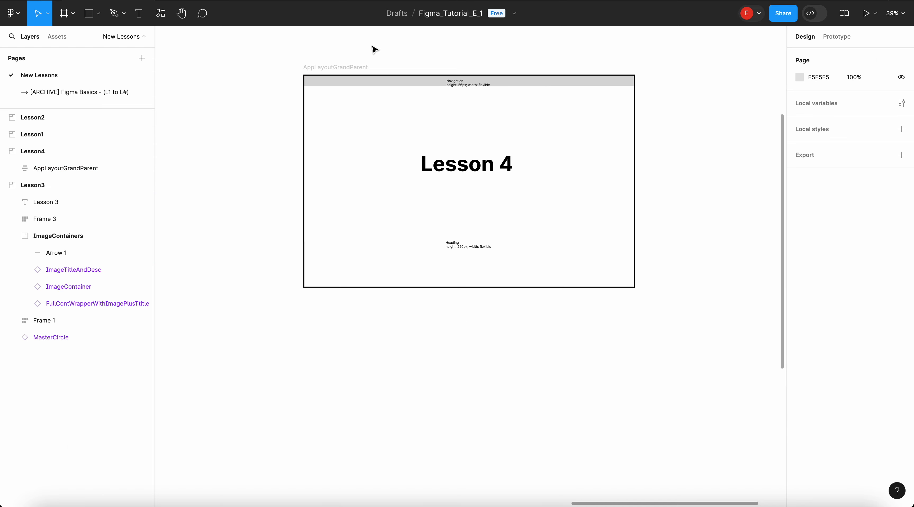
- Move the Lesson 4 title and the Heading and Main labels out of AppLayoutGrandParent onto the canvas below the frame
left_click(367, 130)
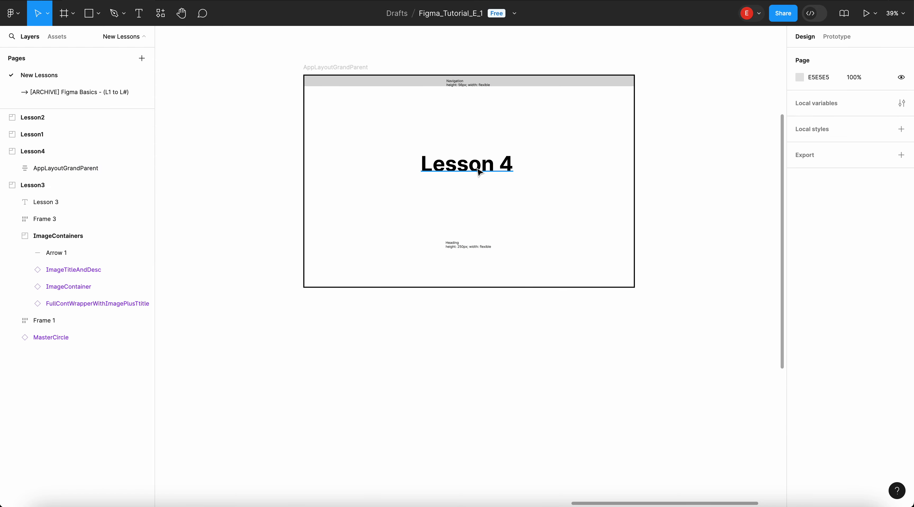
double_click(478, 169)
left_click_drag(489, 167, 470, 373)
left_click(476, 216)
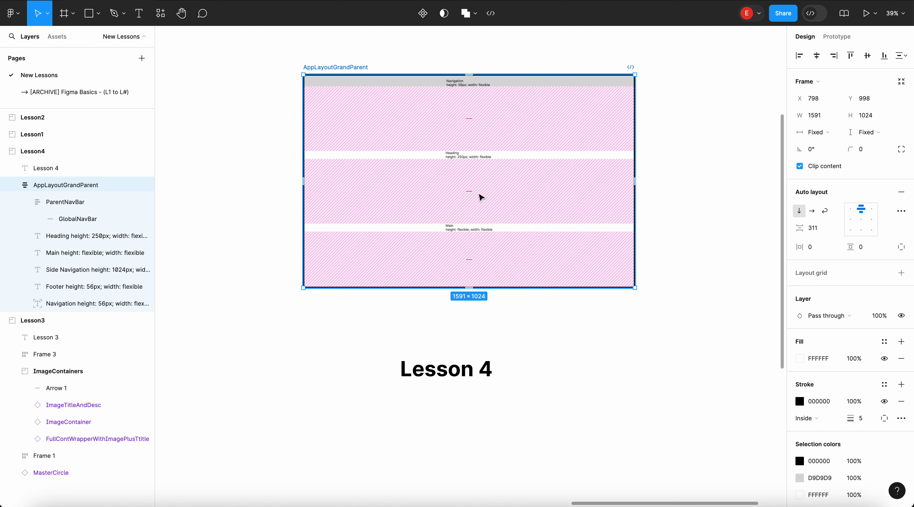
left_click(473, 158)
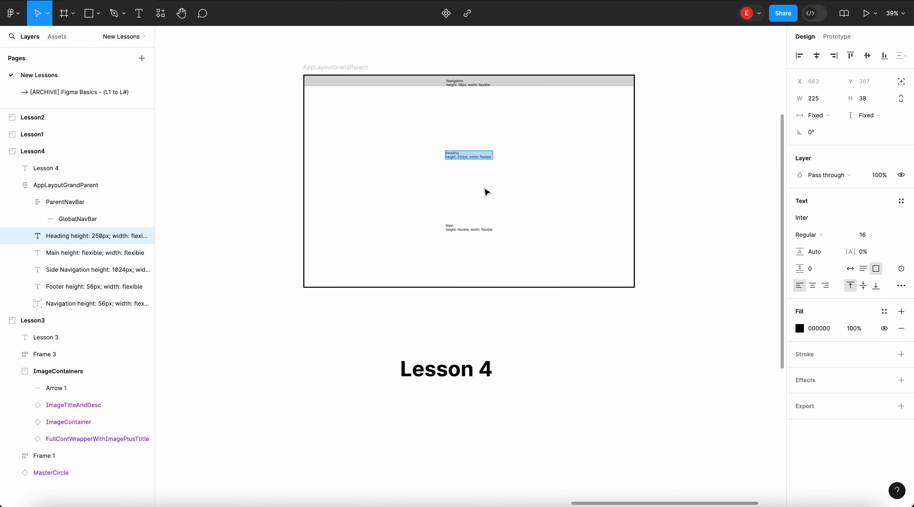
left_click(468, 229, "shift")
key("Down")
left_click_drag(543, 370, 544, 369)
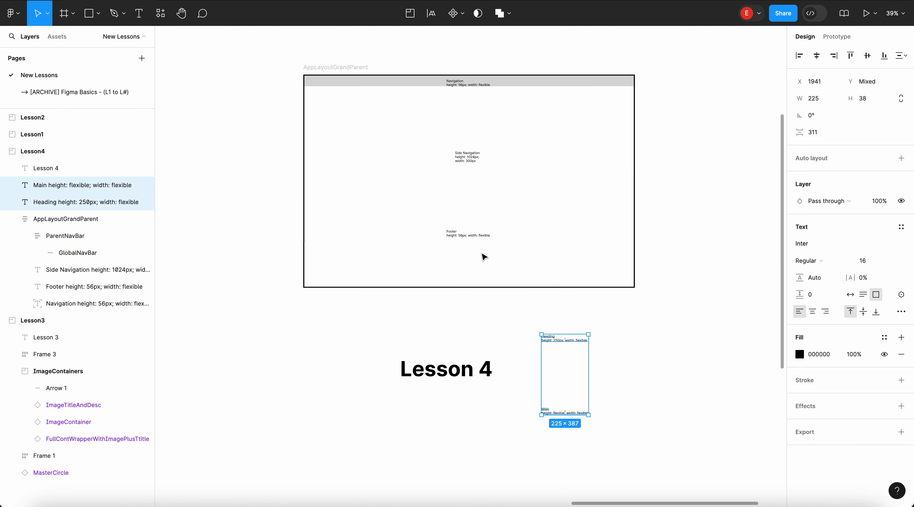
- Move the Side Navigation and Footer labels below AppLayoutGrandParent and the Navigation label out to the canvas beside it
left_click(458, 234)
left_click(467, 157, "shift")
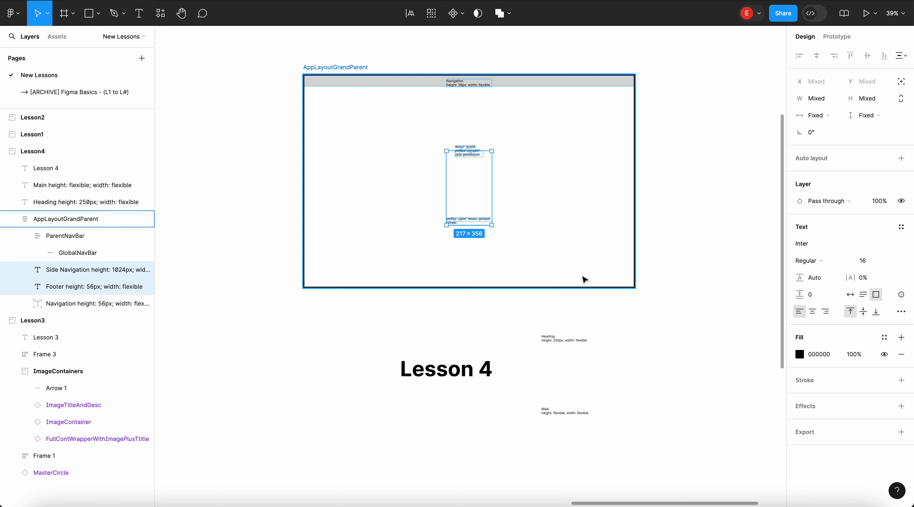
left_click_drag(473, 162, 660, 343)
left_click(449, 85)
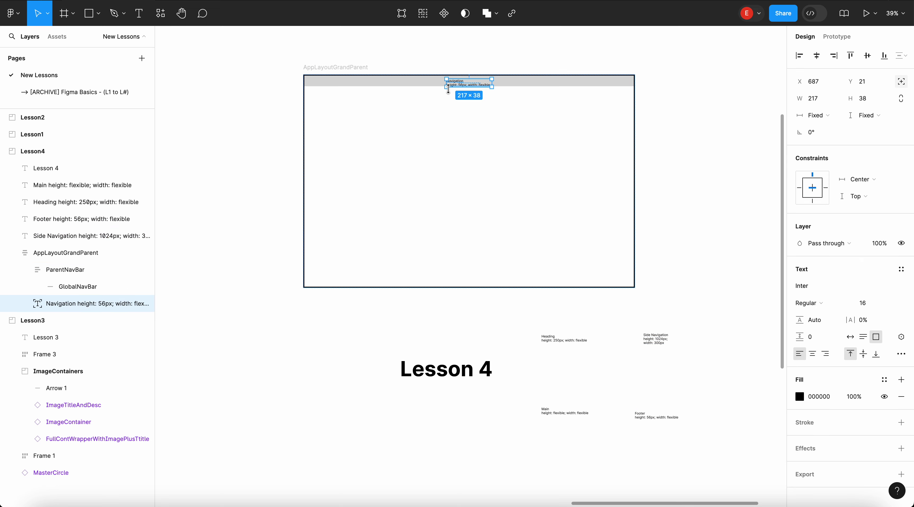
left_click_drag(463, 87, 680, 182)
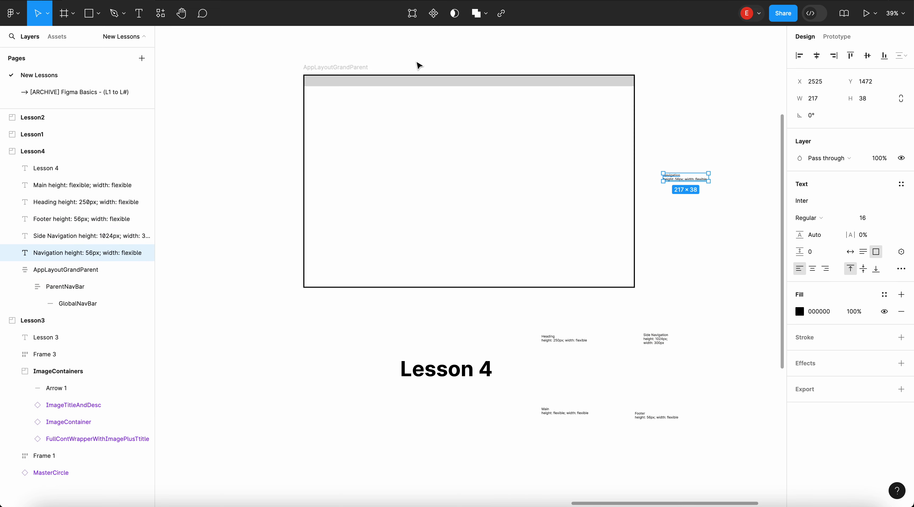
- Duplicate the ParentNavBar frame inside AppLayoutGrandParent
left_click(405, 83)
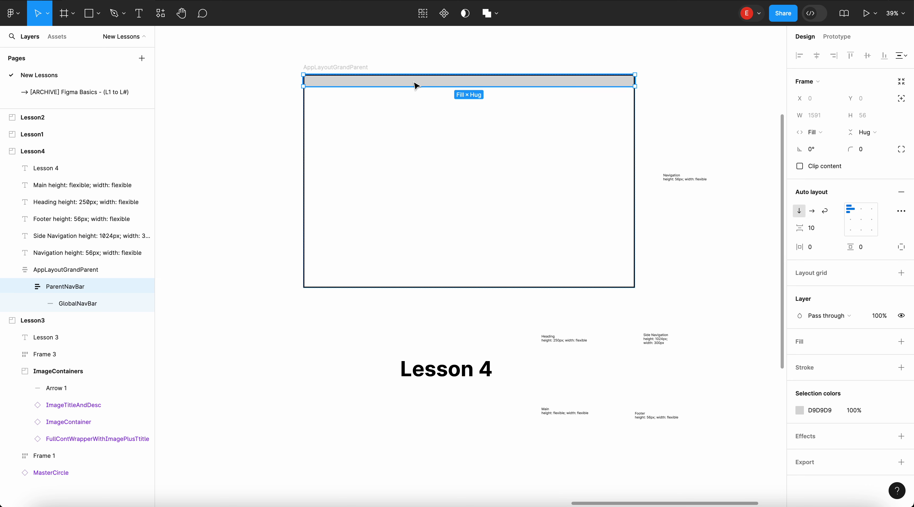
left_click(71, 269)
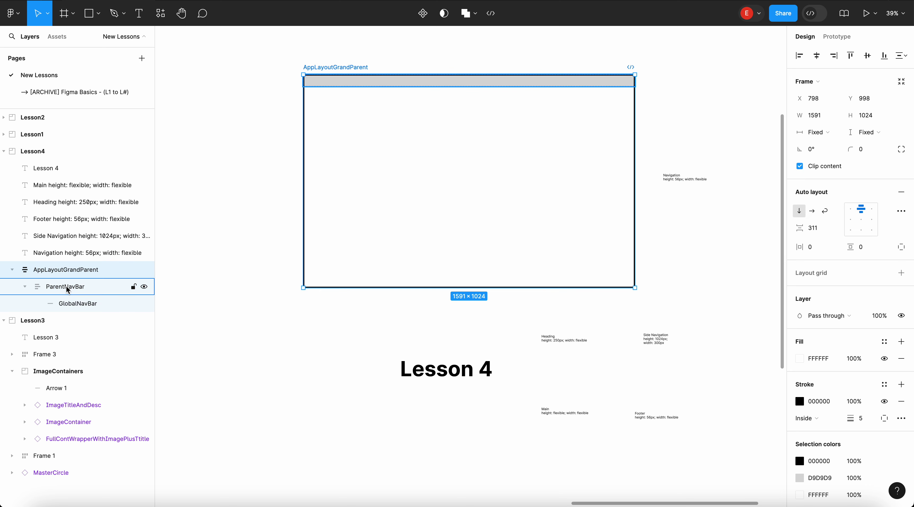
left_click(71, 287)
key("ctrl+d")
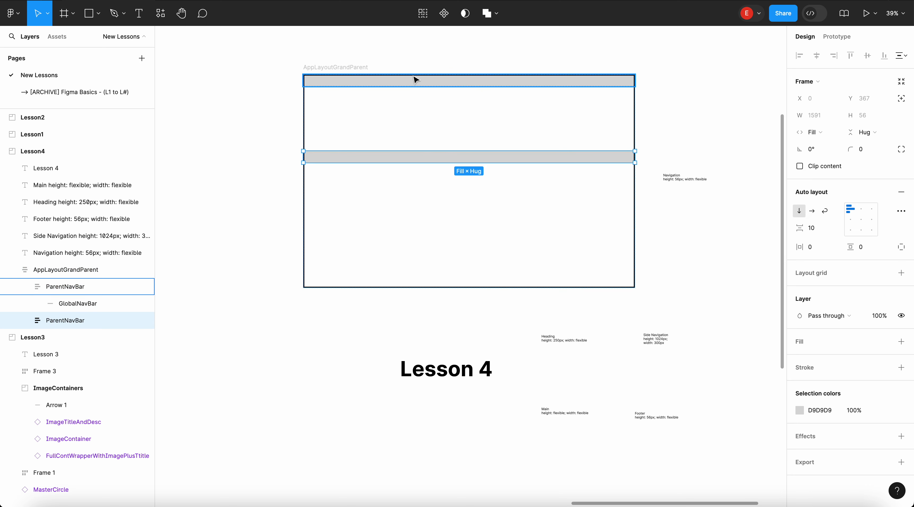
- Set the vertical gap between items in AppLayoutGrandParent's auto layout to 0
left_click(356, 68)
left_click(817, 231)
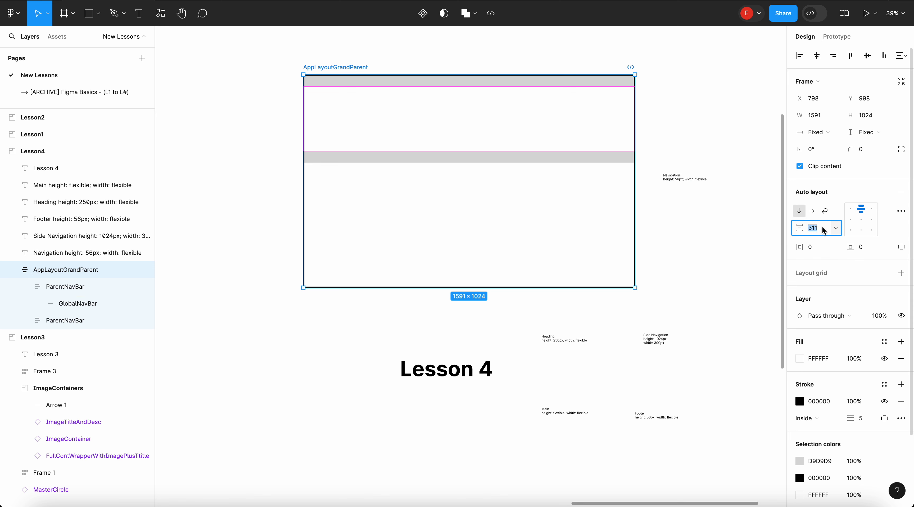
type("0")
key("Return")
left_click(363, 62)
- Set the vertical sizing of the duplicate ParentNavBar to Fill container
left_click(376, 95)
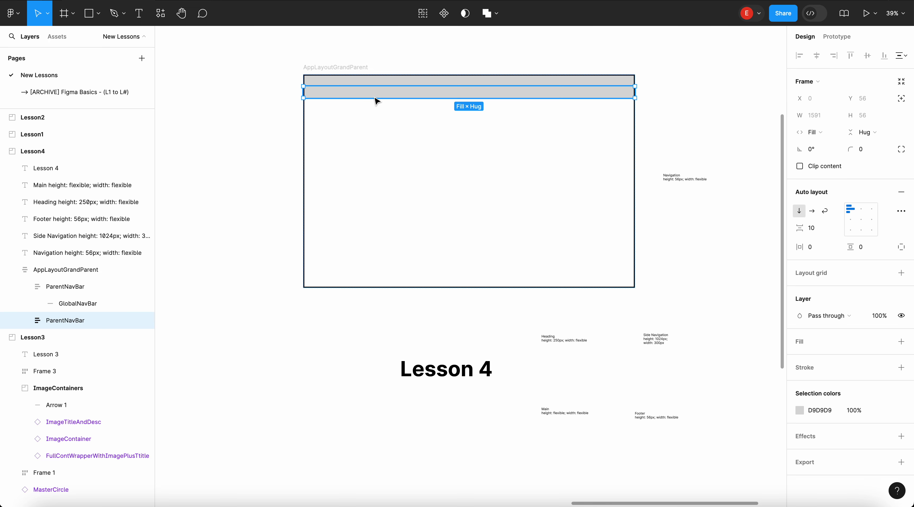
left_click(402, 139)
left_click(406, 94)
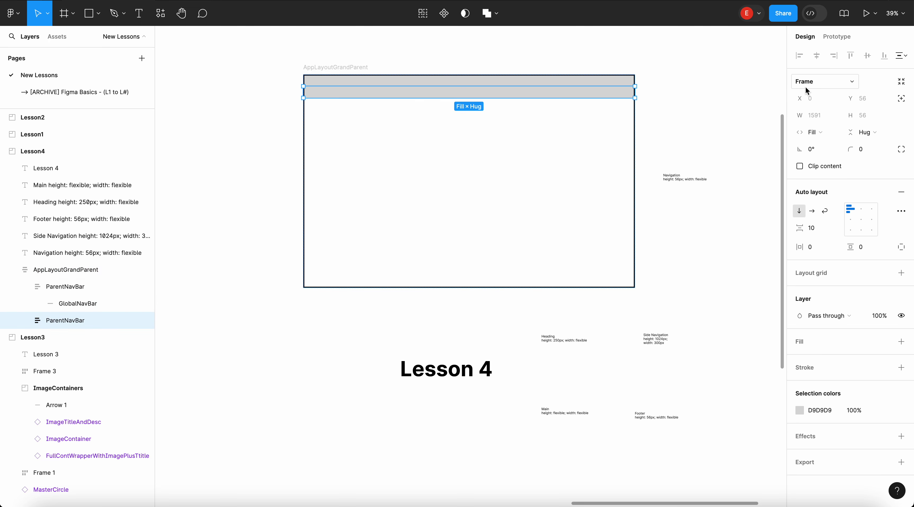
left_click(852, 132)
left_click(859, 143)
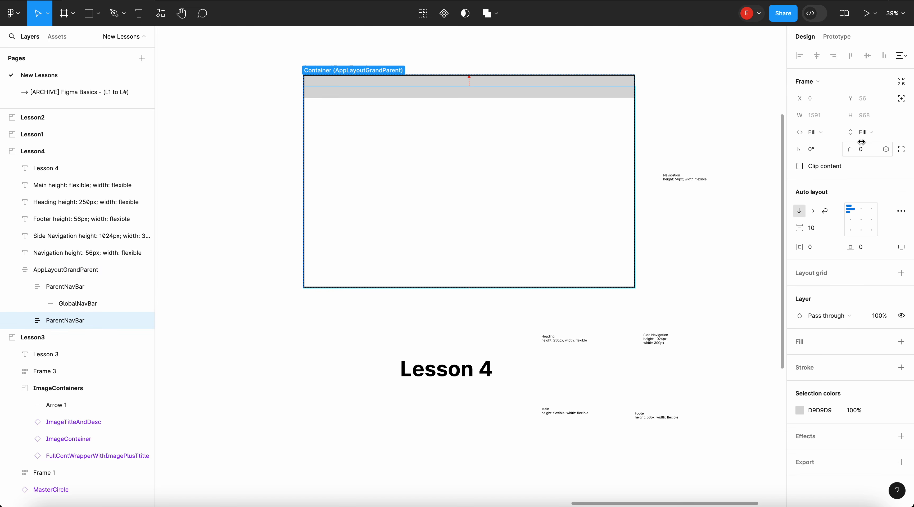
- Set the vertical sizing of the GlobalNavBar rectangle inside the duplicate ParentNavBar to Fill container
left_click(614, 97)
left_click(867, 115)
key("Escape")
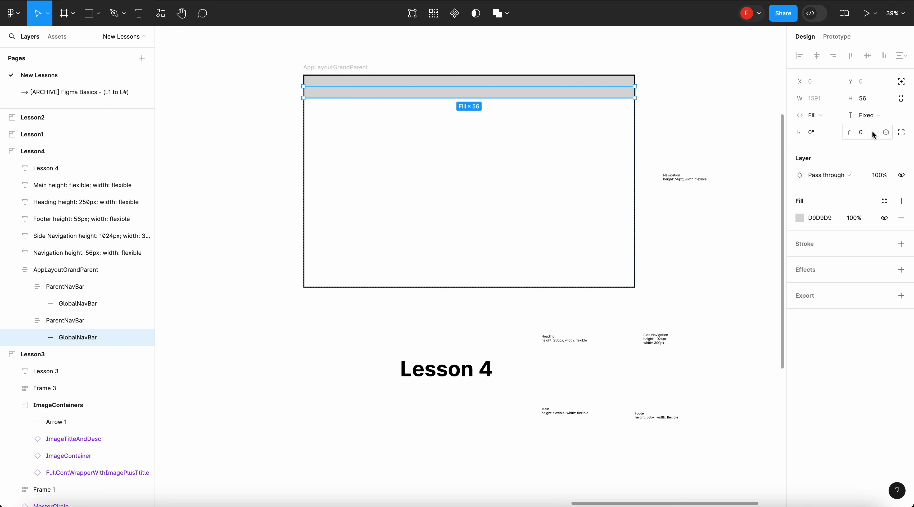
left_click(868, 115)
left_click(864, 129)
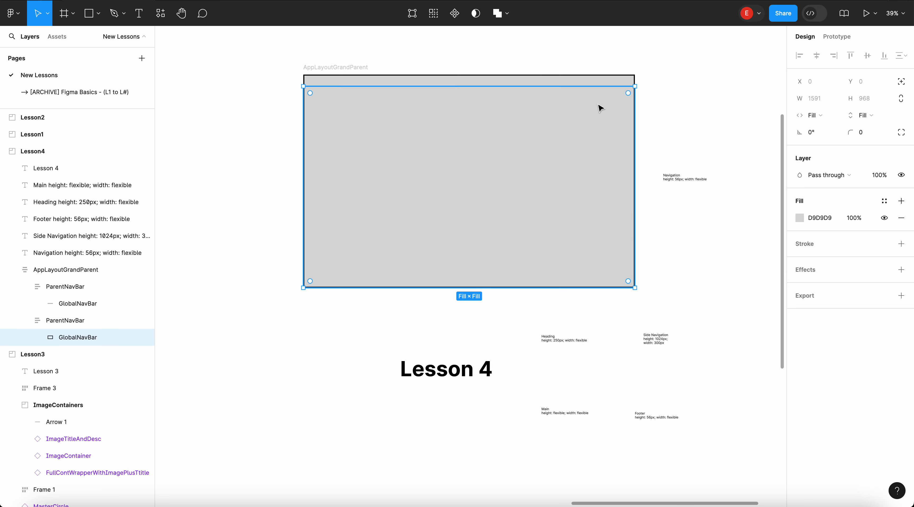
left_click(659, 104)
- Set the duplicate ParentNavBar's width to 250 and align AppLayoutGrandParent's auto-layout content to the top left
left_click(610, 116)
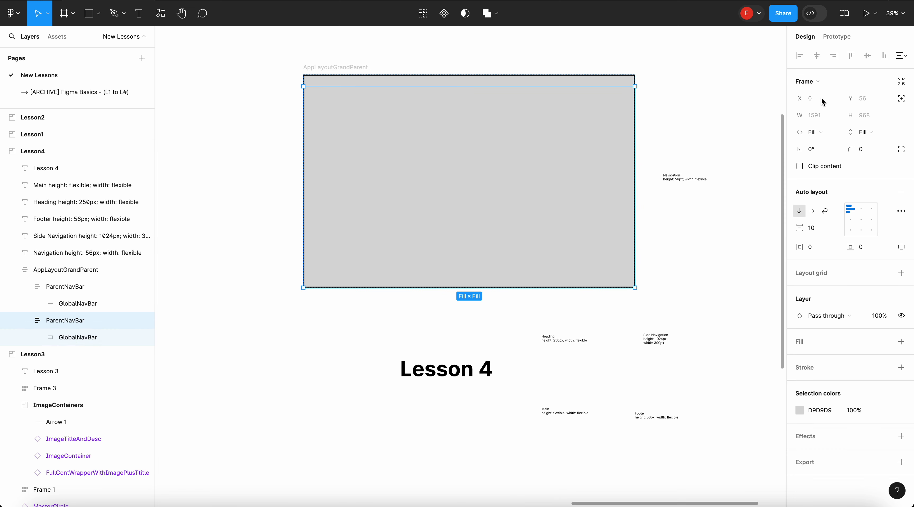
left_click(823, 116)
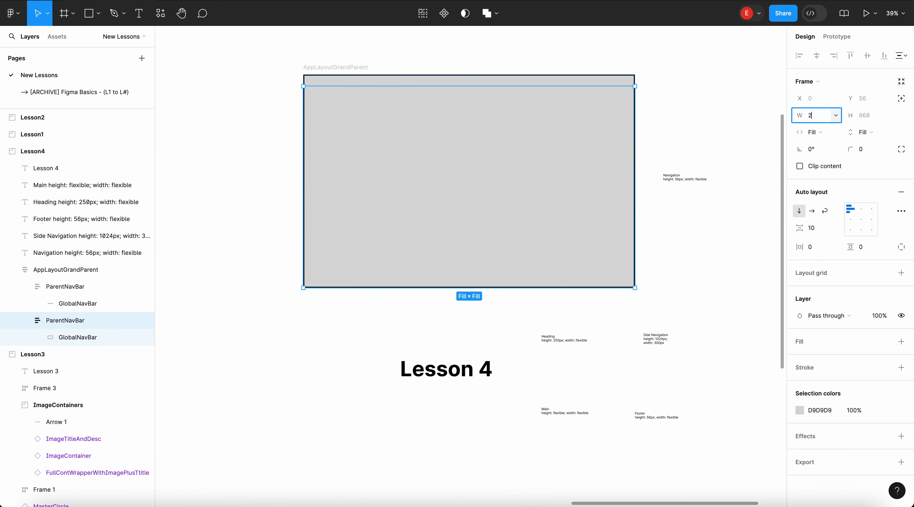
type("250")
key("Return")
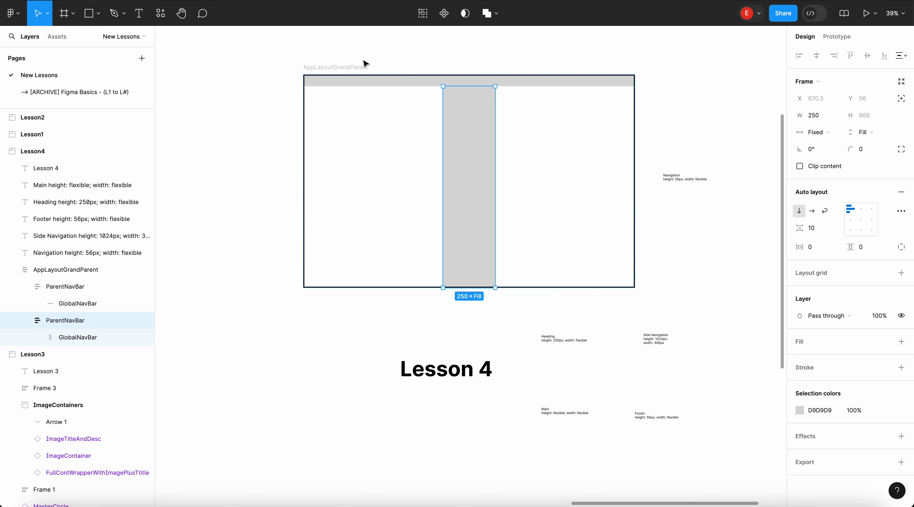
left_click(357, 71)
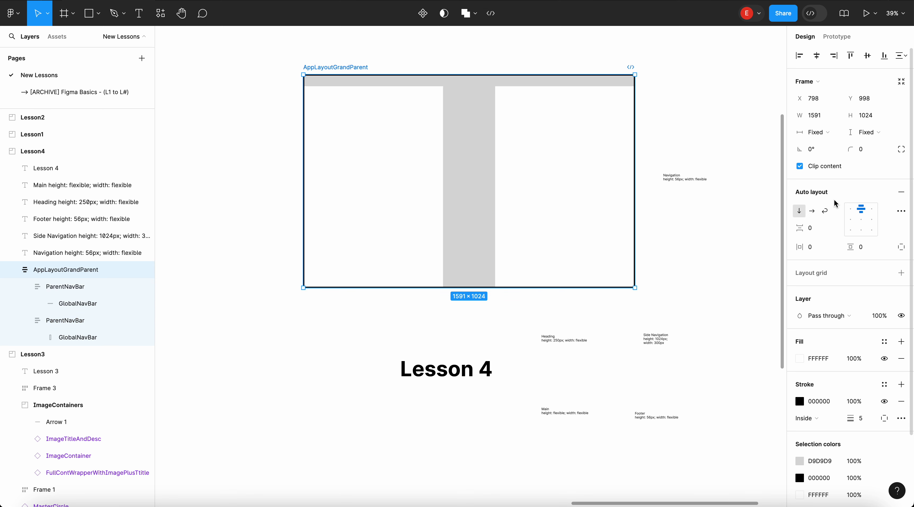
left_click(850, 212)
- Change the color of the 250-wide side column from the gray fill to the lighter gray EFEFEF
left_click(337, 146)
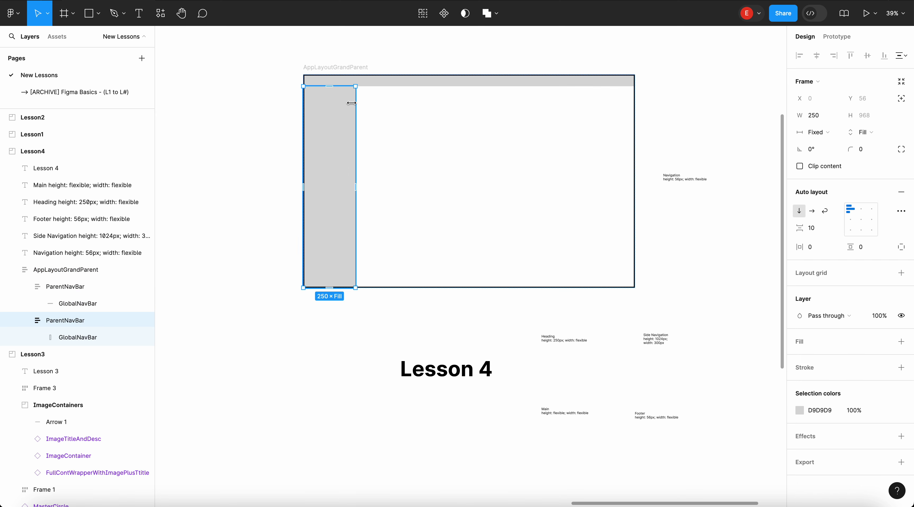
left_click(798, 410)
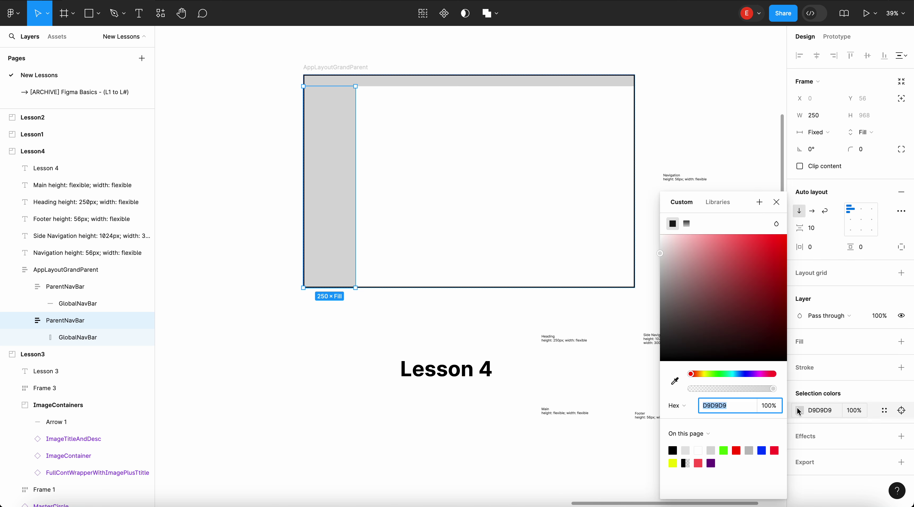
left_click_drag(670, 239, 645, 245)
left_click(404, 66)
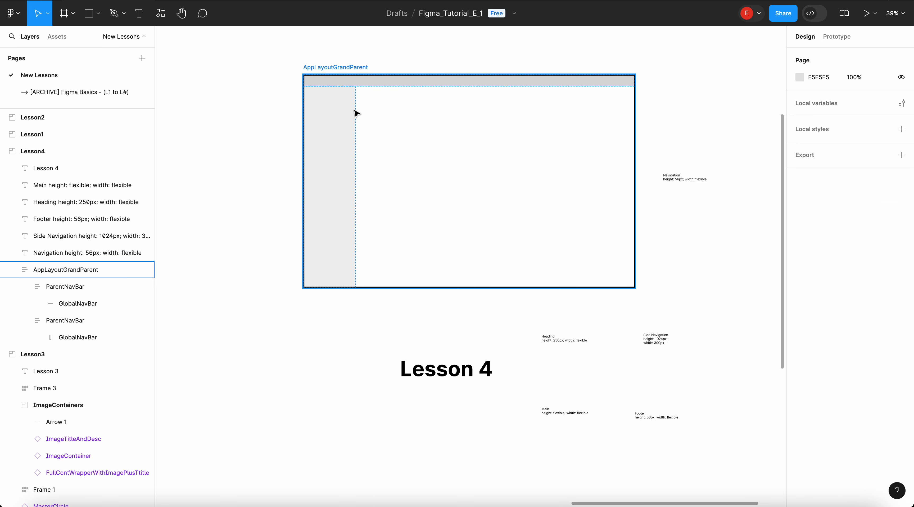
left_click(341, 112)
left_click(383, 67)
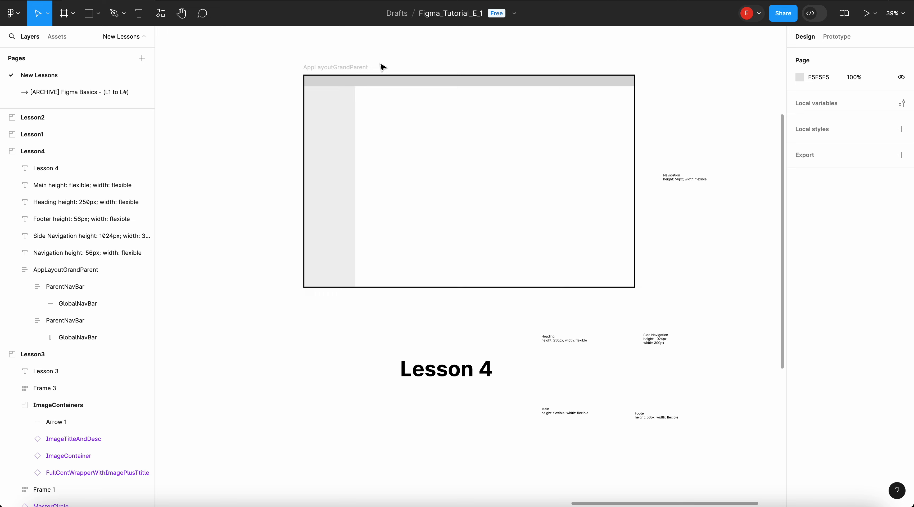
- Duplicate the light gray side column's ParentNavBar inside AppLayoutGrandParent
left_click(333, 129)
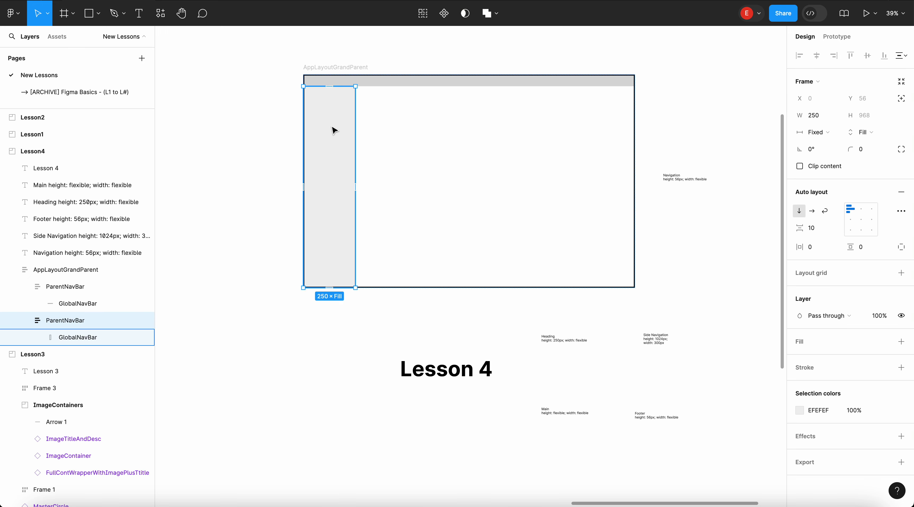
key("ctrl+d")
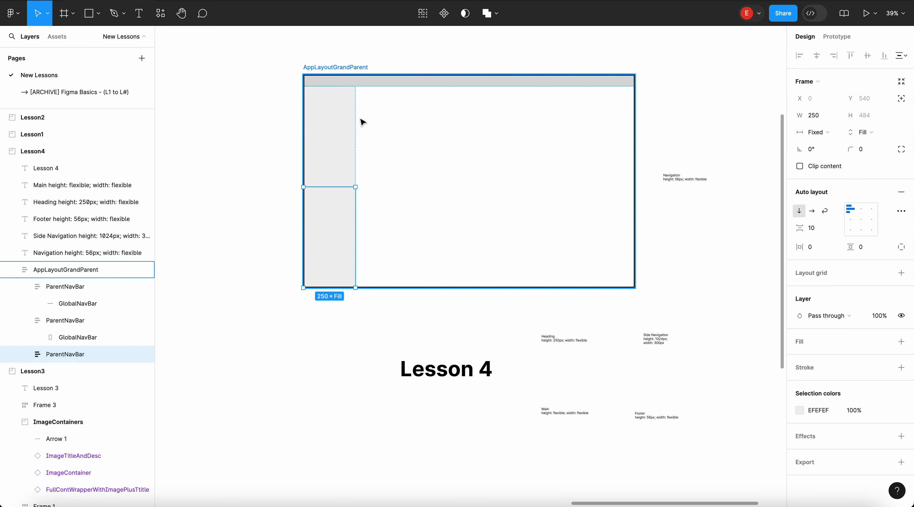
left_click(382, 199)
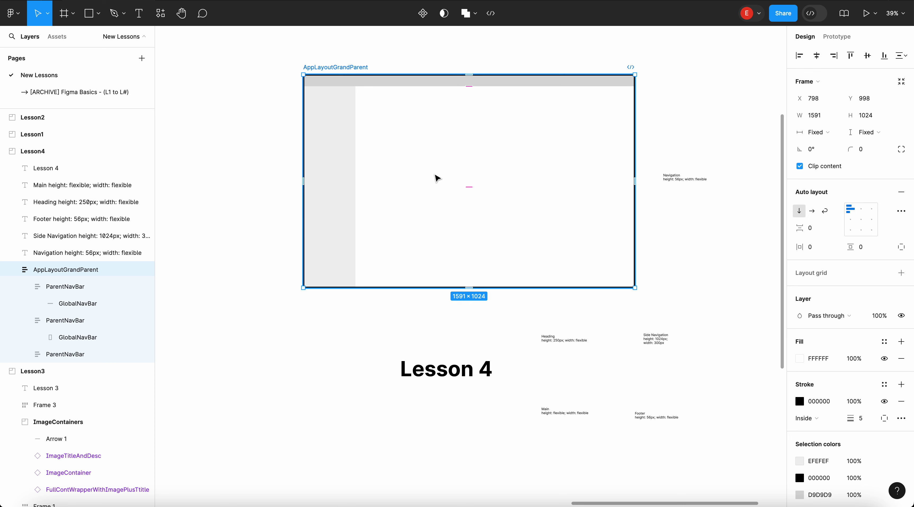
left_click(354, 225)
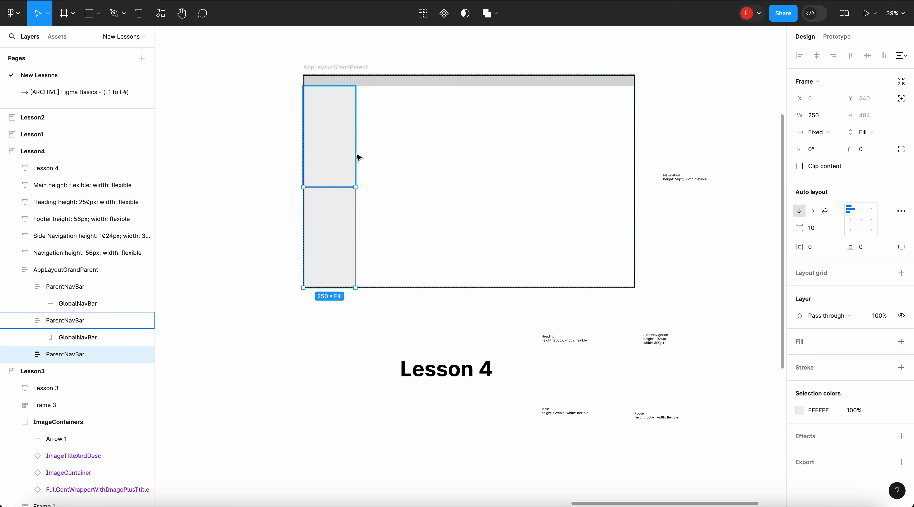
left_click(369, 186)
- Nest the two light gray ParentNavBar frames in a new auto-layout frame and set its flow to Wrap
left_click(346, 212)
left_click(342, 150, "shift")
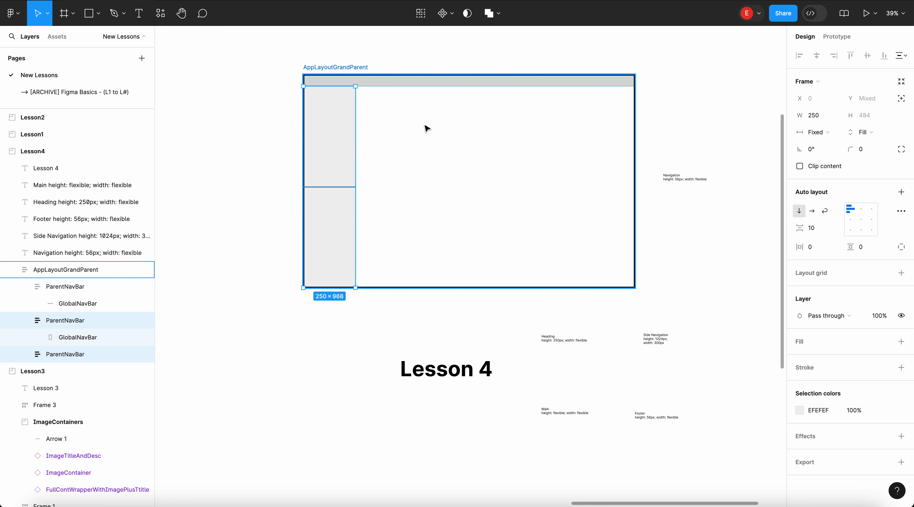
left_click(901, 191)
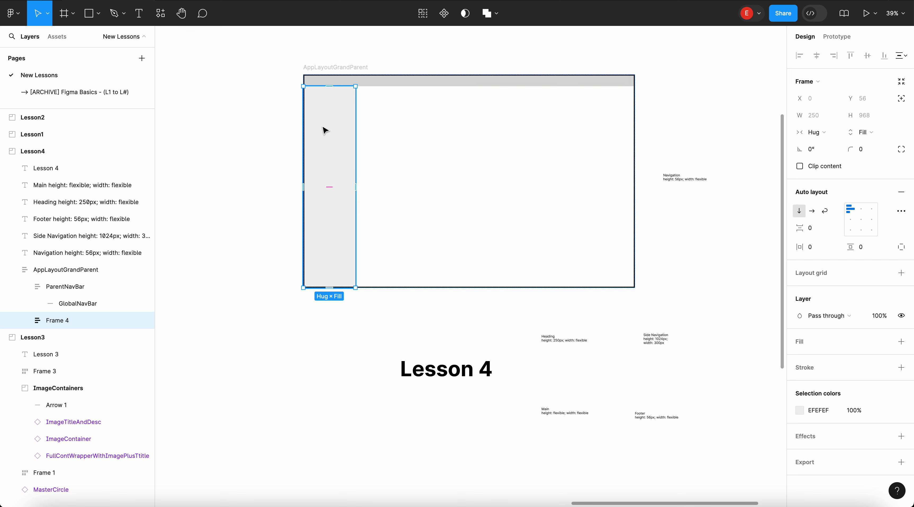
left_click(826, 212)
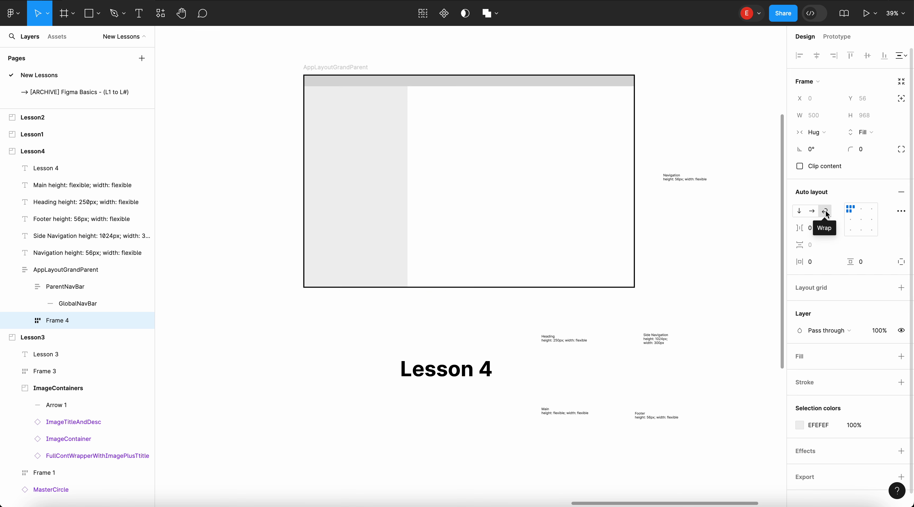
- Change the fill color of the second light gray column in Frame 4 to light pink FFDEDE
left_click(369, 126)
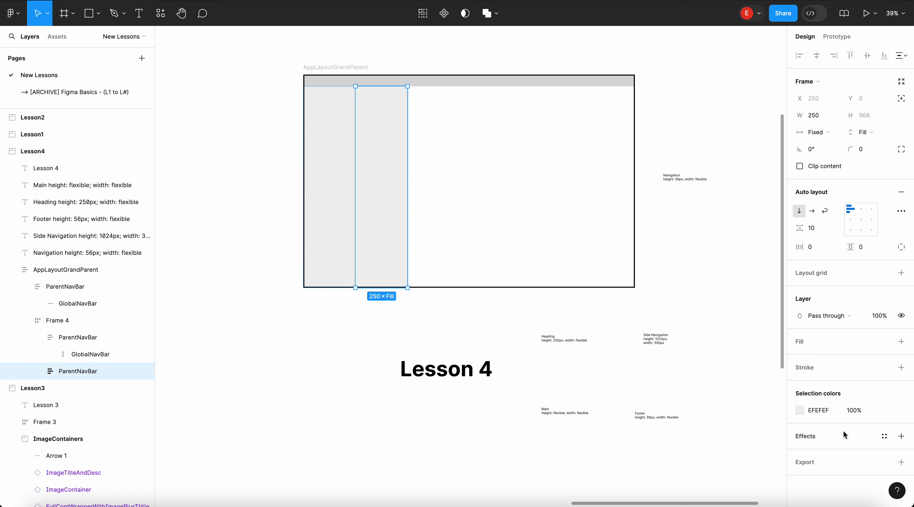
left_click(799, 411)
left_click_drag(698, 268, 676, 222)
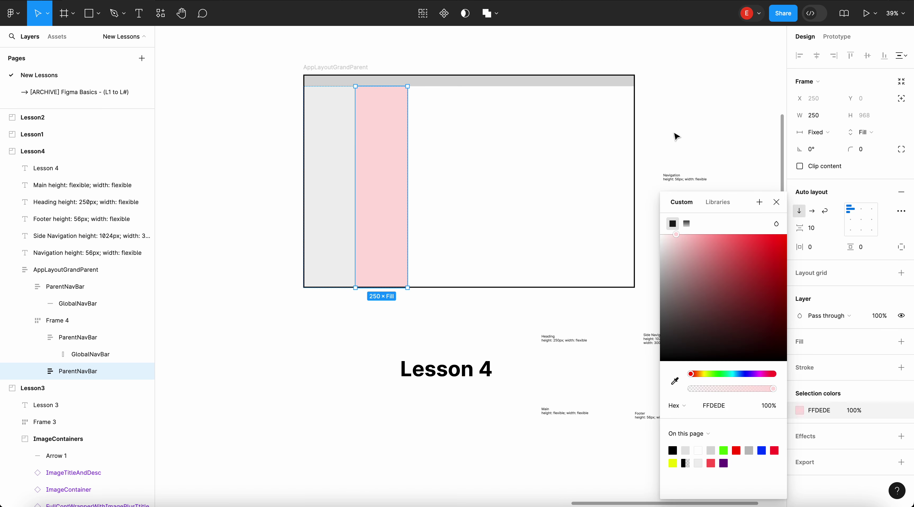
key("Escape")
key("Escape")
- Examine how AppLayoutGrandParent nests the navigation bar and Frame 4 with its gray and pink columns
left_click(387, 149)
left_click(437, 128)
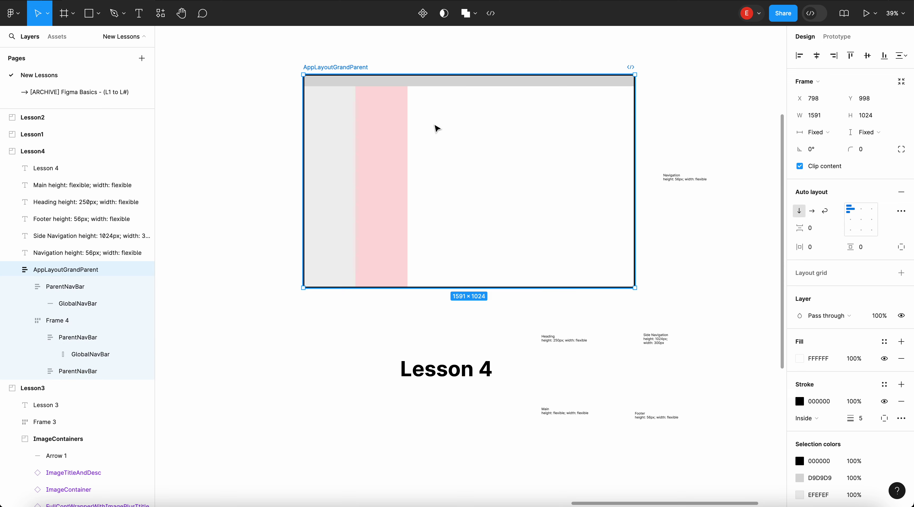
left_click(387, 119)
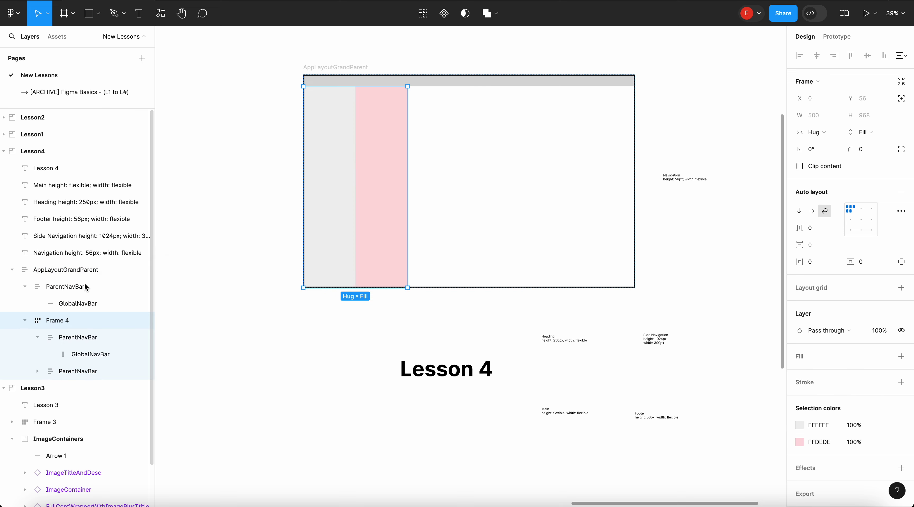
left_click(346, 67)
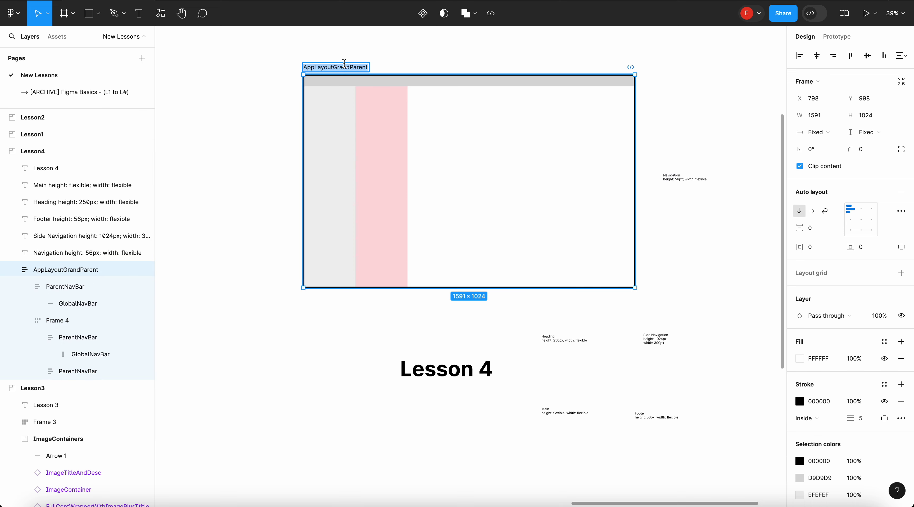
left_click(363, 41)
mouse_move(333, 77)
left_mouse_down()
mouse_move(341, 119)
mouse_move(326, 60)
mouse_move(341, 76)
left_mouse_up()
key("Escape")
left_click(361, 85)
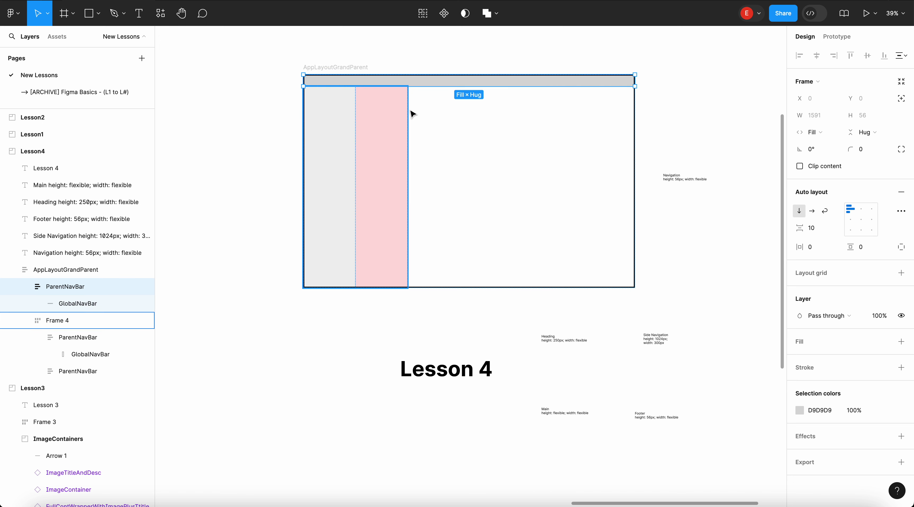
left_click(394, 118)
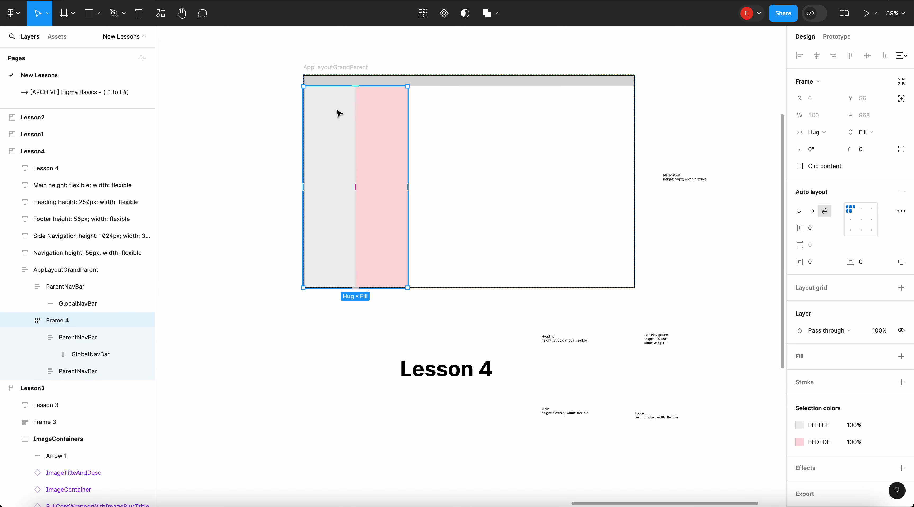
left_click(338, 113)
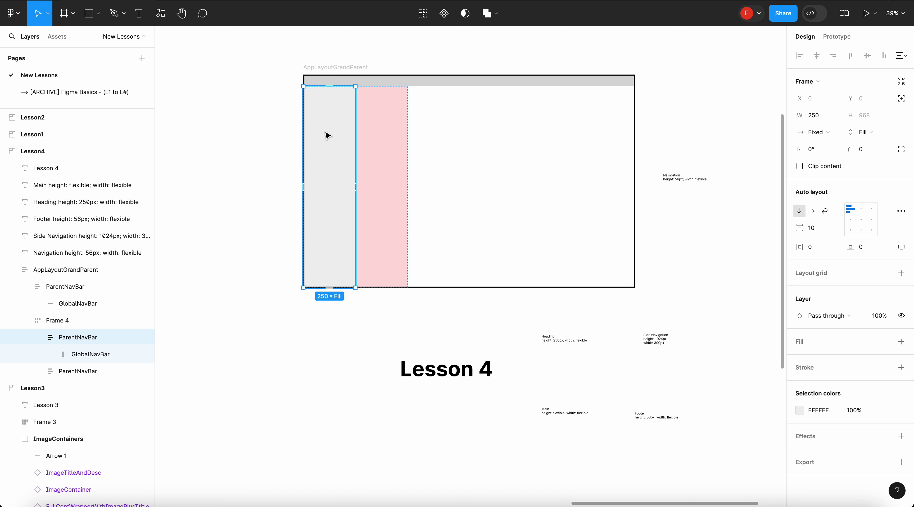
- Rename the pink column's ParentNavBar frame as MainContent
left_click(369, 175)
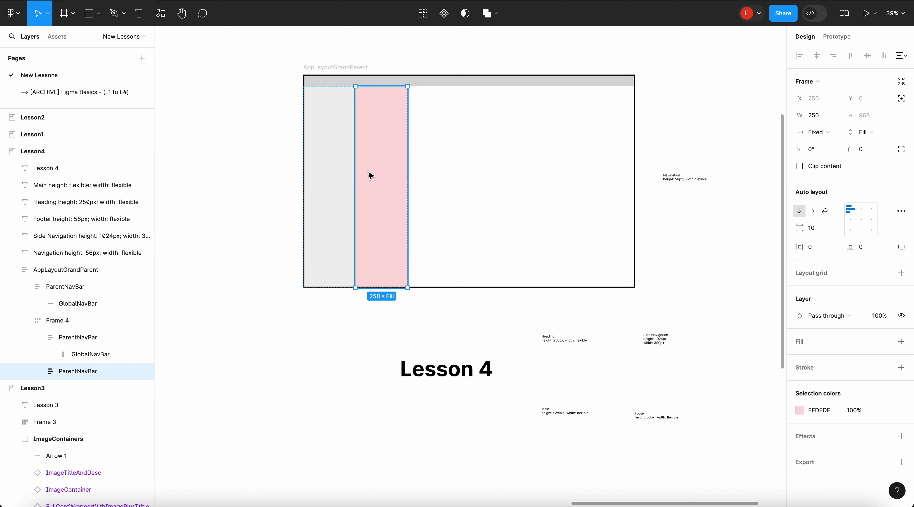
double_click(87, 371)
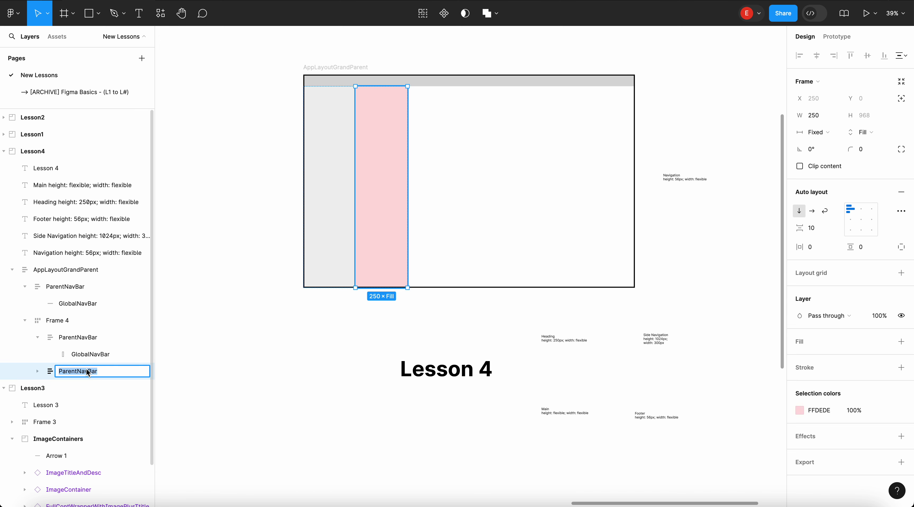
left_click(88, 371)
key("ctrl+a")
type("MainContent")
key("Return")
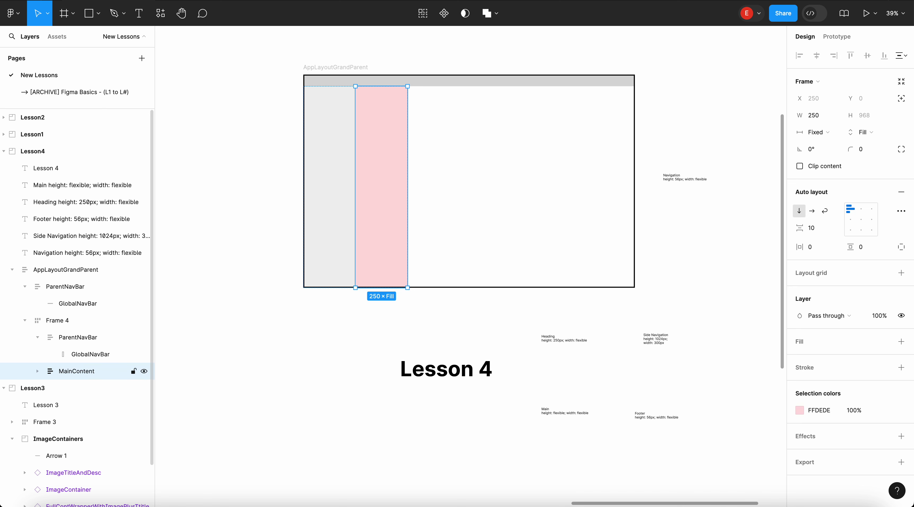
- Rename the light gray column's ParentNavBar frame in Frame 4 as SideMenu
left_click(332, 146)
left_click(70, 348)
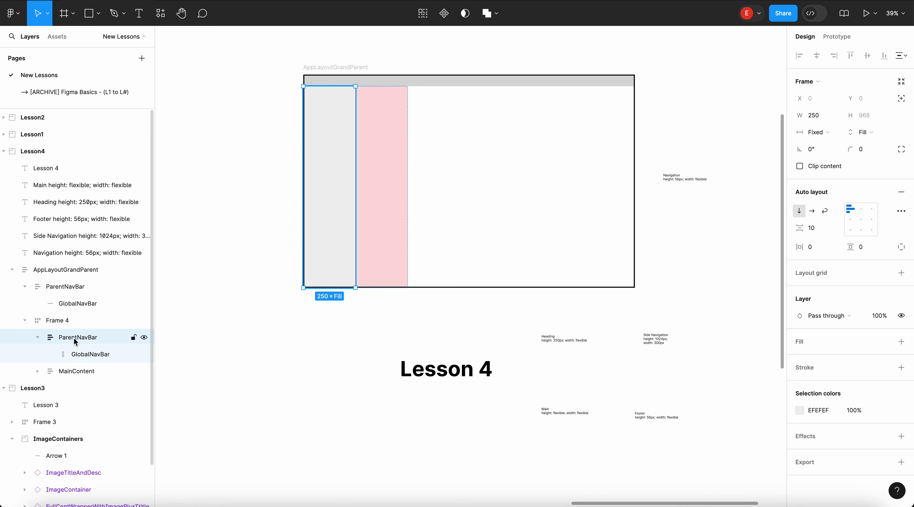
double_click(71, 337)
type("SideMenu")
key("Return")
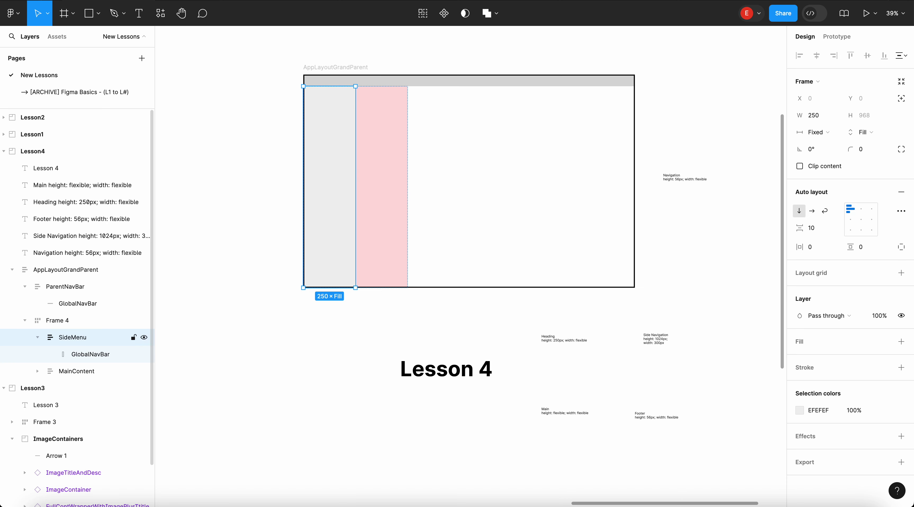
- Set Frame 4's horizontal resizing to Fill container
left_click(400, 149)
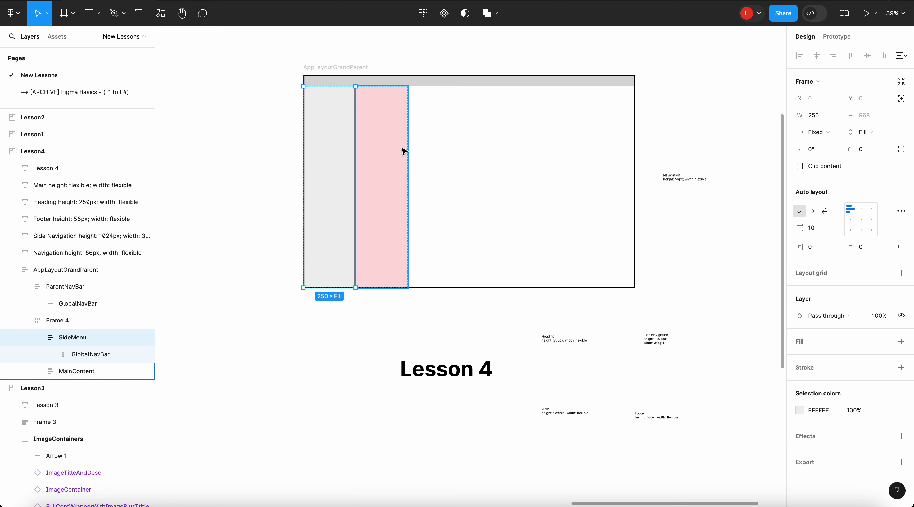
left_click(378, 62)
left_click(353, 146)
left_click(818, 132)
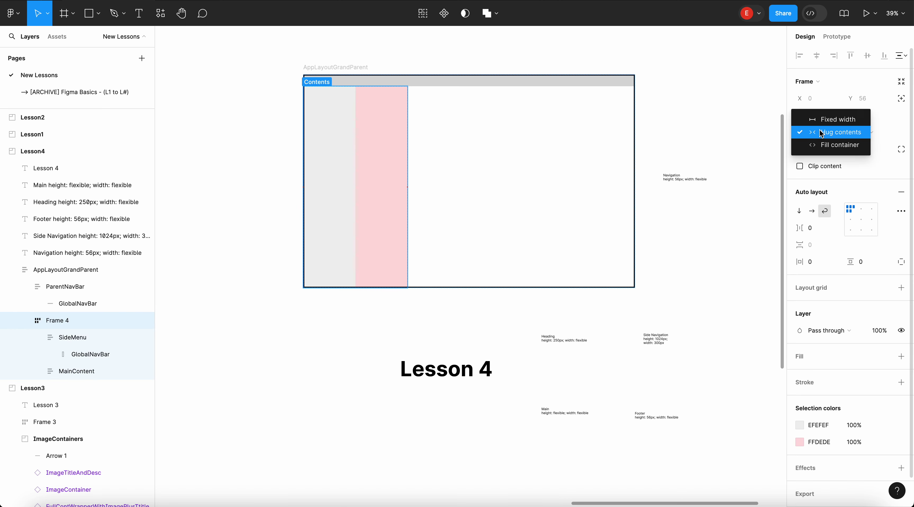
left_click(838, 145)
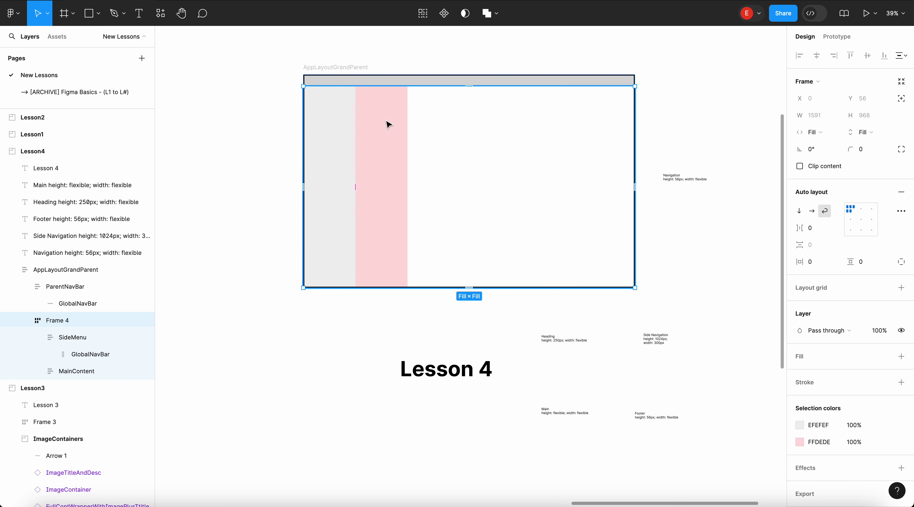
- Set the pink MainContent frame's horizontal resizing to Fill container
left_click(388, 122)
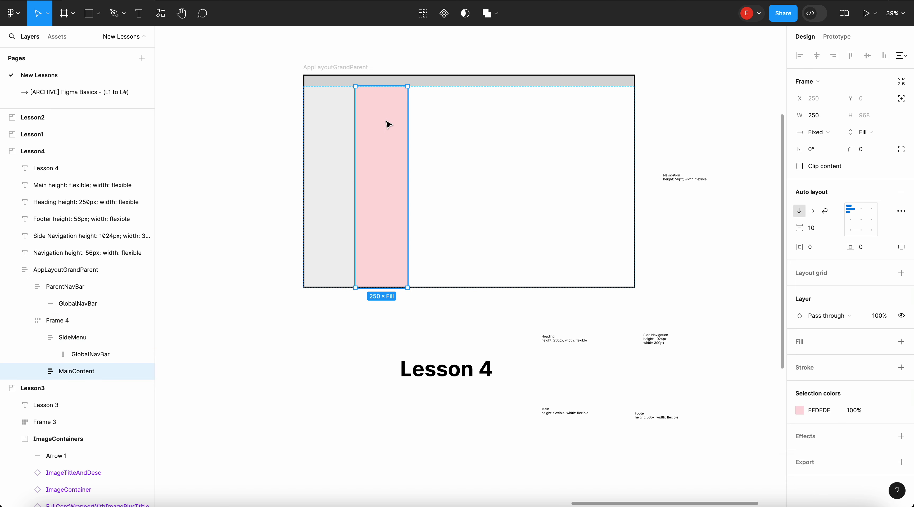
left_click(818, 132)
left_click(853, 156)
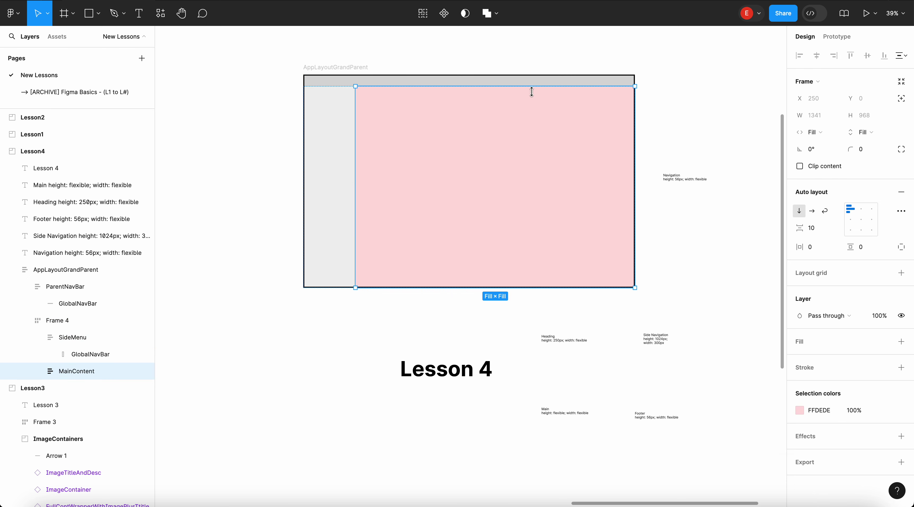
- Set the SideMenu frame's fixed width to 300
left_click(325, 122)
double_click(325, 123)
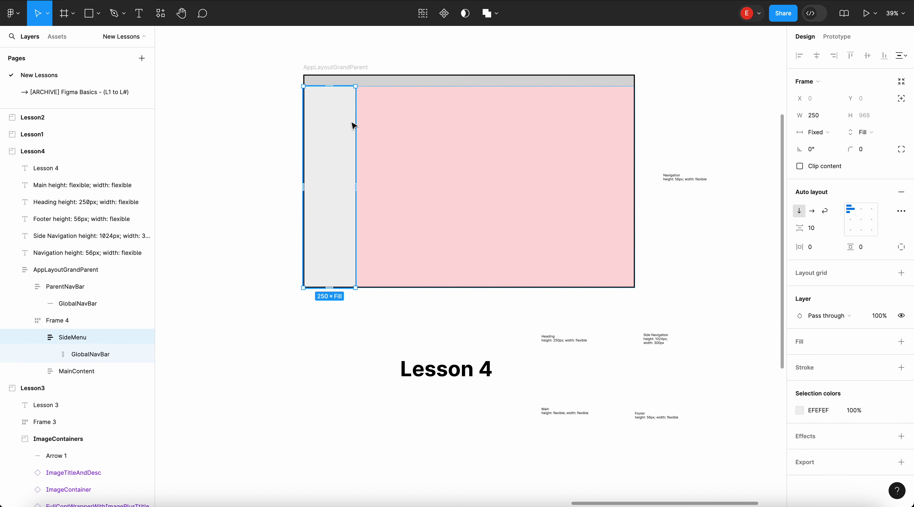
mouse_move(356, 119)
left_mouse_down()
mouse_move(480, 119)
mouse_move(355, 119)
left_mouse_up()
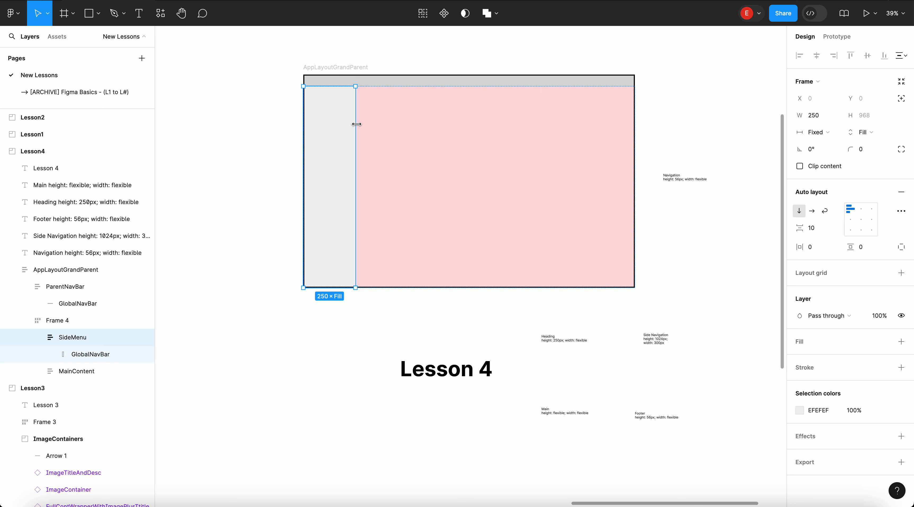
mouse_move(356, 124)
left_mouse_down()
mouse_move(304, 122)
mouse_move(359, 122)
left_mouse_up()
left_click(820, 116)
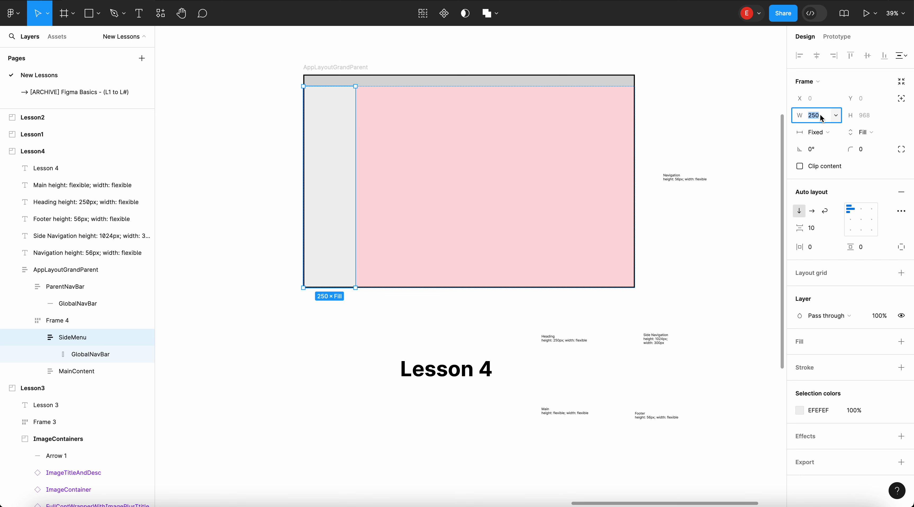
type("300")
key("Return")
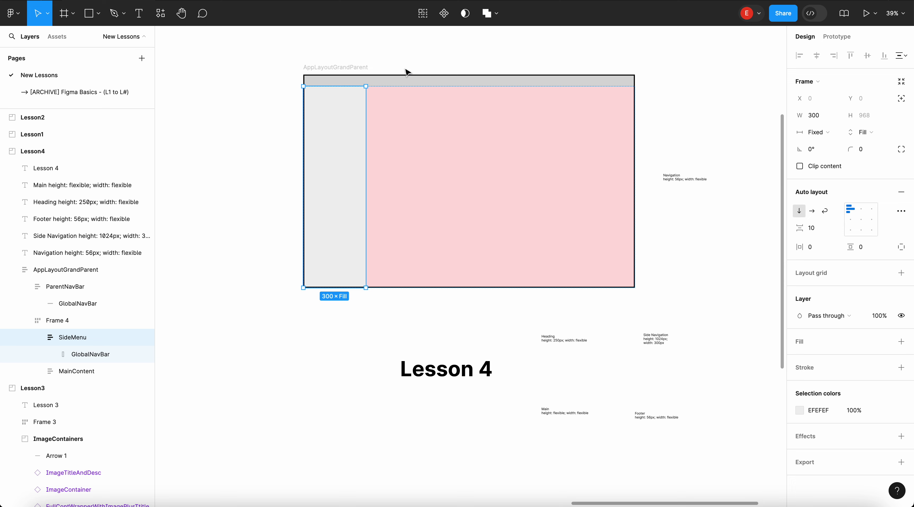
scroll(340, 99, "up", 3)
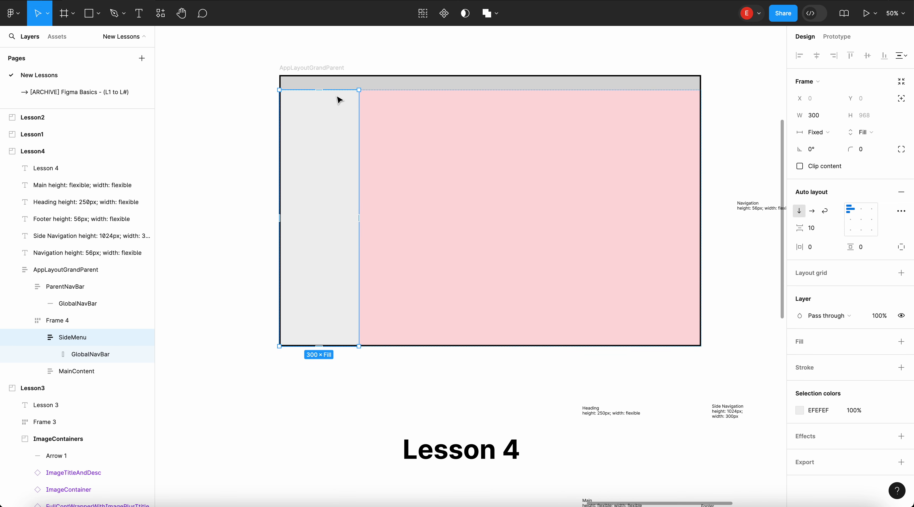
scroll(372, 67, "down", 2)
left_click(371, 67)
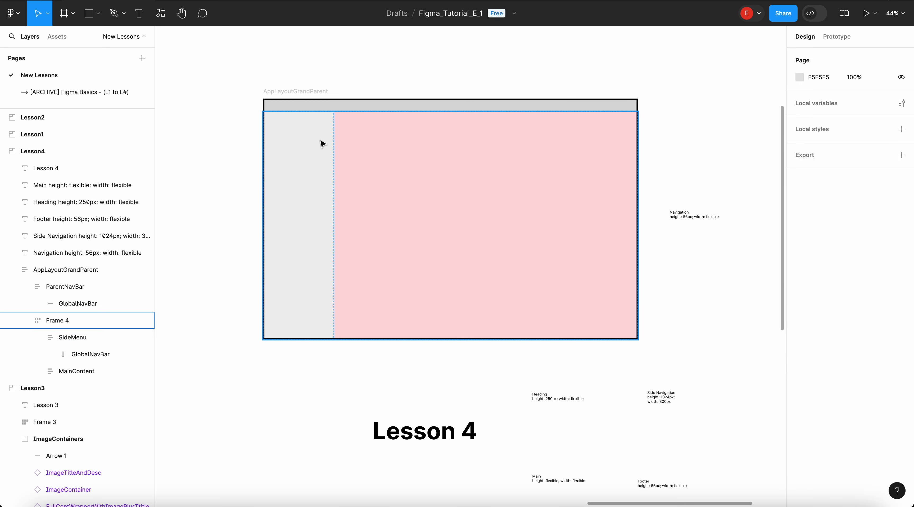
double_click(322, 143)
left_click(375, 83)
left_click(373, 140)
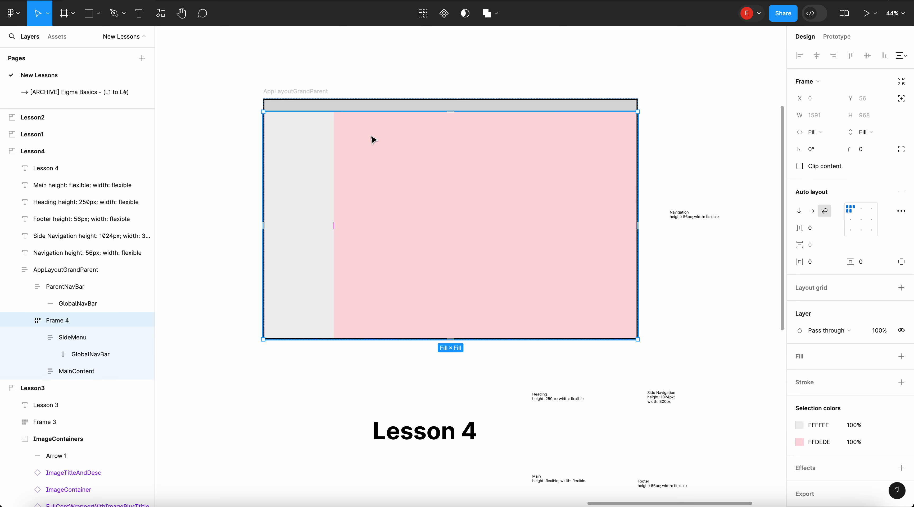
left_click(373, 140)
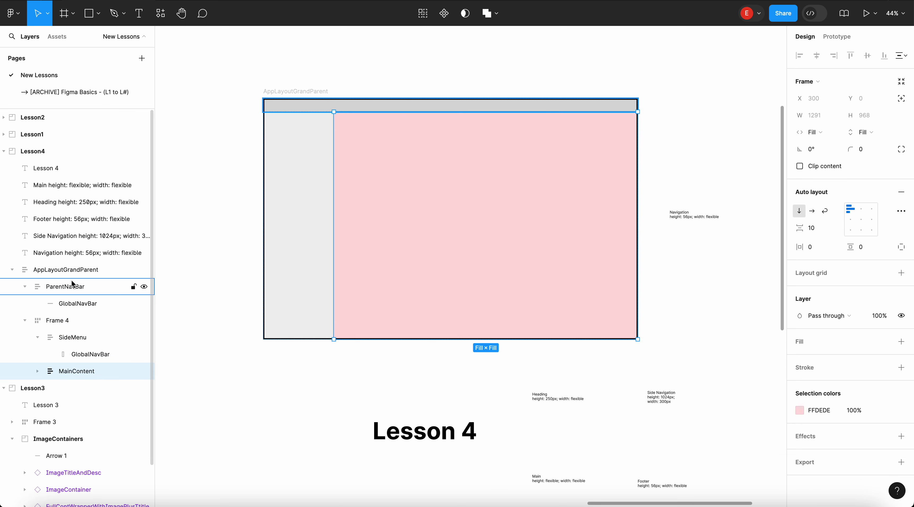
- Rename Frame 4 as SideMenuAndContentAreas
left_click(64, 322)
double_click(57, 322)
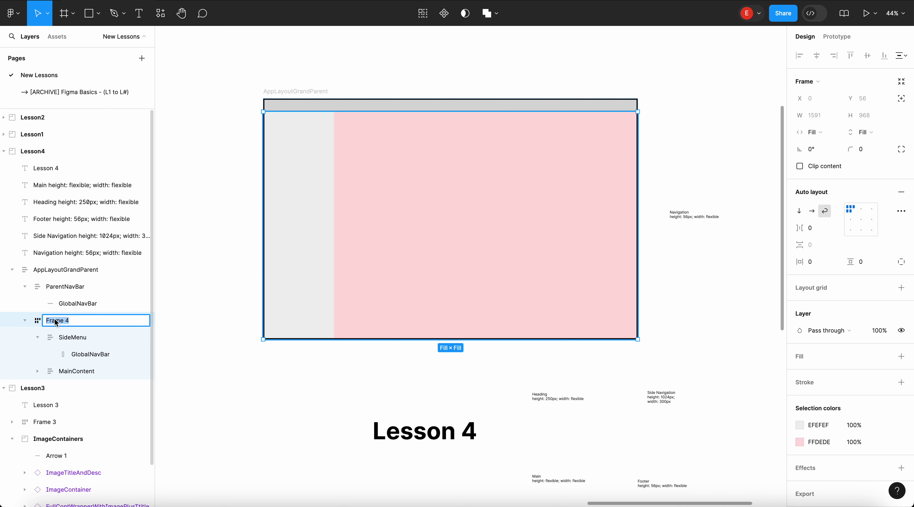
type("SideMenuAndContentAreas")
key("Return")
- Duplicate the pink MainContent frame inside SideMenuAndContentAreas
left_click(410, 98)
double_click(414, 167)
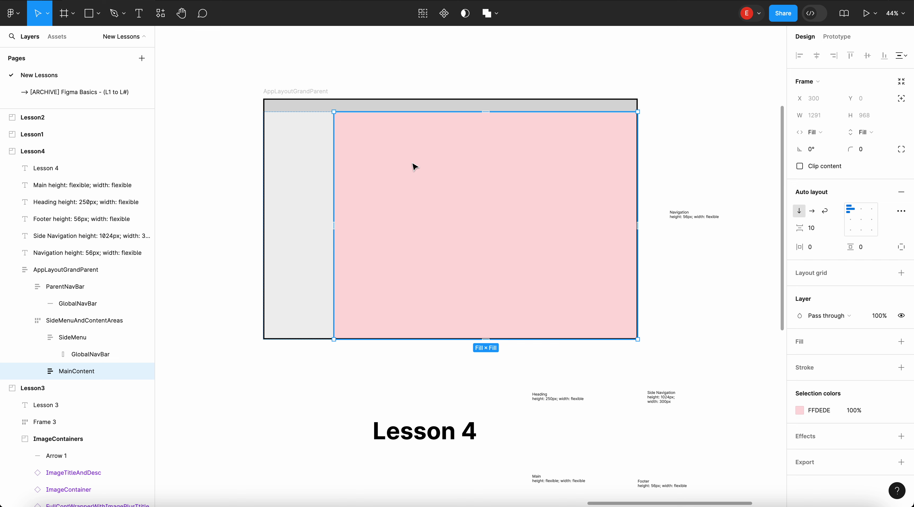
key("ctrl+d")
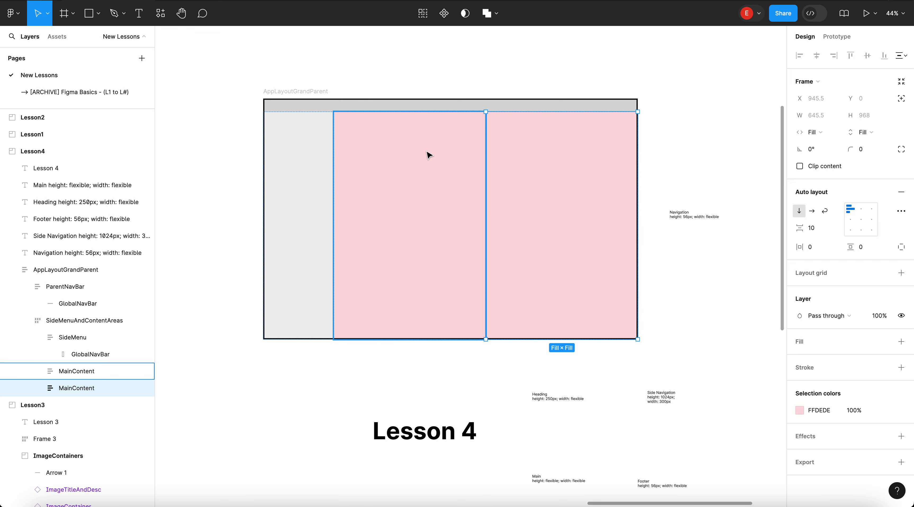
- Nest both MainContent frames in a new auto-layout frame with vertical flow and select the upper MainContent
left_click(429, 155, "shift")
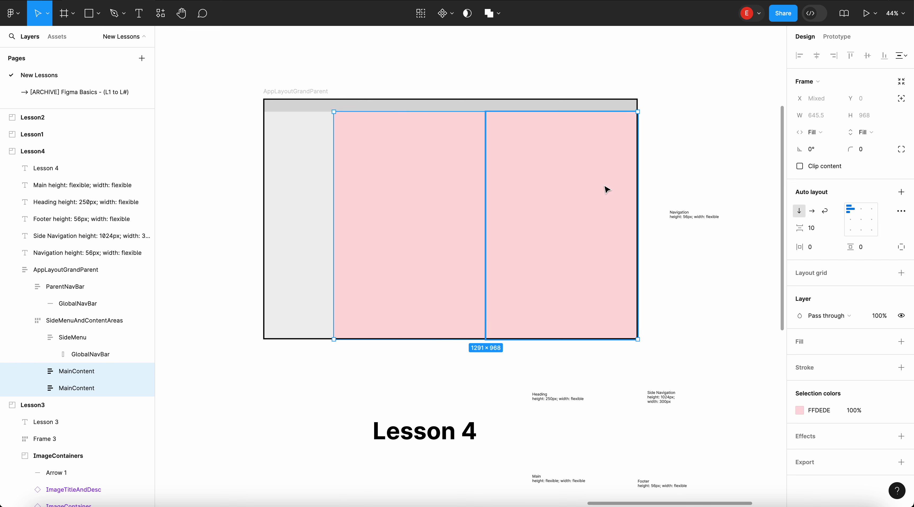
left_click(454, 175)
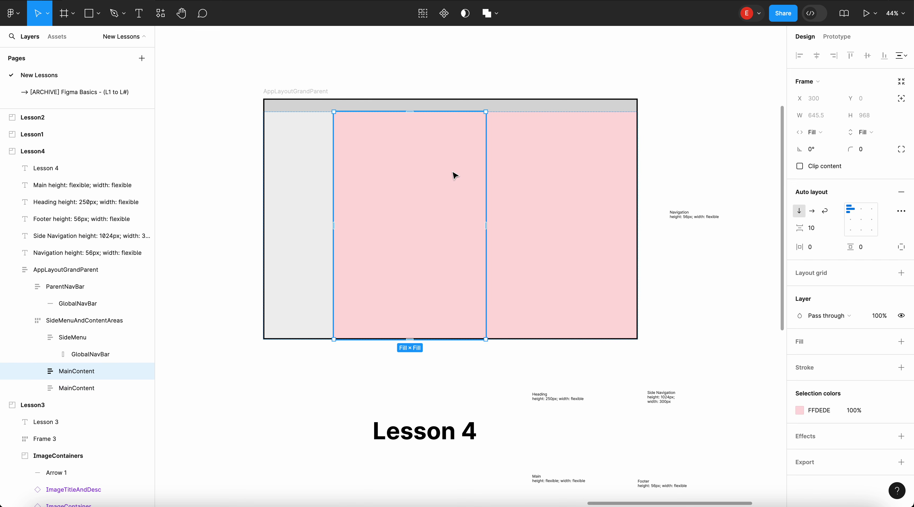
left_click(564, 172, "shift")
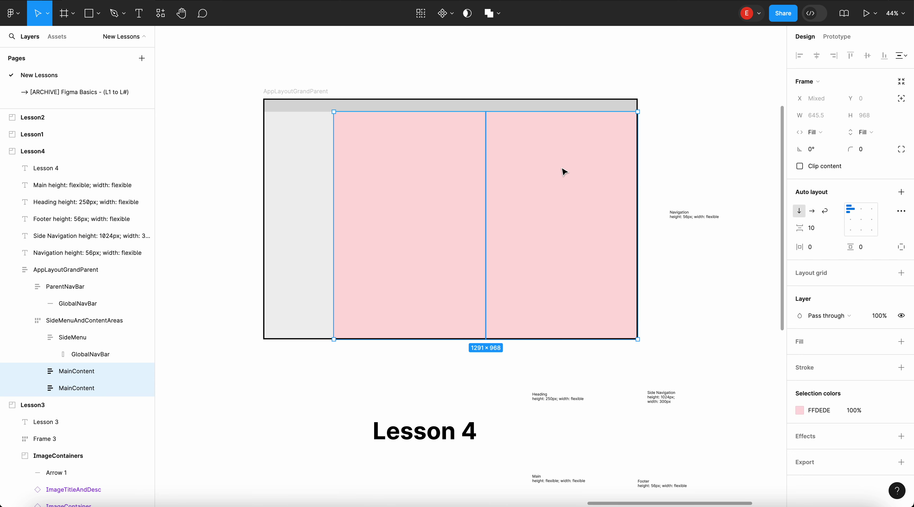
left_click(903, 195)
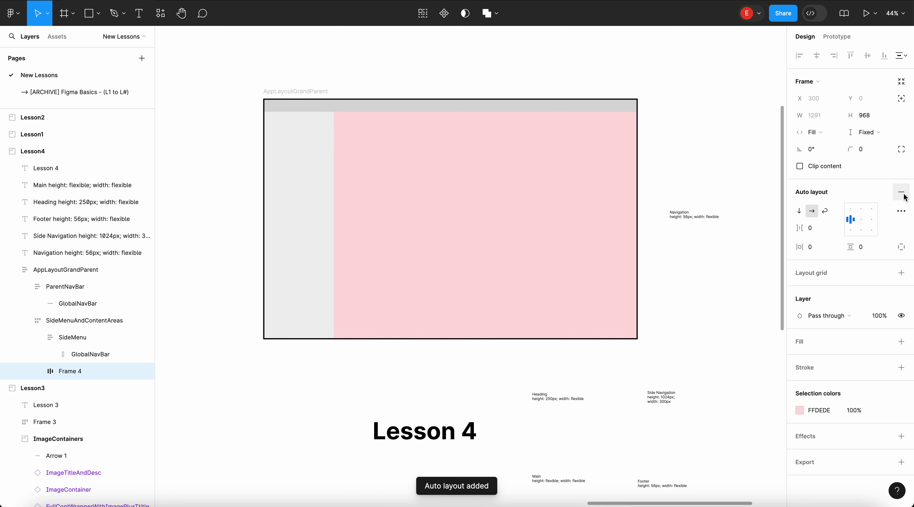
left_click(800, 212)
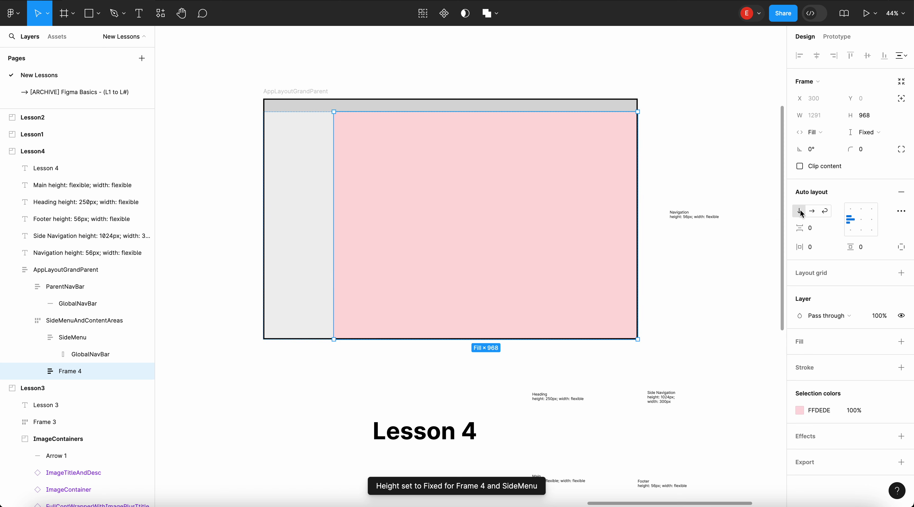
left_click(507, 178)
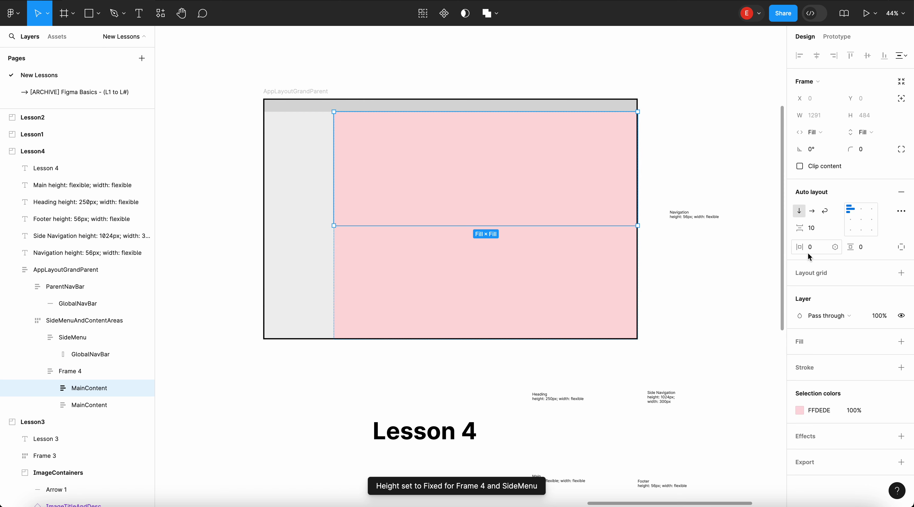
- Recolor the upper MainContent frame inside Frame 4 to a darker pink, FFCACA
left_click(799, 409)
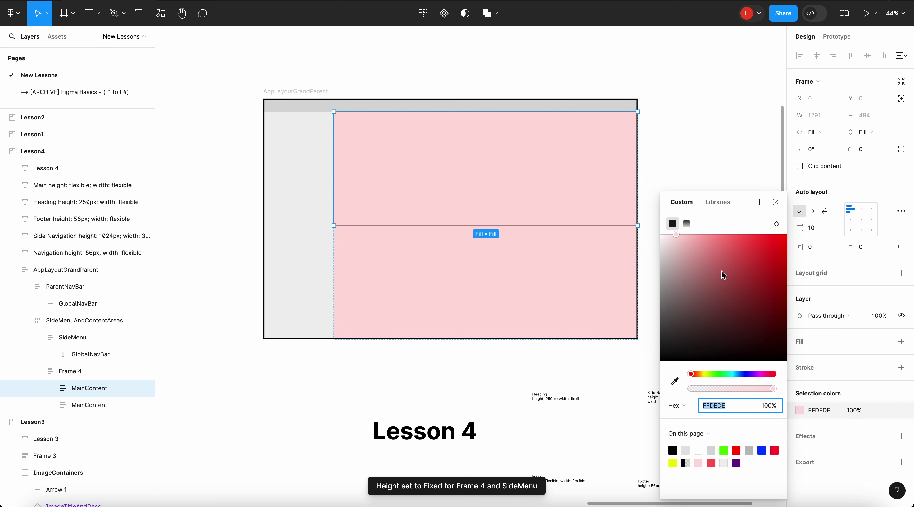
left_click_drag(723, 275, 690, 225)
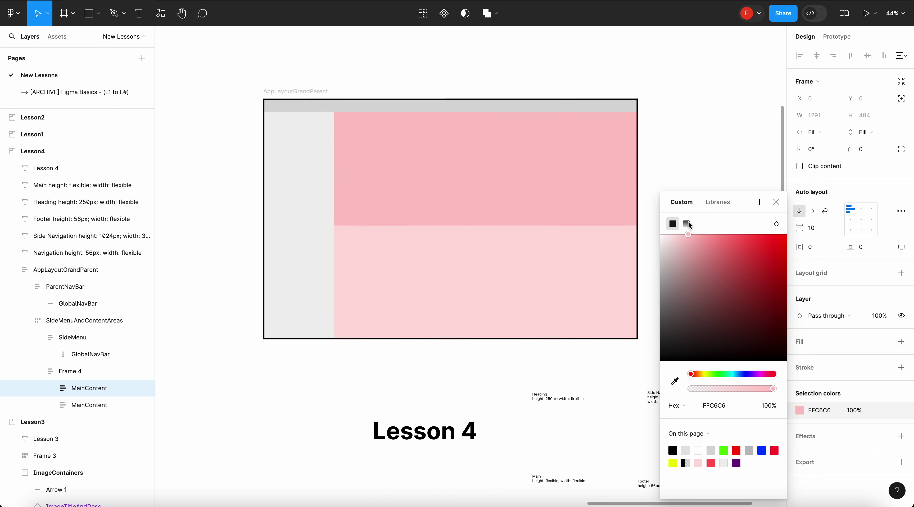
left_click(673, 128)
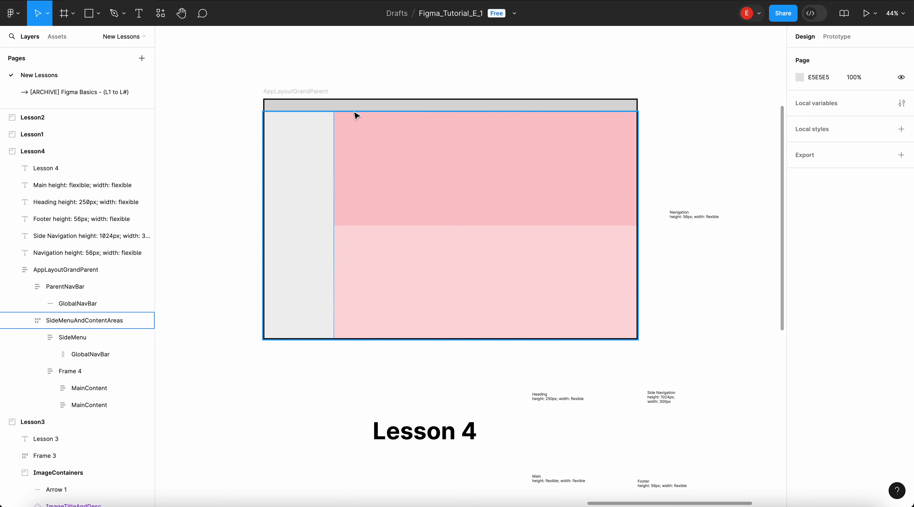
- Select the upper MainContent frame and set its height to 150
double_click(508, 203)
left_click(689, 145)
double_click(440, 221)
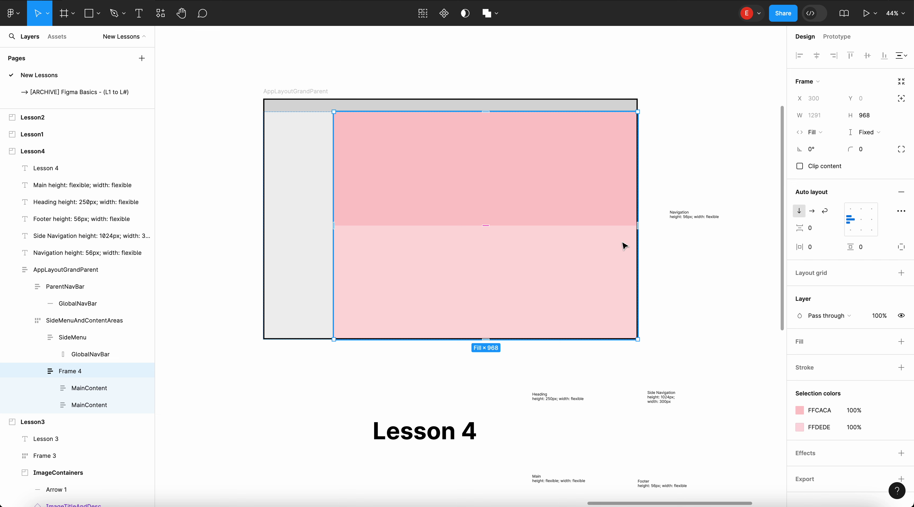
left_click(521, 165)
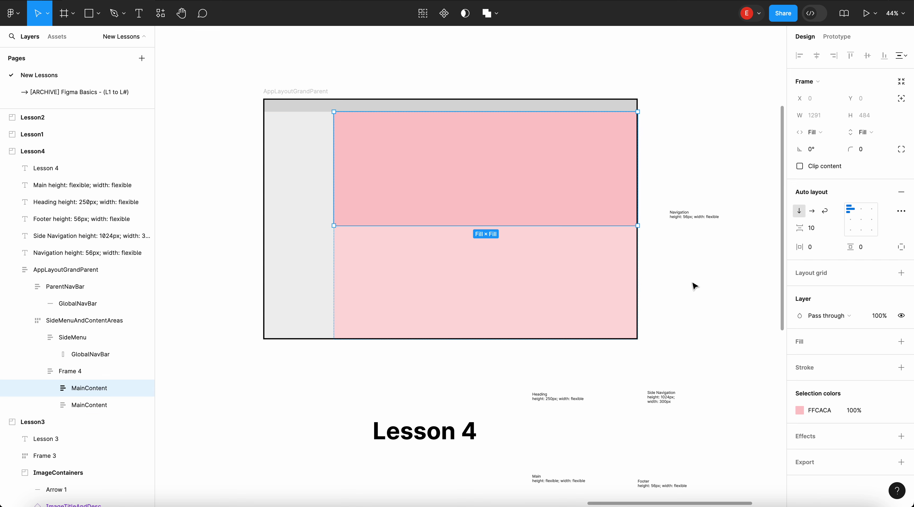
scroll(614, 357, "down", 4)
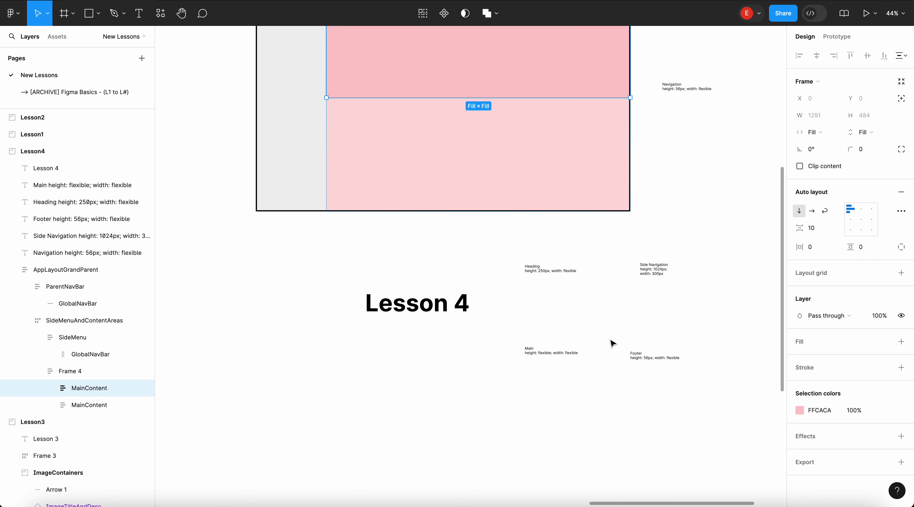
scroll(612, 342, "up", 3)
scroll(580, 284, "up", 2)
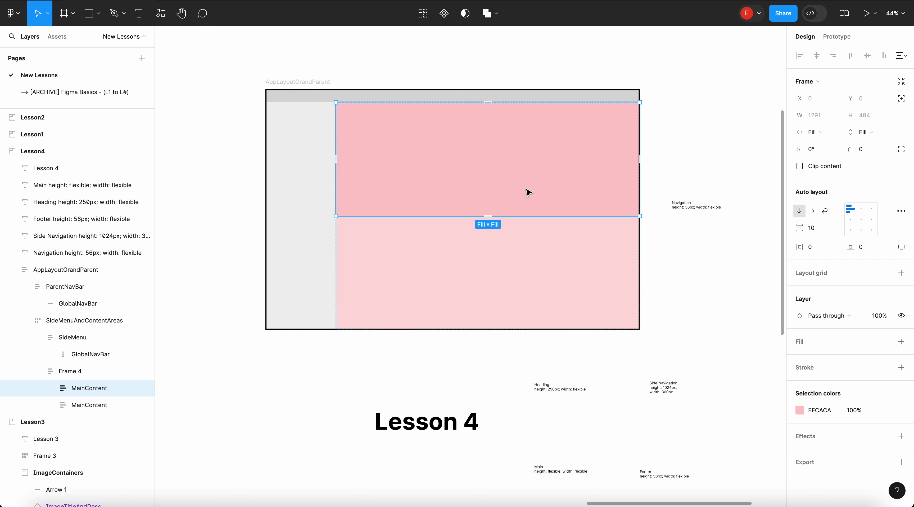
left_click(869, 116)
type("150")
key("Return")
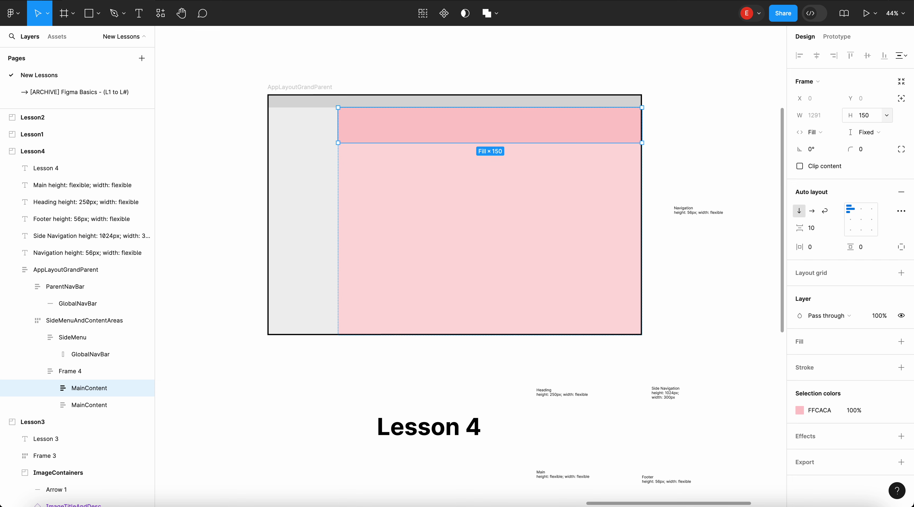
- Stretch the upper MainContent frame to about 208 high and reset its height to 150
left_click_drag(491, 147, 490, 157)
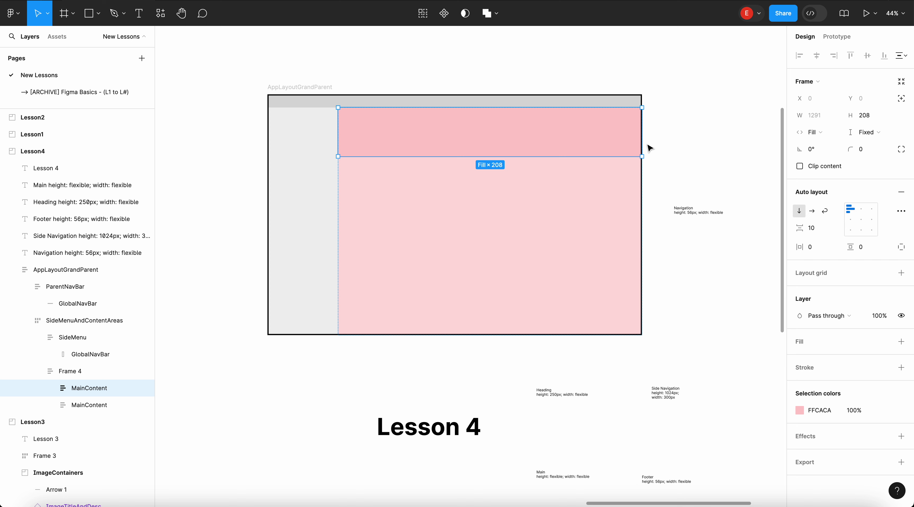
key("Tab")
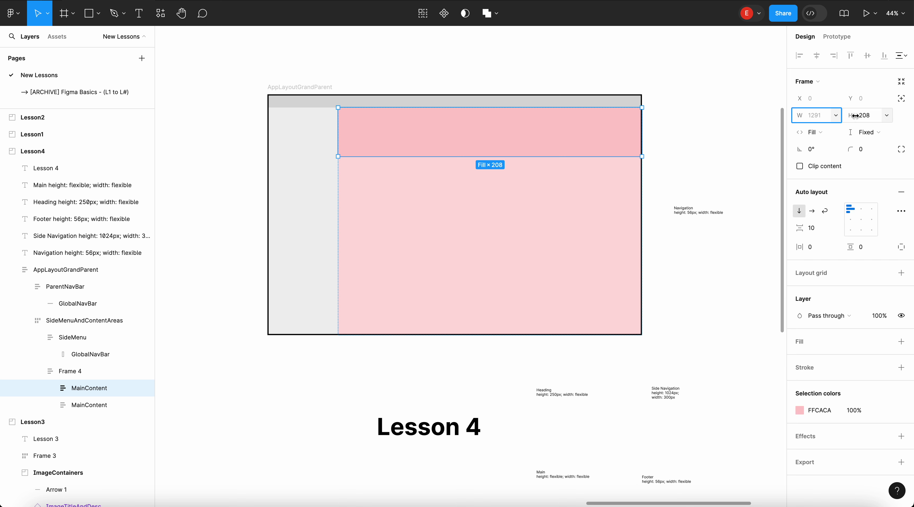
type("150")
key("Return")
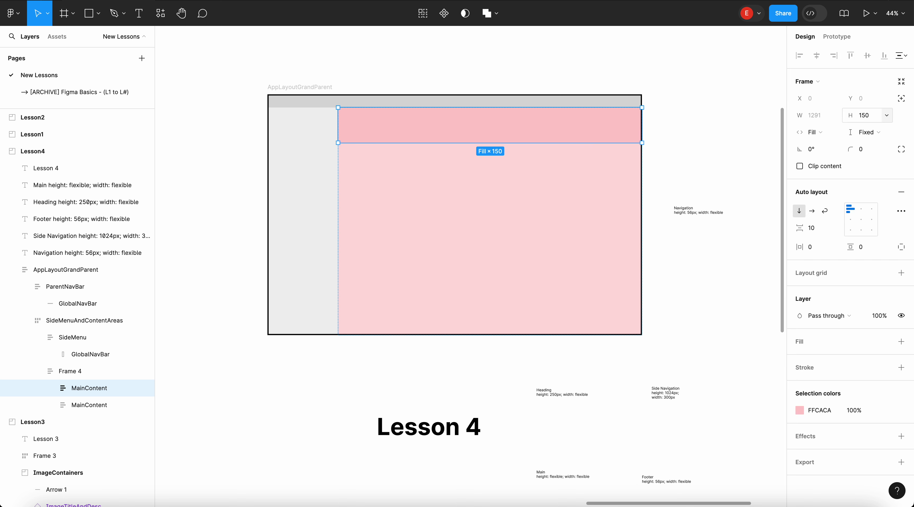
- Set the upper MainContent frame's height to a fixed 200
left_click(879, 118)
type("250")
key("Return")
left_click(686, 80)
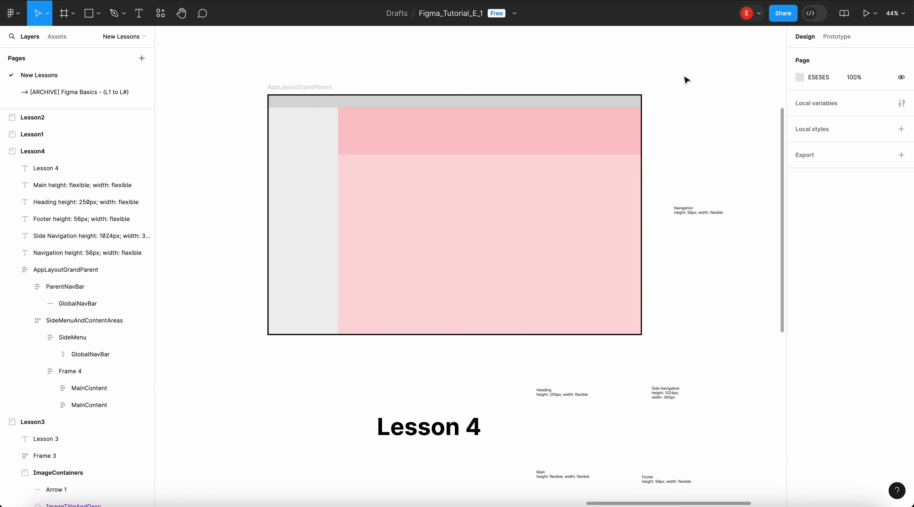
- Rename the upper MainContent frame as HeaderArea
double_click(460, 143)
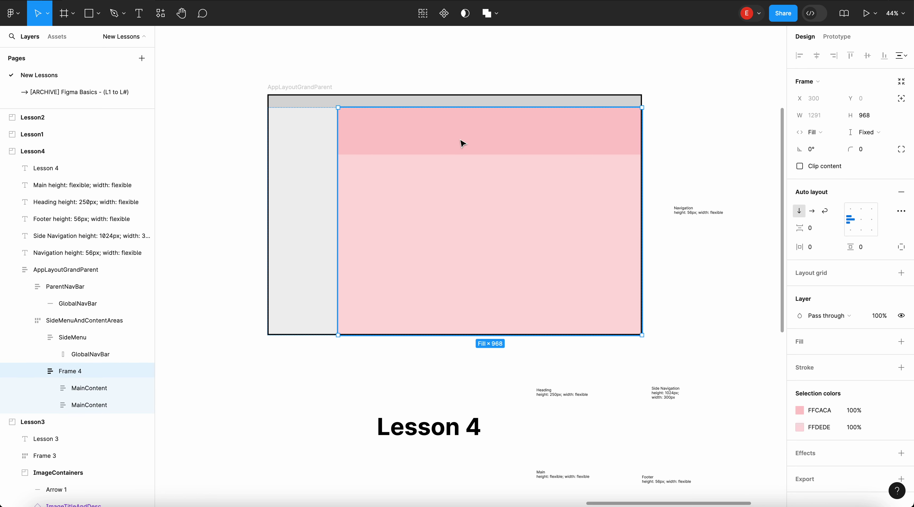
double_click(75, 376)
left_click(489, 138)
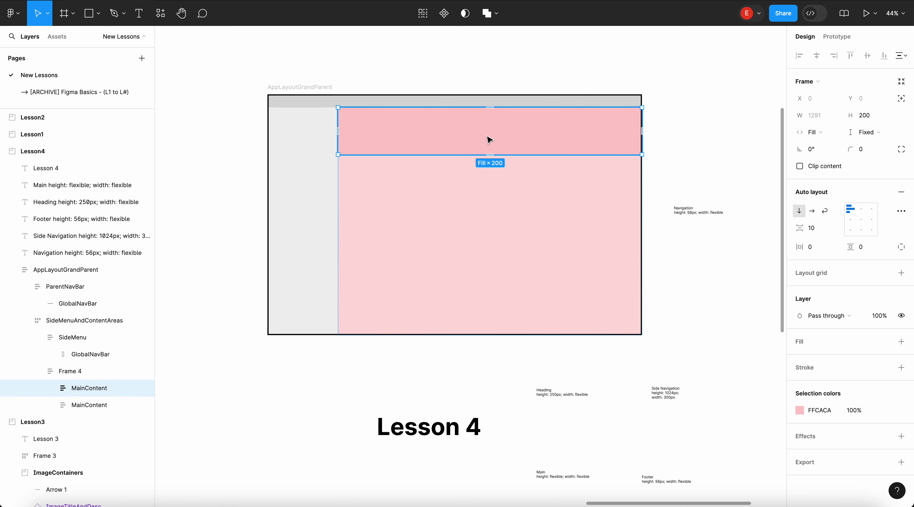
double_click(95, 390)
type("HeaderArea")
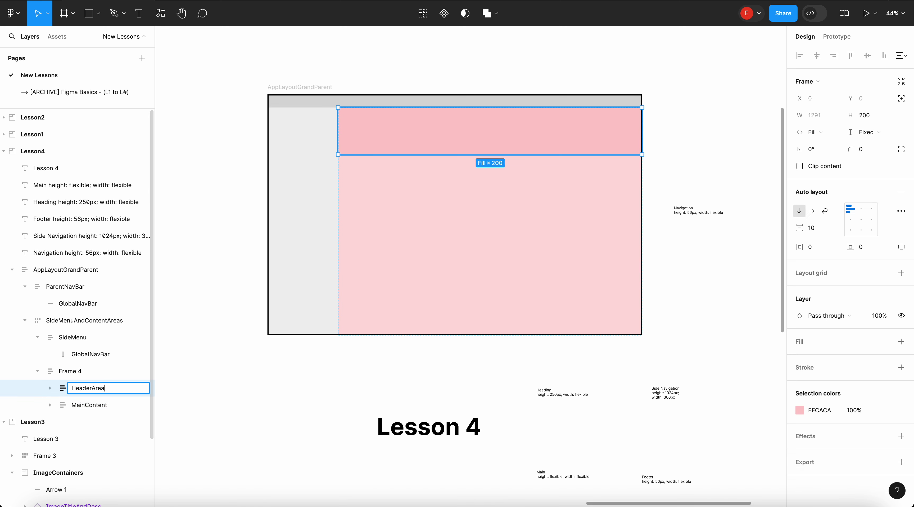
key("Return")
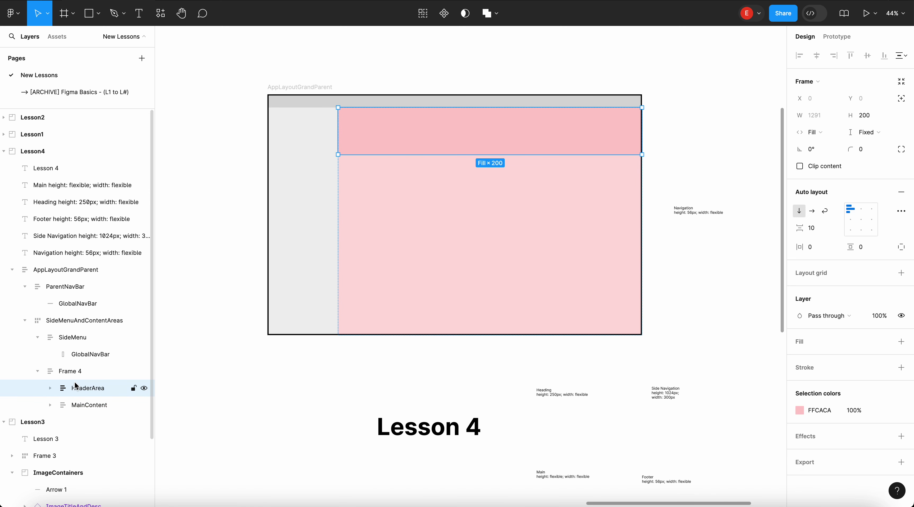
- Rename Frame 4, which holds HeaderArea and MainContent, as HeaderPlusMain
left_click(71, 372)
double_click(71, 371)
type("HeaderPlusMain")
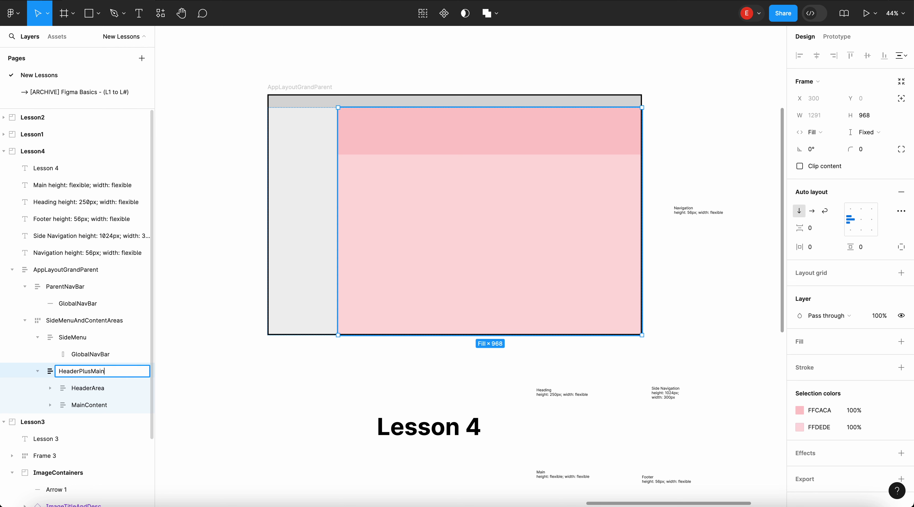
key("Return")
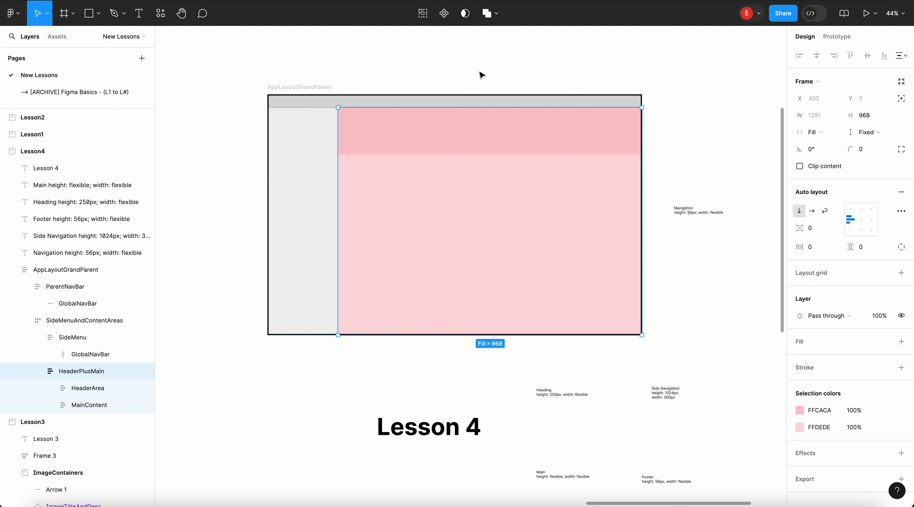
left_click(463, 67)
- Duplicate the HeaderArea frame and place the copy below MainContent inside HeaderPlusMain
left_click(455, 127)
left_click(456, 128)
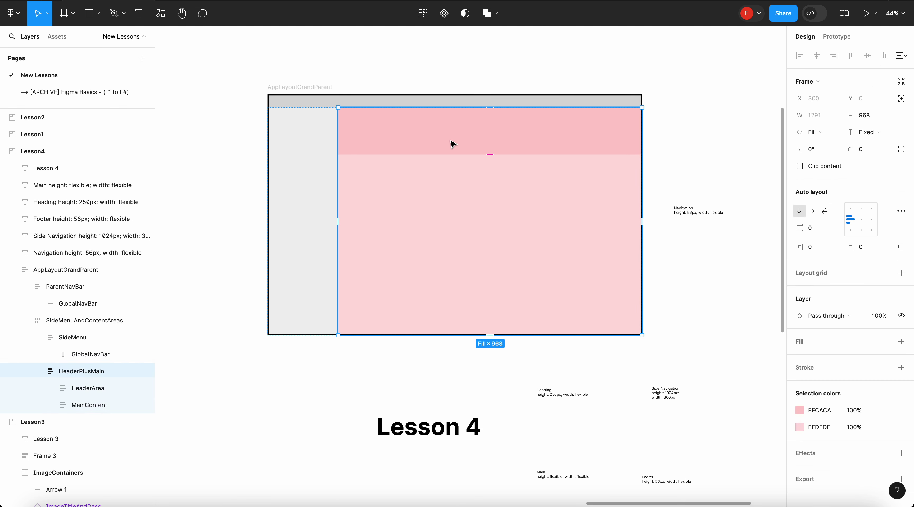
left_click(452, 144)
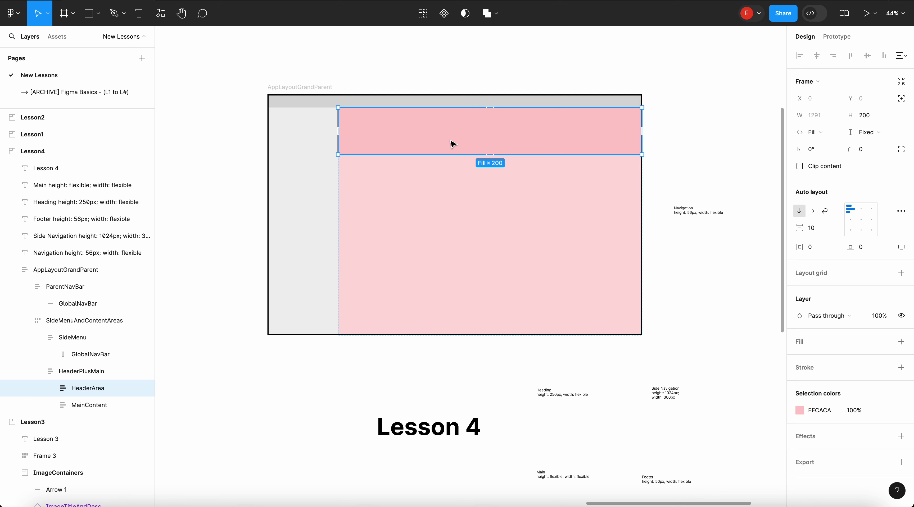
left_click_drag(452, 144, 441, 308)
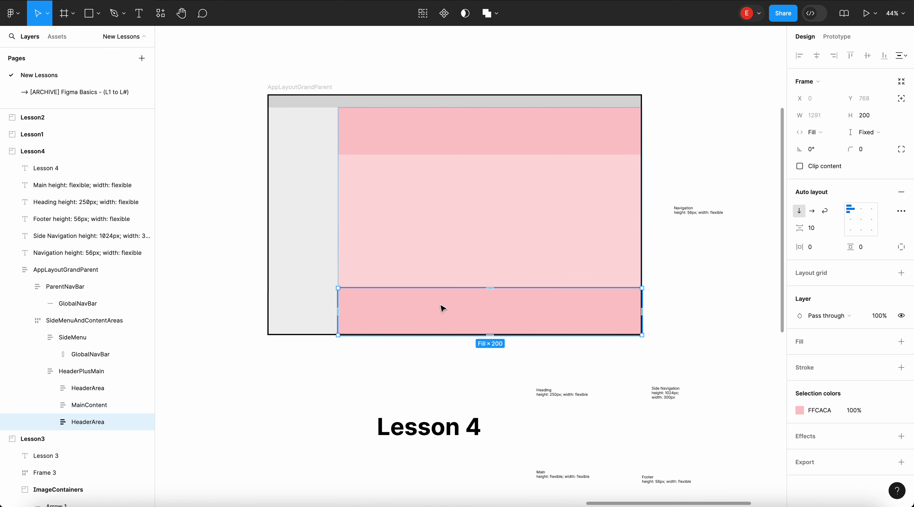
- Set the height of the HeaderArea copy below MainContent to 56
left_click(871, 114)
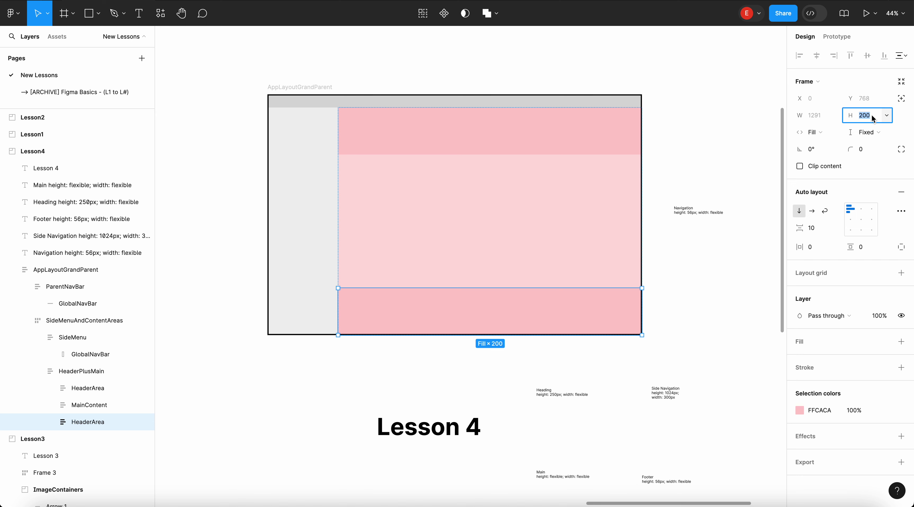
type("56")
key("Return")
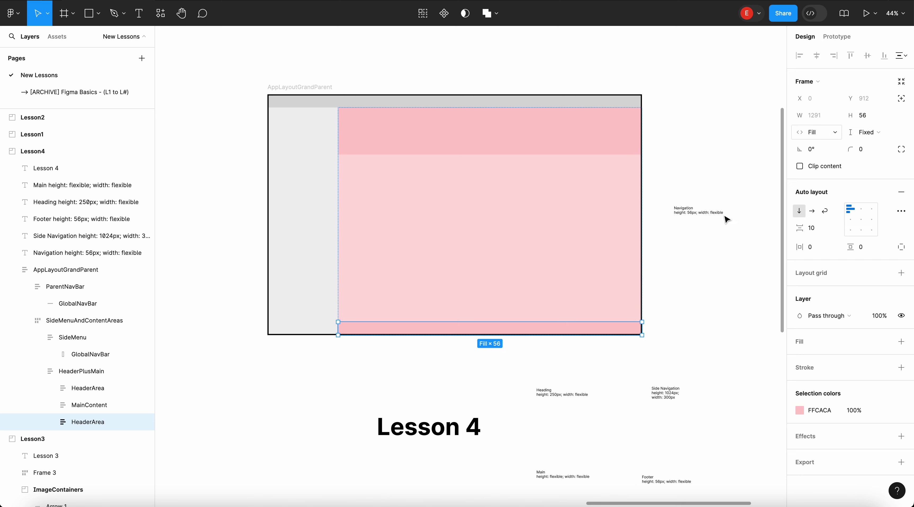
- Recolor the 56-high HeaderArea copy below MainContent to gray, BCBCBC
left_click(800, 411)
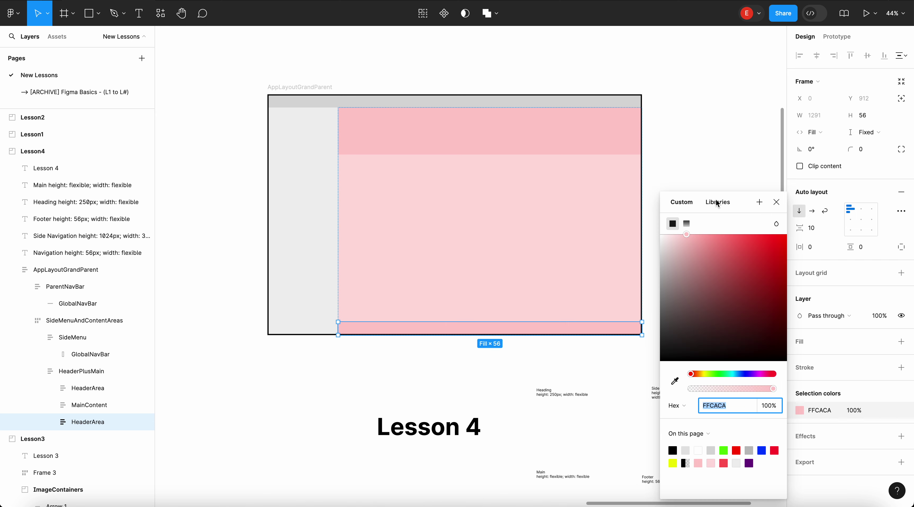
left_click_drag(675, 257, 612, 270)
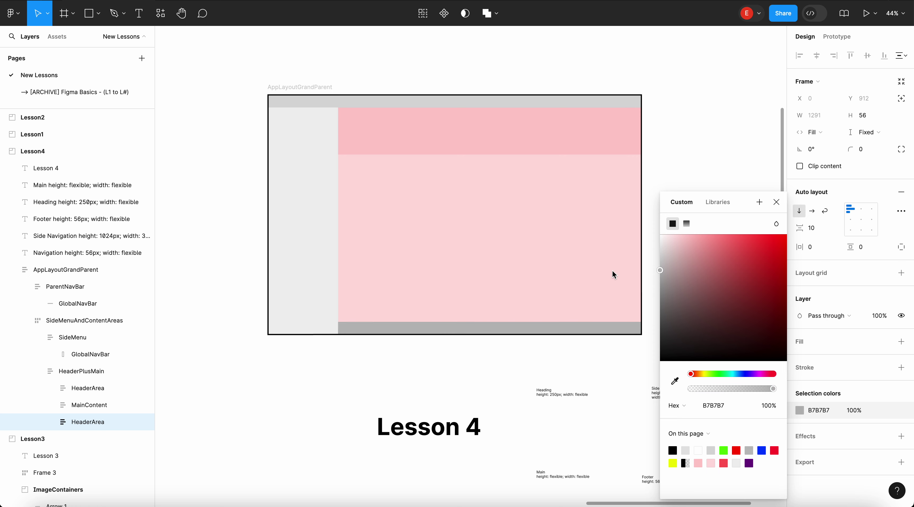
key("Escape")
- Try narrowing the SideMenu frame to about 71 wide, and undo the resize
left_click(526, 147)
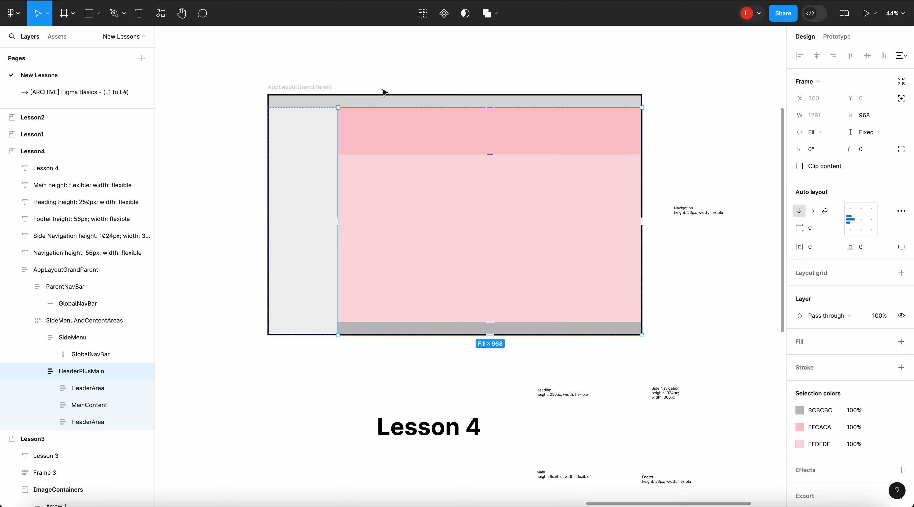
left_click(350, 79)
left_click(381, 110)
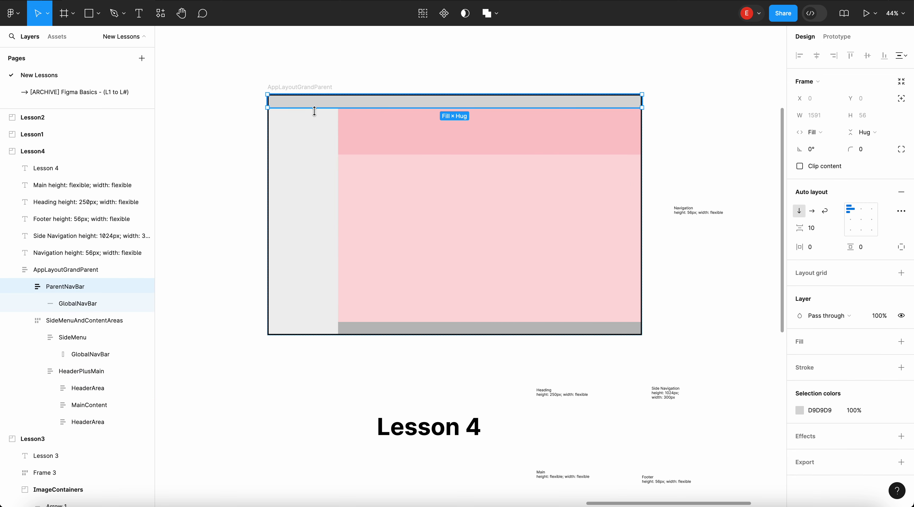
double_click(312, 143)
left_click_drag(338, 142, 278, 143)
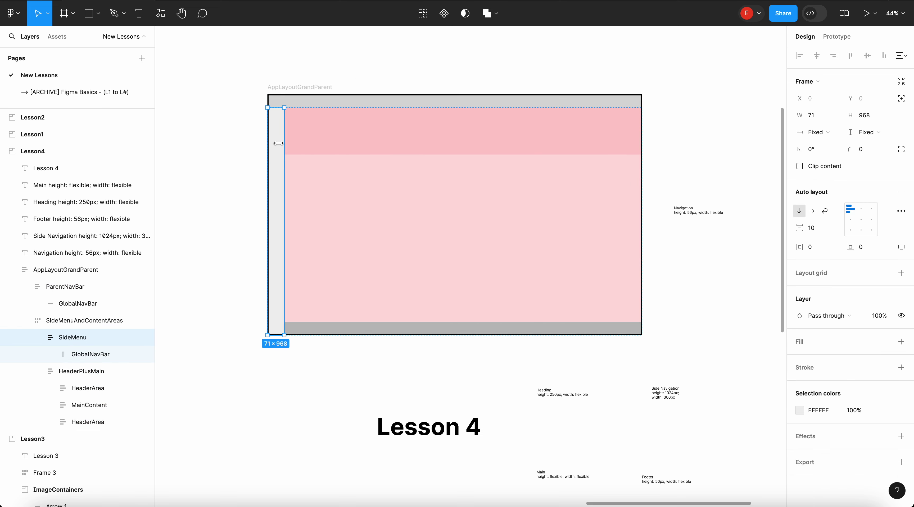
key("ctrl+z")
- Examine the sizing settings of the header, main content, footer, side menu and HeaderPlusMain frames in the layout
double_click(425, 143)
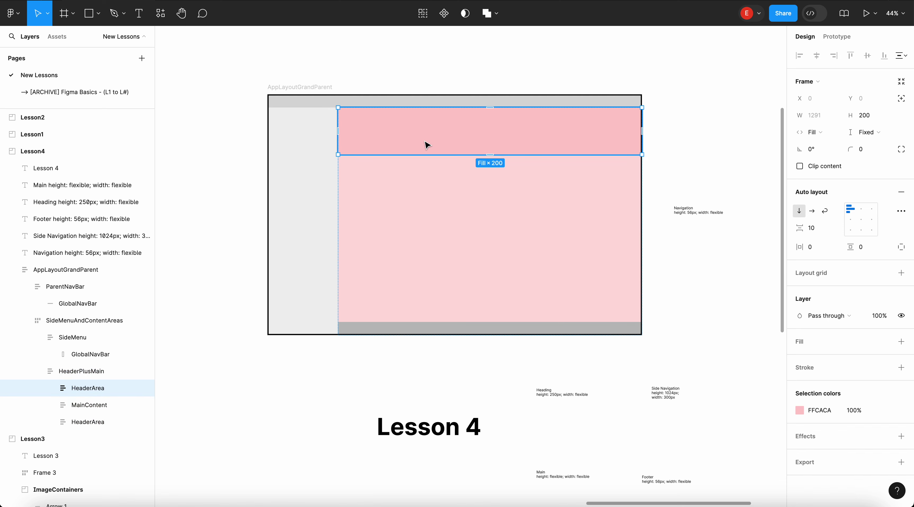
left_click(437, 206)
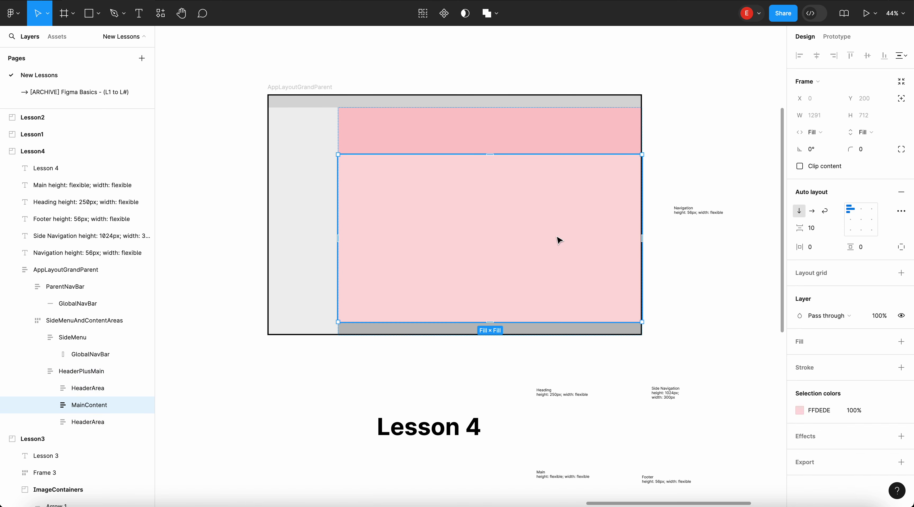
left_click(458, 328)
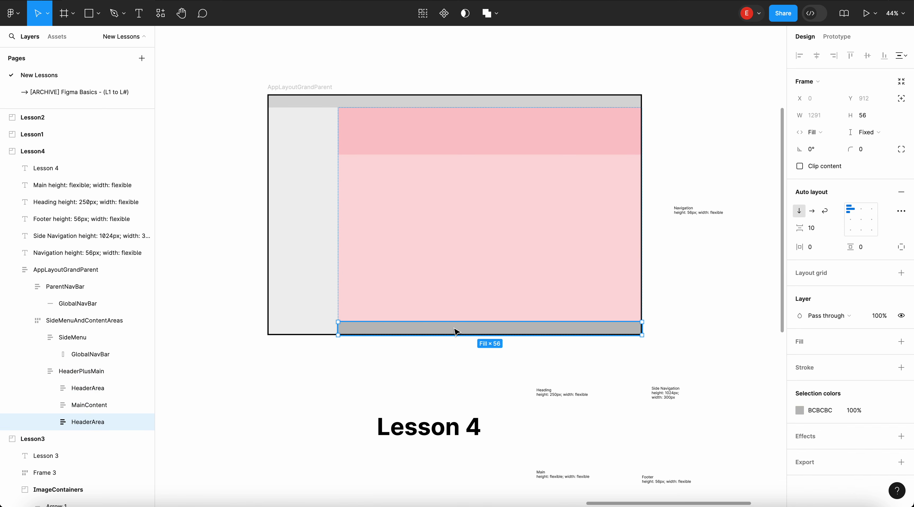
left_click(439, 80)
double_click(455, 169)
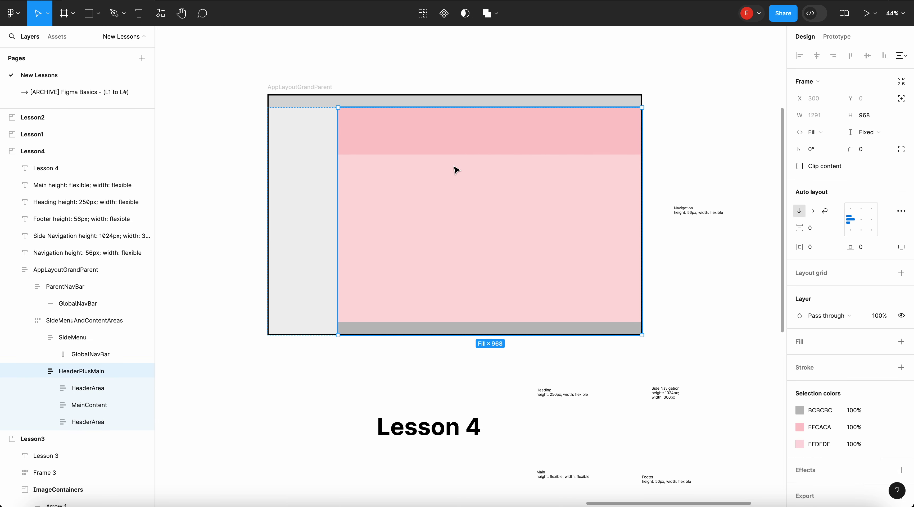
left_click(300, 131)
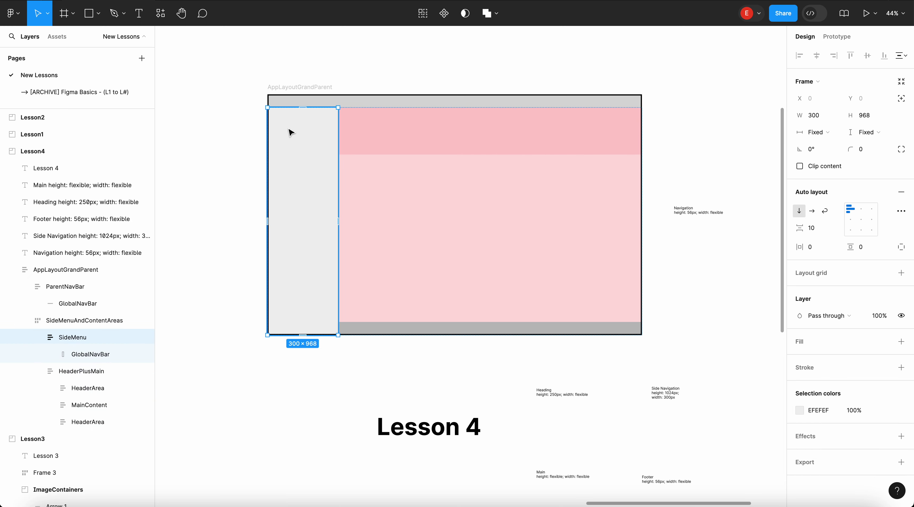
left_click(435, 142)
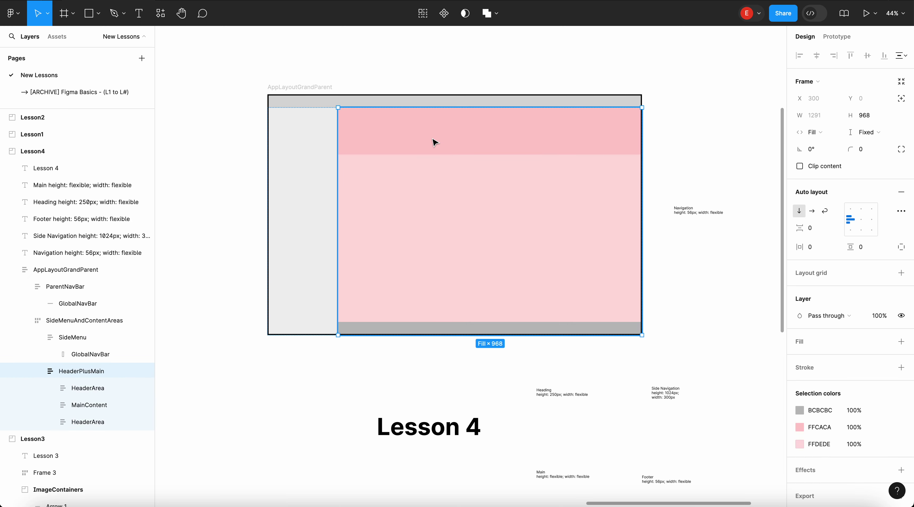
left_click(407, 67)
left_click(408, 155)
left_click(409, 156)
left_click(409, 155)
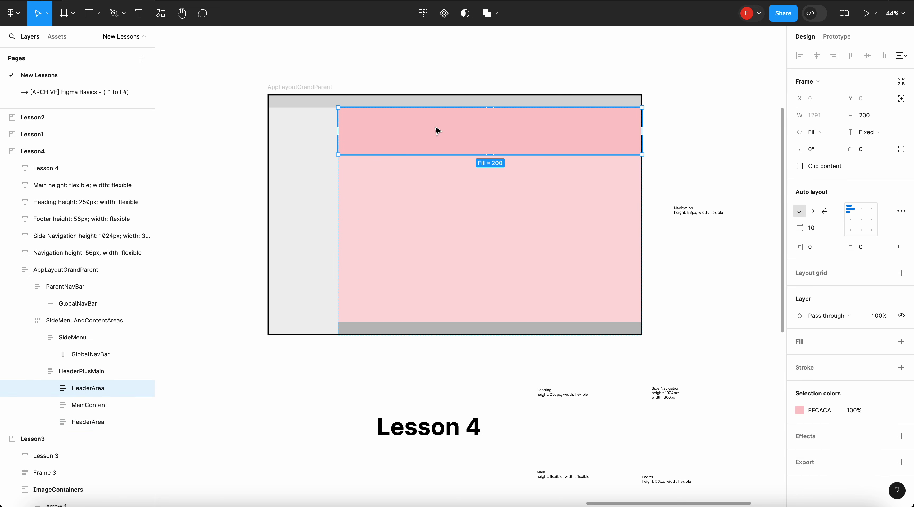
- Wrap the upper HeaderArea and MainContent frames together in a new vertical auto-layout frame inside HeaderPlusMain
left_click(436, 88)
left_click(424, 135)
left_click(425, 135)
left_click(425, 135)
left_click(418, 196, "shift")
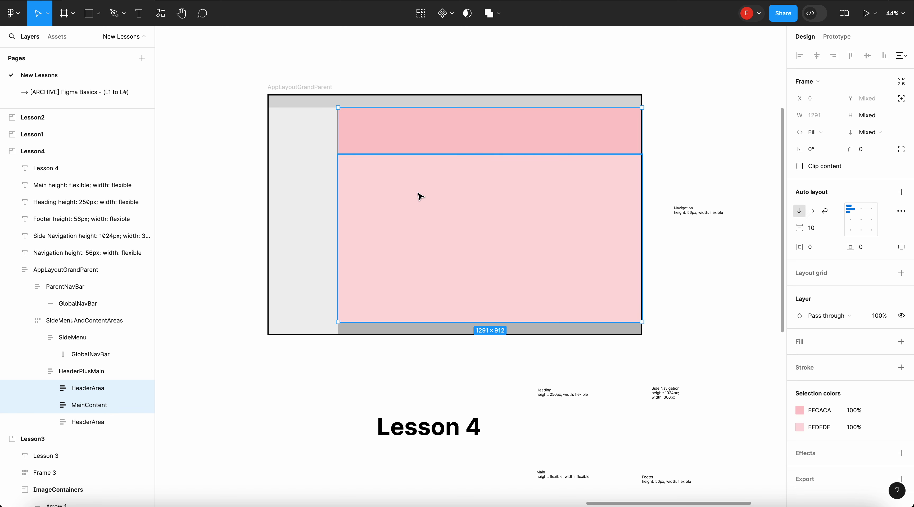
left_click(901, 192)
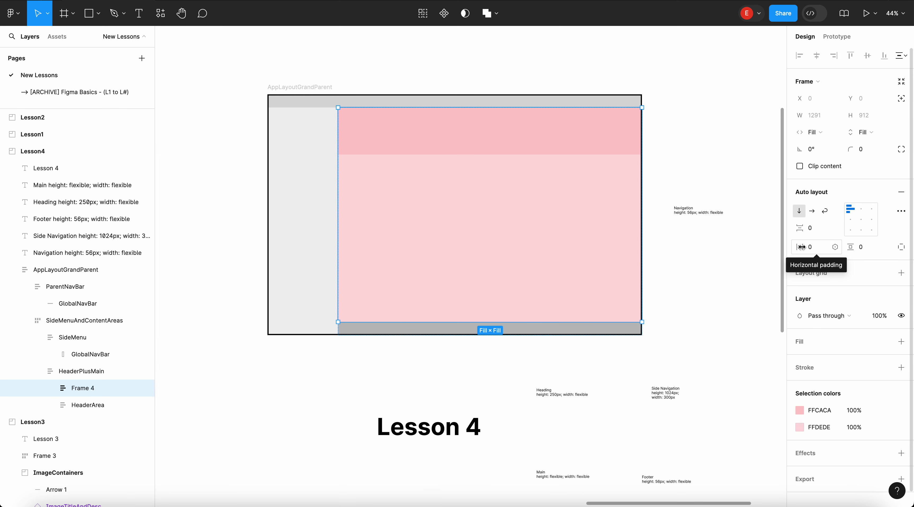
- Try horizontal paddings of 32 and 56 on the frame wrapping HeaderArea and MainContent
left_click(816, 249)
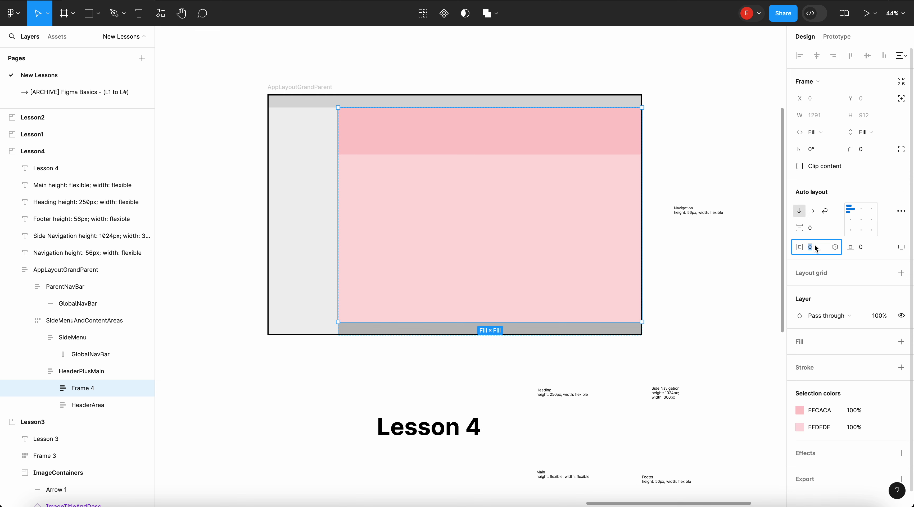
type("32")
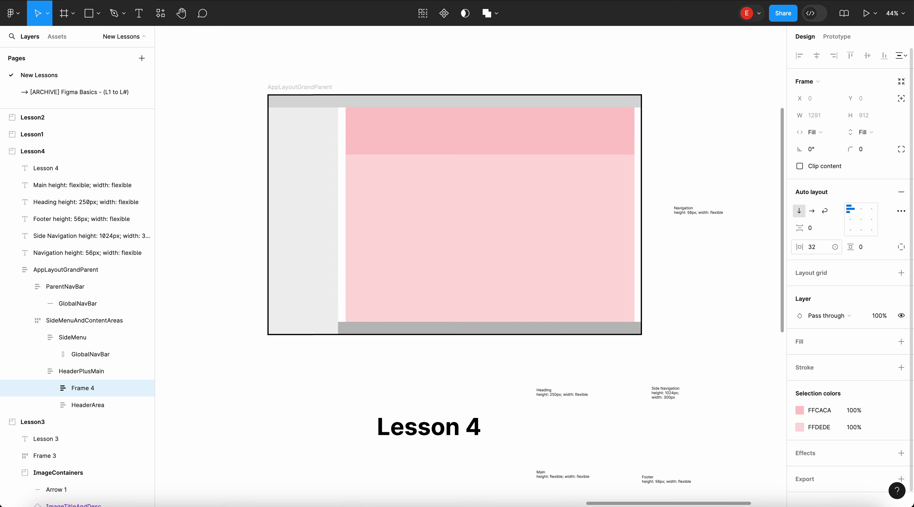
key("Return")
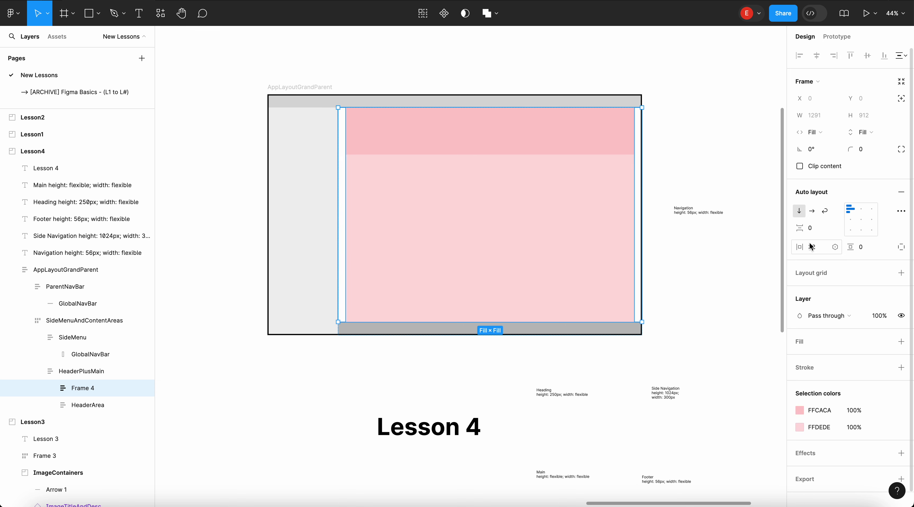
left_click(818, 250)
type("56")
key("Return")
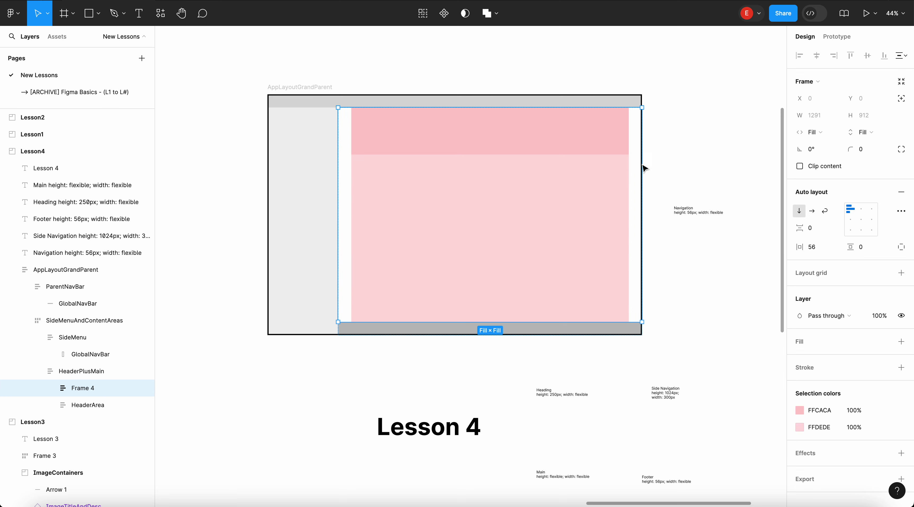
- Hide the SideMenu frame and show it again
left_click(319, 127)
left_click(319, 134)
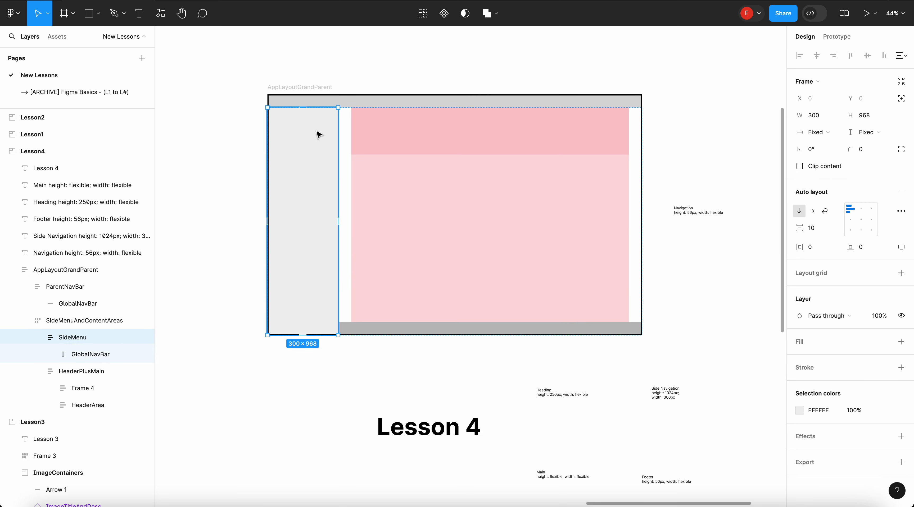
left_click(144, 337)
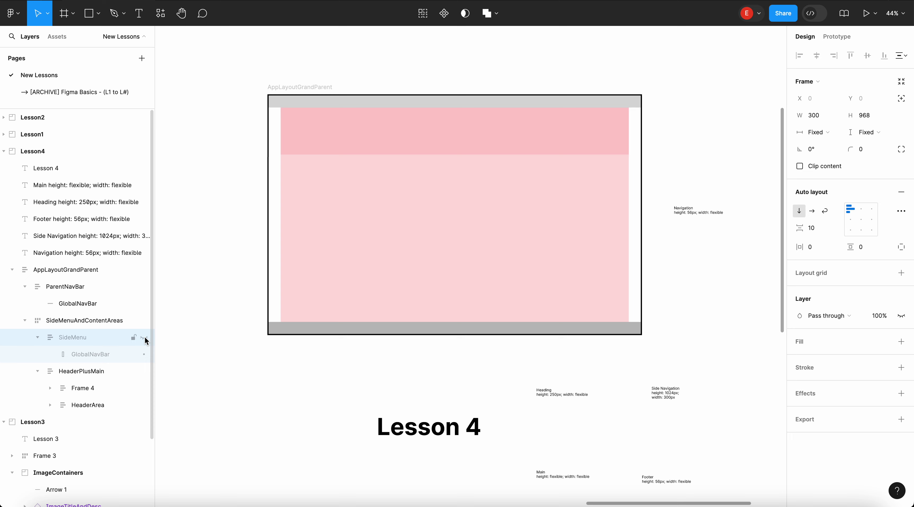
left_click(144, 337)
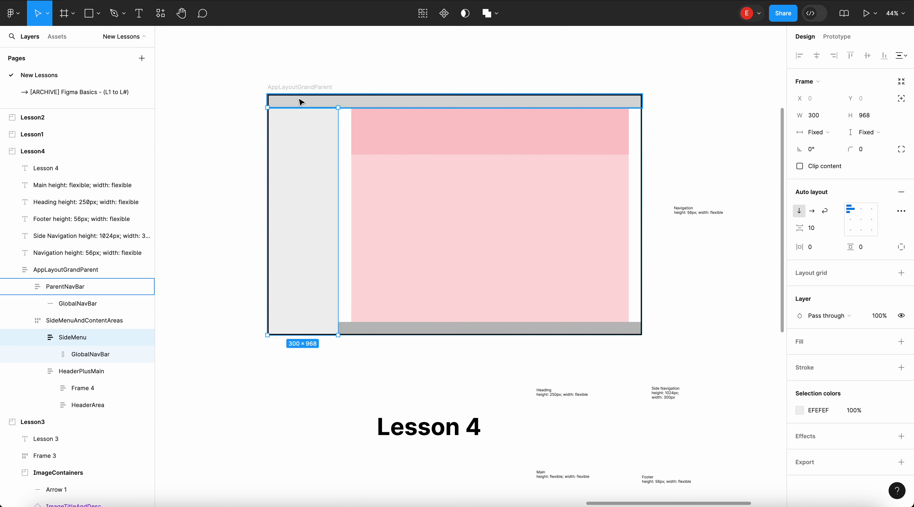
- Set the horizontal padding of Frame 4, which wraps the header and main content, to 0
scroll(343, 112, "up", 5)
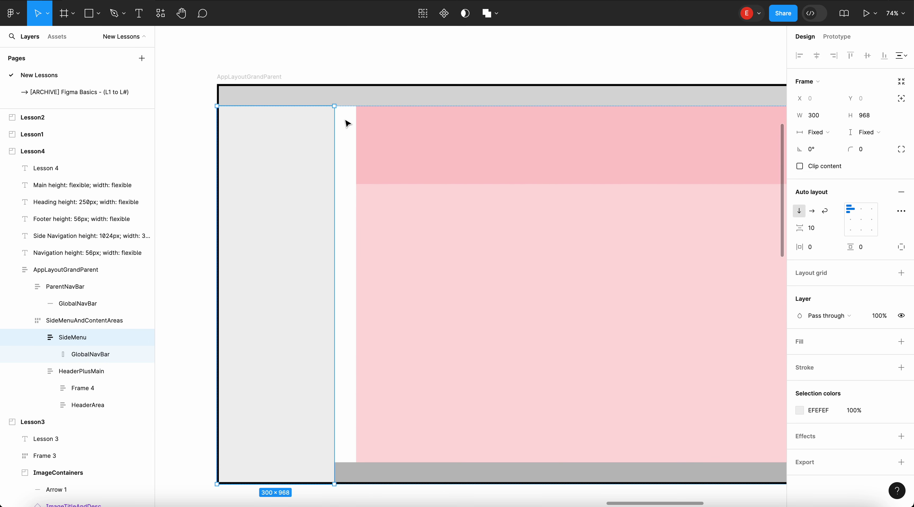
left_click(367, 147)
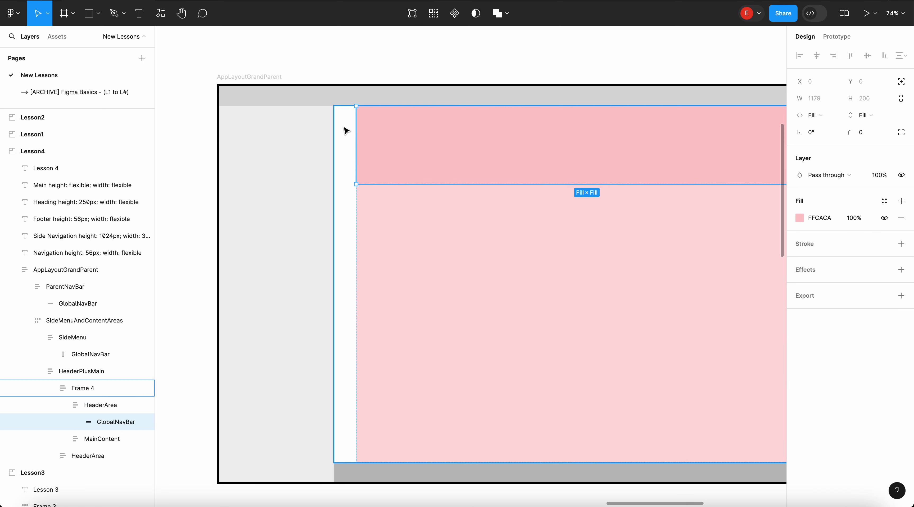
scroll(344, 128, "up", 6)
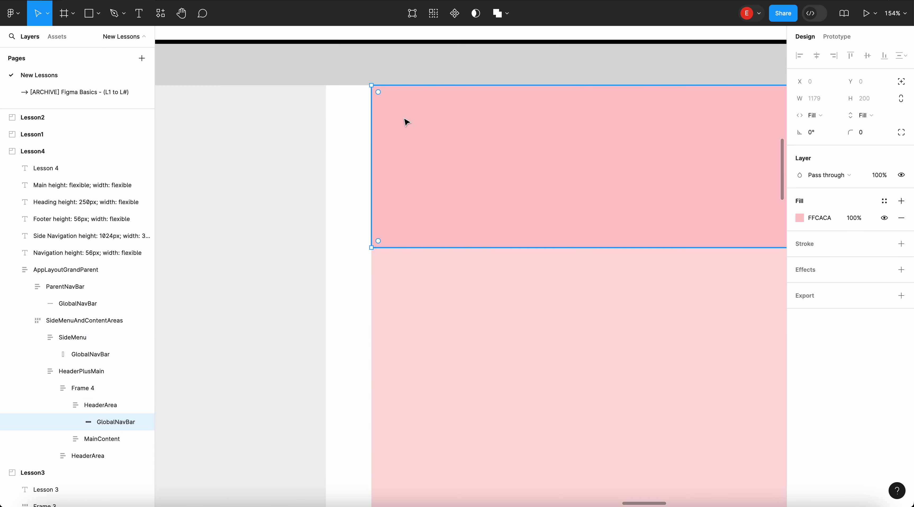
left_click(393, 73)
left_click(394, 128)
left_click(394, 128)
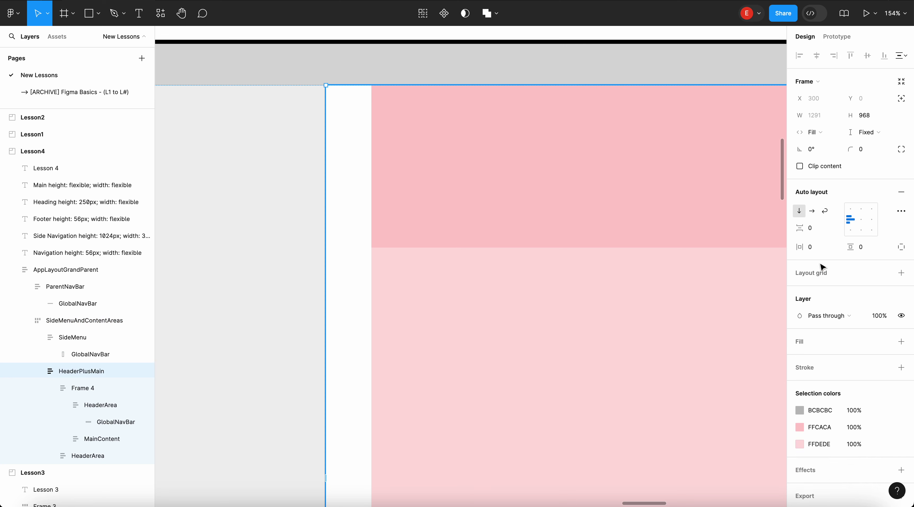
left_click(602, 267)
left_click(815, 248)
type("0")
key("Return")
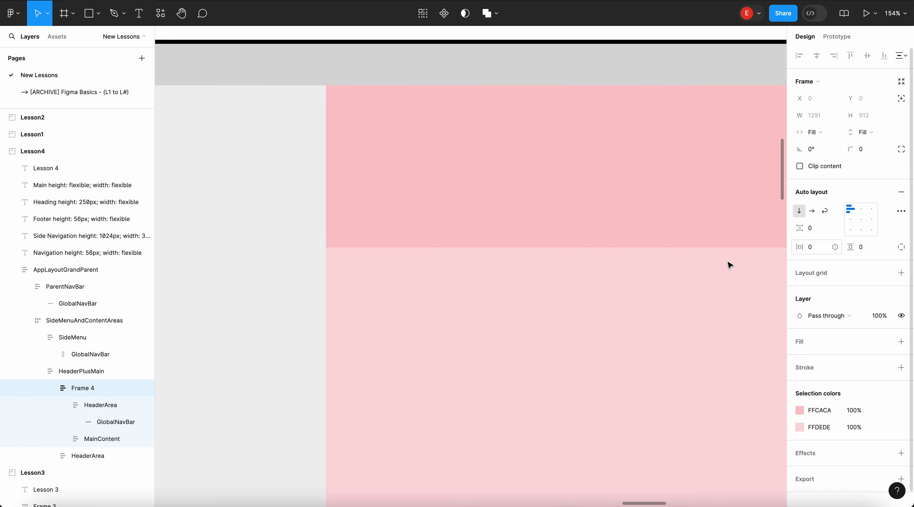
- Undo the last horizontal padding change on Frame 4
scroll(492, 377, "down", 5)
scroll(441, 306, "up", 4)
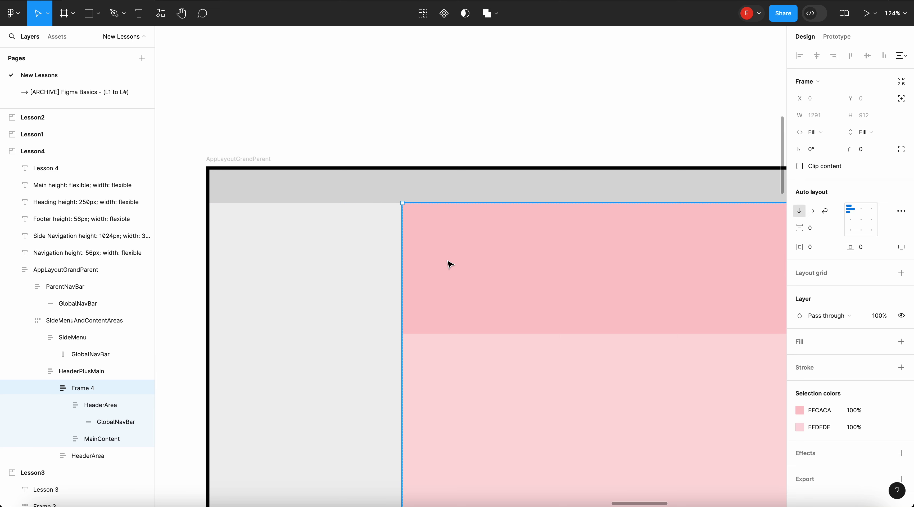
scroll(433, 255, "down", 6)
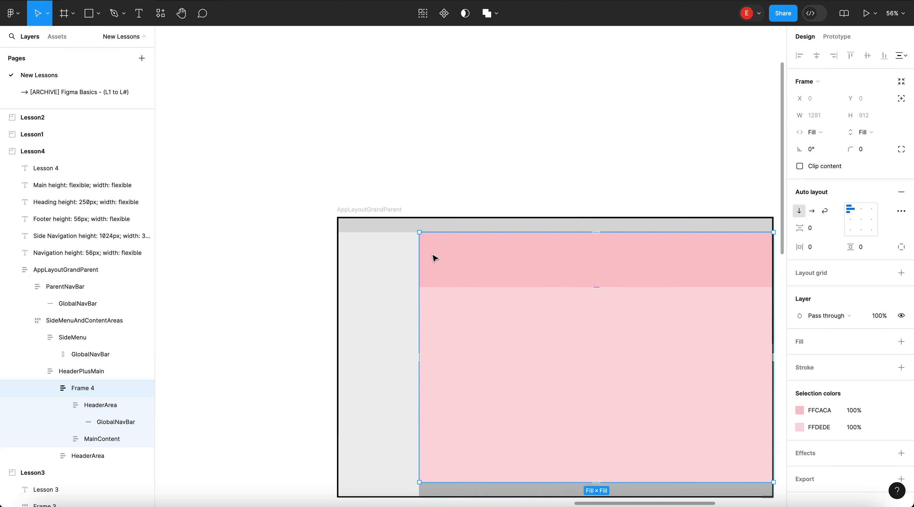
key("super+z")
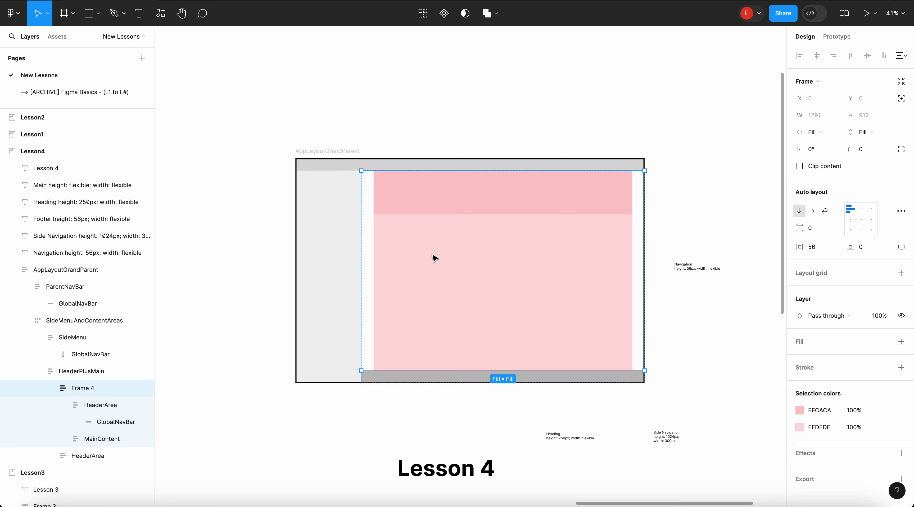
left_click(504, 111)
scroll(503, 111, "up", 2)
scroll(503, 111, "down", 1)
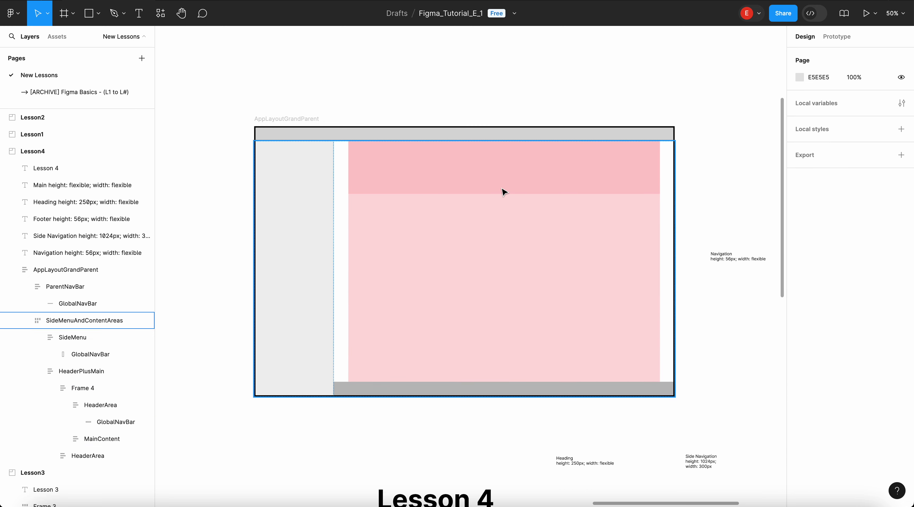
triple_click(502, 190)
left_click(529, 79)
scroll(480, 105, "down", 1)
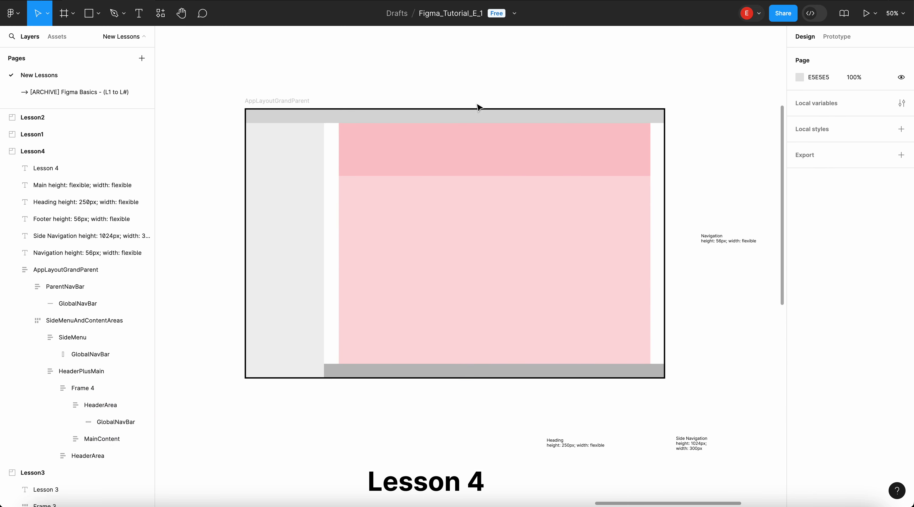
double_click(426, 189)
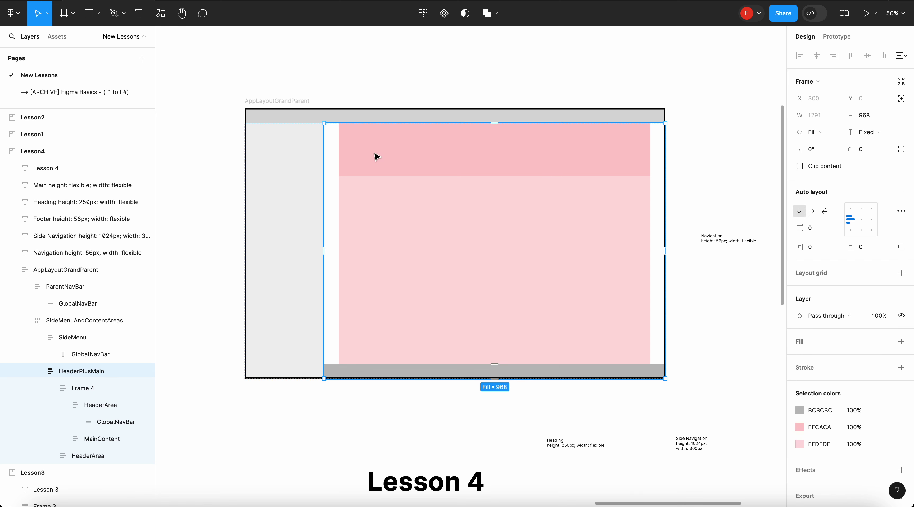
- Duplicate the SideMenu frame twice inside SideMenuAndContentAreas
left_click(292, 151)
key("ctrl+d")
key("ctrl+d")
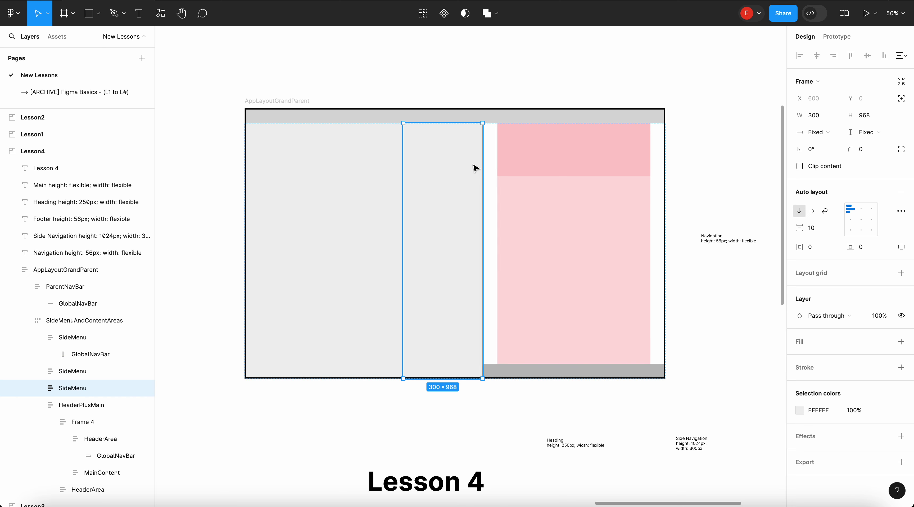
- Set the width of the last SideMenu copy to 32 and delete the other, 300-wide copy
left_click(812, 117)
type("30")
key("Return")
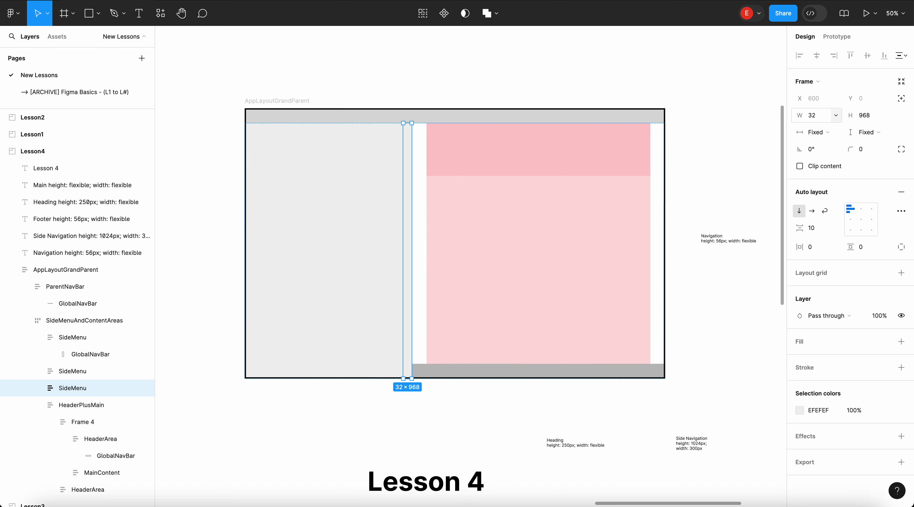
left_click(396, 167)
key("Delete")
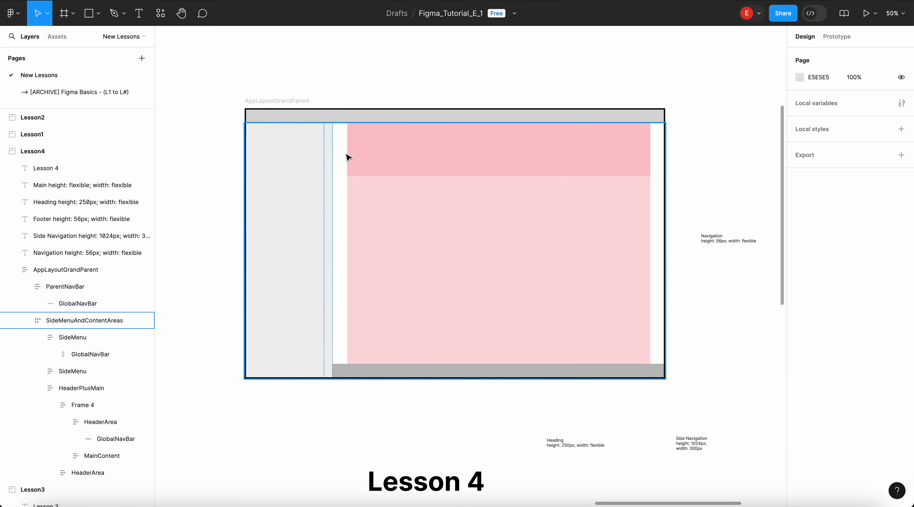
- Recolor the 32-wide SideMenu copy to yellow, F1FF54
left_click(330, 158)
left_click(800, 410)
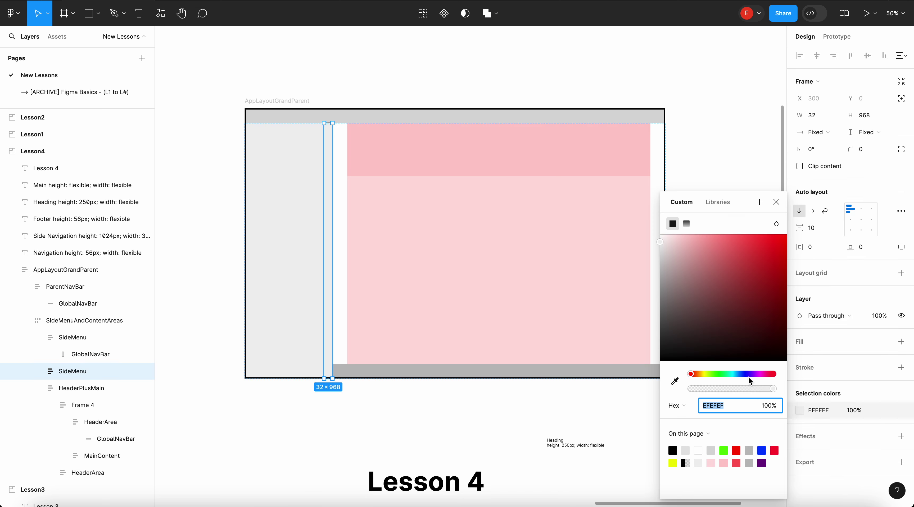
left_click(723, 450)
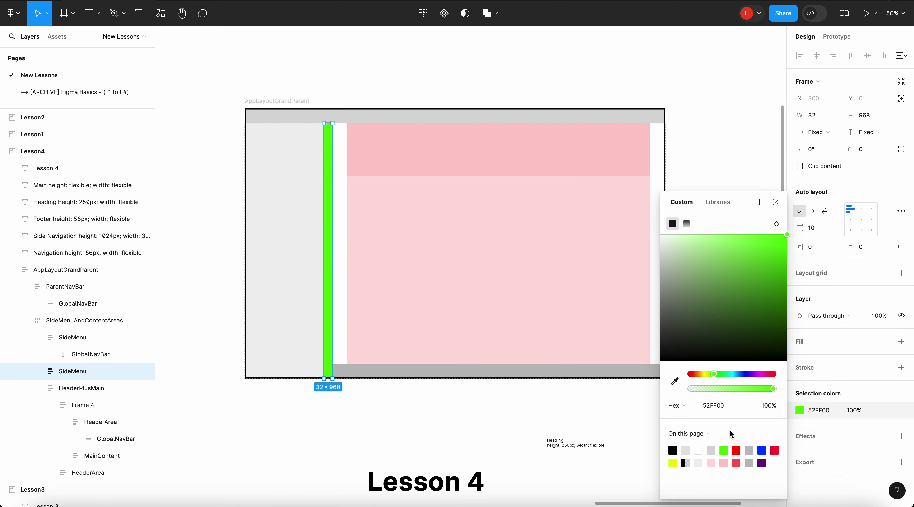
left_click(673, 462)
left_click_drag(685, 294, 736, 224)
key("Escape")
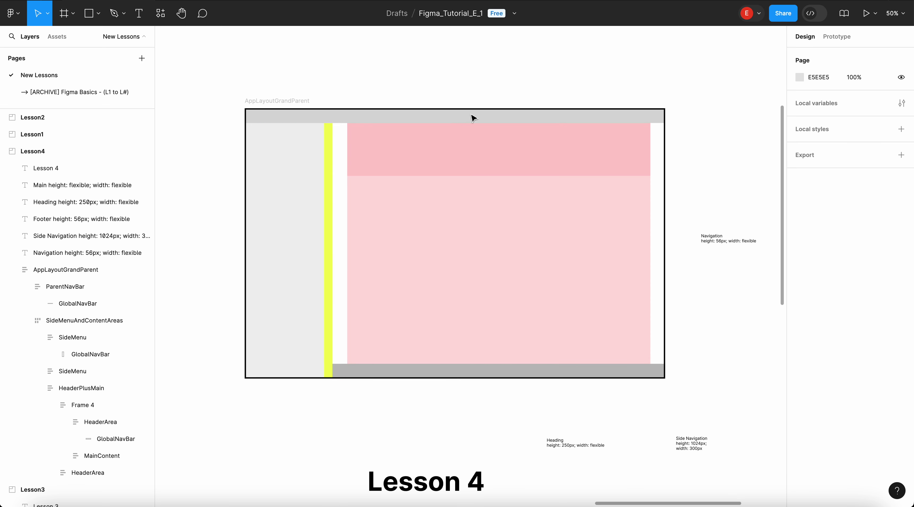
- Cut the yellow 32-wide SideMenu copy out of SideMenuAndContentAreas
double_click(330, 169)
key("Delete")
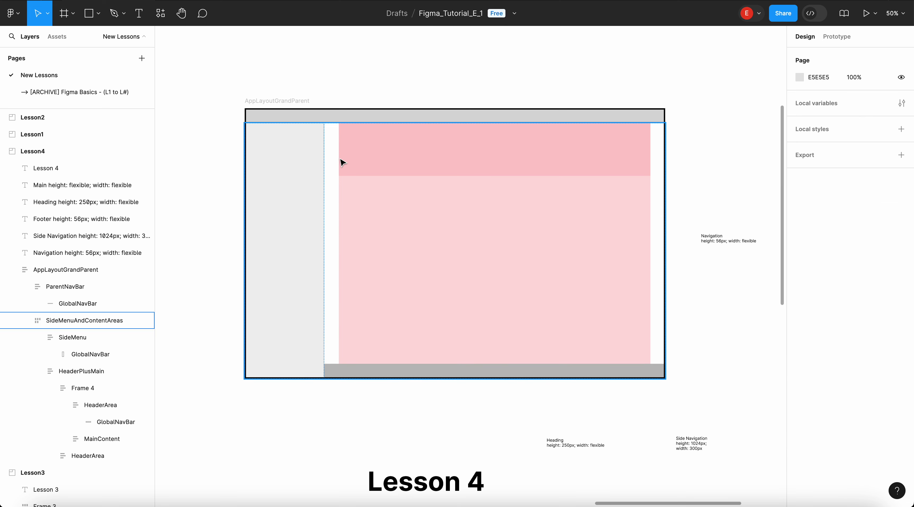
- Try pasting the yellow SideMenu copy into Frame 4 around the header and main content, and undo each paste
left_click(342, 161)
double_click(340, 159)
key("super+v")
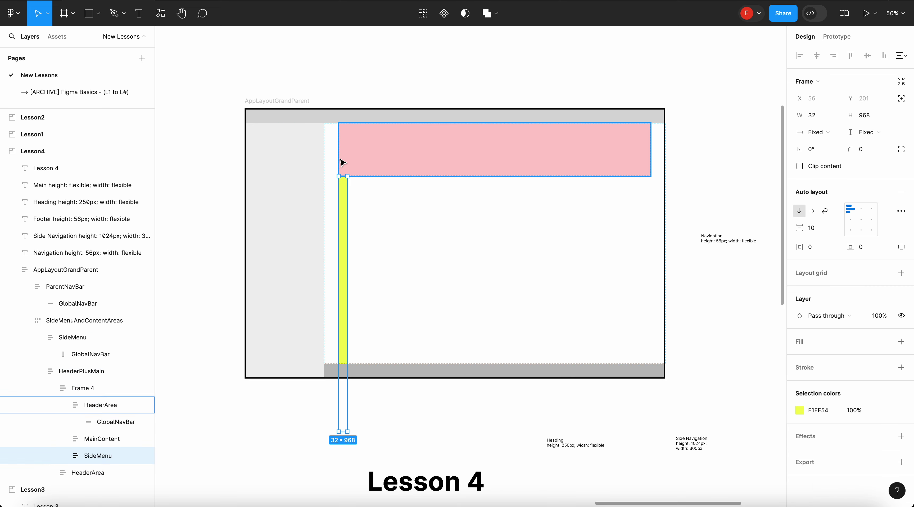
key("super+z")
left_click(331, 157)
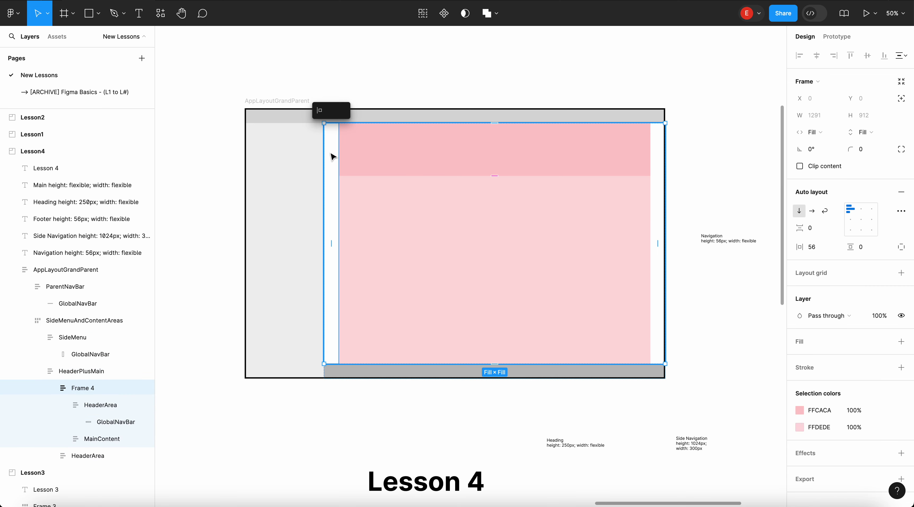
left_click(402, 82)
left_click(382, 160)
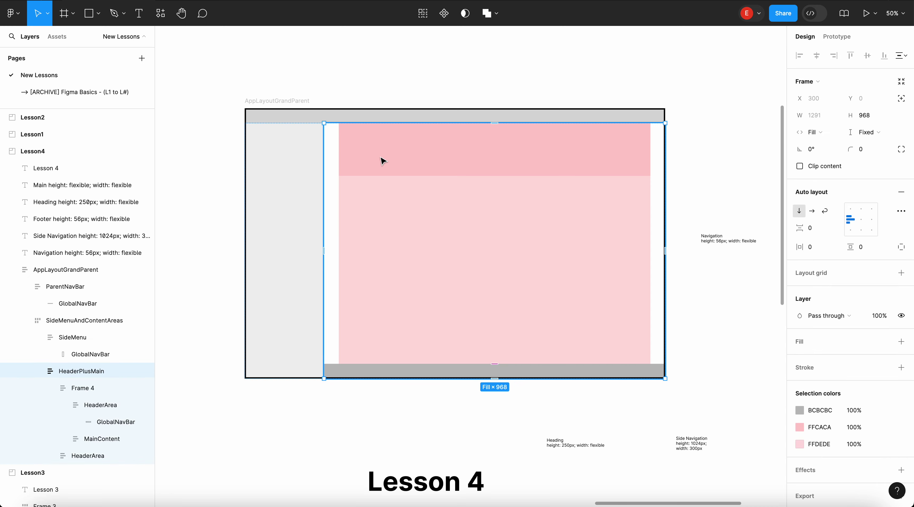
double_click(382, 159)
key("super+v")
key("super+z")
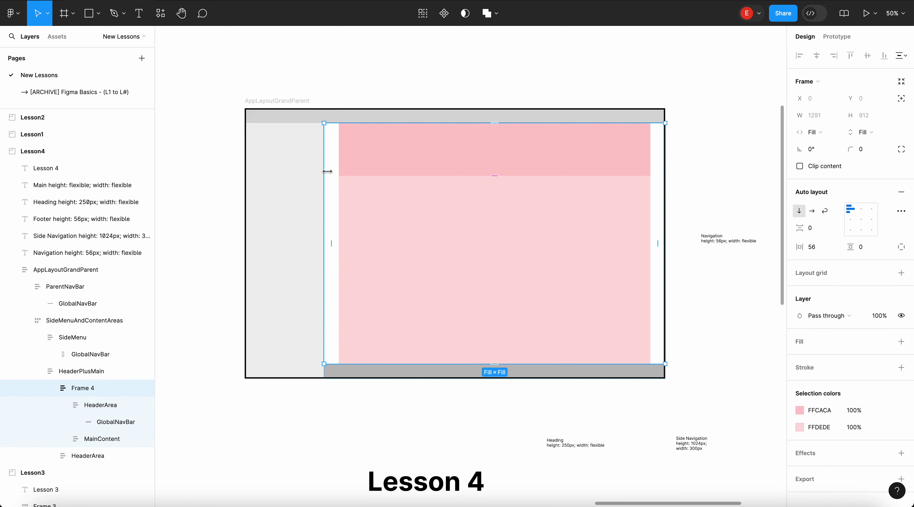
- Try pasting the yellow SideMenu copy into the HeaderPlusMain frame, and undo the paste
left_click(371, 78)
left_click(367, 204)
double_click(367, 204)
key("super+v")
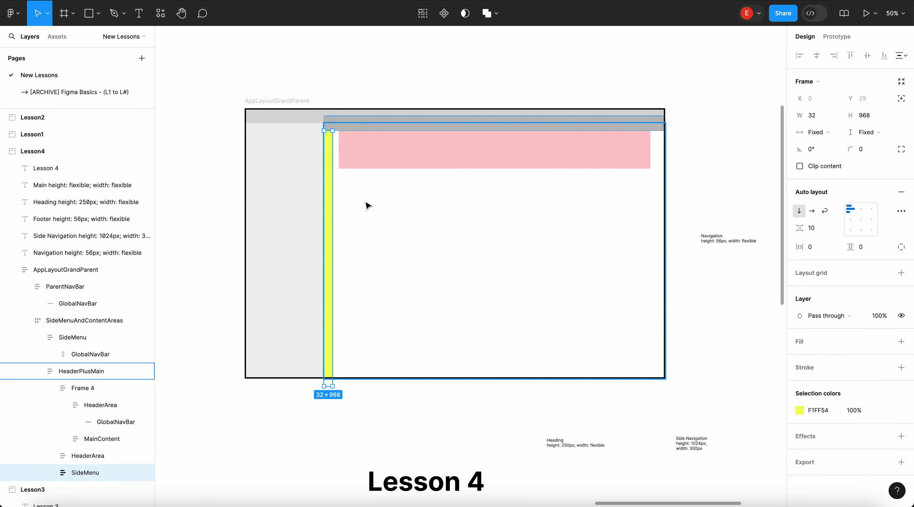
key("super+z")
- Remove the side gaps around the header and main content by setting Frame 4's horizontal padding to 0
left_click(88, 391)
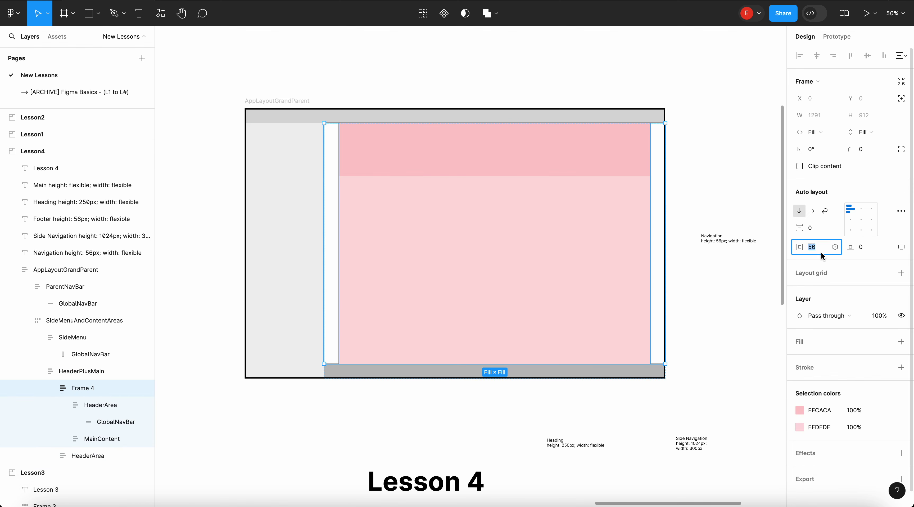
type("0")
key("Return")
left_click(604, 176)
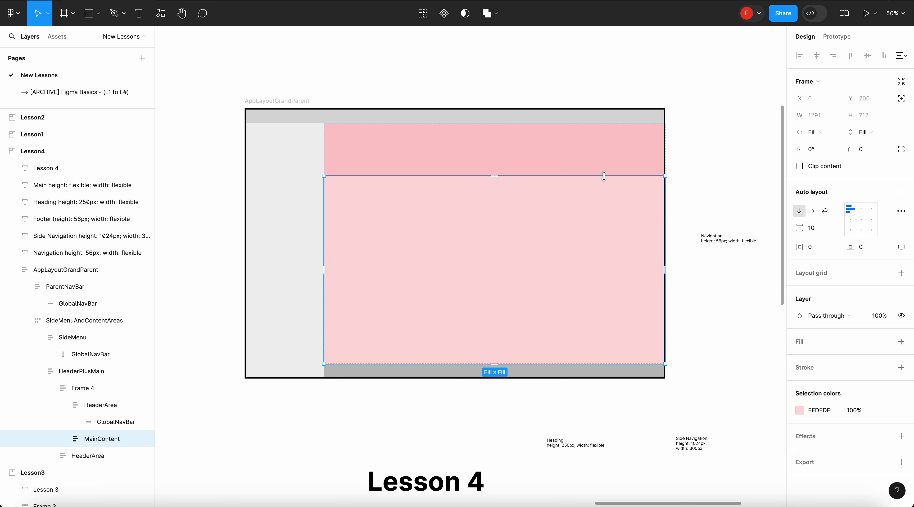
- Paste the yellow 32-wide SideMenu copy into the HeaderPlusMain frame
left_click(657, 88)
double_click(611, 195)
key("super+v")
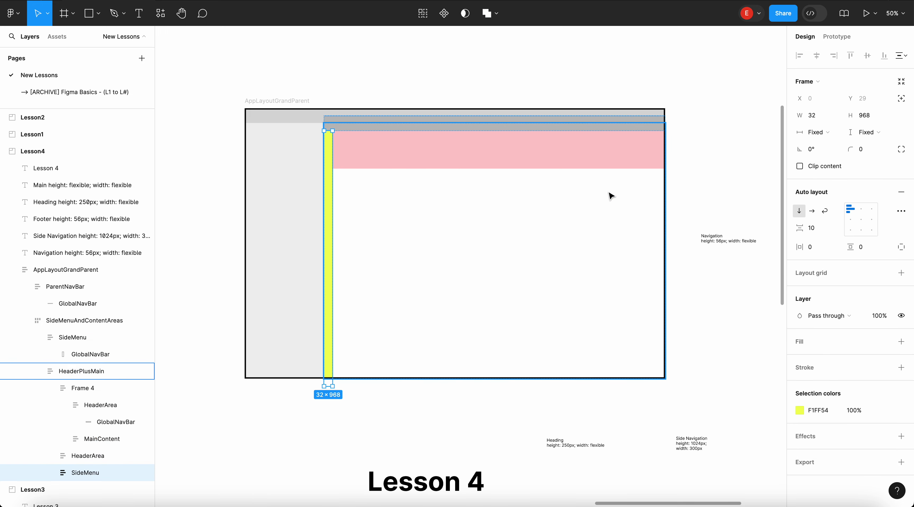
- Set the yellow SideMenu copy's height to fill container and place it above the footer in HeaderPlusMain
left_click(474, 159)
left_click(866, 135)
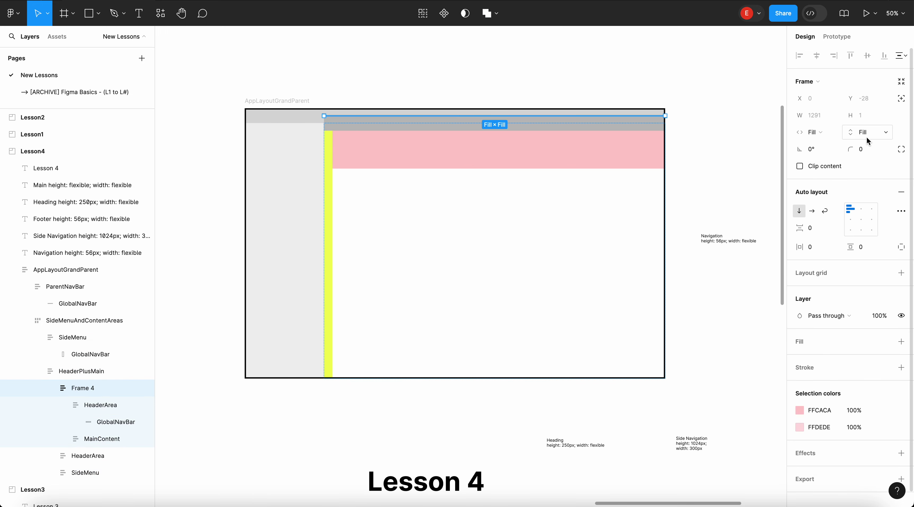
left_click(865, 128)
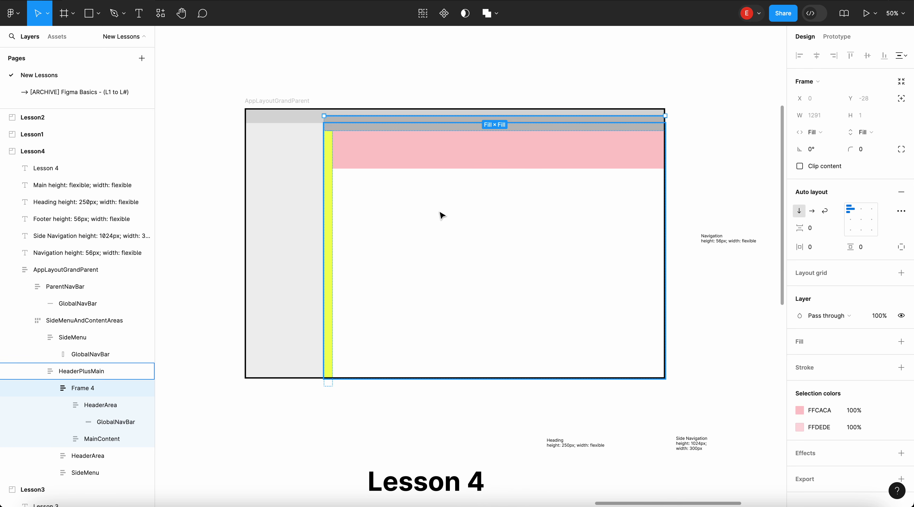
left_click(328, 210)
left_click(861, 134)
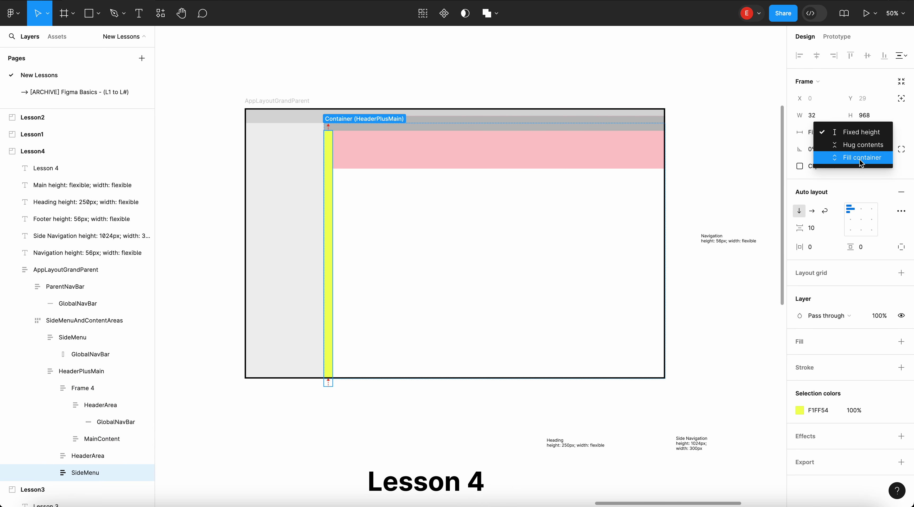
left_click(858, 159)
mouse_move(333, 299)
left_mouse_down()
mouse_move(333, 197)
mouse_move(334, 296)
left_mouse_up()
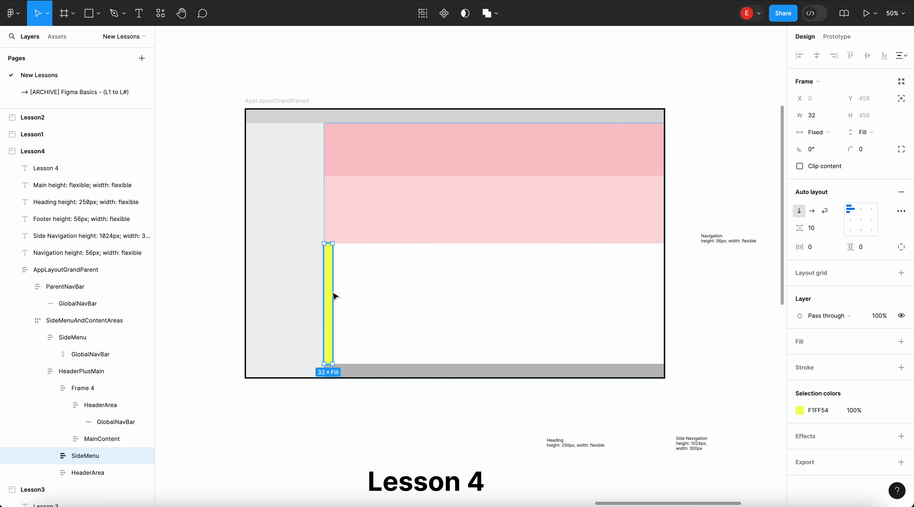
- Try a horizontal layout direction on HeaderPlusMain and switch it back to vertical
left_click(417, 245)
left_click(422, 284)
left_click(815, 212)
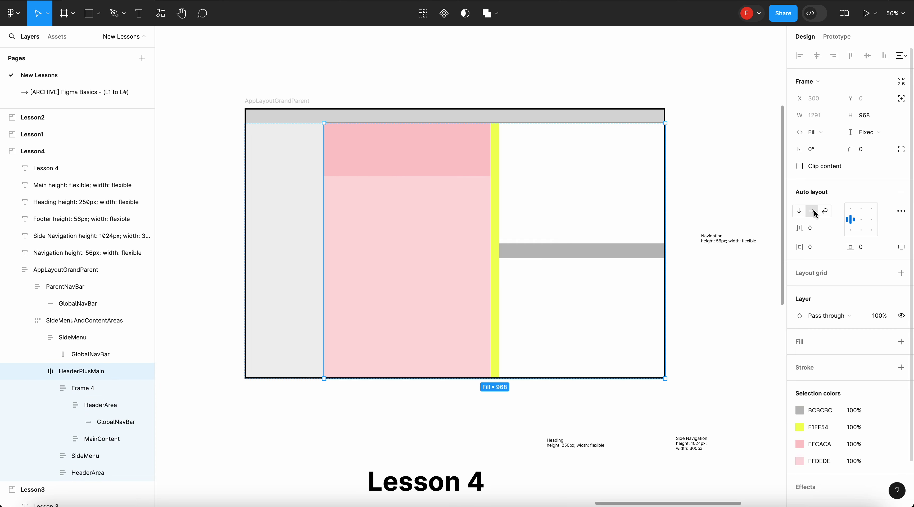
left_click(800, 210)
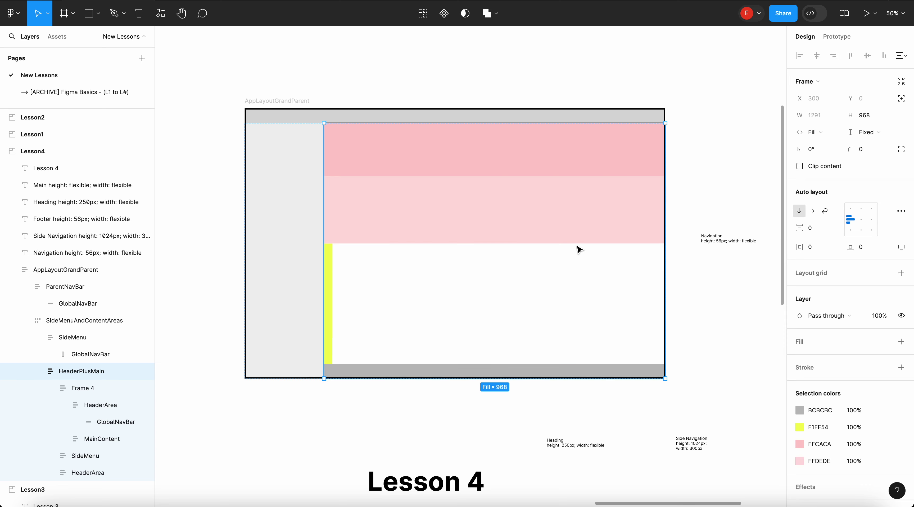
- Move the yellow SideMenu from HeaderPlusMain into Frame 4 and place it before HeaderArea and MainContent
left_click(332, 271)
key("Delete")
left_click(366, 222)
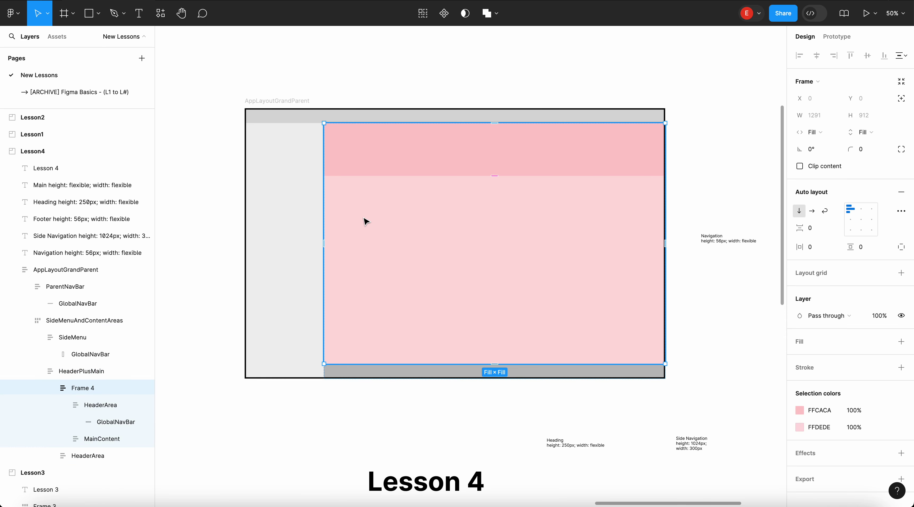
left_click(63, 405)
key("ctrl+z")
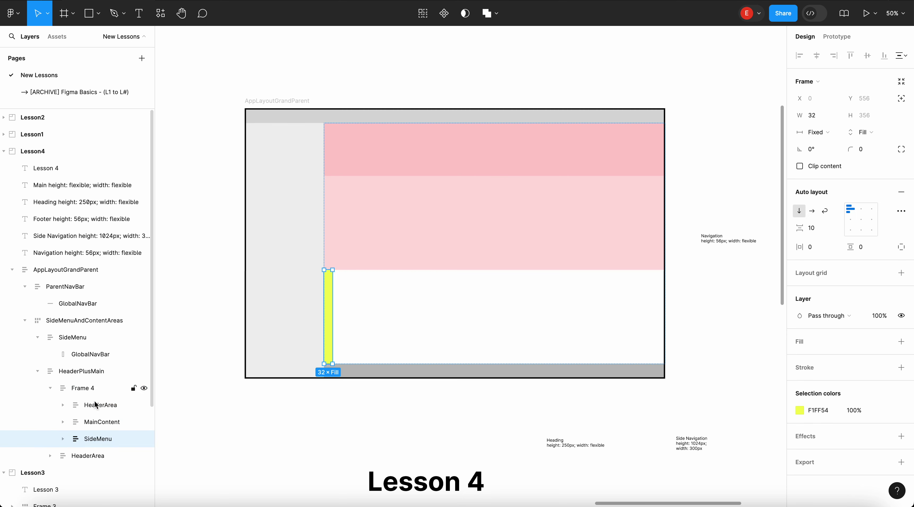
left_click_drag(93, 438, 95, 396)
- Group HeaderArea and MainContent in a new auto layout frame, and set Frame 4's layout direction to wrap
left_click(99, 422)
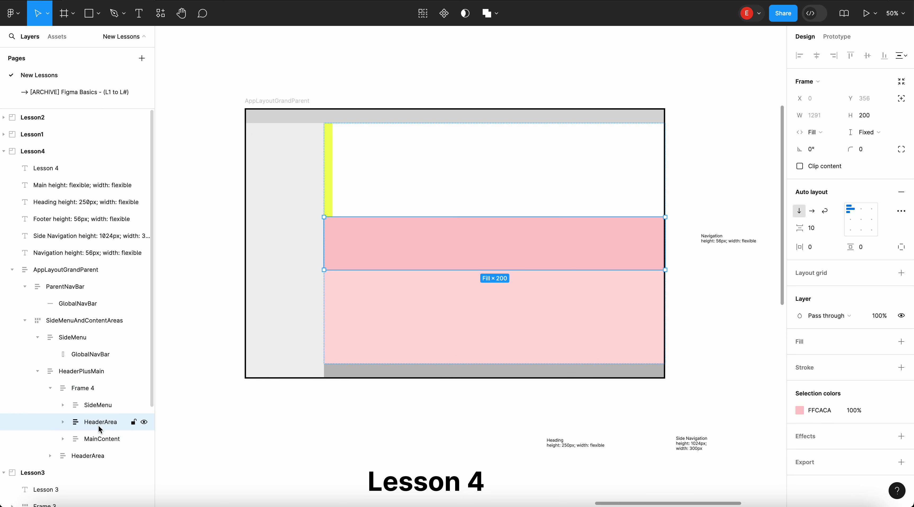
left_click(101, 439, "shift")
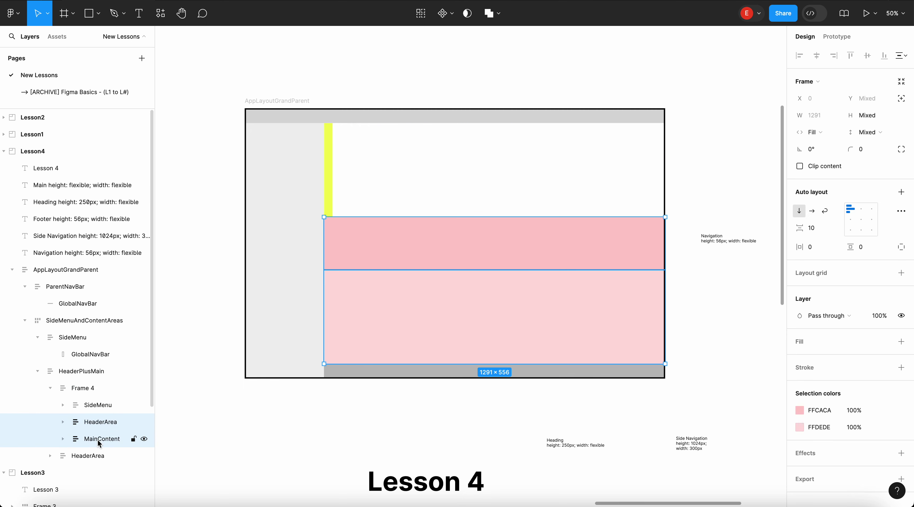
left_click(901, 192)
left_click(92, 387)
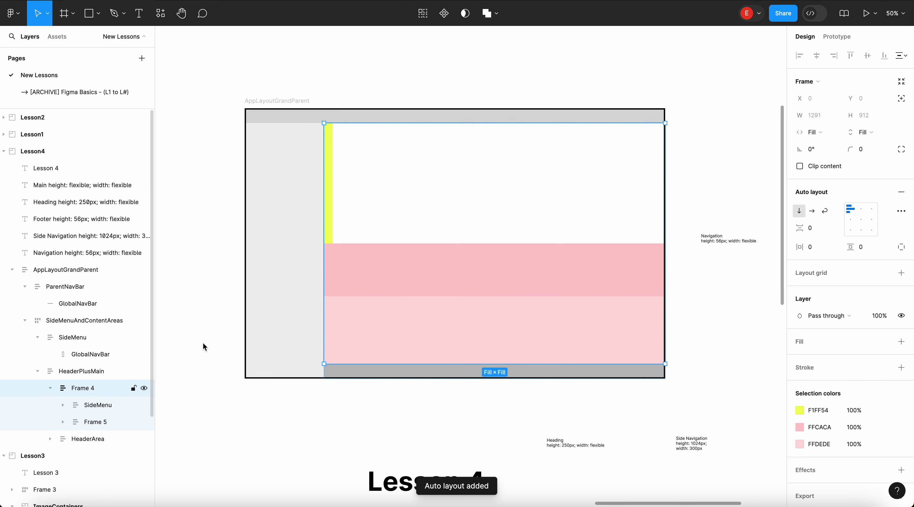
left_click(814, 212)
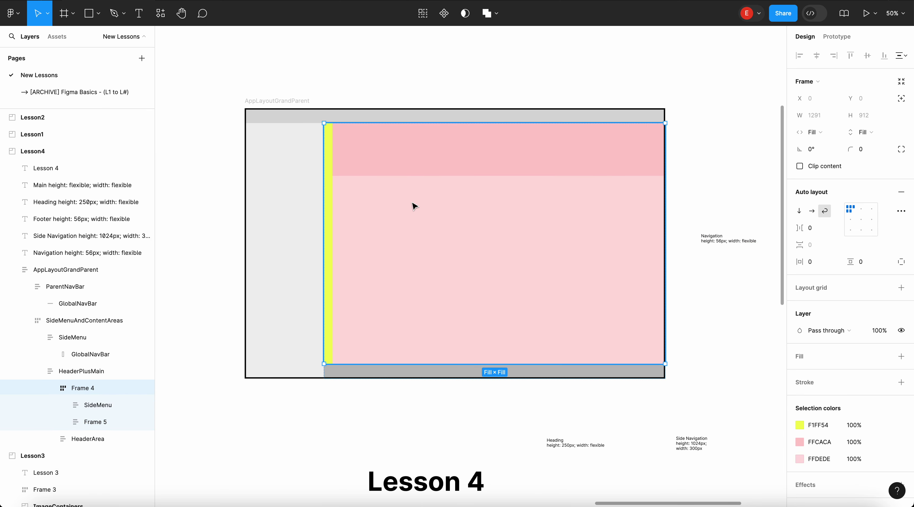
left_click(449, 82)
- Duplicate the yellow SideMenu in Frame 4 and place the copy on the far side of the header and main content
double_click(334, 162)
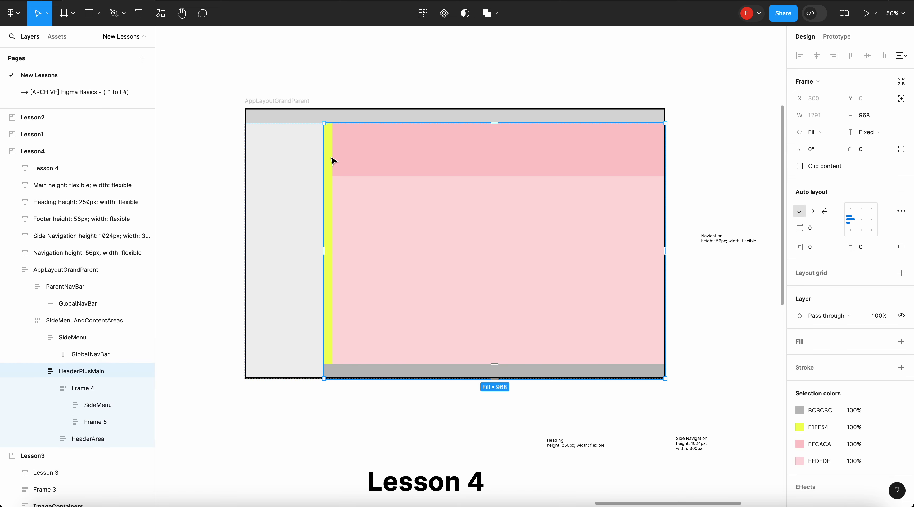
double_click(334, 162)
double_click(334, 161)
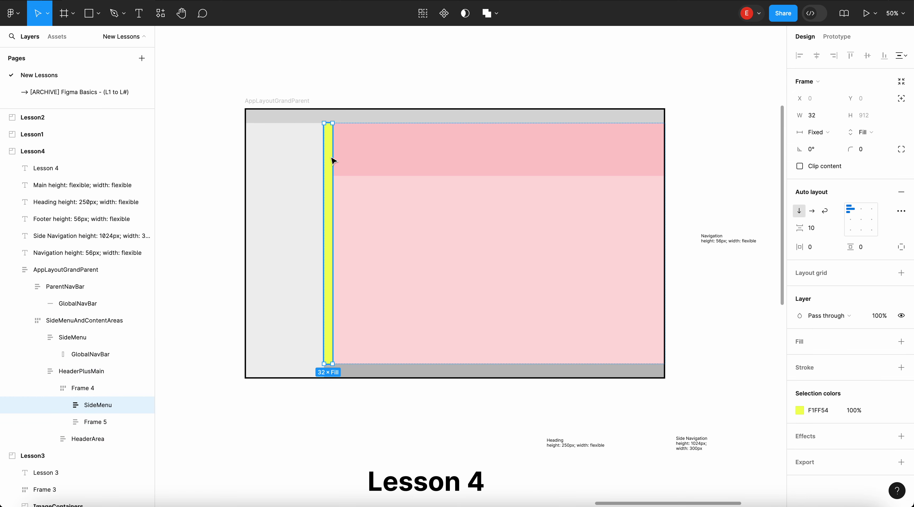
key("ctrl+d")
left_click_drag(339, 158, 655, 149)
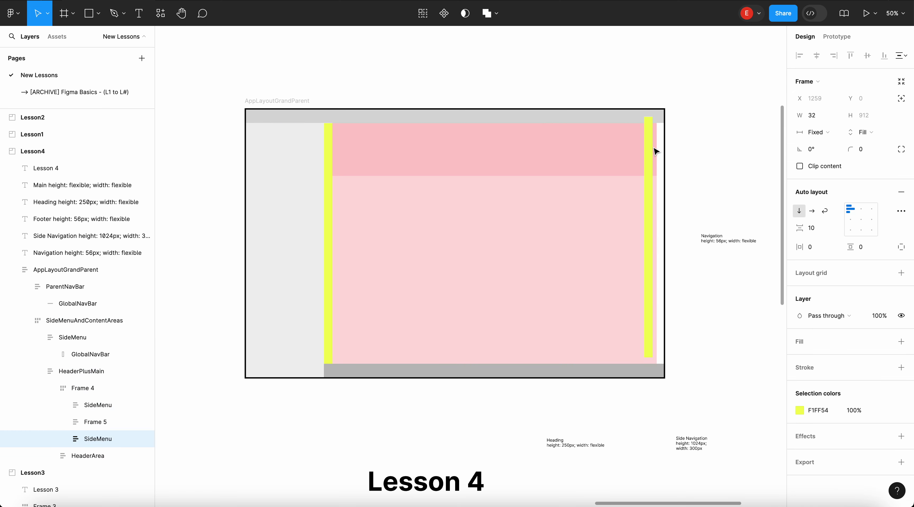
left_click(694, 136)
- Try a horizontal padding of 32 and a vertical padding of 32 on Frame 5, undoing each one
left_click(479, 181)
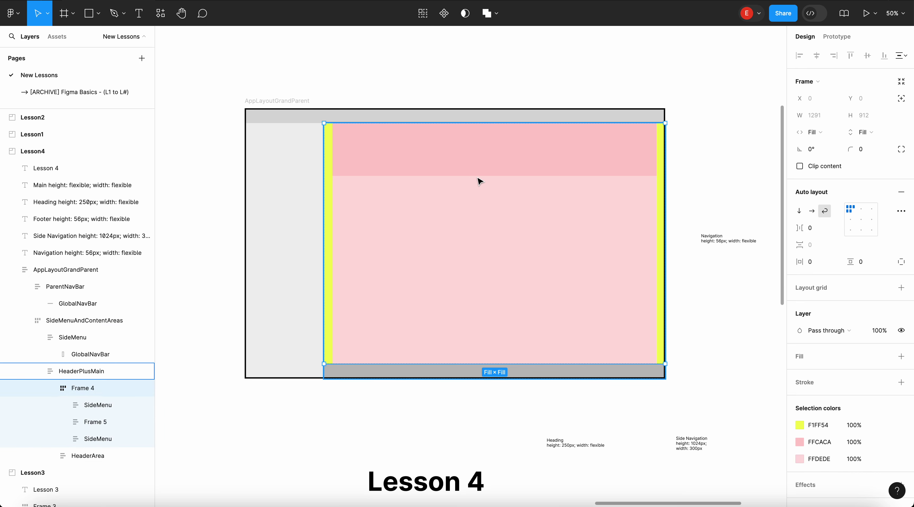
left_click(540, 200)
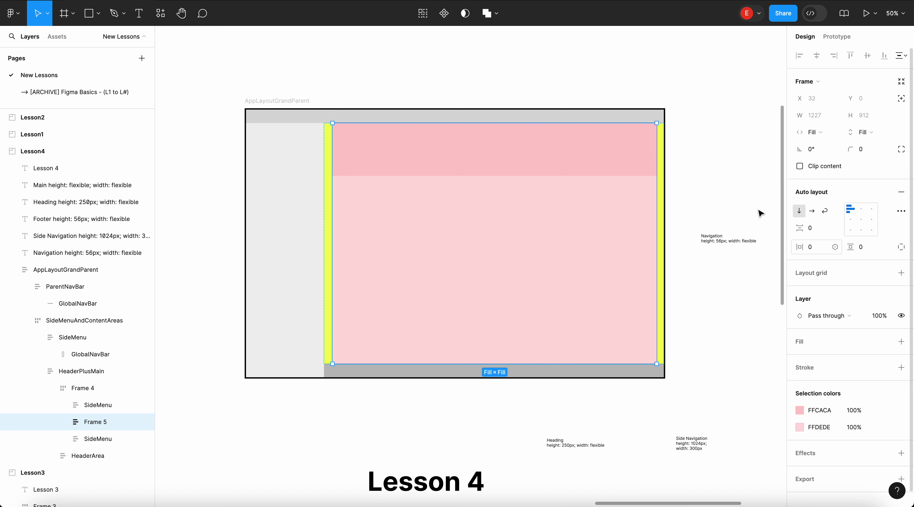
scroll(657, 122, "up", 5)
scroll(673, 153, "down", 3)
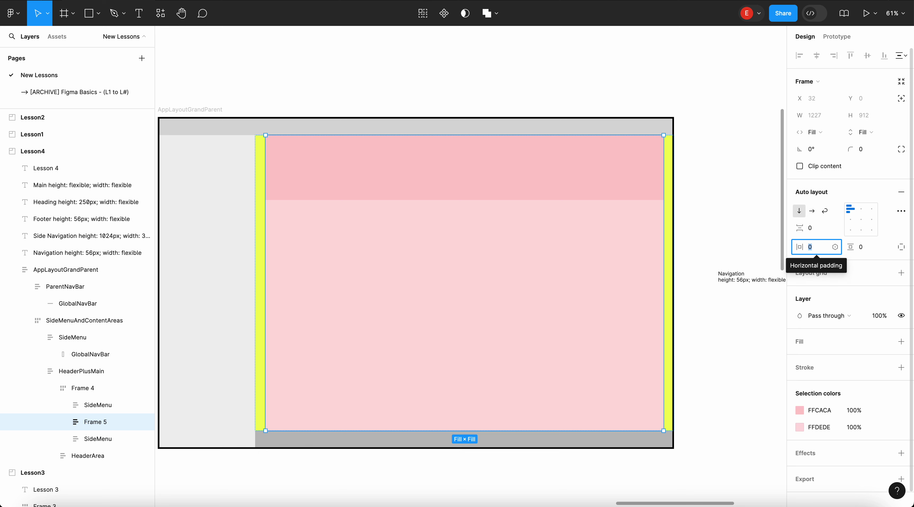
type("32")
key("Return")
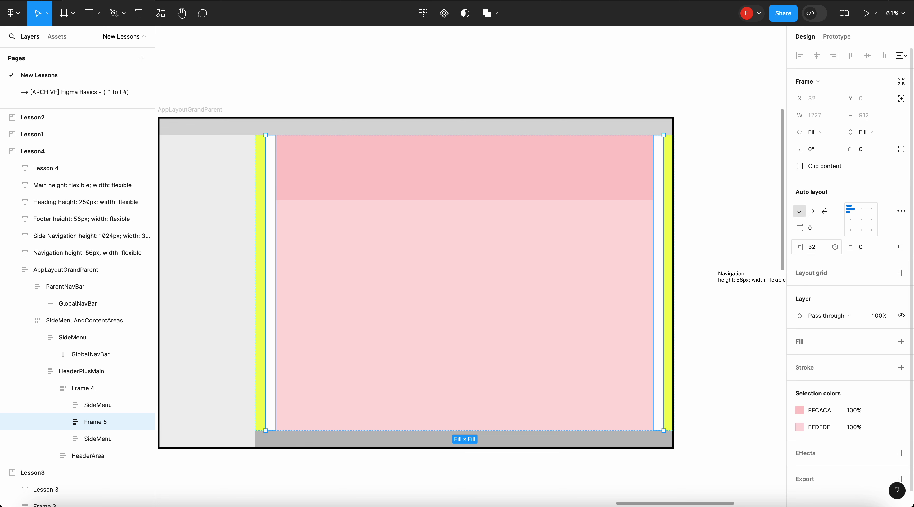
key("ctrl+z")
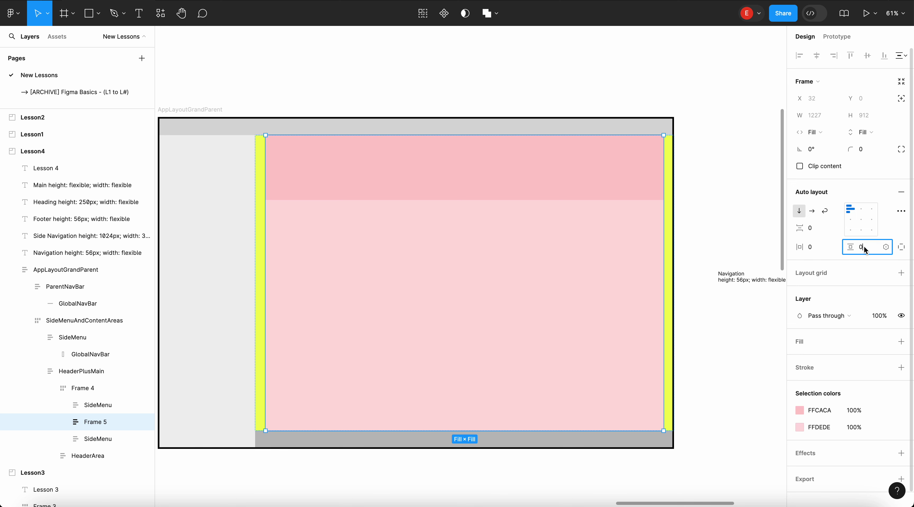
type("32")
key("Return")
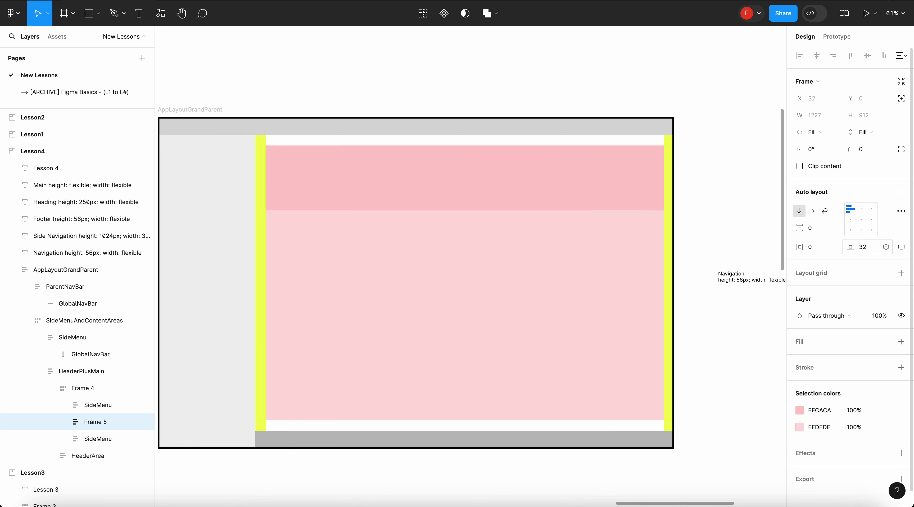
key("ctrl+z")
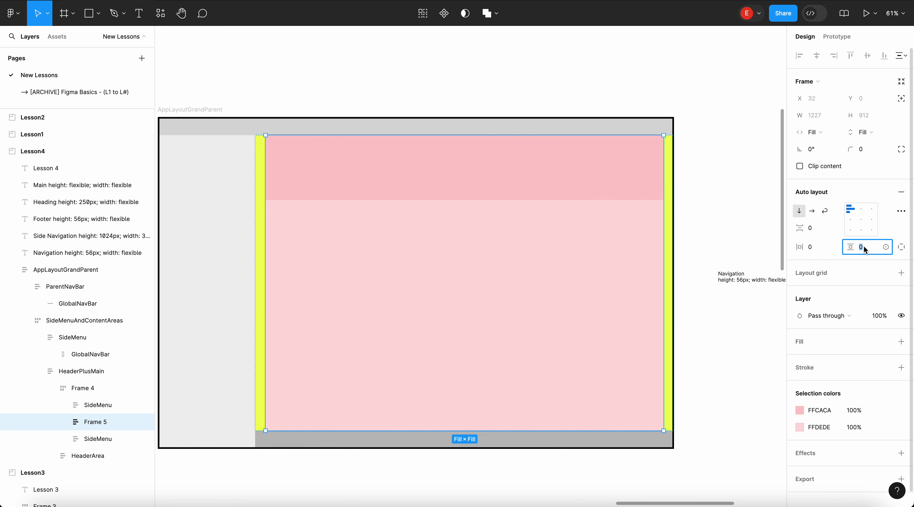
- Set Frame 5's vertical padding to 16, and try a horizontal padding of 32 before undoing it
type("16")
key("Return")
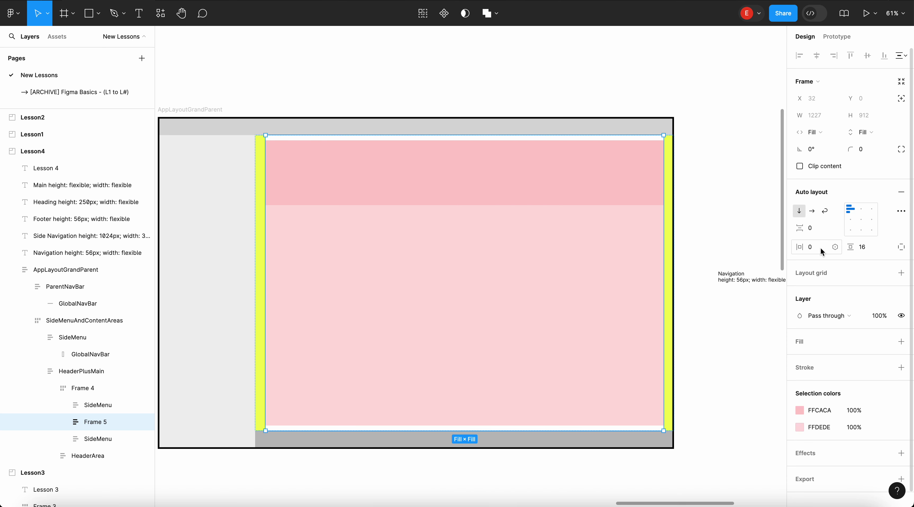
type("32")
key("Return")
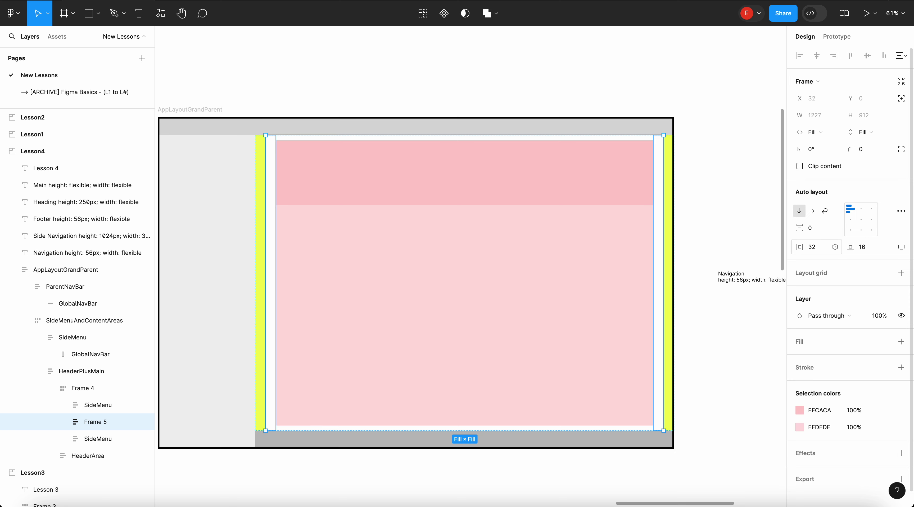
left_click(711, 178)
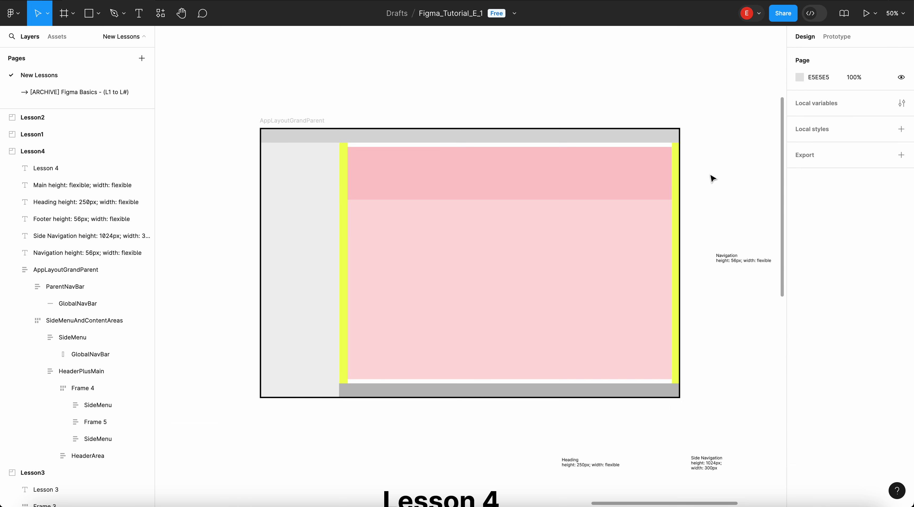
- Remove the gaps above the header and below the main content by setting Frame 5's vertical padding to 0
left_click(587, 225)
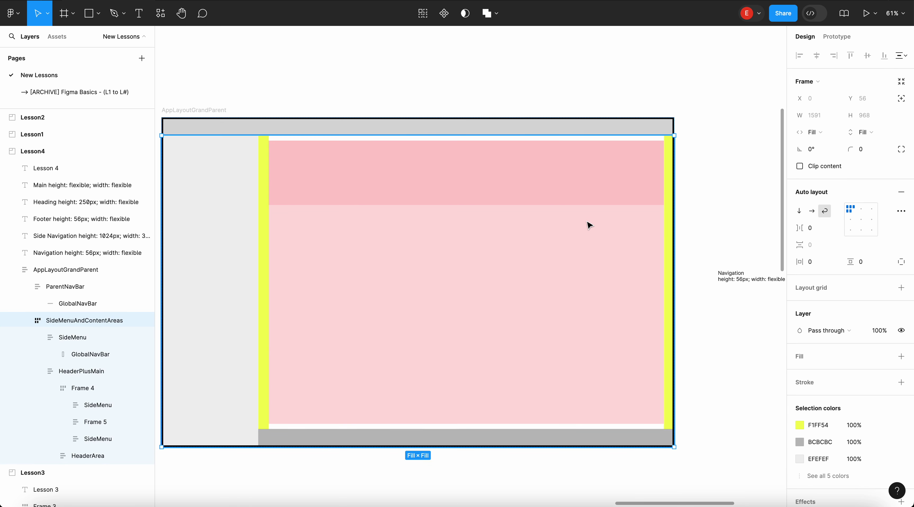
double_click(598, 251)
left_click(526, 266)
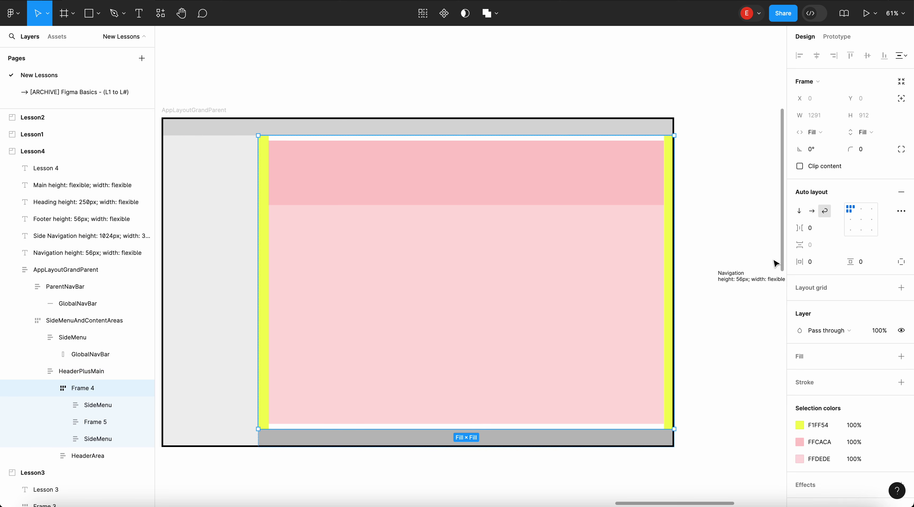
left_click(718, 151)
left_click(646, 181)
left_click(608, 194)
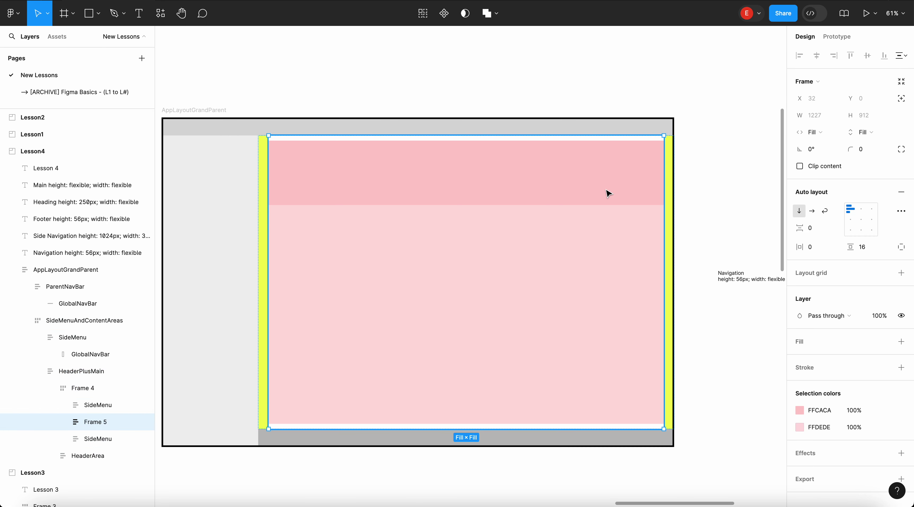
left_click(877, 246)
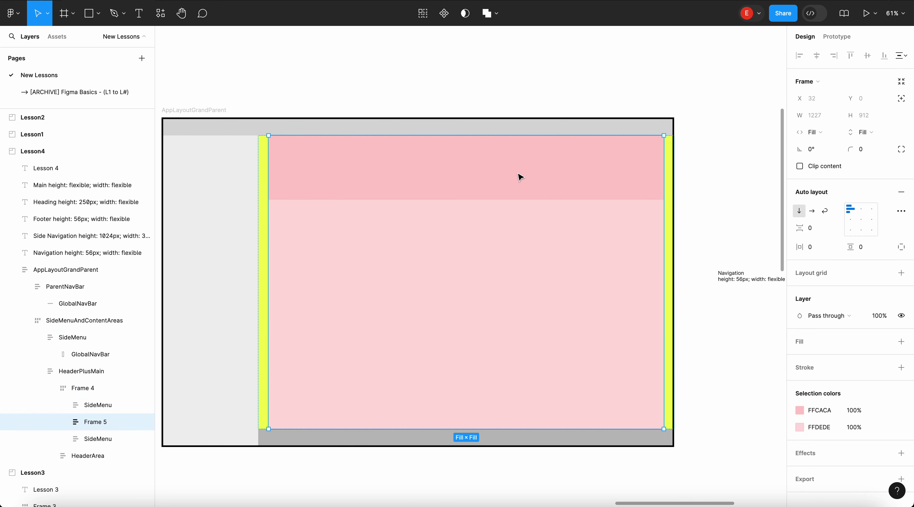
left_click(414, 88)
- Cut the "Navigation height: 56px; width: flexible" text label from beside the layout
scroll(414, 88, "down", 2)
scroll(414, 88, "down", 1)
scroll(414, 88, "left", 1)
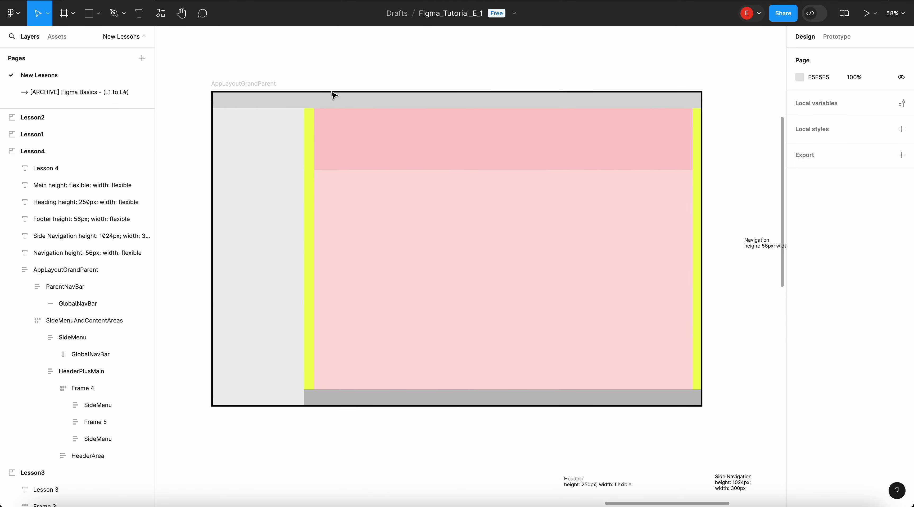
scroll(431, 137, "down", 3, "ctrl")
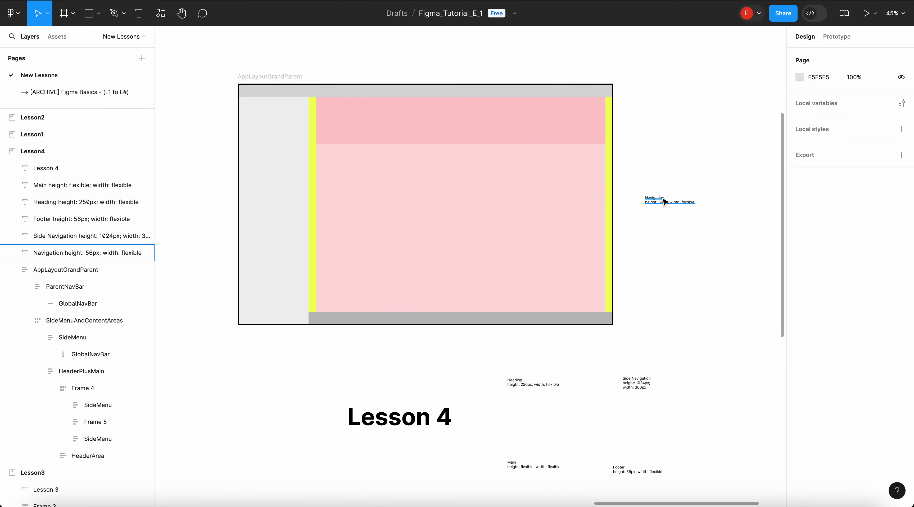
left_click(664, 201)
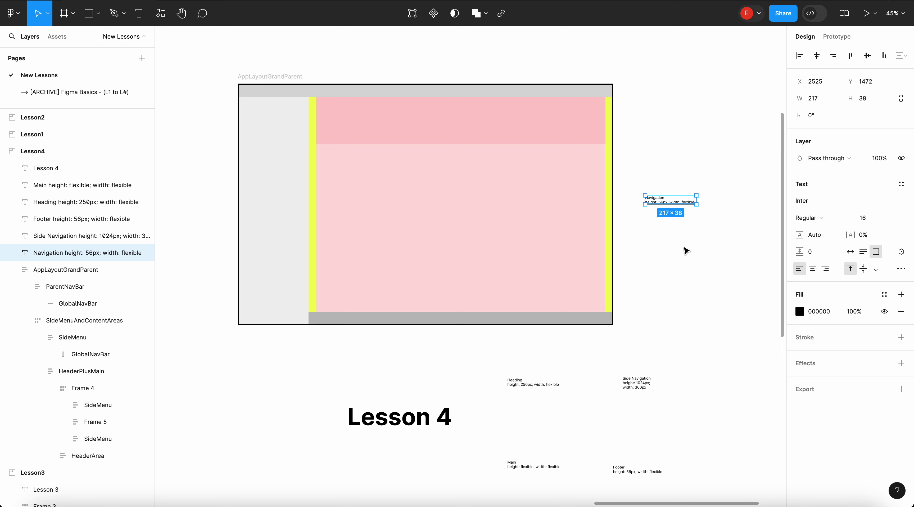
left_click(695, 218)
- Try pasting the Navigation text label into the ParentNavBar frame, and remove the pasted label
scroll(431, 96, "up", 2, "ctrl")
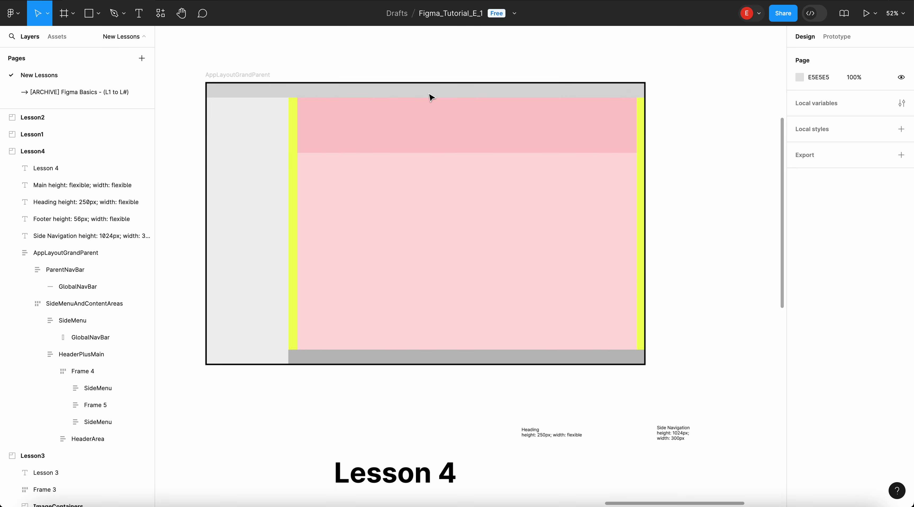
scroll(430, 96, "up", 2)
scroll(430, 96, "left", 2)
left_click(444, 129)
left_click(463, 96)
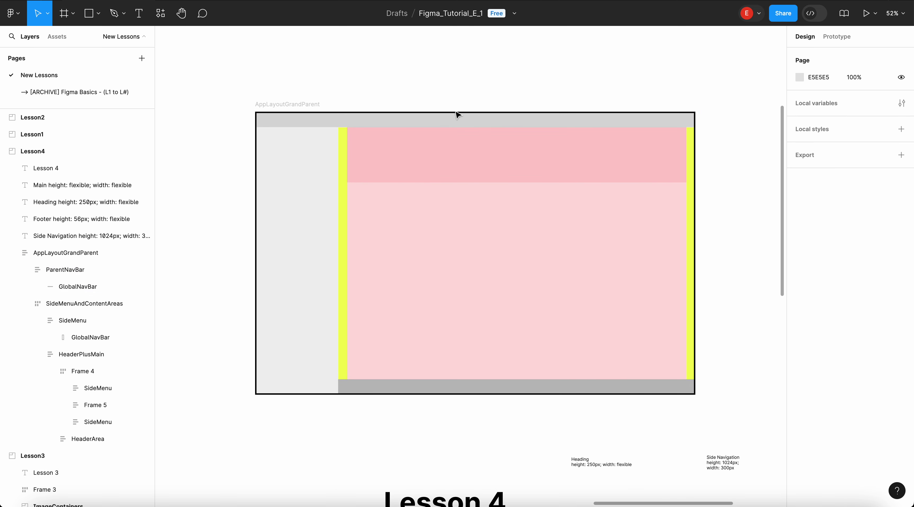
left_click(456, 118)
scroll(304, 100, "up", 2, "ctrl")
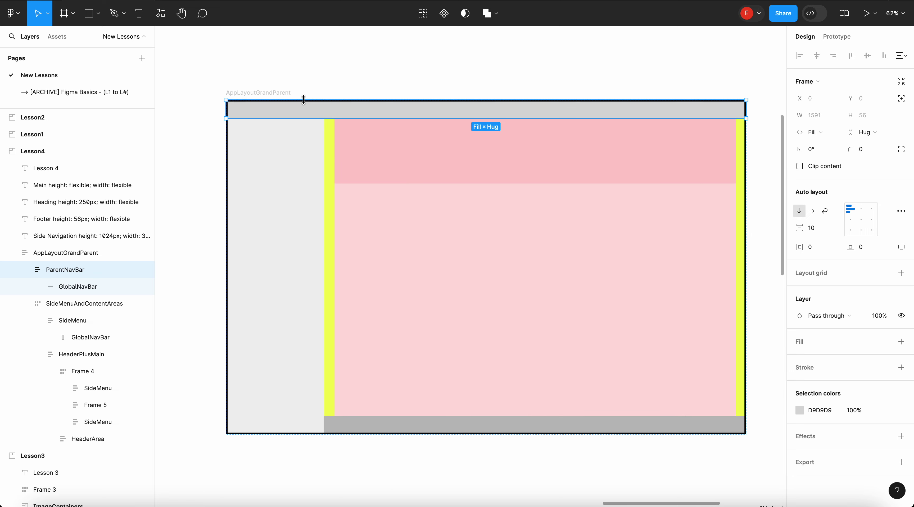
key("ctrl+v")
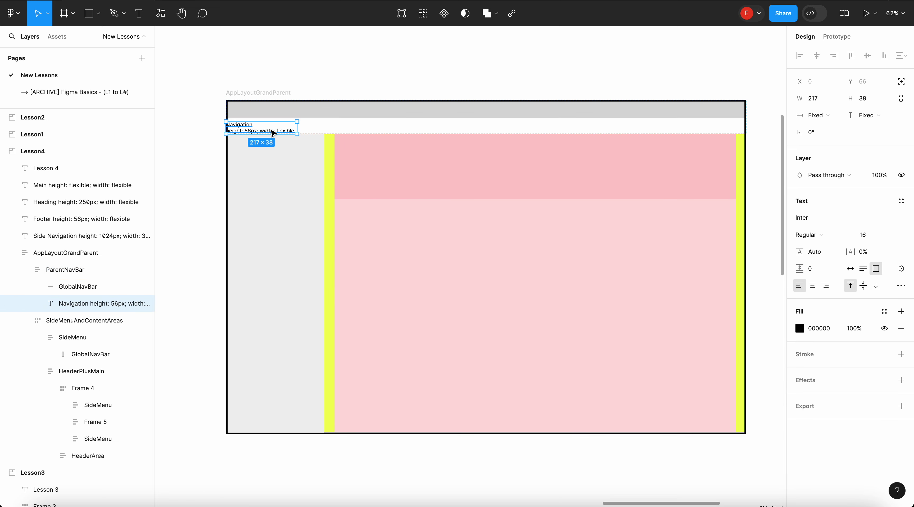
key("Delete")
- Paste the Navigation text label into ParentNavBar with the GlobalNavBar rectangle as the paste target
left_click(316, 114)
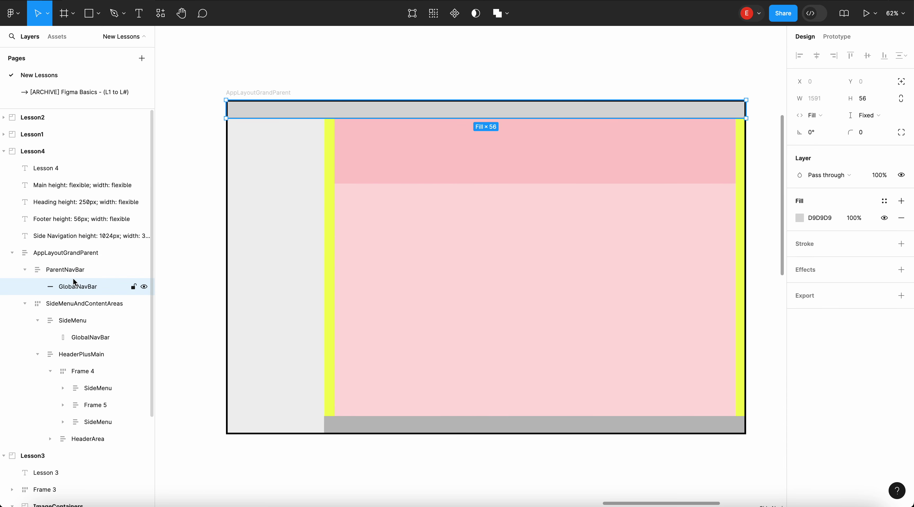
key("ctrl+v")
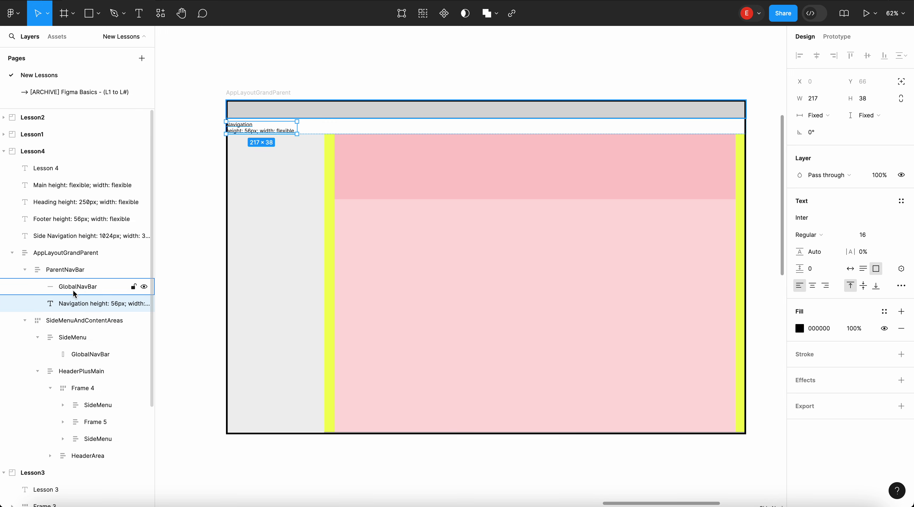
- Undo the last paste of the Navigation label and select the ParentNavBar frame
key("ctrl+z")
left_click(75, 253)
left_click(72, 271)
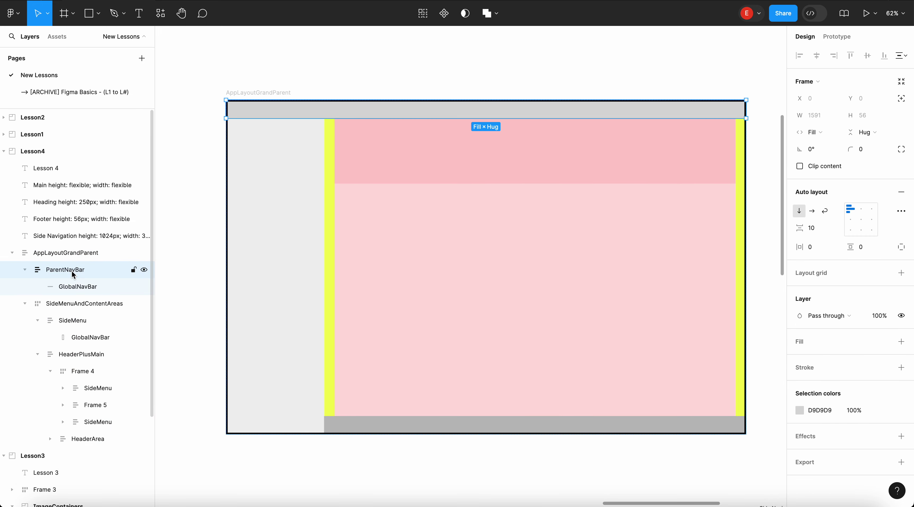
- Try to paste the "Navigation height: 56px; width: flexible" label into ParentNavBar, and delete the pasted copy
key("ctrl+v")
left_click(325, 129)
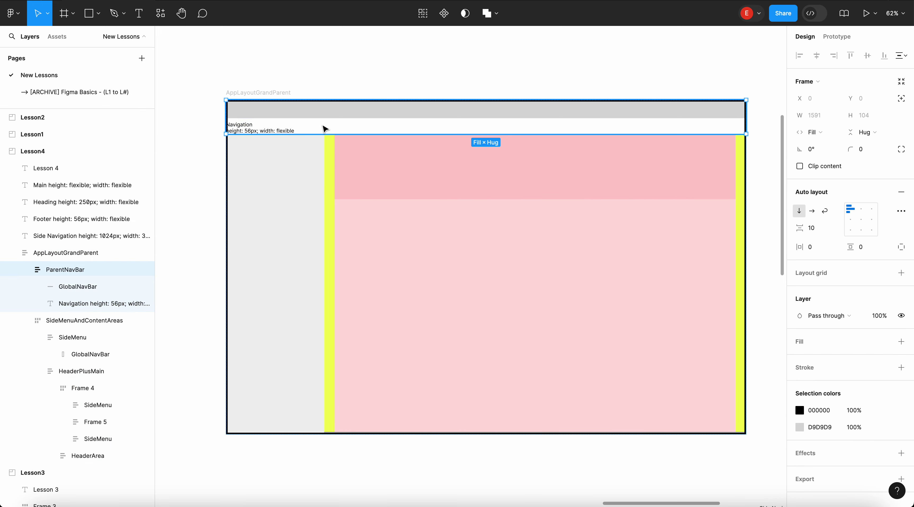
left_click(280, 131)
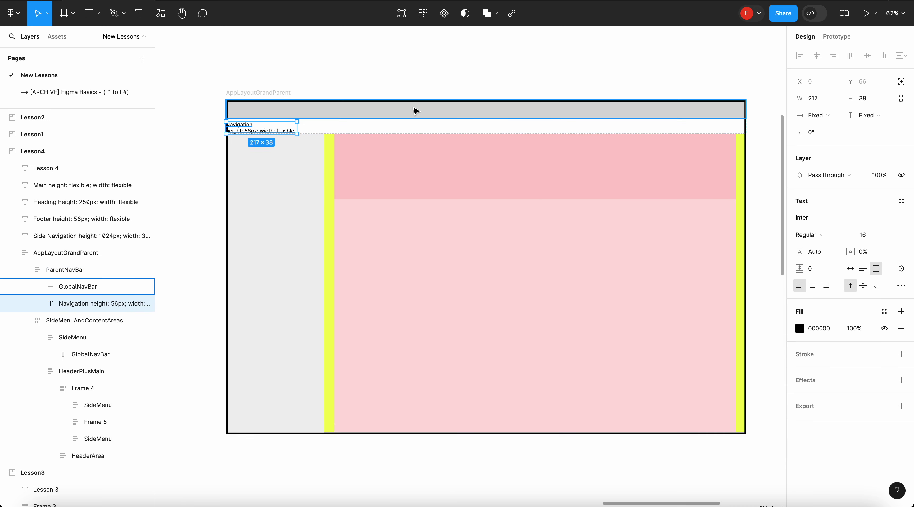
key("shift+Return")
key("Return")
key("Delete")
- Ungroup ParentNavBar so that GlobalNavBar sits directly inside AppLayoutGrandParent
left_click(73, 270)
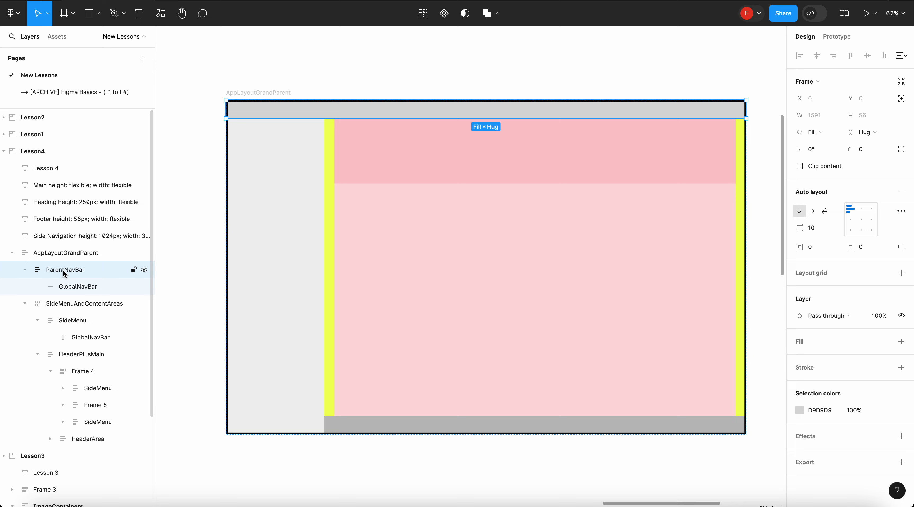
right_click(63, 271)
left_click(86, 256)
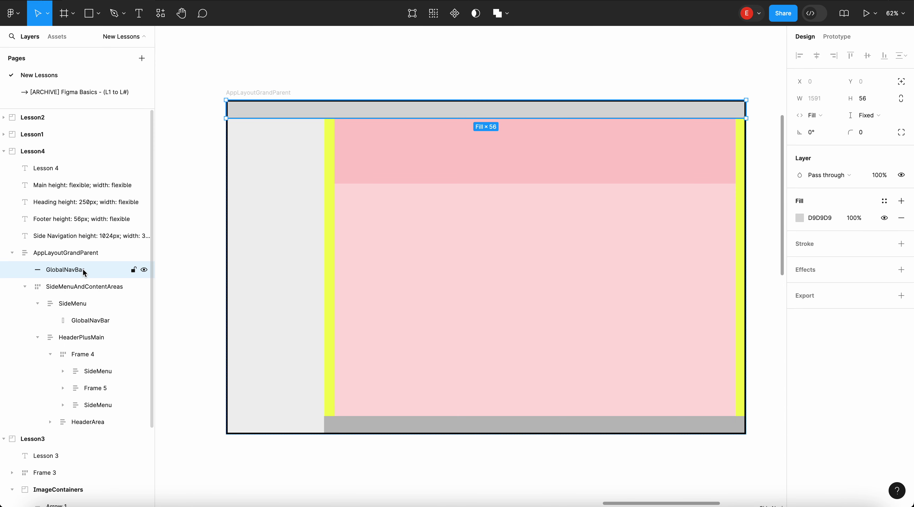
- Try to place a pasted Navigation label above GlobalNavBar, and delete the label
key("ctrl+v")
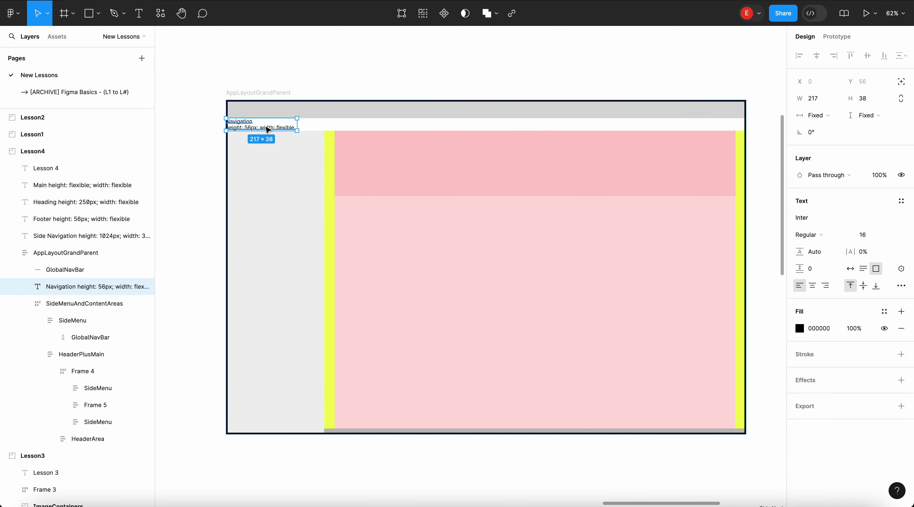
left_click_drag(268, 130, 361, 118)
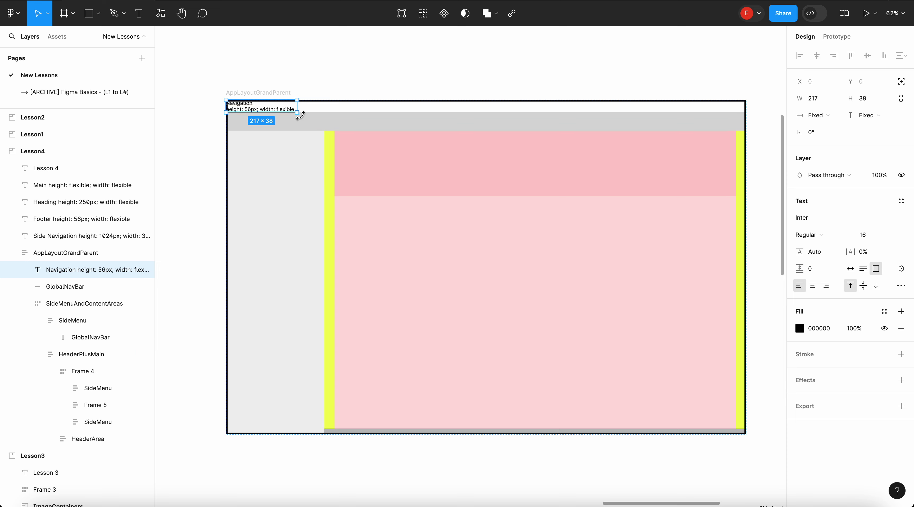
key("Delete")
- Try to wrap a pasted Navigation label and GlobalNavBar in an auto layout frame, and remove both the wrapper and the label
double_click(368, 111)
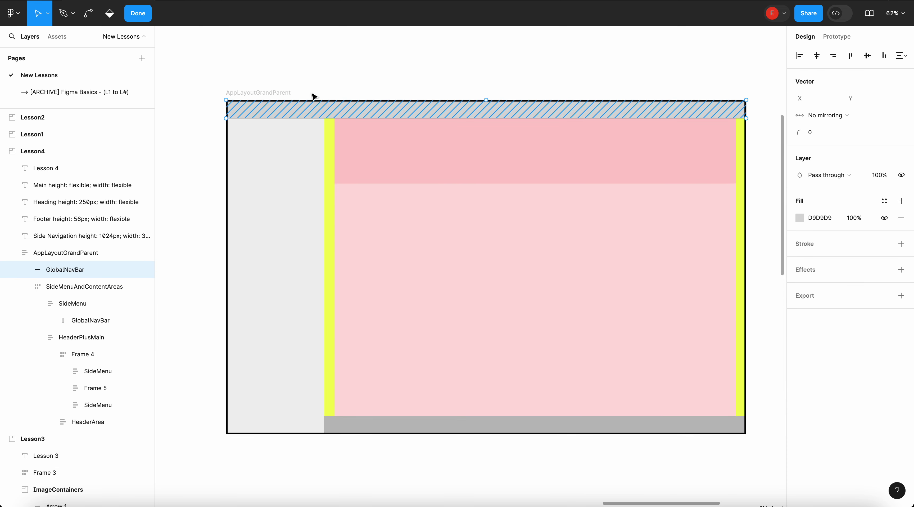
left_click(145, 21)
key("ctrl+v")
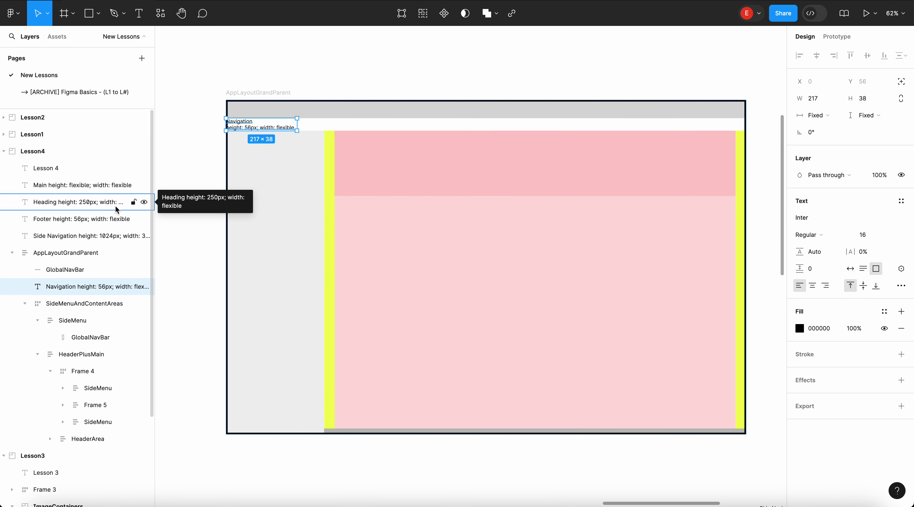
left_click_drag(74, 288, 77, 265)
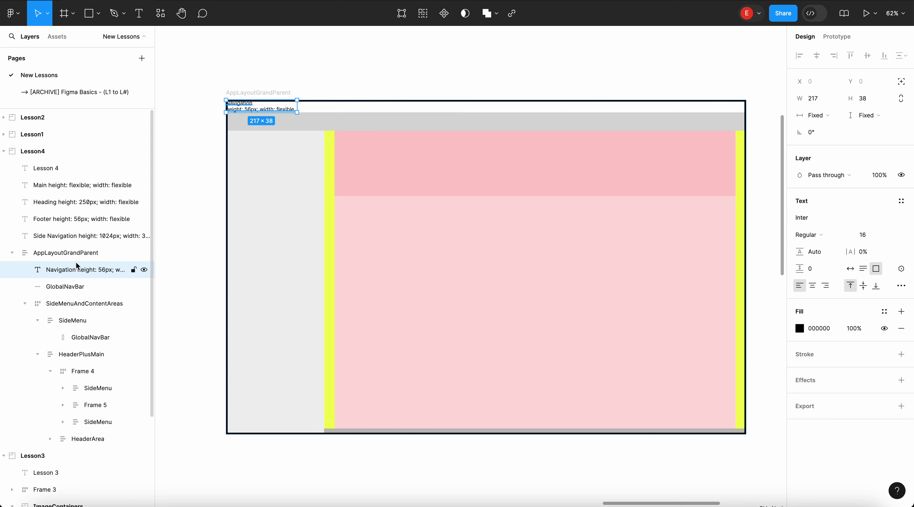
left_click(78, 286, "shift")
left_click(901, 159)
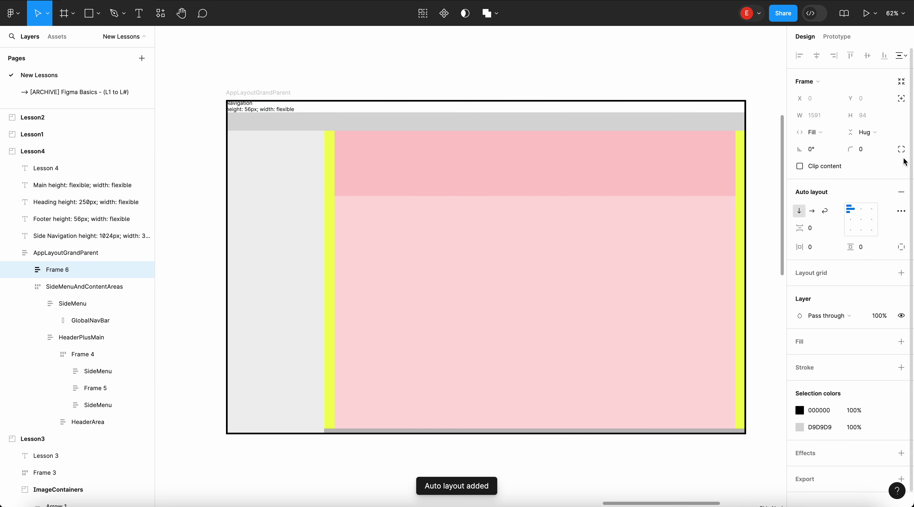
key("ctrl+z")
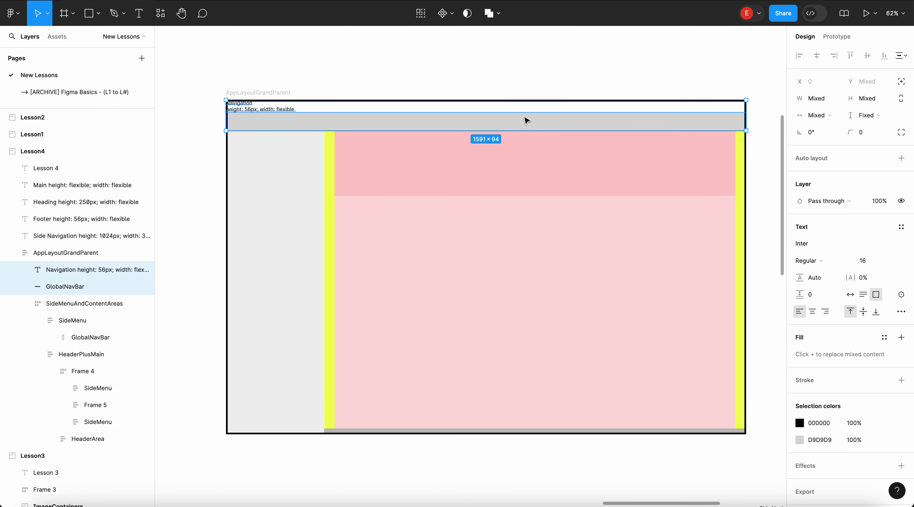
left_click(526, 119, "shift")
key("Delete")
double_click(524, 117)
key("Escape")
scroll(526, 121, "down", 3)
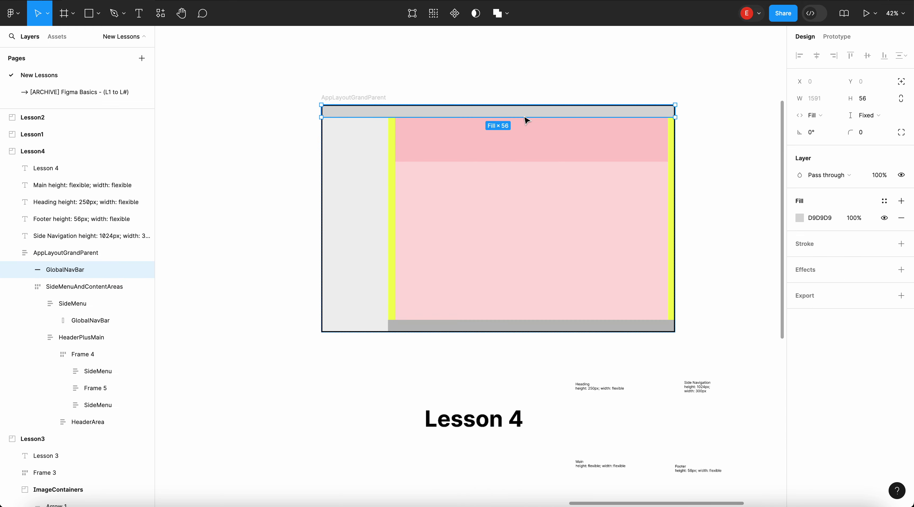
left_click(309, 60)
scroll(402, 94, "up", 3)
left_click(461, 125)
double_click(463, 126)
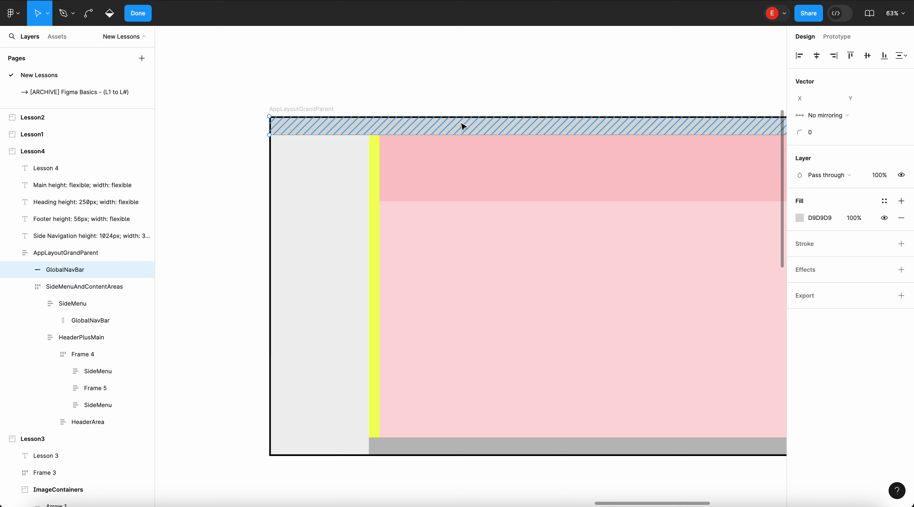
scroll(463, 126, "right", 2)
left_click(137, 13)
left_click(234, 78)
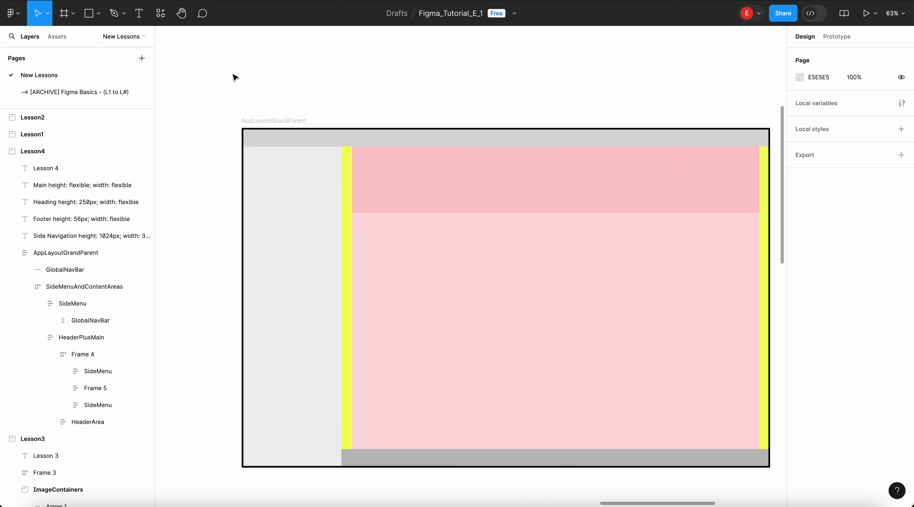
scroll(235, 78, "down", 2)
scroll(255, 101, "down", 1)
scroll(351, 168, "down", 3)
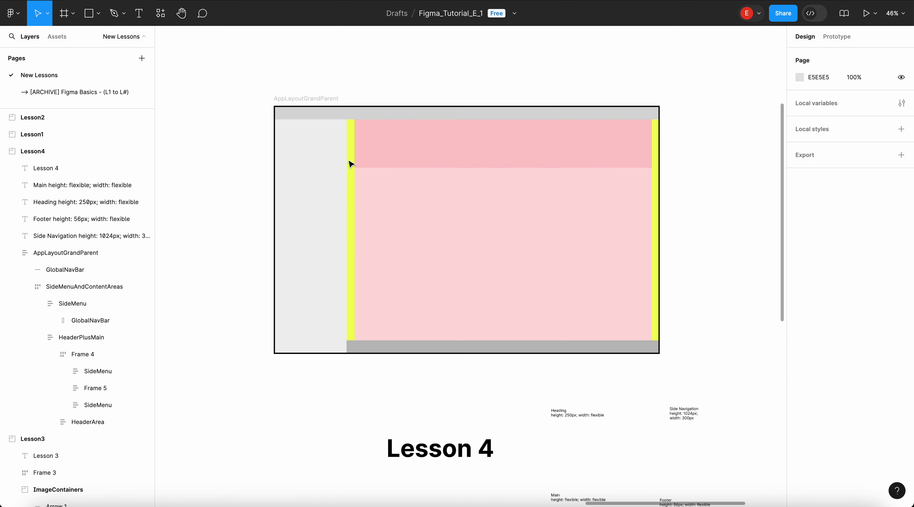
- Resize AppLayoutGrandParent to about 1437 wide and 1248 high
left_click(349, 164)
left_click_drag(659, 149, 623, 137)
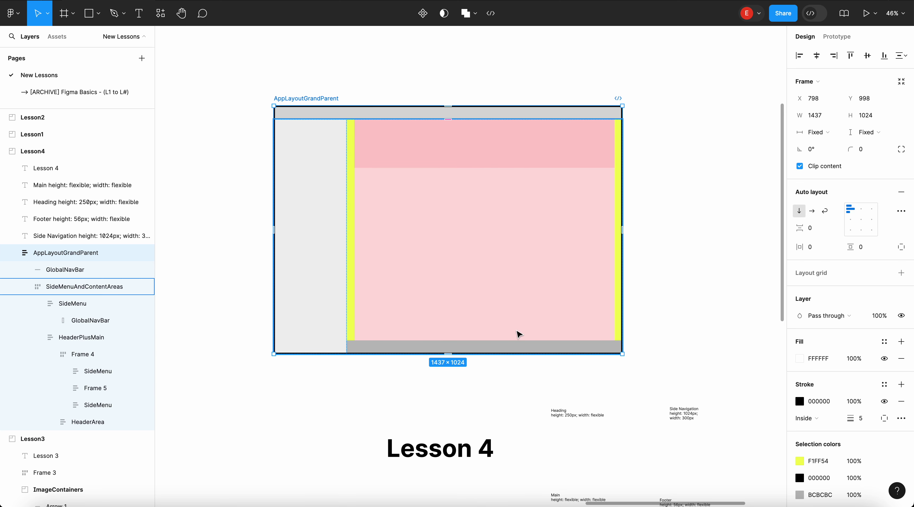
left_click_drag(506, 354, 506, 409)
- Examine the resizing settings of SideMenuAndContentAreas and its SideMenu and HeaderPlusMain child frames
left_click(532, 349)
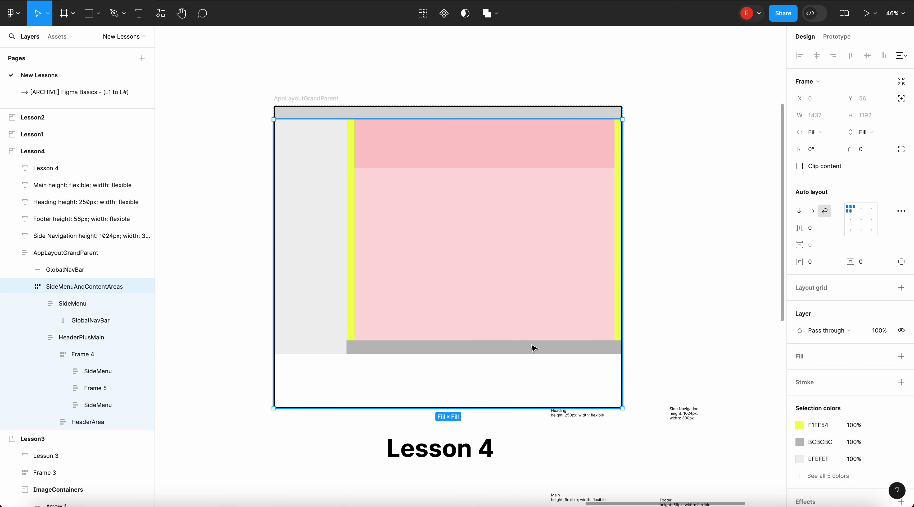
double_click(533, 349)
left_click(559, 303)
left_click(667, 336)
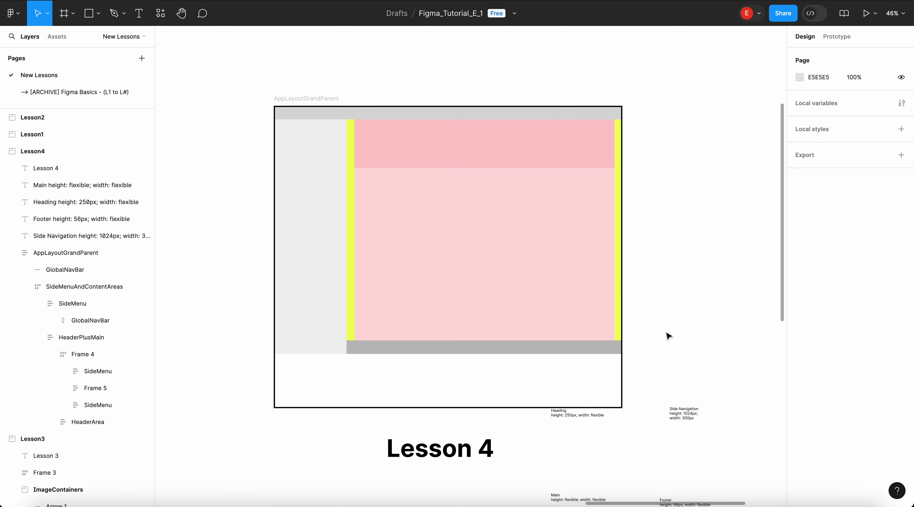
double_click(561, 325)
left_click(445, 102)
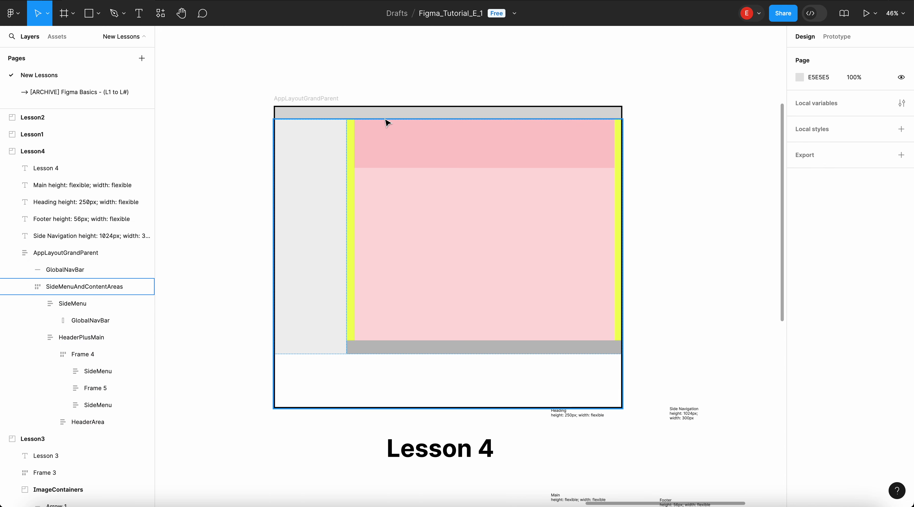
left_click(320, 242)
double_click(320, 244)
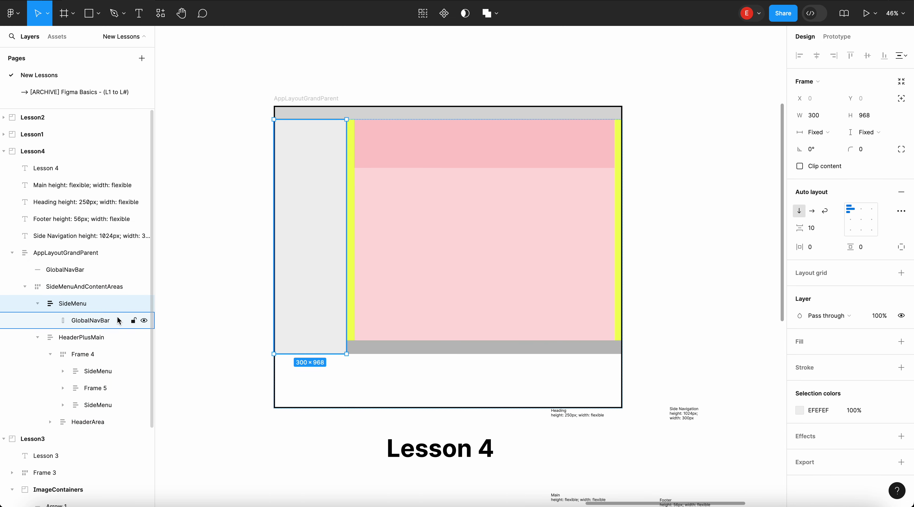
left_click(38, 339)
left_click(79, 339)
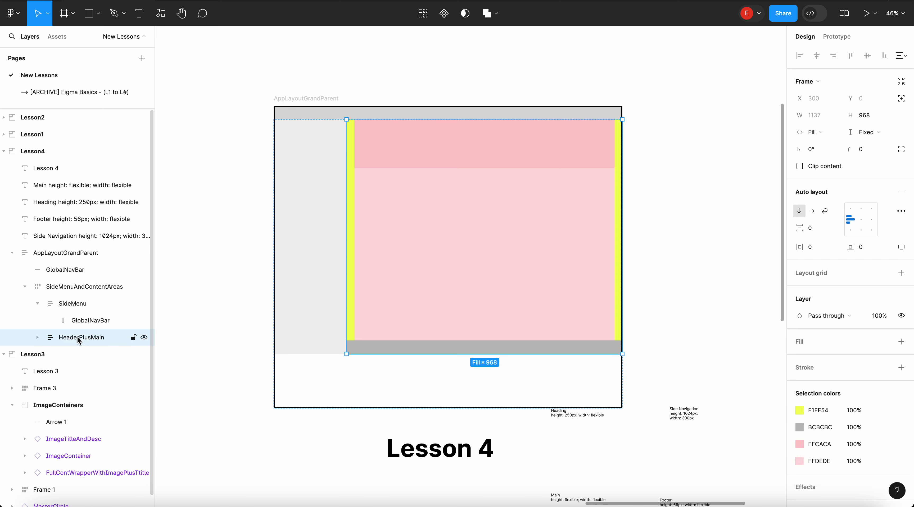
- Wrap SideMenu and HeaderPlusMain together in a new auto layout frame inside SideMenuAndContentAreas
left_click(52, 302)
left_click(38, 304)
left_click(74, 282)
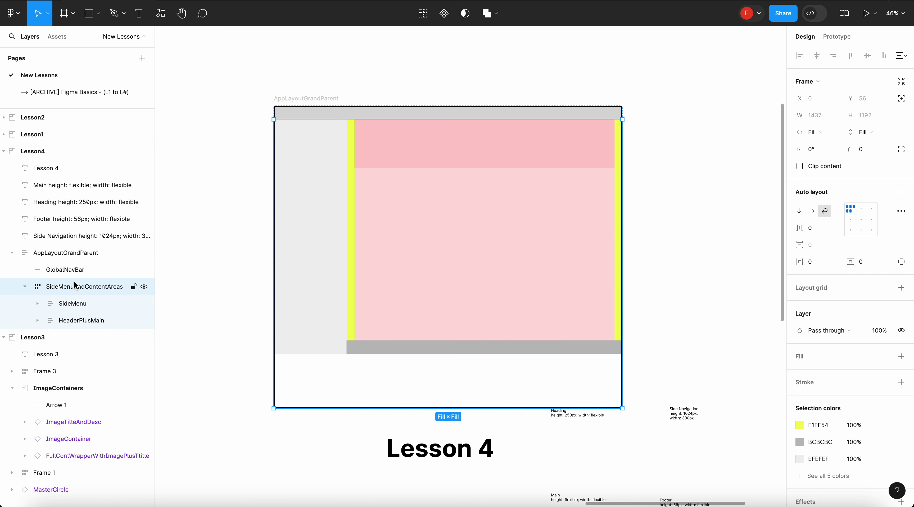
left_click(77, 301)
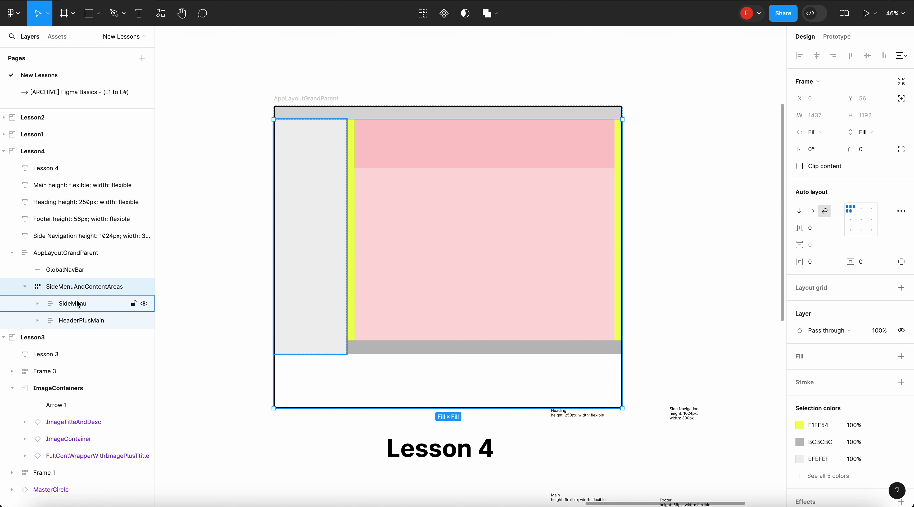
left_click(74, 319, "shift")
left_click(901, 192)
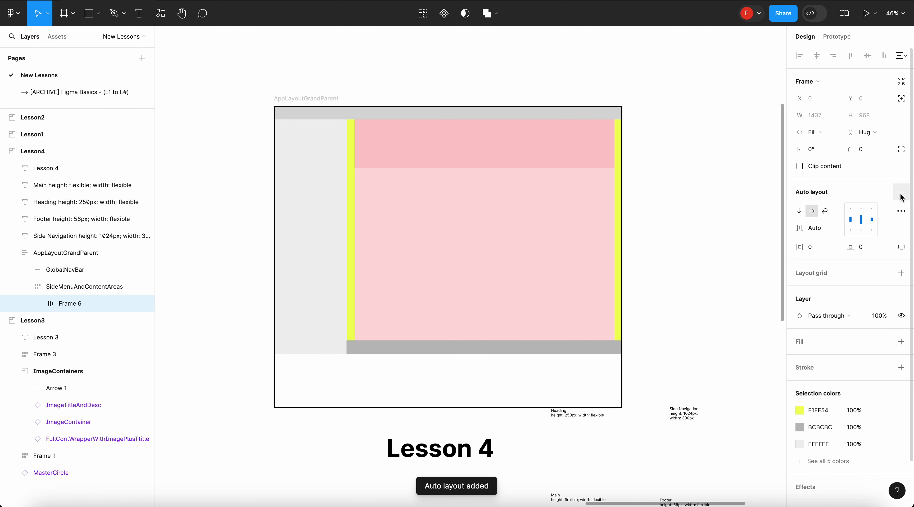
- Set the height of the frame wrapping SideMenu and HeaderPlusMain to Fill and align its contents to the top
left_click(867, 132)
left_click(853, 143)
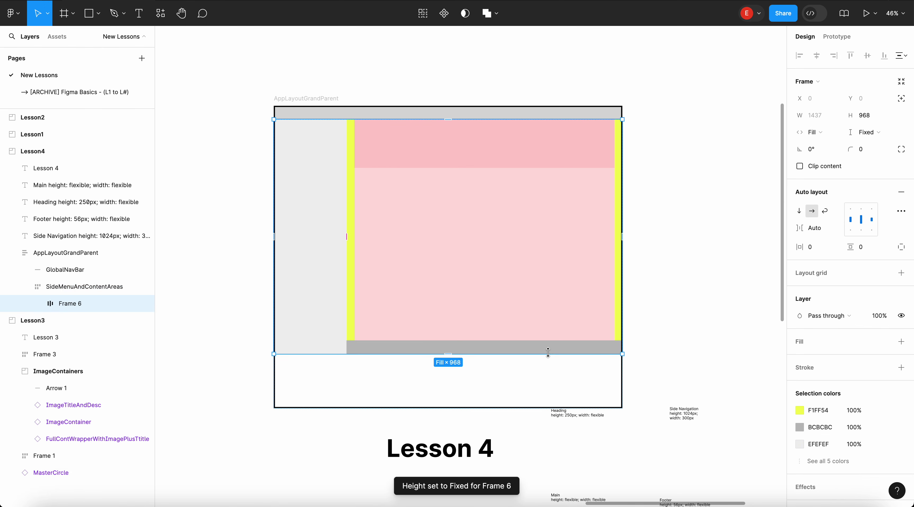
left_click(536, 312)
left_click(537, 312)
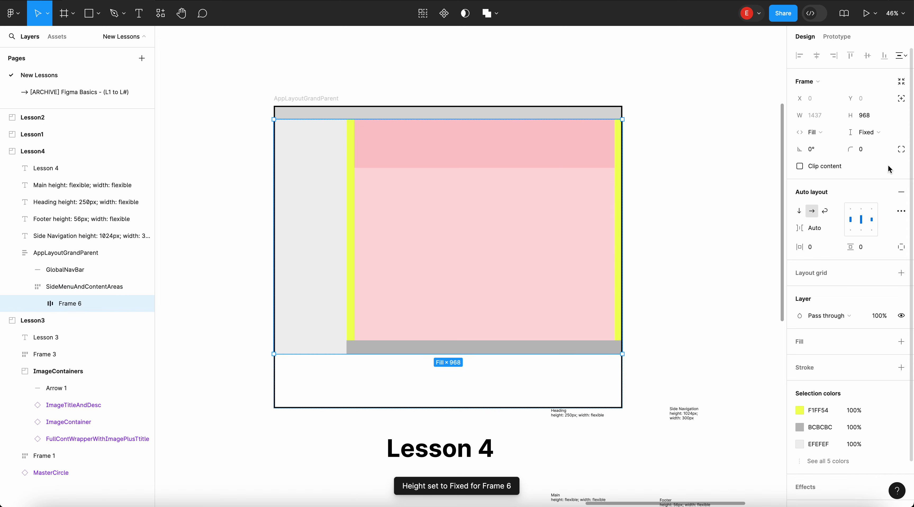
left_click(871, 133)
left_click(862, 157)
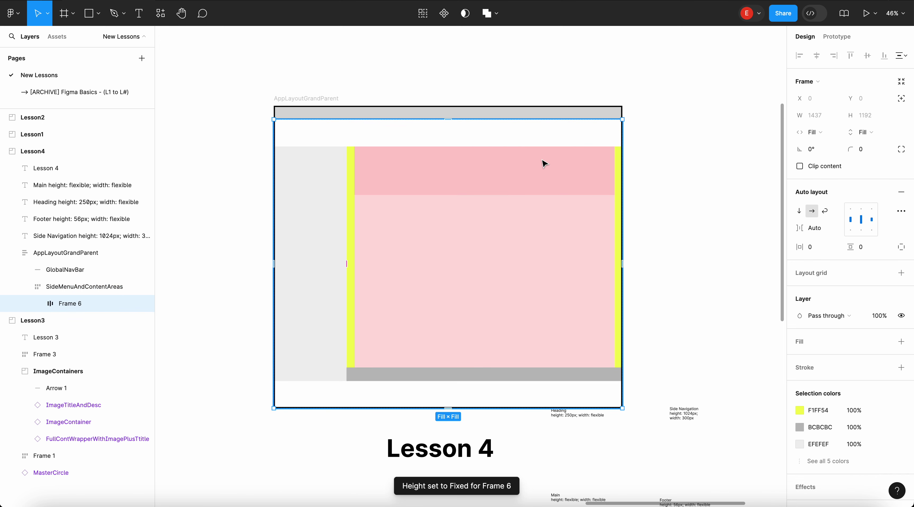
left_click(861, 213)
- Set the heights of HeaderPlusMain and SideMenu to Fill
left_click(465, 281)
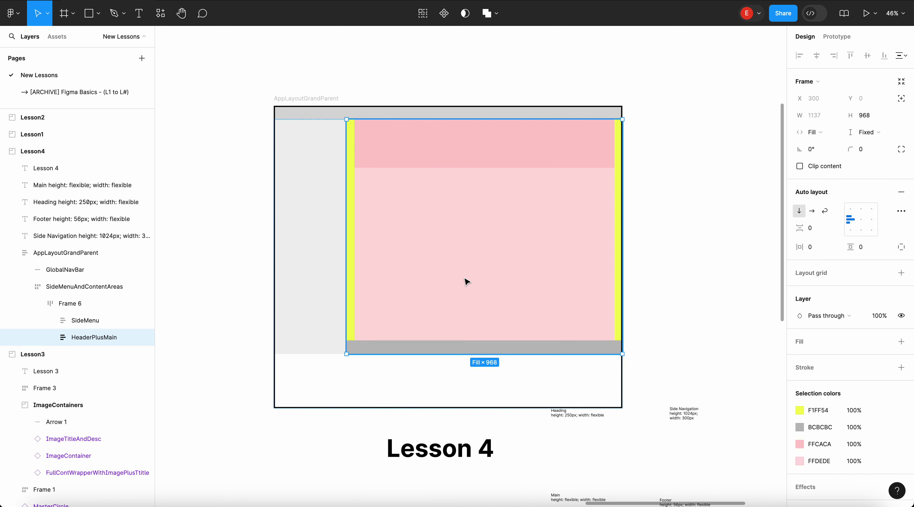
left_click(852, 135)
left_click(861, 158)
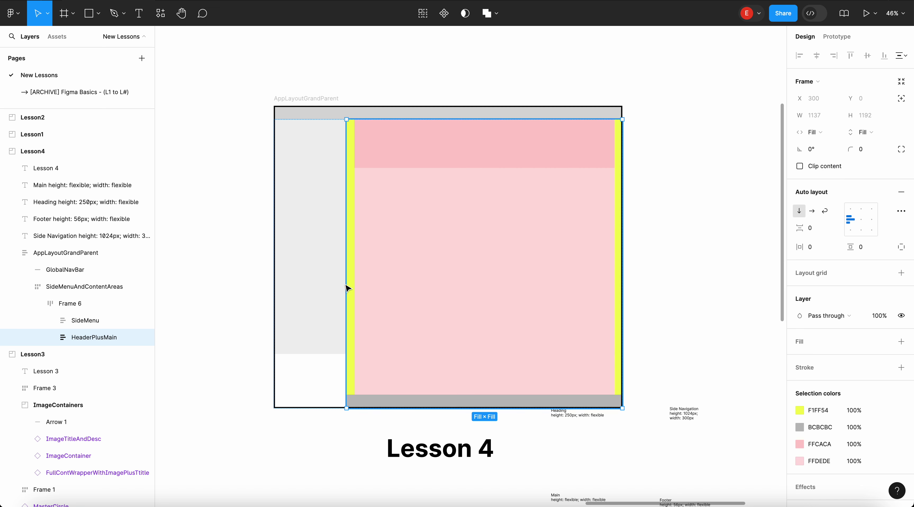
left_click(323, 297)
left_click(853, 134)
left_click(855, 157)
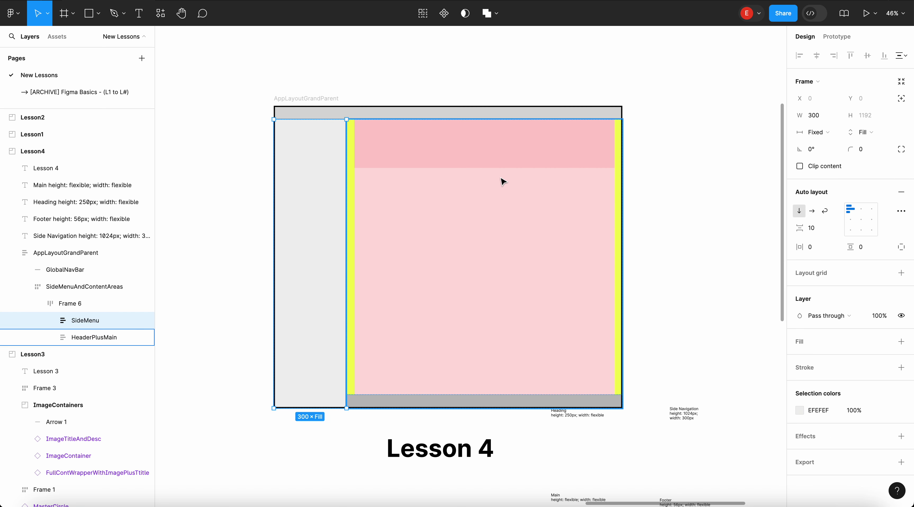
- Move AppLayoutGrandParent up within the Lesson4 section to about X 360, Y 317, and narrow it to about 628 wide
scroll(502, 179, "down", 3)
left_click(380, 120)
scroll(378, 118, "down", 2)
left_click_drag(377, 118, 331, 73)
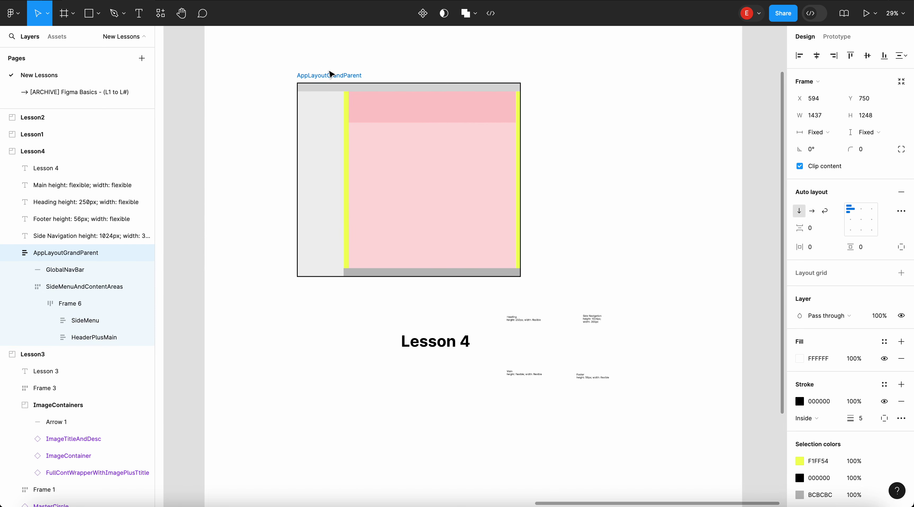
scroll(329, 71, "up", 3)
left_click_drag(317, 120, 294, 14)
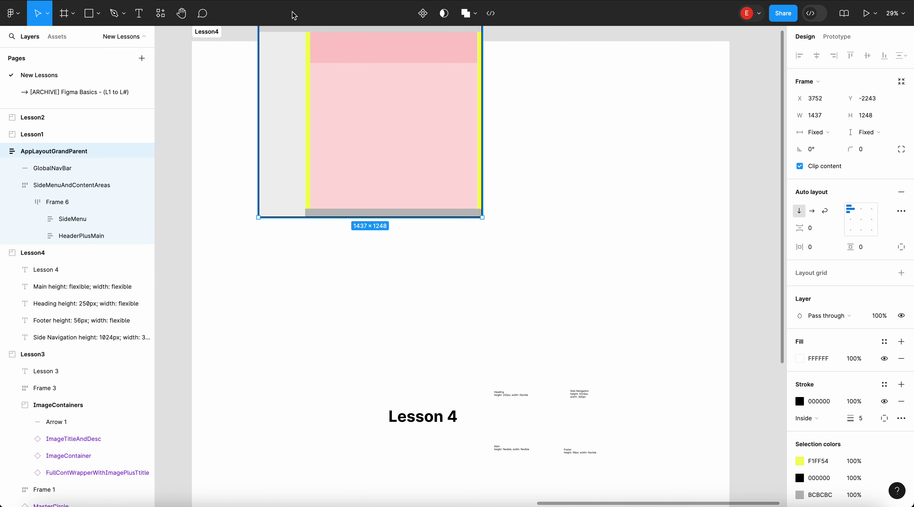
scroll(316, 57, "up", 3)
key("ctrl+z")
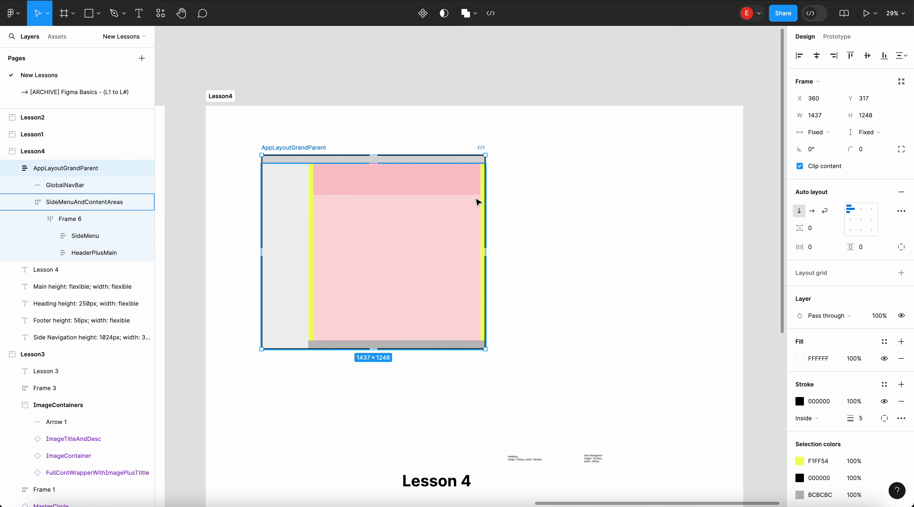
left_click_drag(484, 196, 359, 189)
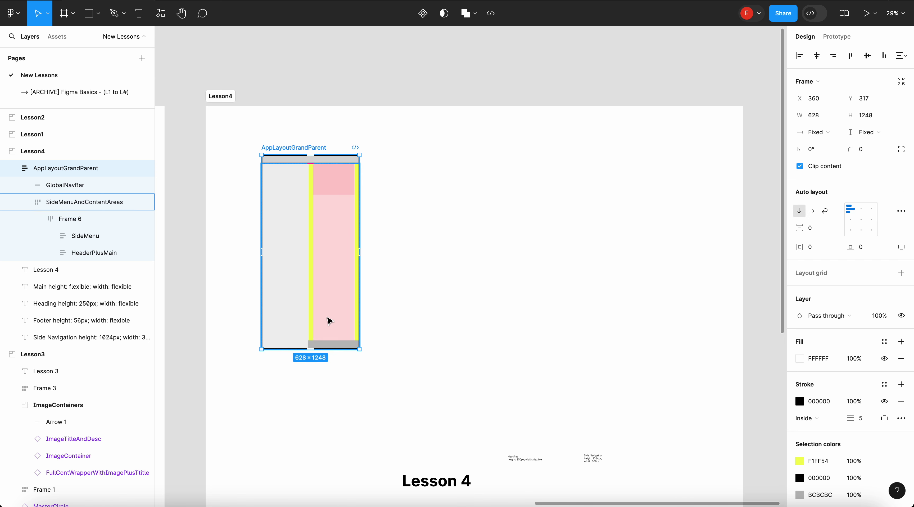
- Stretch AppLayoutGrandParent to about 1137 wide and 1988 high to test how its inner areas resize
left_click_drag(329, 349, 329, 468)
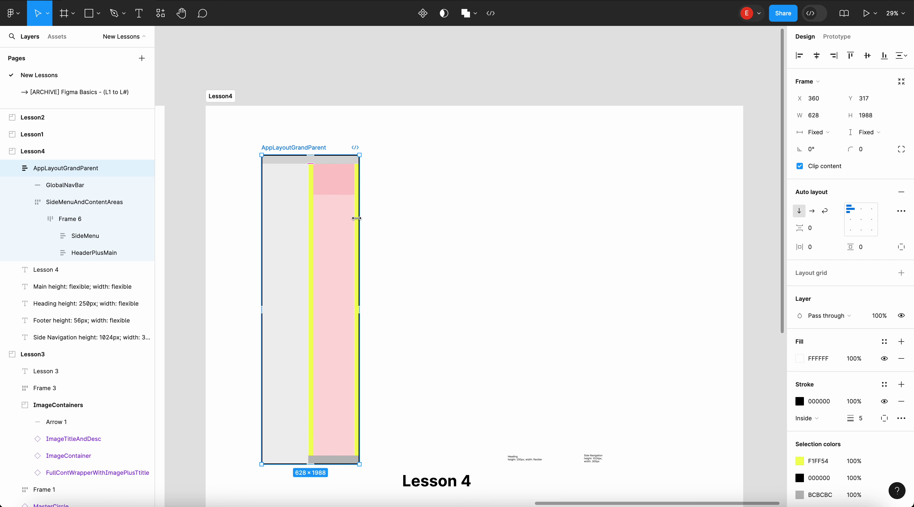
left_click_drag(359, 215, 438, 185)
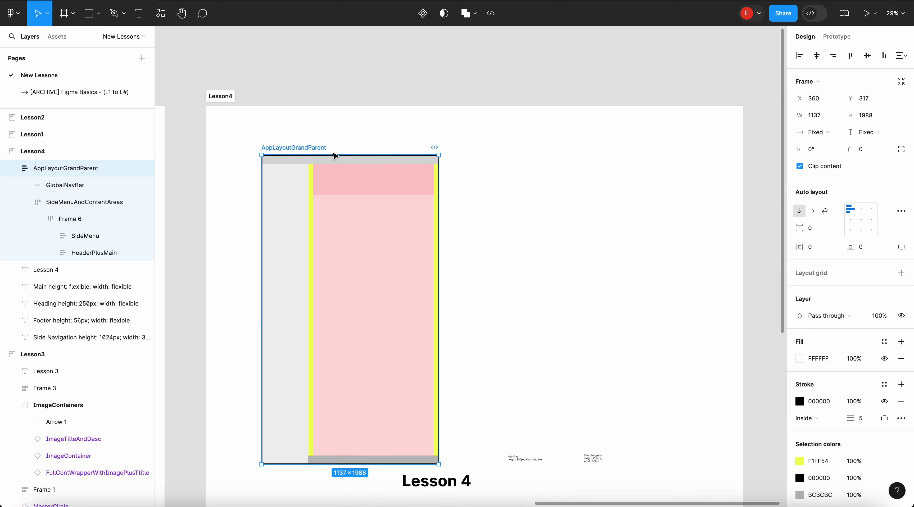
left_click_drag(321, 153, 307, 133)
- Undo the test resizes and bring AppLayoutGrandParent back to 1437 wide by 1248 high inside the Lesson4 section
scroll(307, 133, "down", 3)
key("super+z")
key("super+z")
key("super+z")
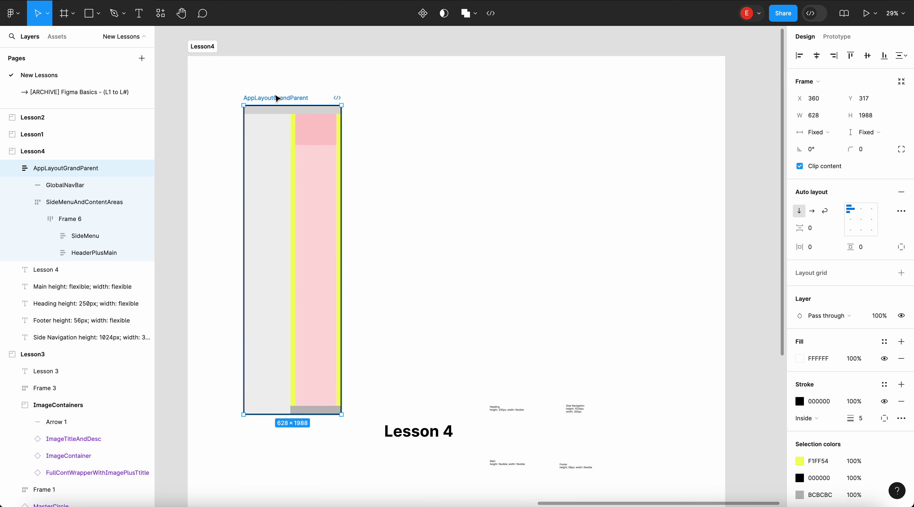
key("super+z")
left_click_drag(342, 139, 459, 152)
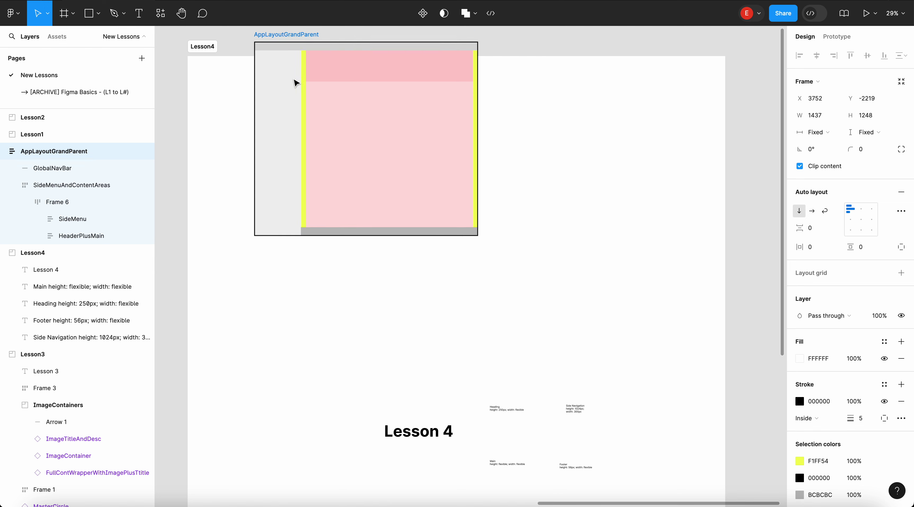
key("ctrl+z")
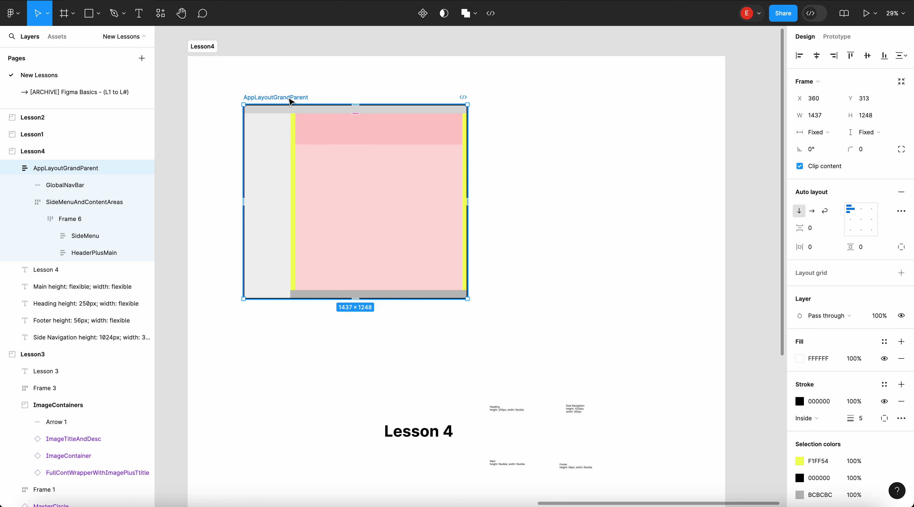
left_click(591, 223)
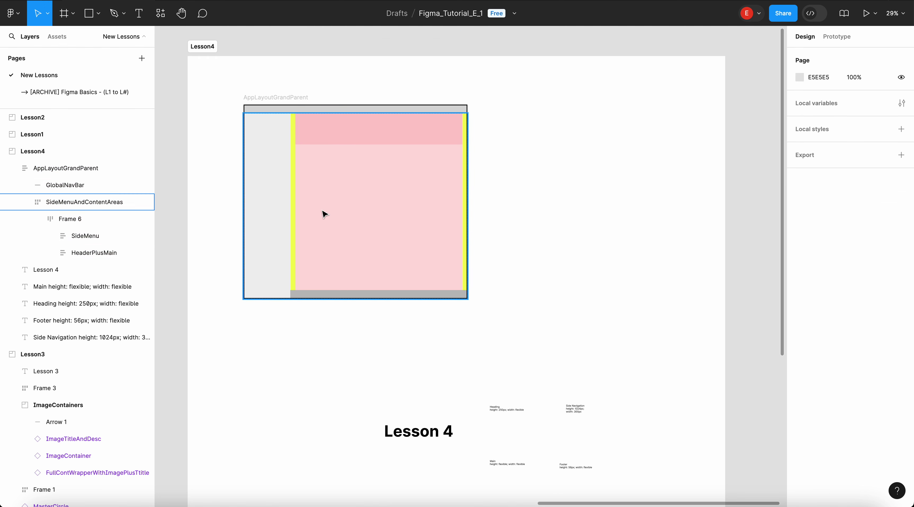
- Cut the "Heading height: 250px; width: flexible" note located beside the Lesson 4 title
scroll(322, 212, "up", 3)
scroll(493, 285, "down", 5)
scroll(532, 320, "right", 3)
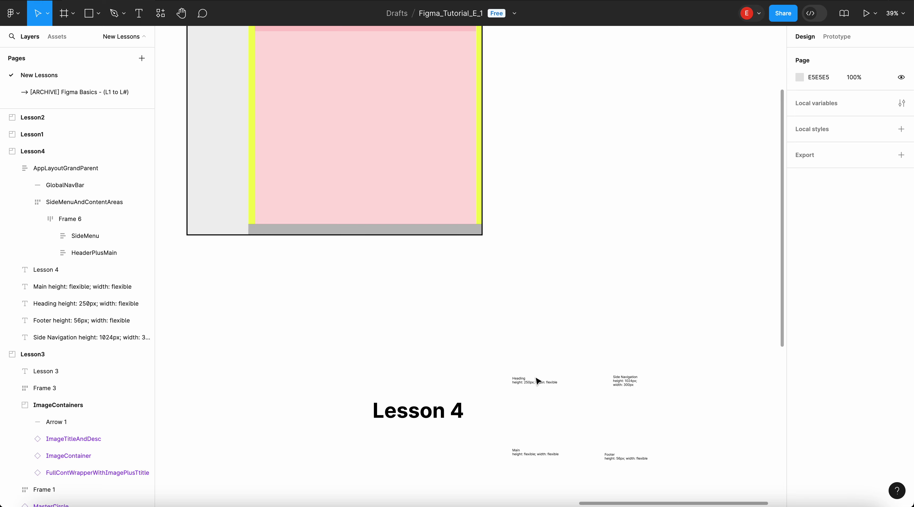
left_click(529, 382)
key("Delete")
scroll(528, 387, "up", 4)
scroll(528, 387, "left", 3)
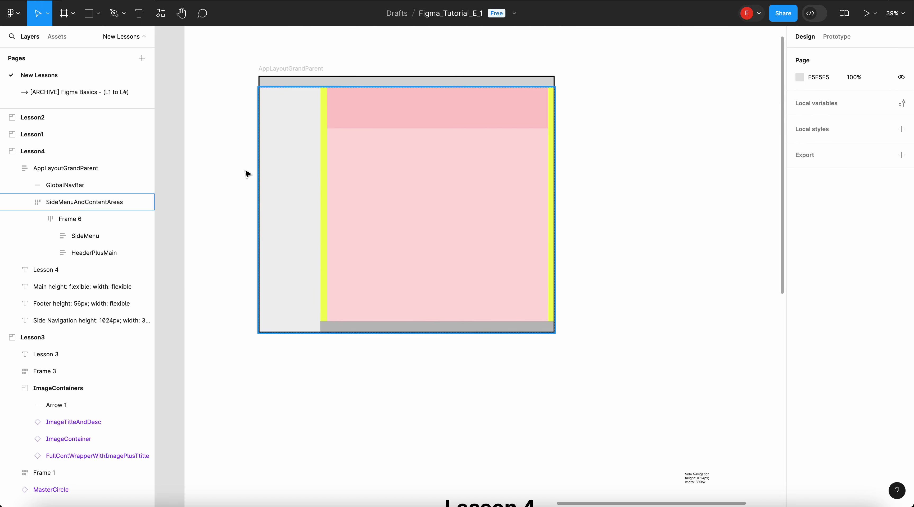
double_click(340, 86)
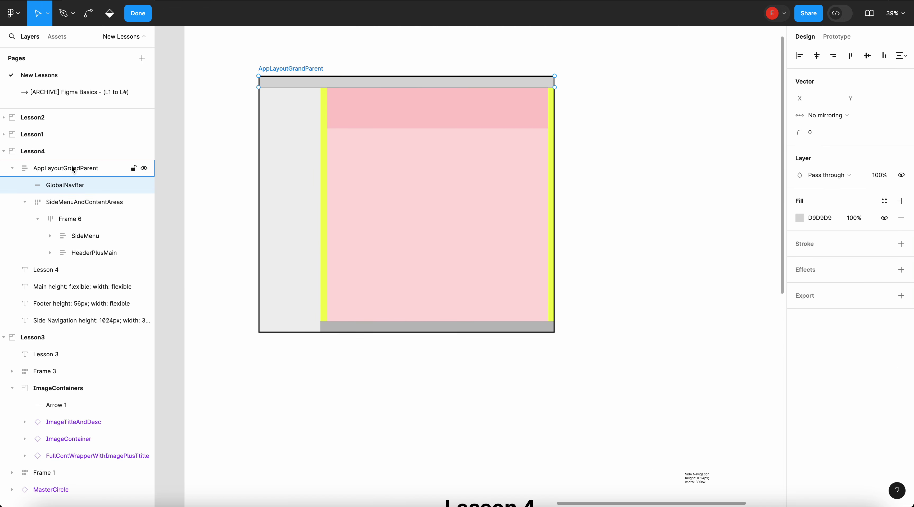
key("ctrl+z")
scroll(330, 262, "up", 3)
key("Delete")
- Wrap AppLayoutGrandParent in a new frame, paste the Heading note into it and move the note onto the navigation bar
left_click(332, 263)
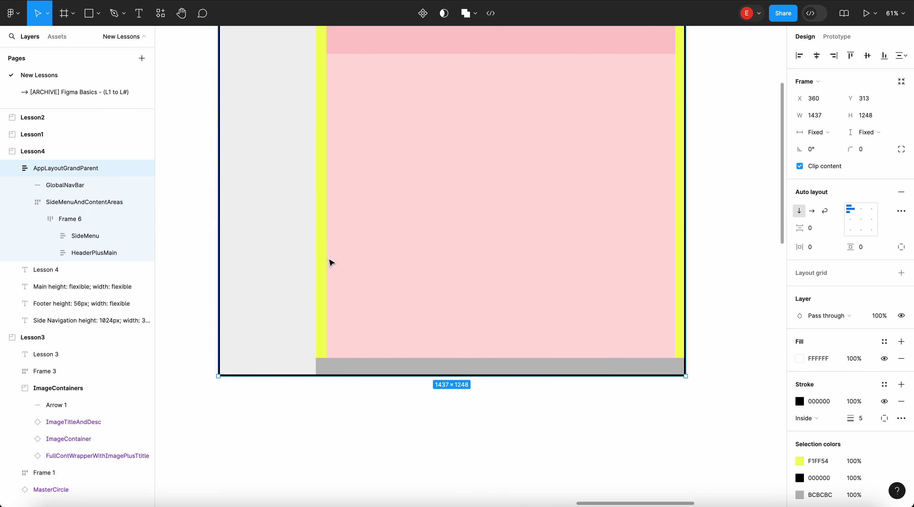
right_click(63, 169)
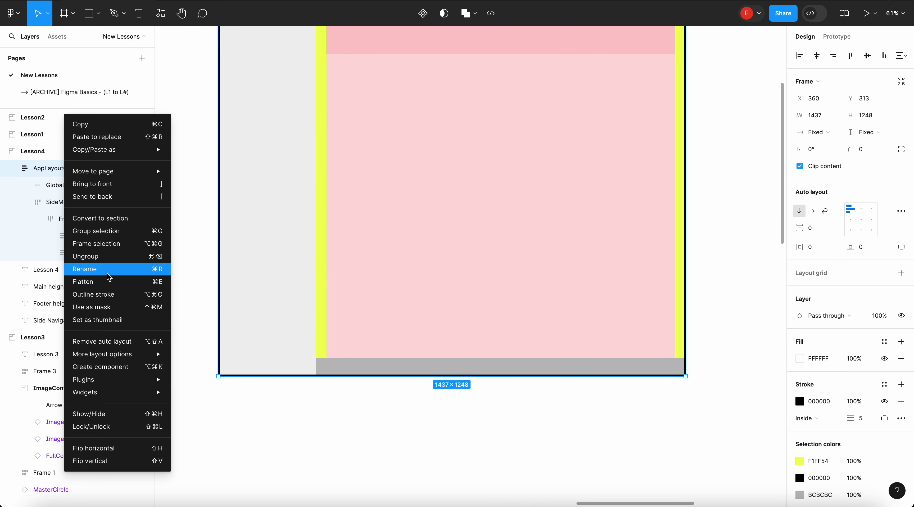
left_click(115, 243)
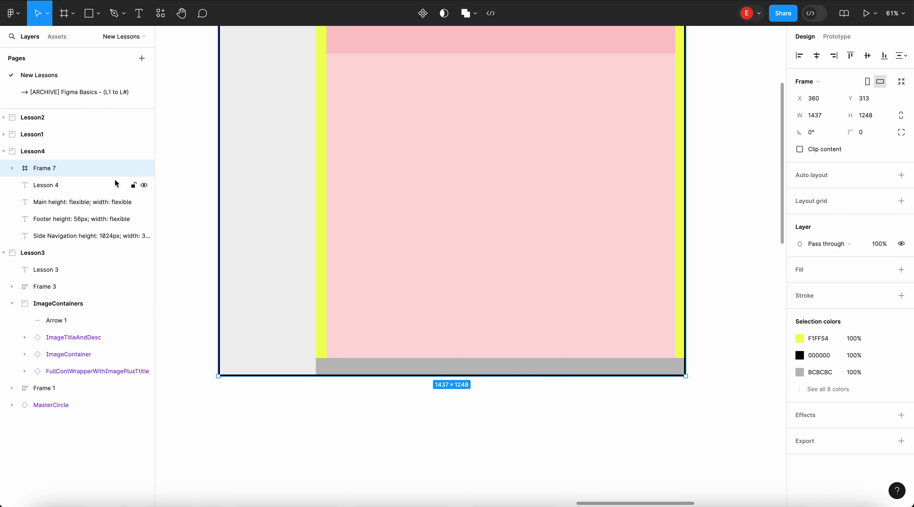
key("ctrl+v")
scroll(474, 274, "up", 3)
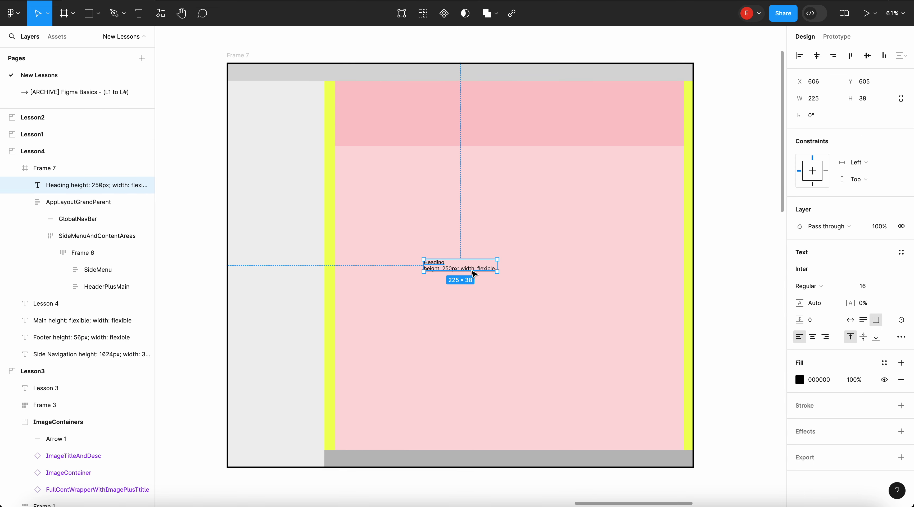
left_click_drag(448, 272, 465, 84)
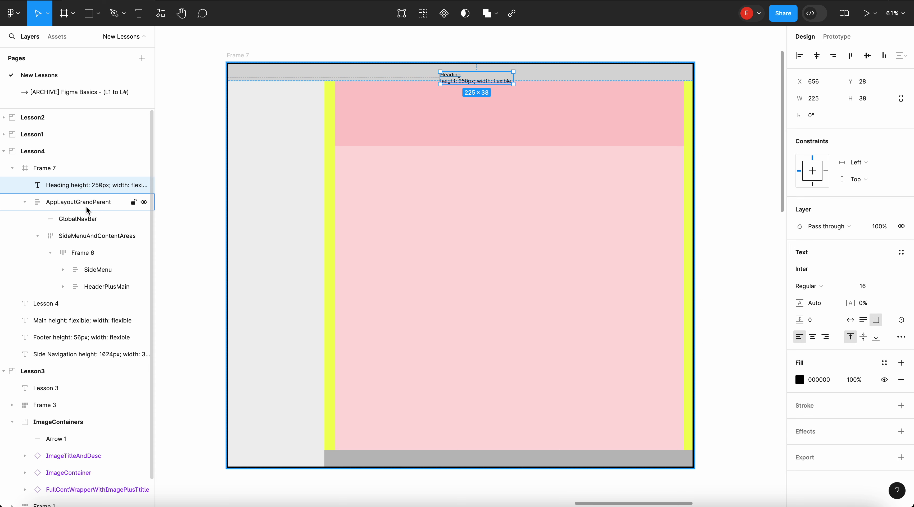
- Cut the pasted Heading note again and undo the frame wrapped around AppLayoutGrandParent
key("Delete")
left_click(70, 182)
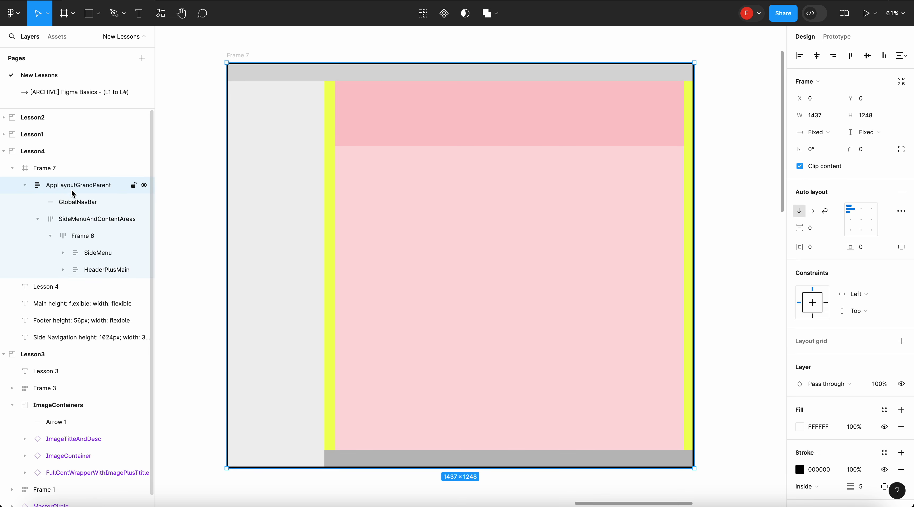
key("ctrl+z")
key("ctrl+z")
key("ctrl+z")
key("ctrl+z")
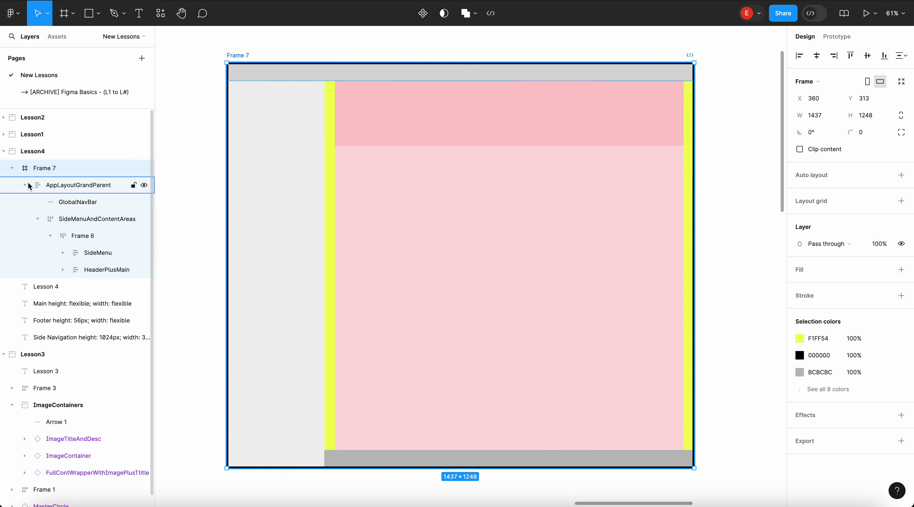
left_click(85, 200)
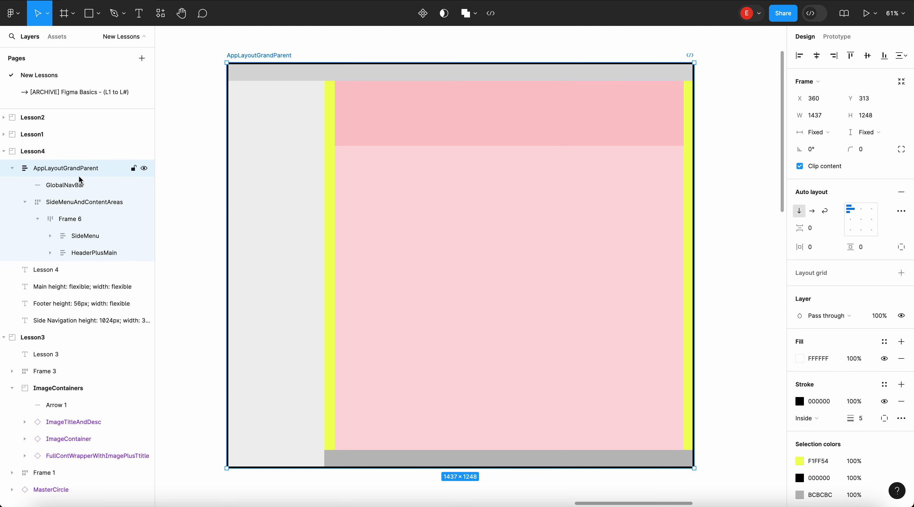
- Wrap GlobalNavBar in its own frame, paste the Heading note into that frame and centre it there
left_click(271, 75)
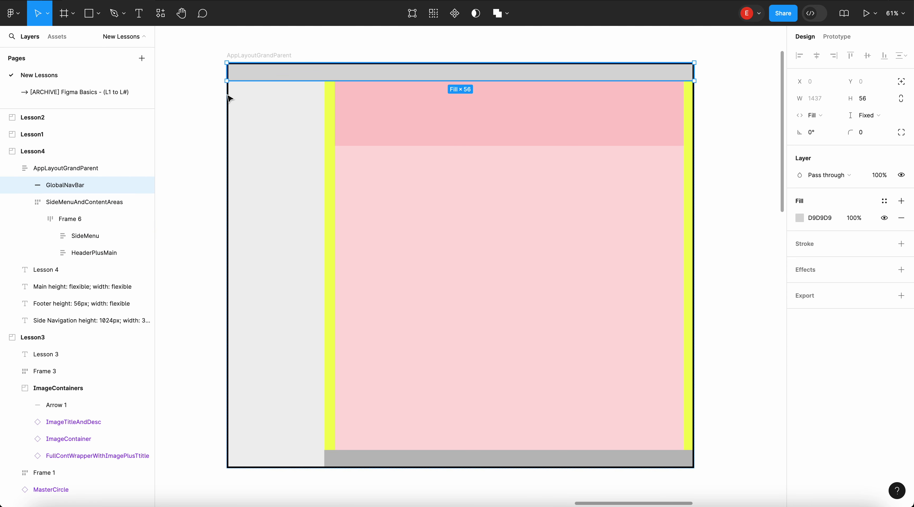
right_click(68, 186)
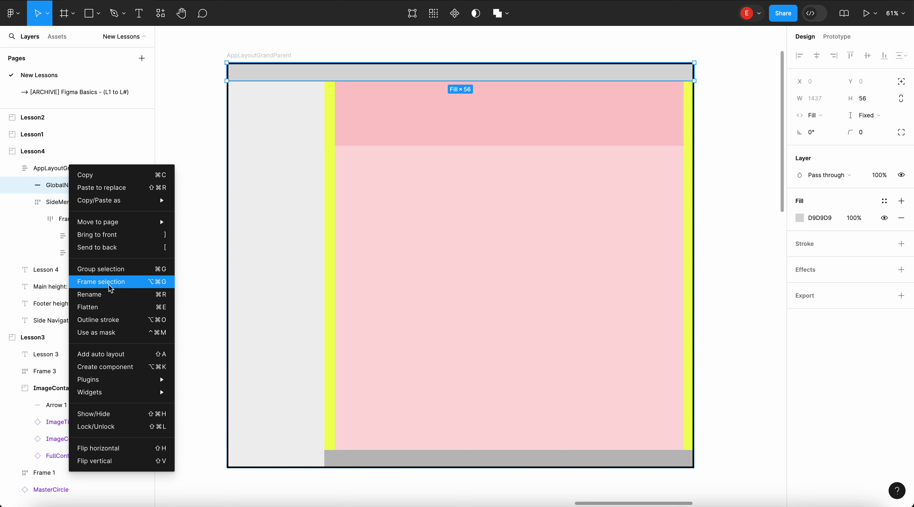
left_click(101, 282)
key("super+v")
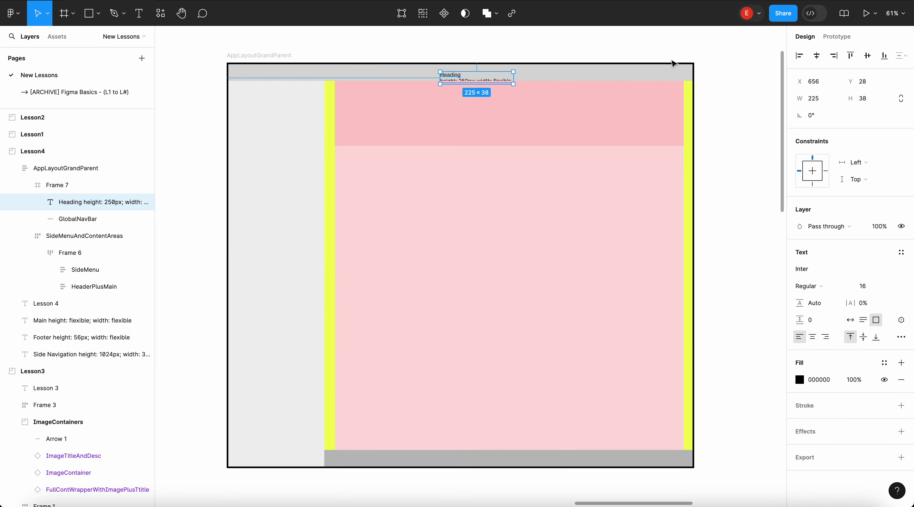
left_click(822, 55)
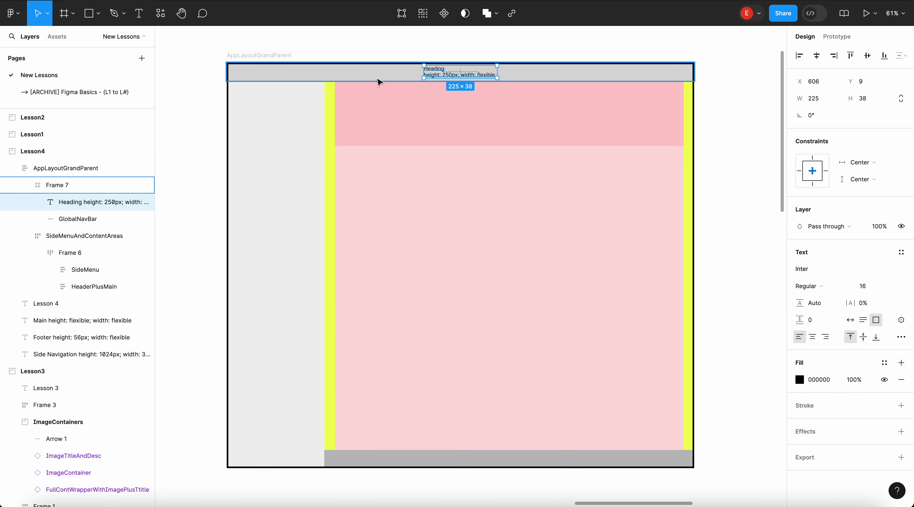
- Set the font size of the Heading note in the navigation bar to 14
double_click(439, 73)
scroll(437, 71, "up", 5)
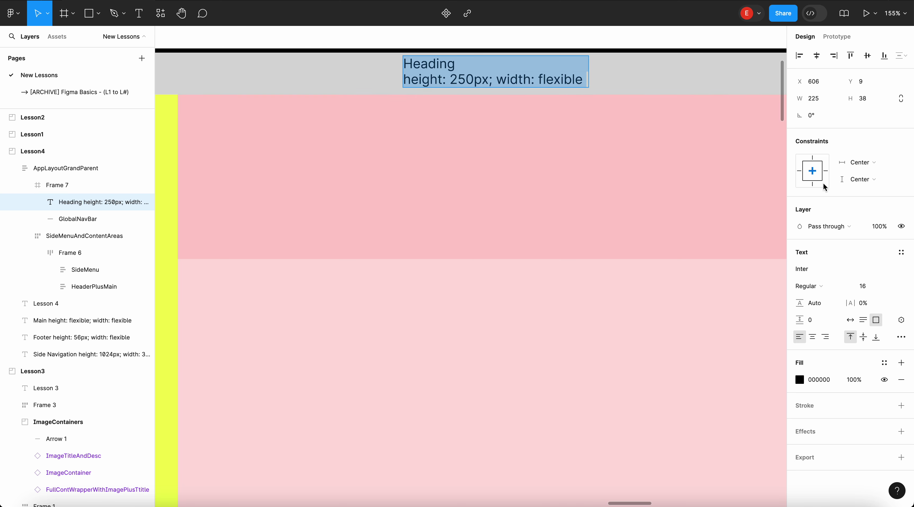
type("14")
key("Return")
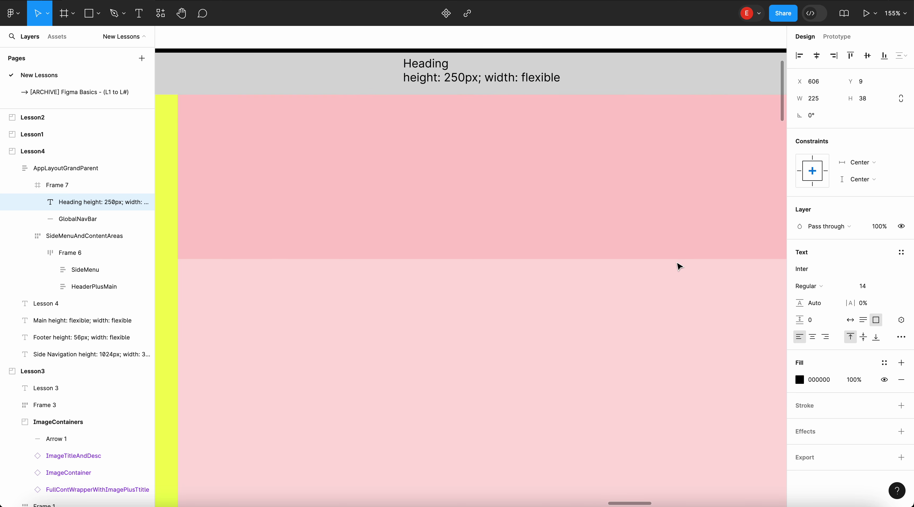
scroll(679, 267, "down", 10)
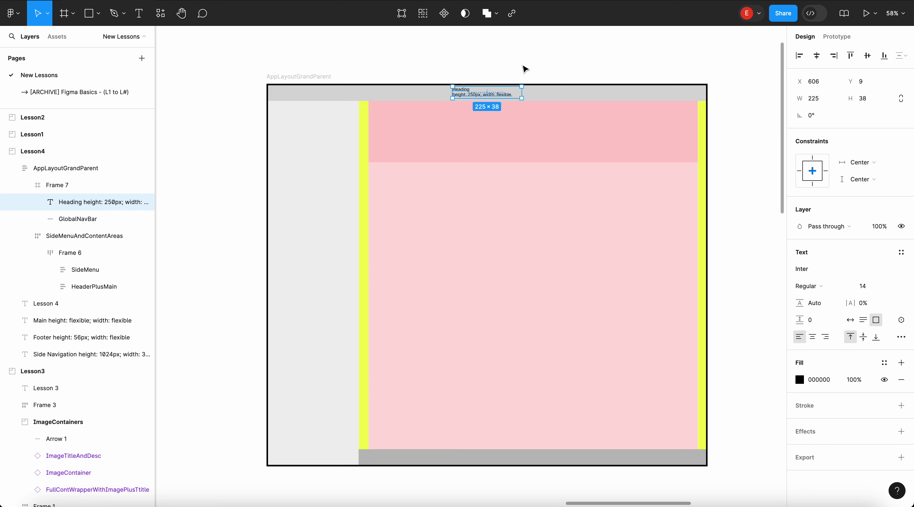
- Try joining the Heading note's two lines with a colon, and restore the original line break
scroll(525, 69, "up", 3)
double_click(447, 104)
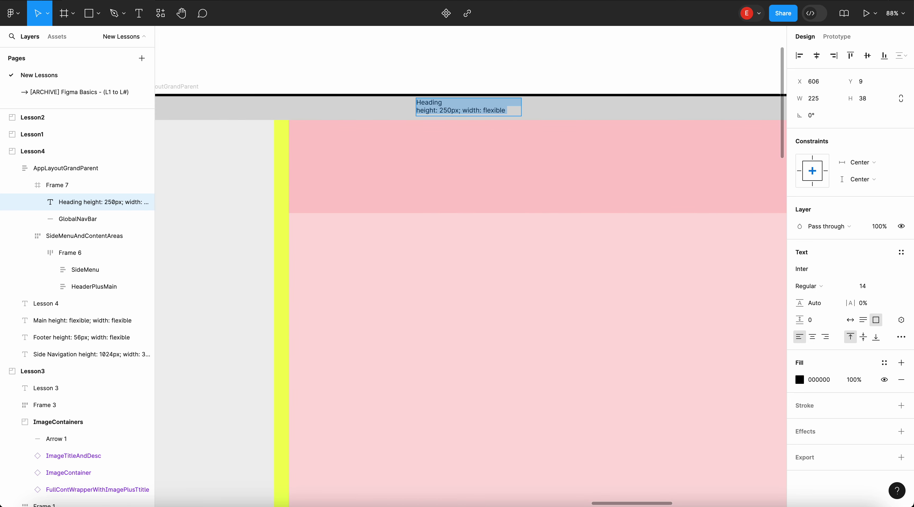
left_click(416, 111)
key("BackSpace")
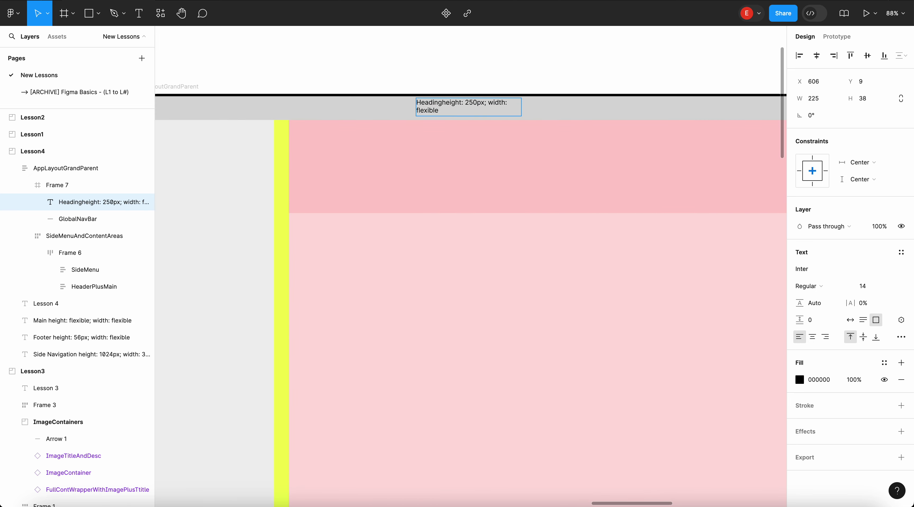
type(":")
key("BackSpace")
key("BackSpace")
key("Return")
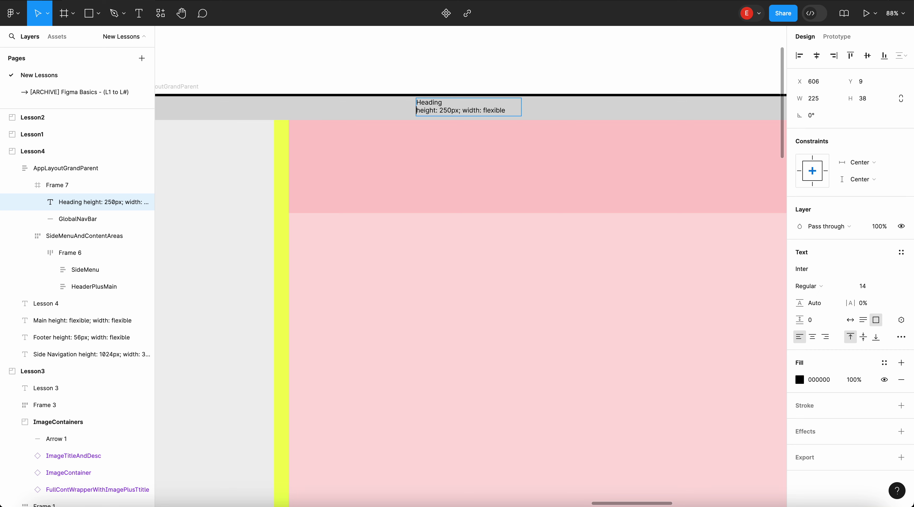
- Centre-align the text of the Heading note within its text box
left_click(504, 63)
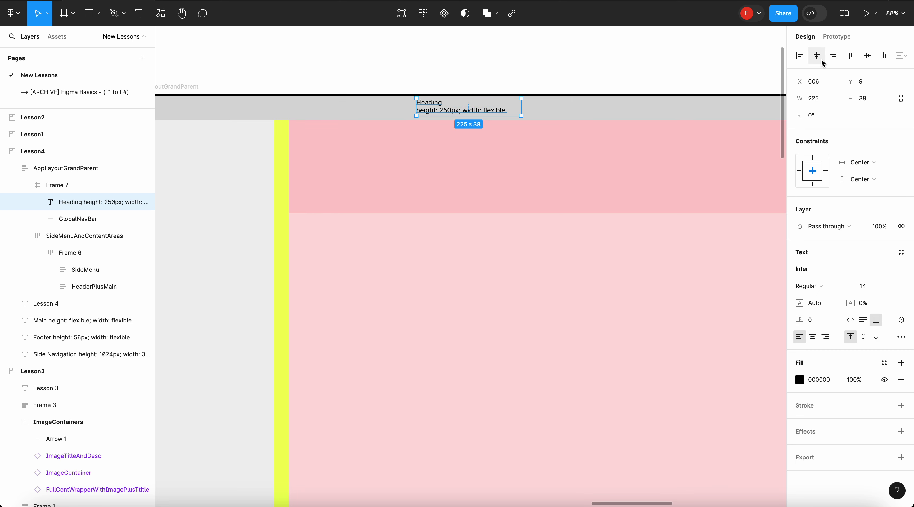
left_click(816, 337)
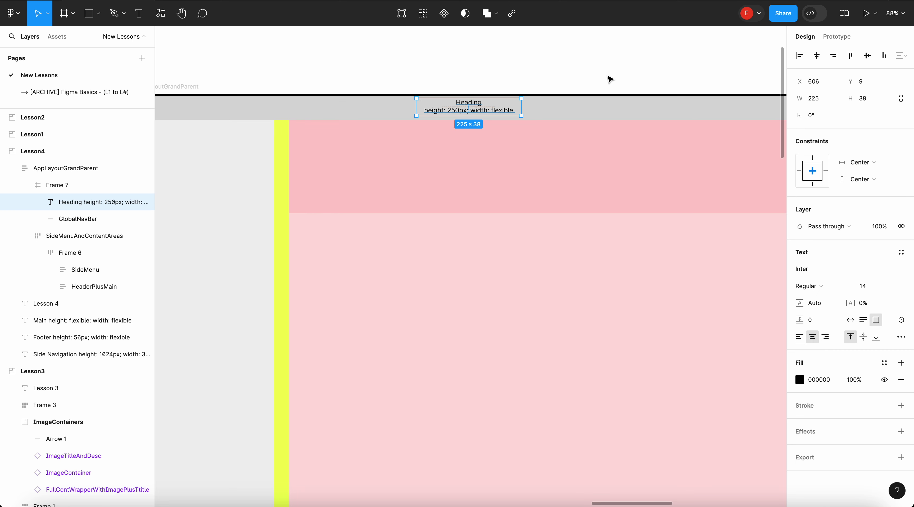
left_click(681, 73)
- Move AppLayoutGrandParent closer to the upper-left corner of the Lesson4 section, to about X 239, Y 158
scroll(680, 72, "down", 3)
scroll(680, 72, "right", 3)
left_click(351, 76)
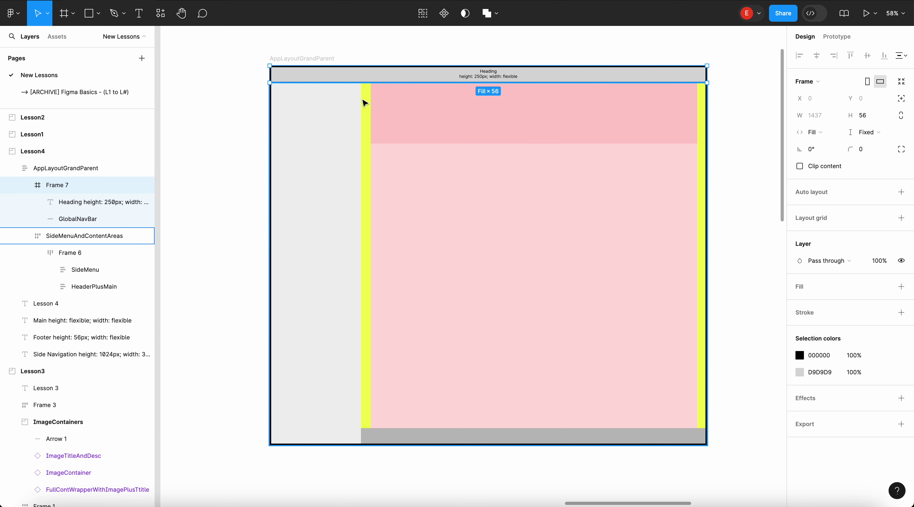
key("Escape")
left_click(322, 59)
scroll(298, 57, "down", 2)
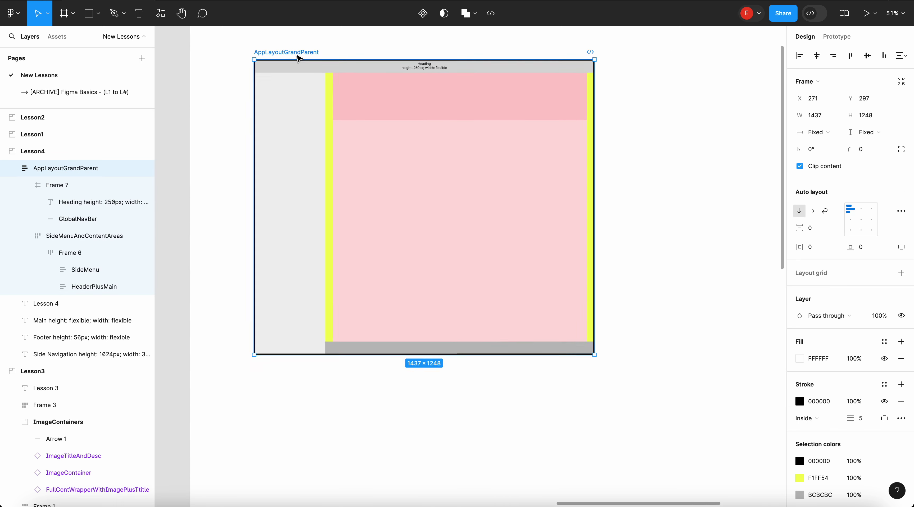
scroll(298, 58, "down", 2)
left_click_drag(307, 96, 300, 76)
scroll(300, 76, "up", 3)
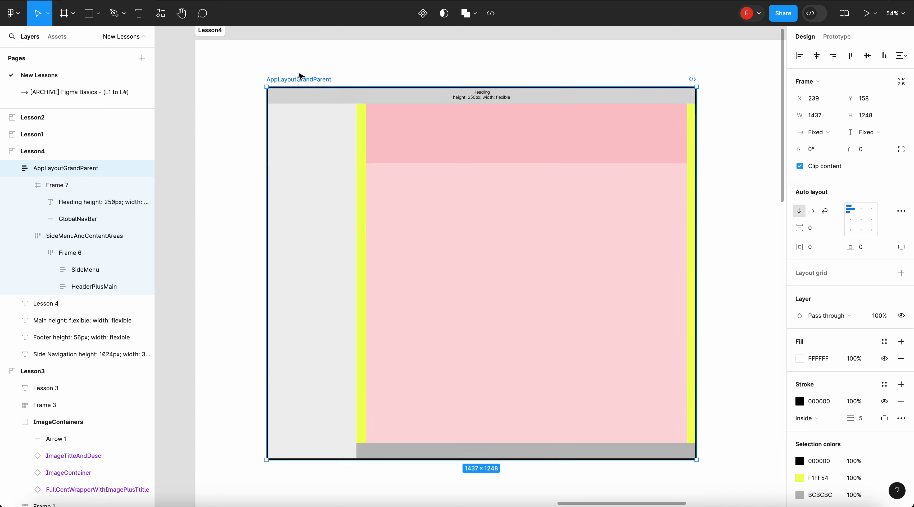
scroll(301, 76, "down", 2)
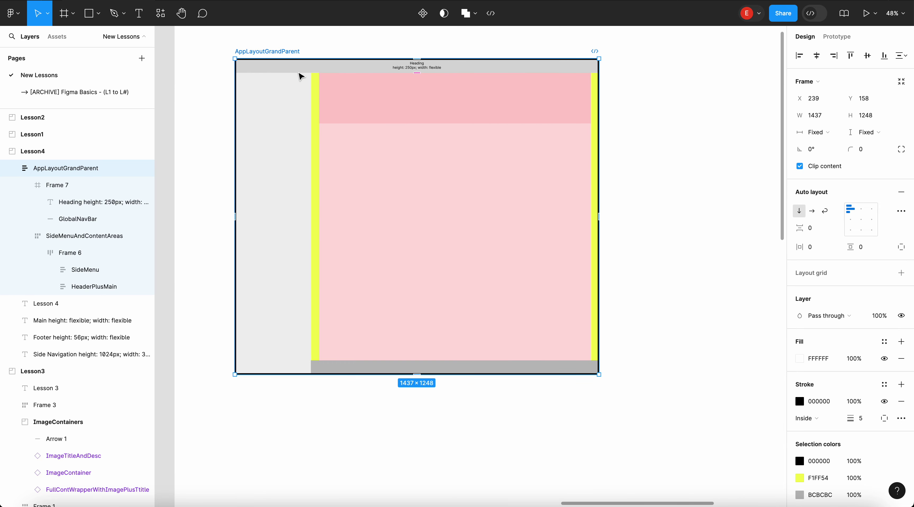
- Copy the Heading note from the navigation bar of AppLayoutGrandParent
scroll(453, 112, "up", 2)
scroll(453, 112, "left", 2)
left_click(460, 90)
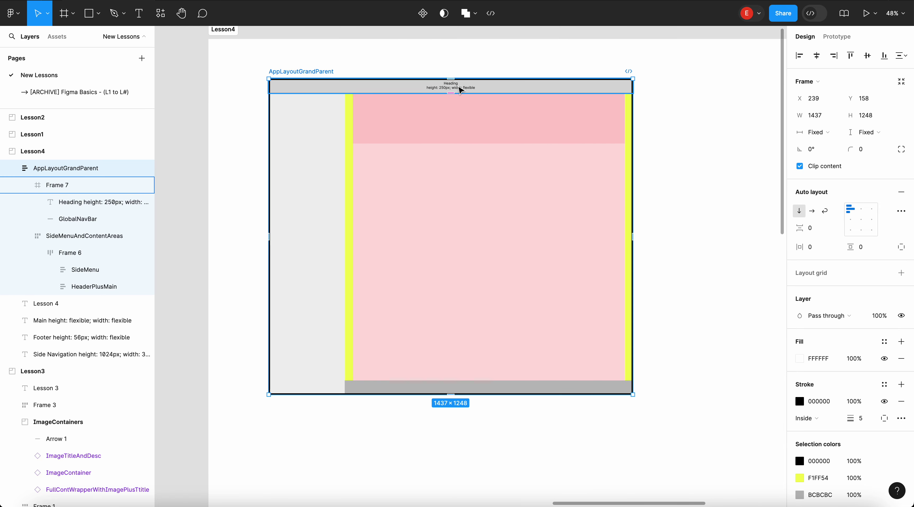
double_click(460, 90)
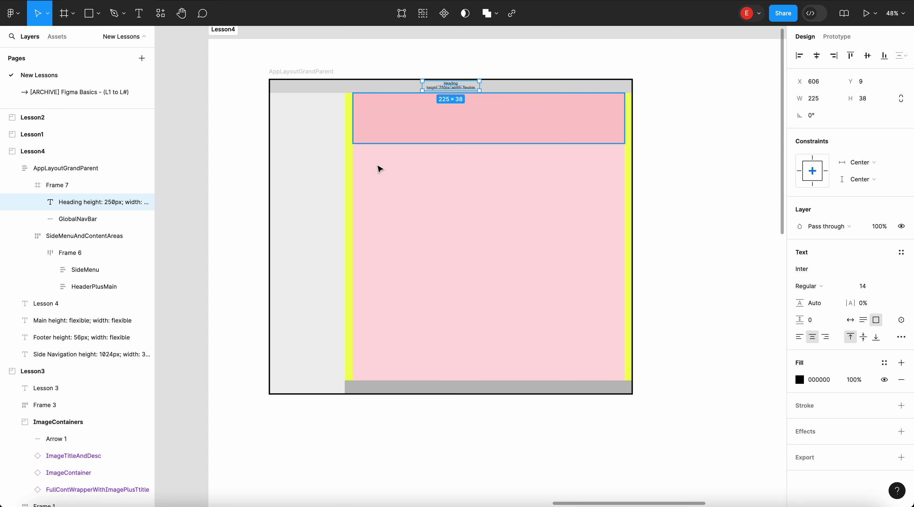
- Try pasting the Heading note directly into the SideMenu frame, and undo it
left_click(337, 198)
double_click(337, 198)
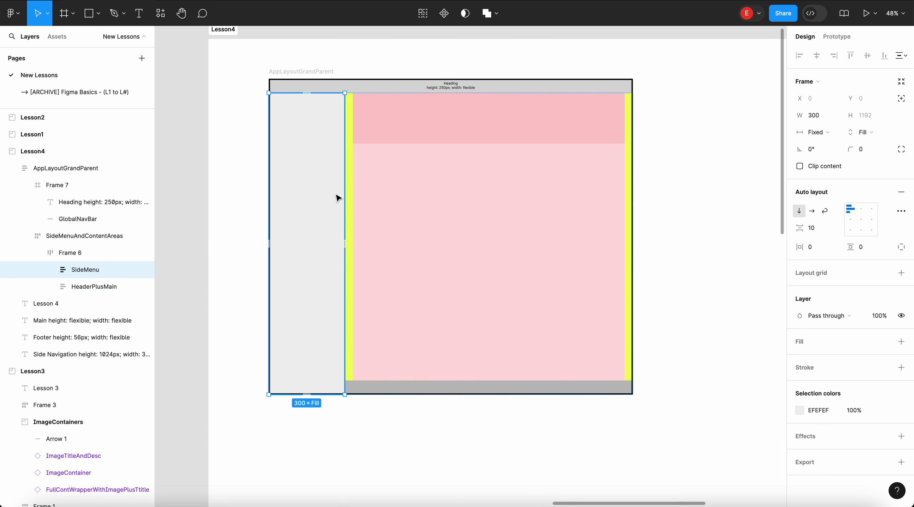
key("super+v")
key("super+z")
- Wrap the GlobalNavBar shape inside SideMenu in its own frame
left_click(91, 291)
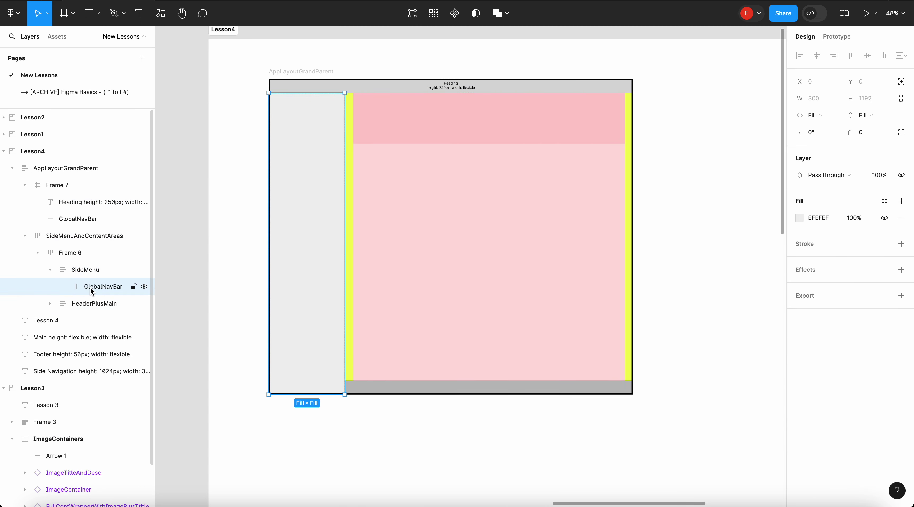
right_click(90, 287)
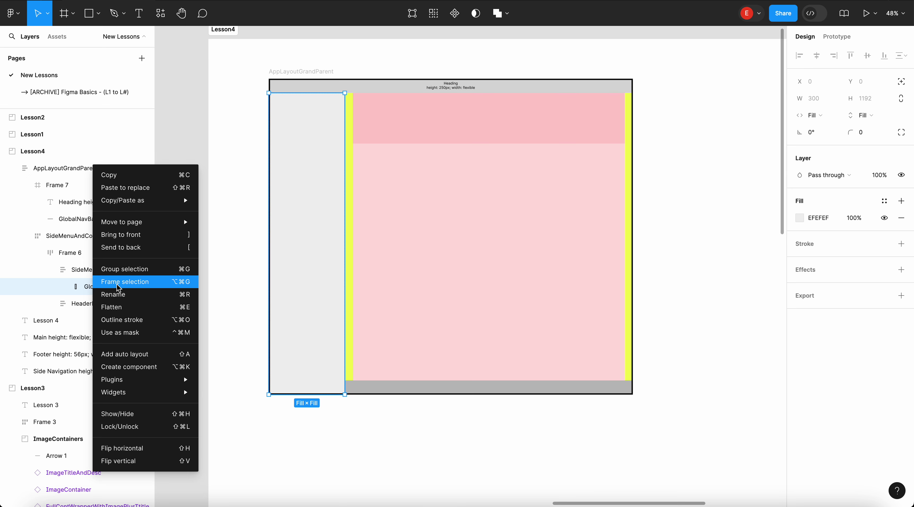
left_click(163, 284)
- Paste the Heading note into the side menu's new frame and centre it horizontally and vertically
key("super+v")
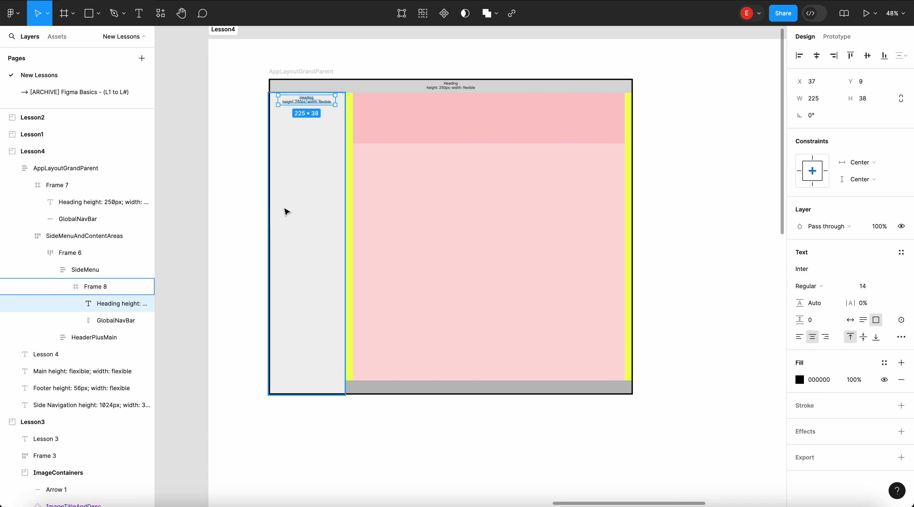
left_click(870, 57)
left_click(819, 58)
- Replace the word Heading in the side menu's note with "Side menu"
scroll(275, 267, "up", 5)
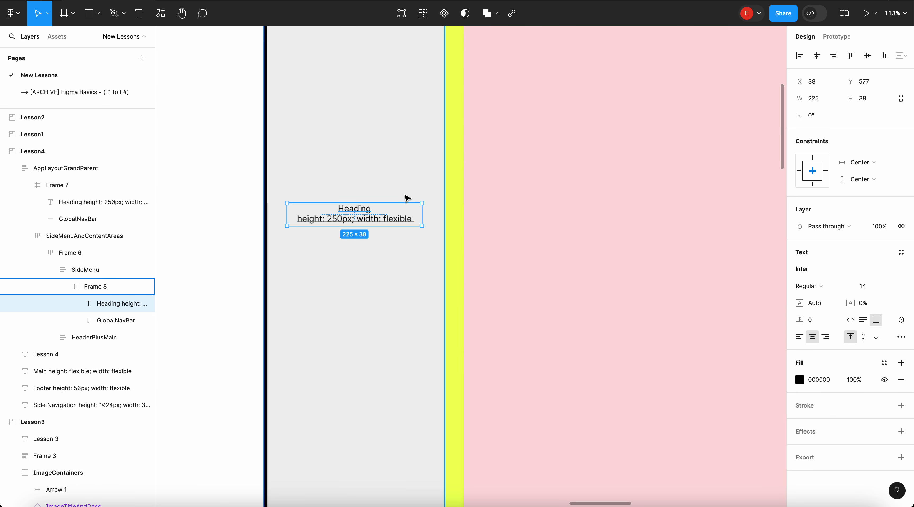
double_click(371, 208)
type("Side menu")
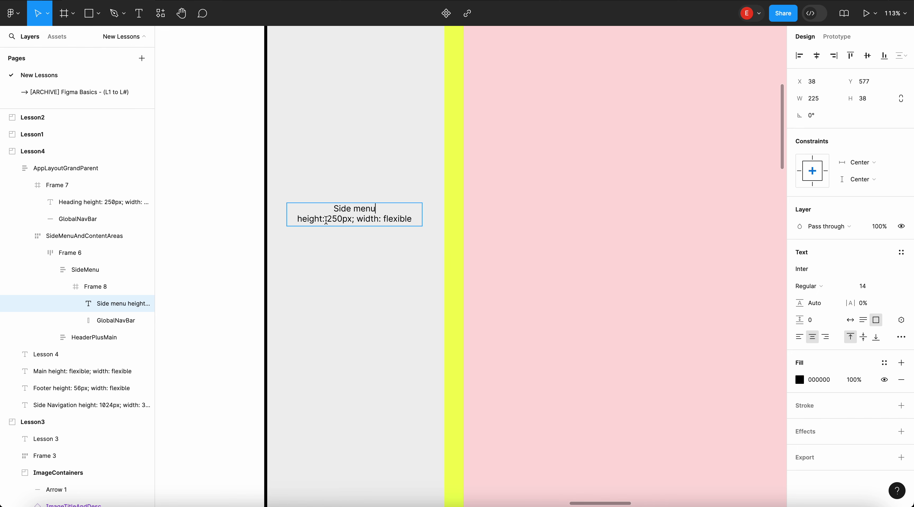
scroll(238, 149, "down", 5)
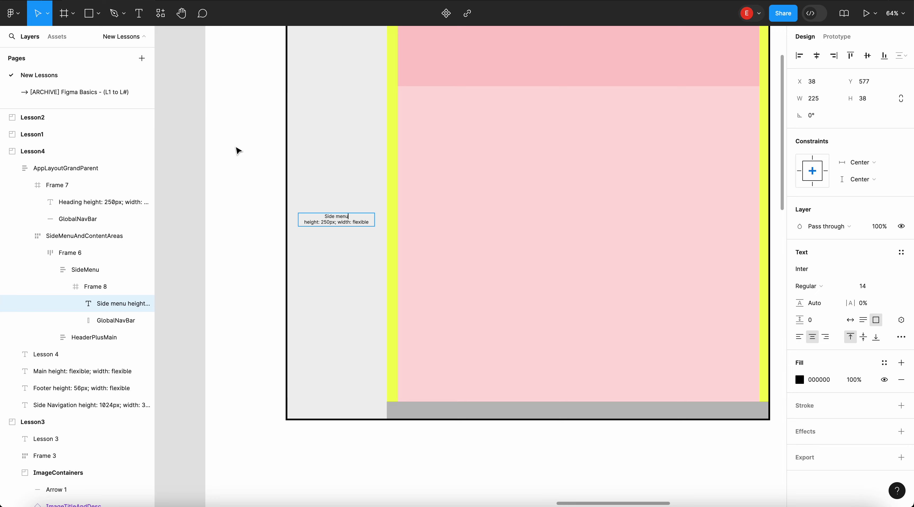
key("Escape")
key("Escape")
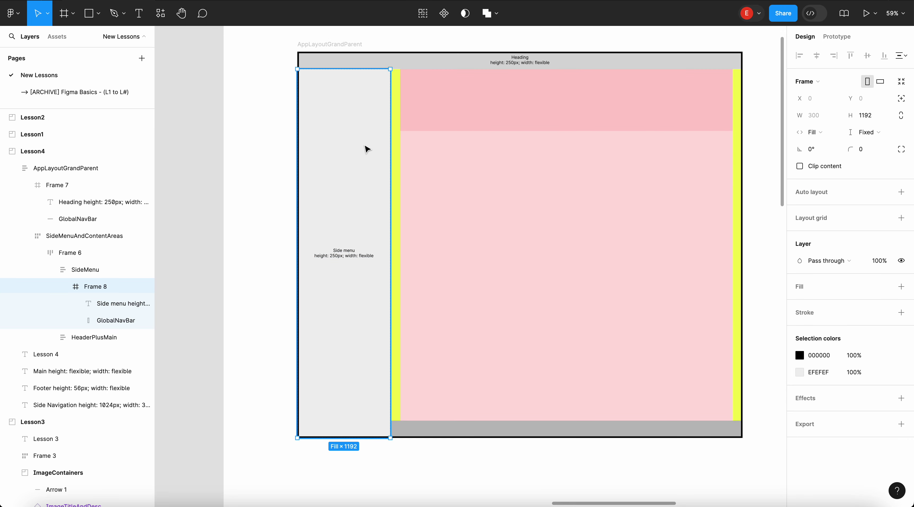
- Set the height of AppLayoutGrandParent to 1080
left_click(350, 43)
left_click(881, 115)
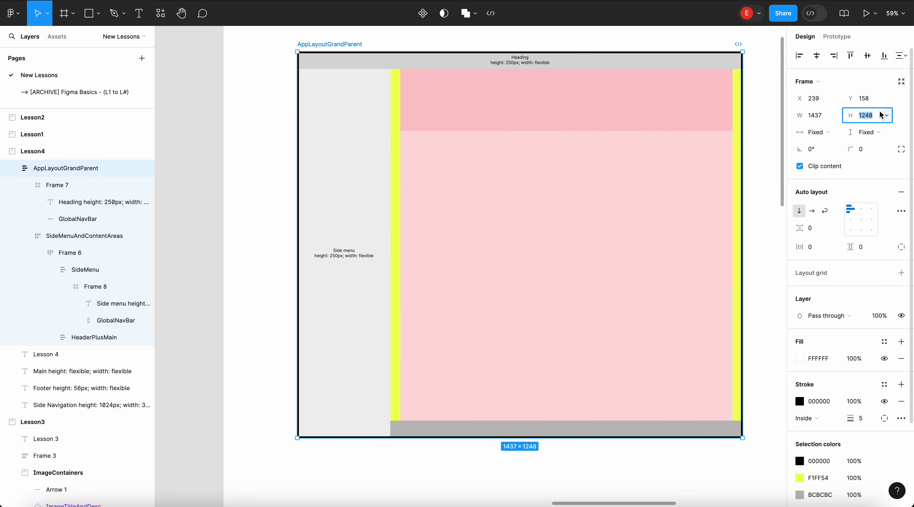
key("Return")
scroll(608, 200, "down", 3)
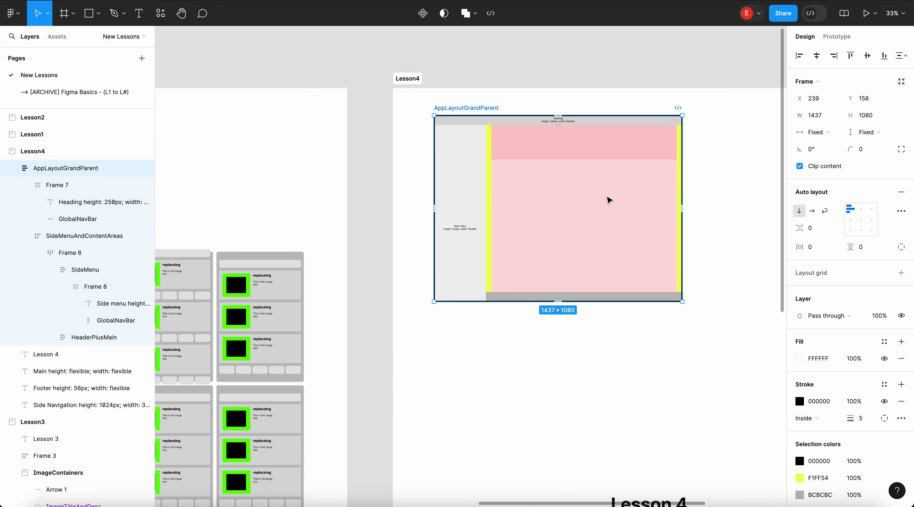
- Examine how the side menu is nested in AppLayoutGrandParent by selecting the outer frame, Frame 6 and SideMenu in turn
scroll(536, 173, "up", 2)
double_click(388, 142)
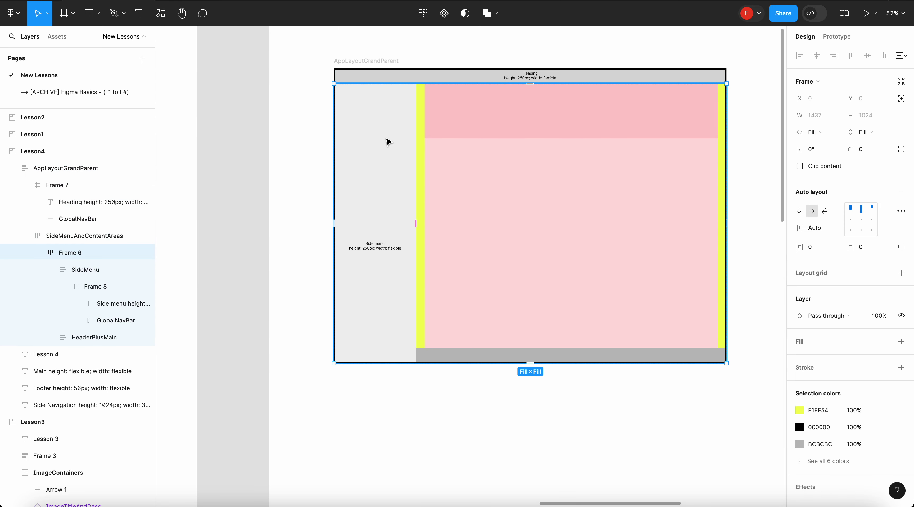
left_click(388, 142)
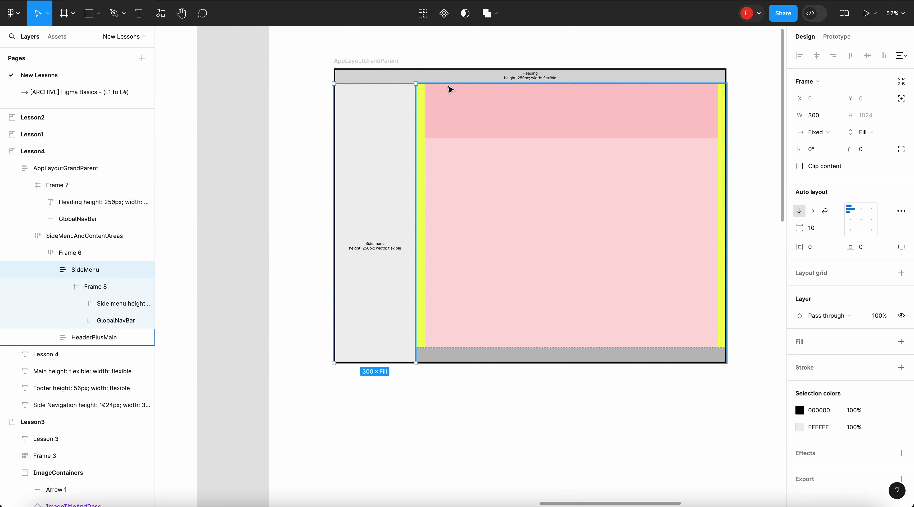
scroll(449, 89, "up", 2)
scroll(421, 159, "up", 3)
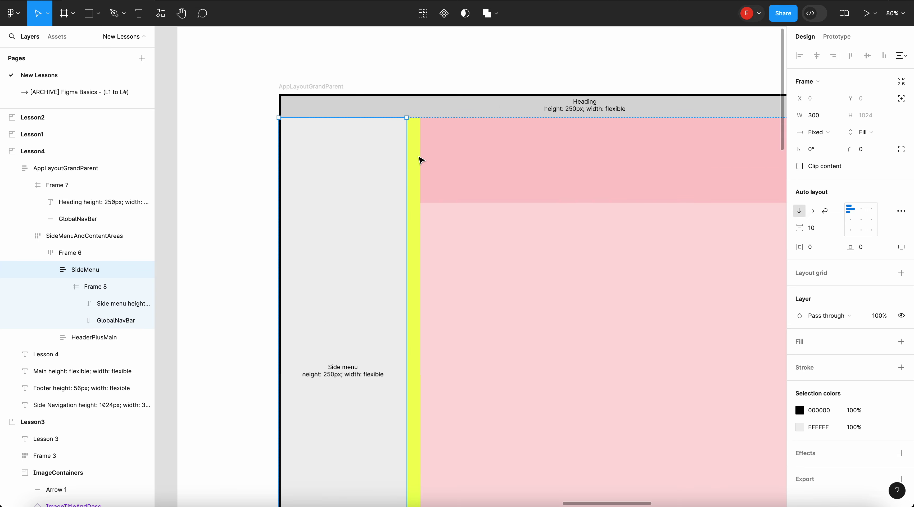
left_click(329, 88)
scroll(316, 127, "down", 3)
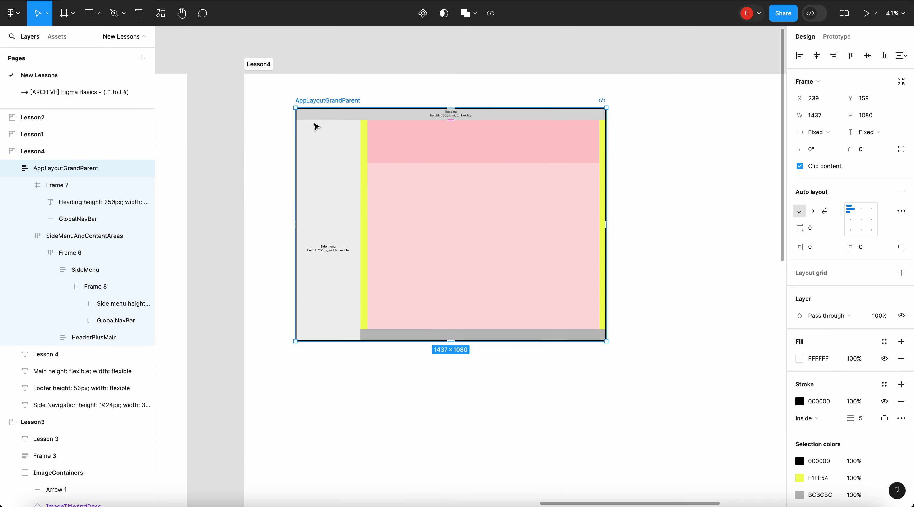
scroll(350, 154, "up", 2)
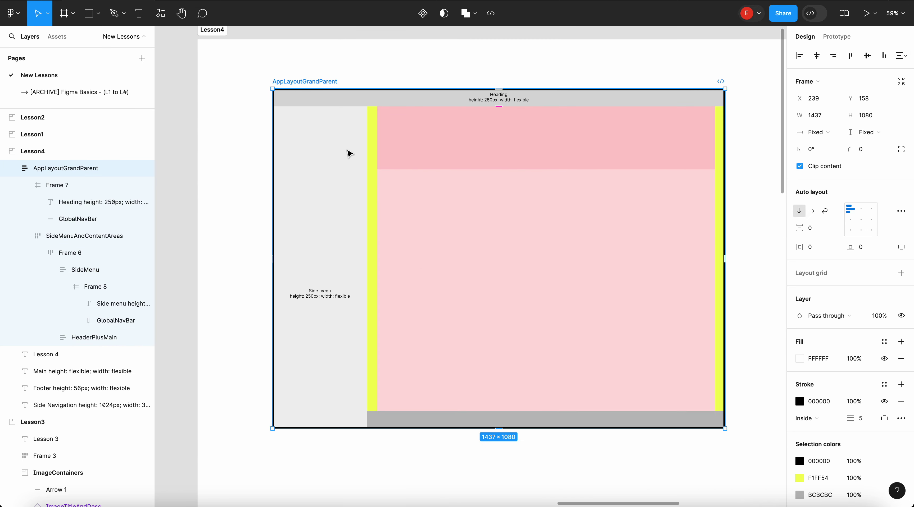
scroll(349, 154, "right", 2)
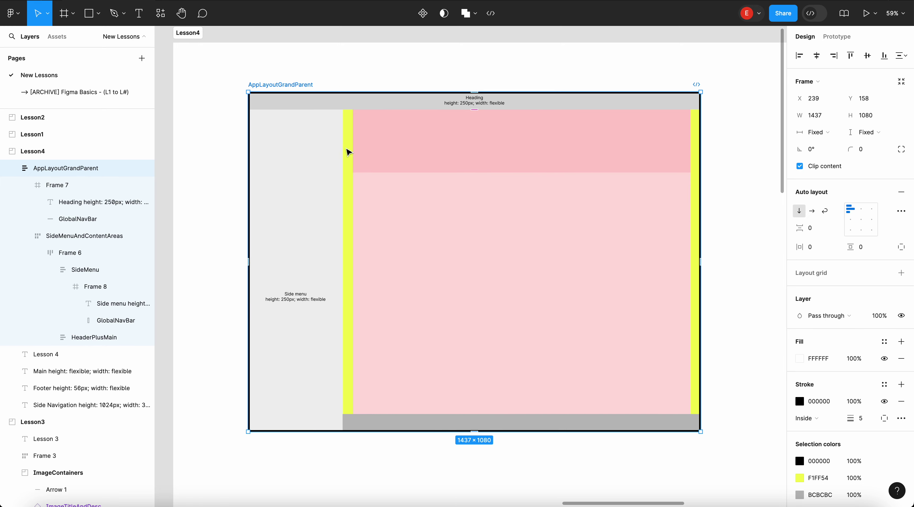
left_click(320, 106)
left_click(297, 139)
double_click(298, 138)
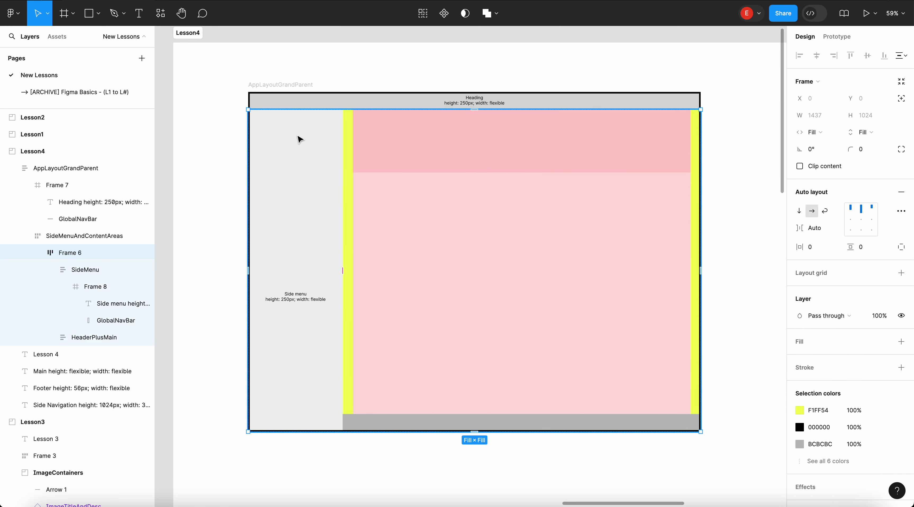
double_click(298, 139)
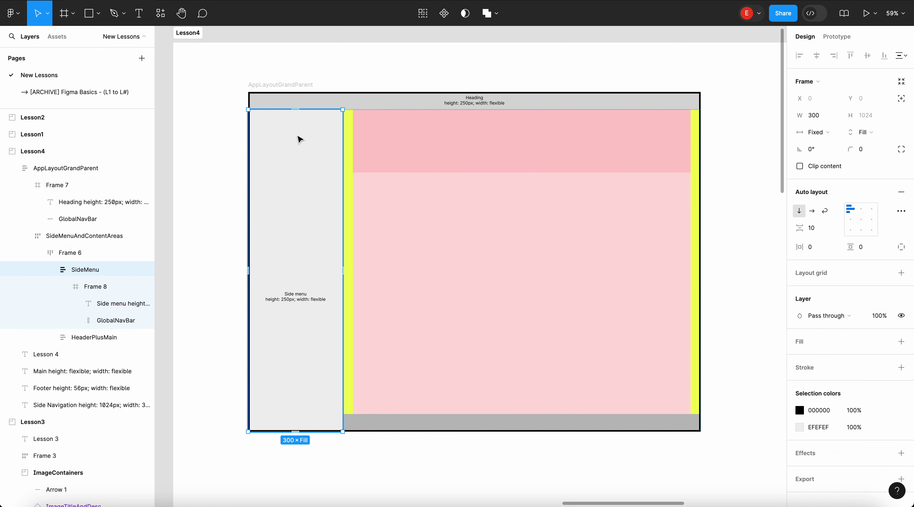
left_click(292, 86)
double_click(315, 212)
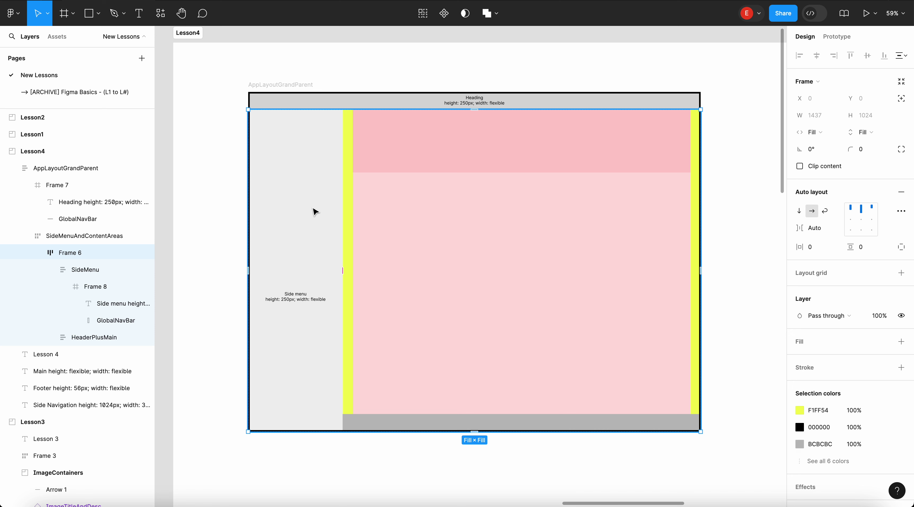
left_click(329, 245)
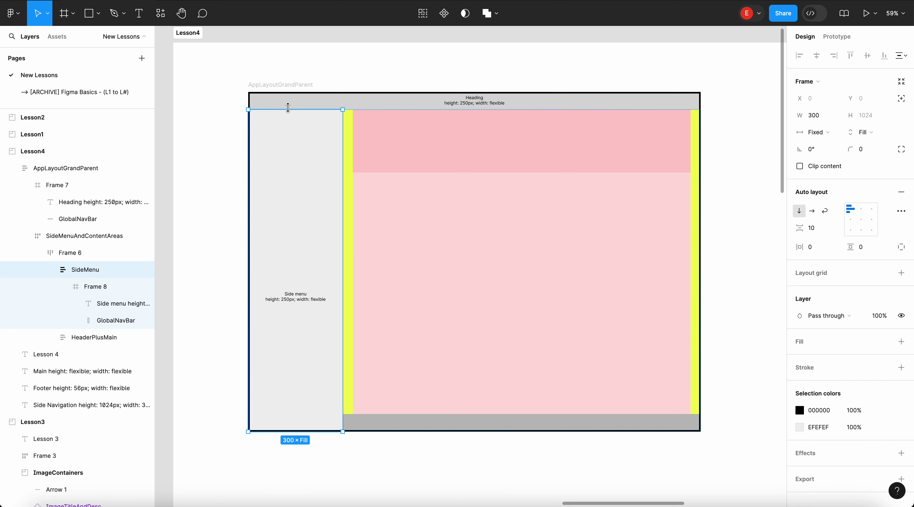
left_click(292, 67)
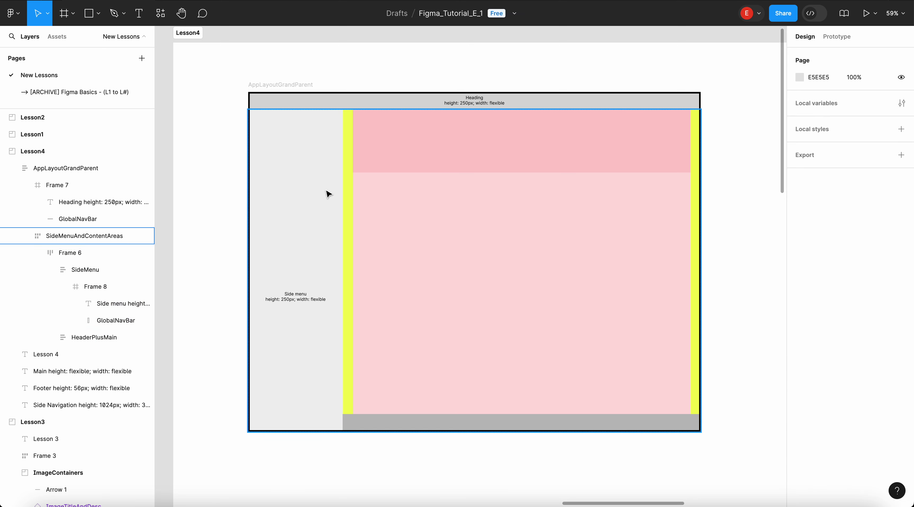
left_click(327, 194)
left_click(328, 194)
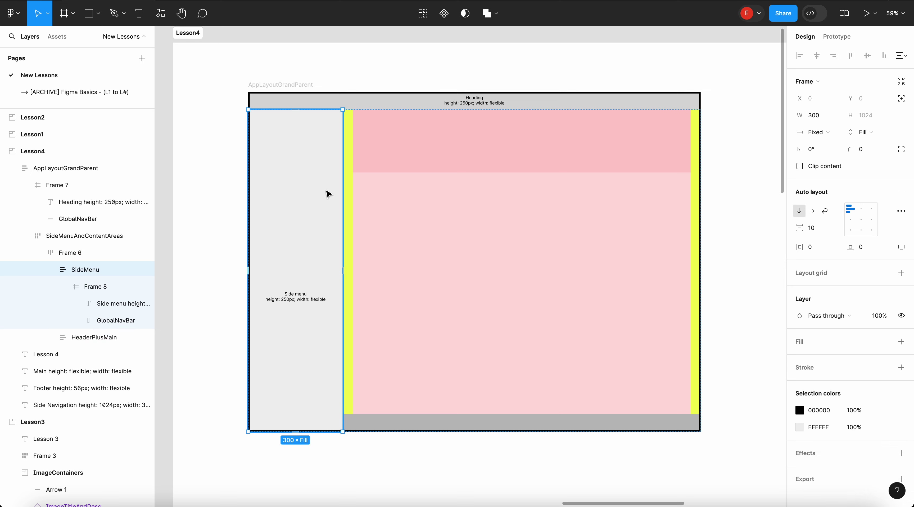
left_click(312, 75)
- Set the vertical sizing of Frame 8 in the side menu to Fill, and select its Side menu note
double_click(299, 301)
left_click(298, 301)
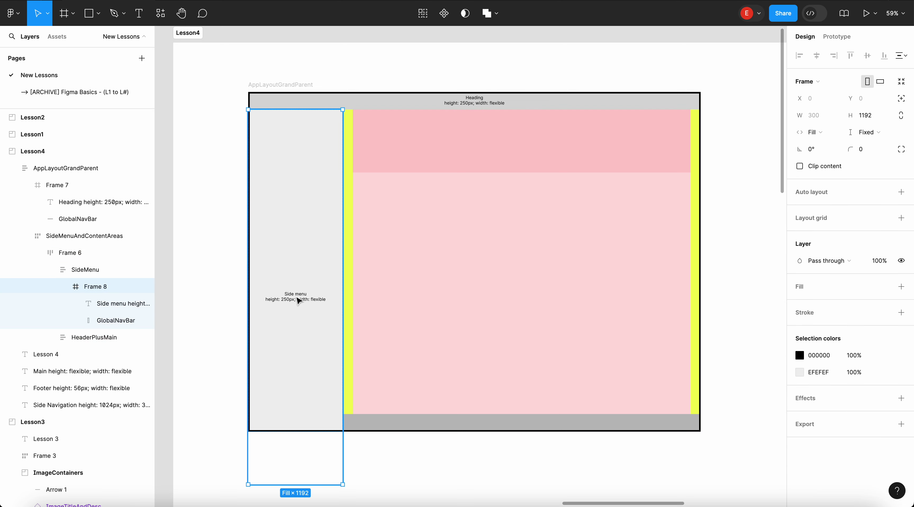
left_click(299, 300)
left_click(300, 227)
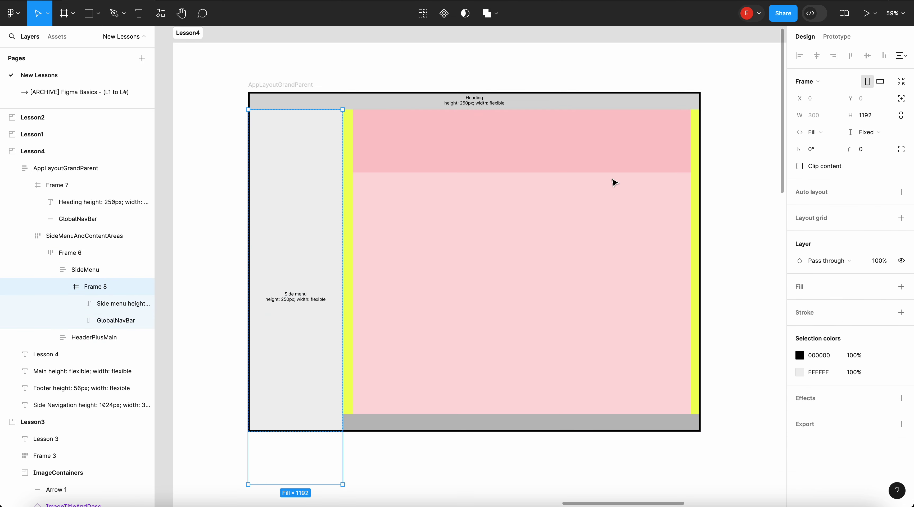
left_click(867, 132)
left_click(860, 145)
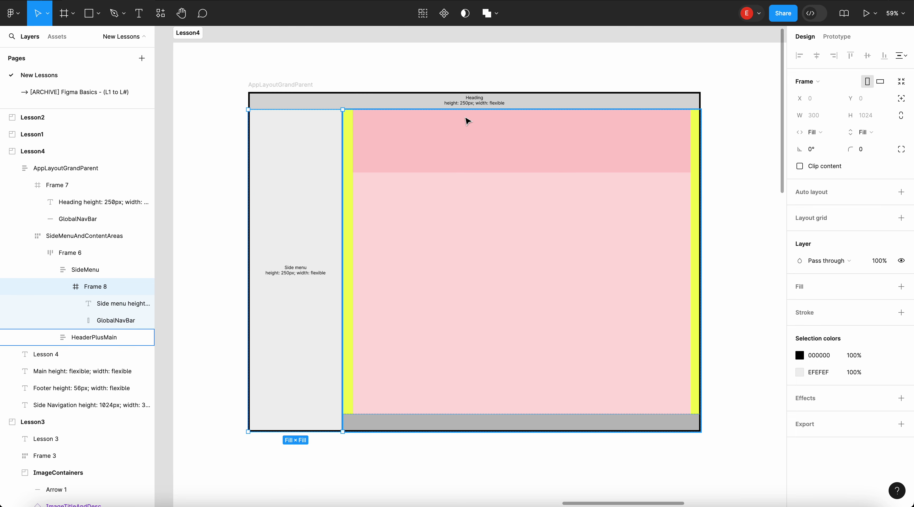
left_click(308, 266)
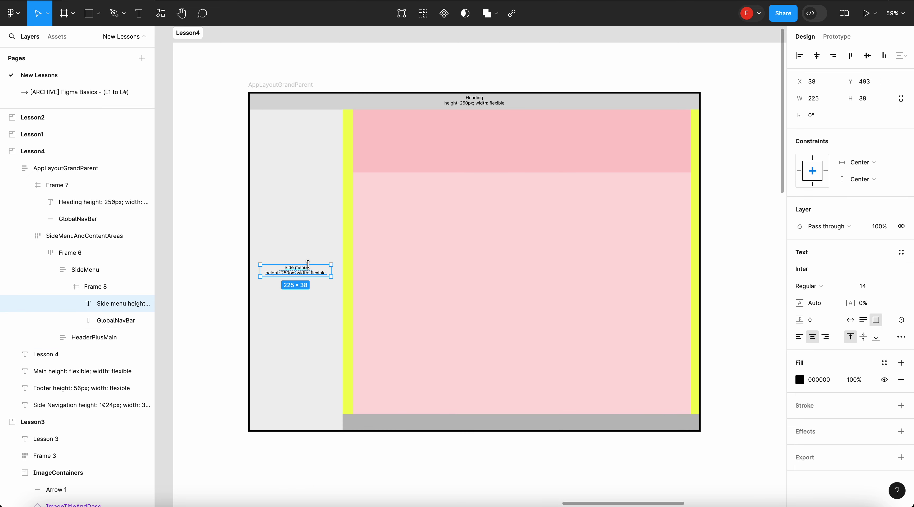
- Widen the layer list and wrap the GlobalNavBar shape inside Frame 5's HeaderArea in its own frame
left_click(414, 142)
left_click(413, 142)
left_click(407, 146)
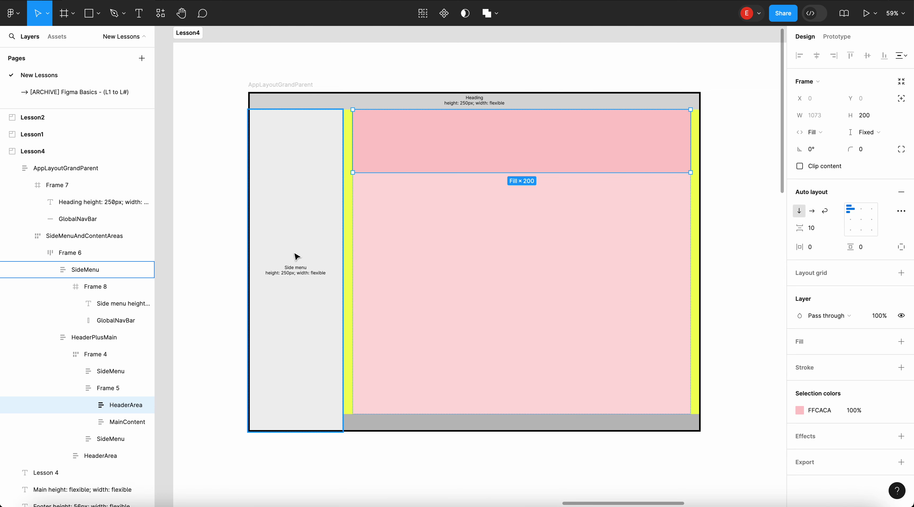
left_click(88, 405)
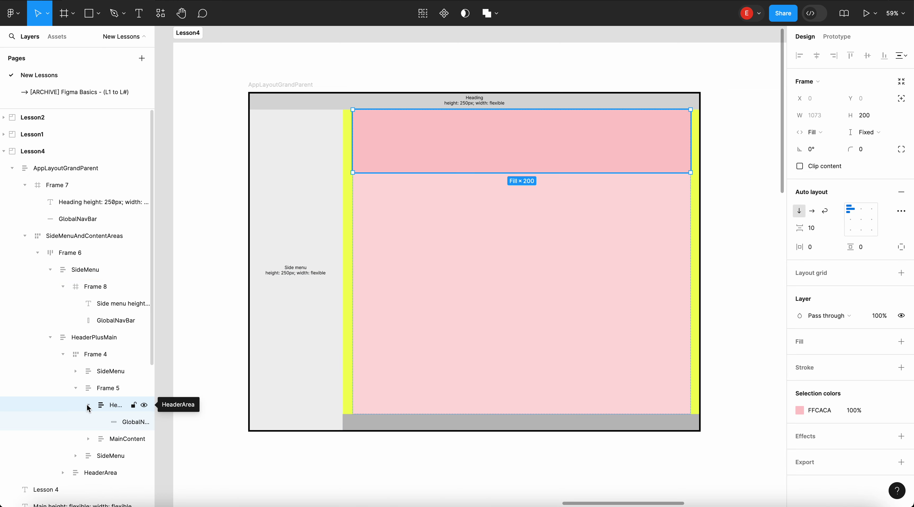
left_click_drag(154, 34, 196, 34)
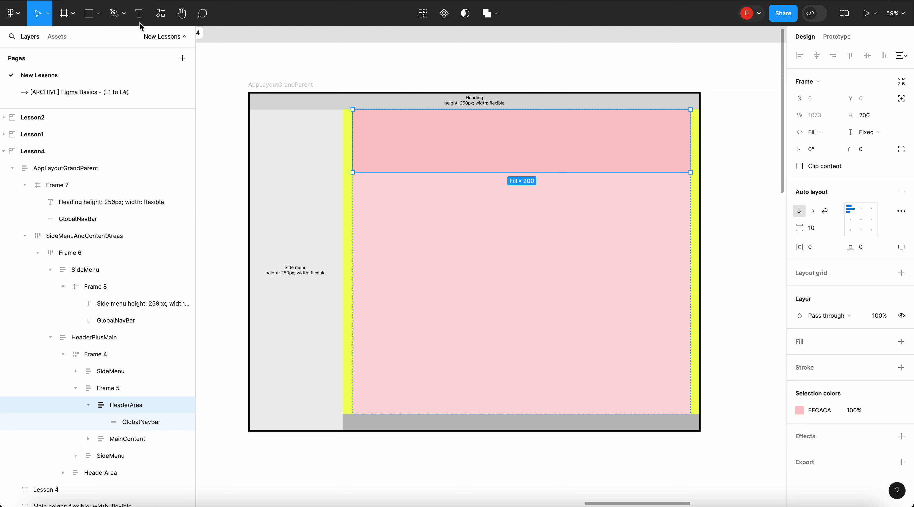
left_click(86, 18)
key("Escape")
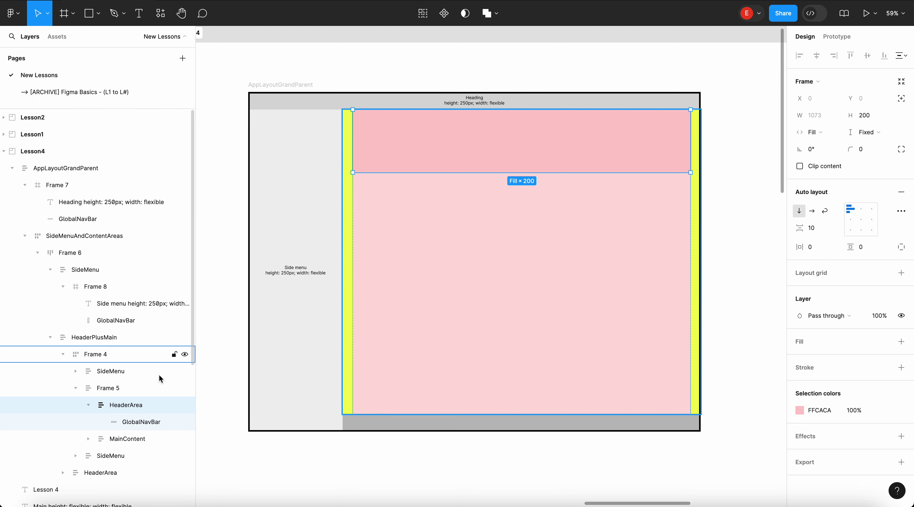
left_click(143, 425)
right_click(143, 415)
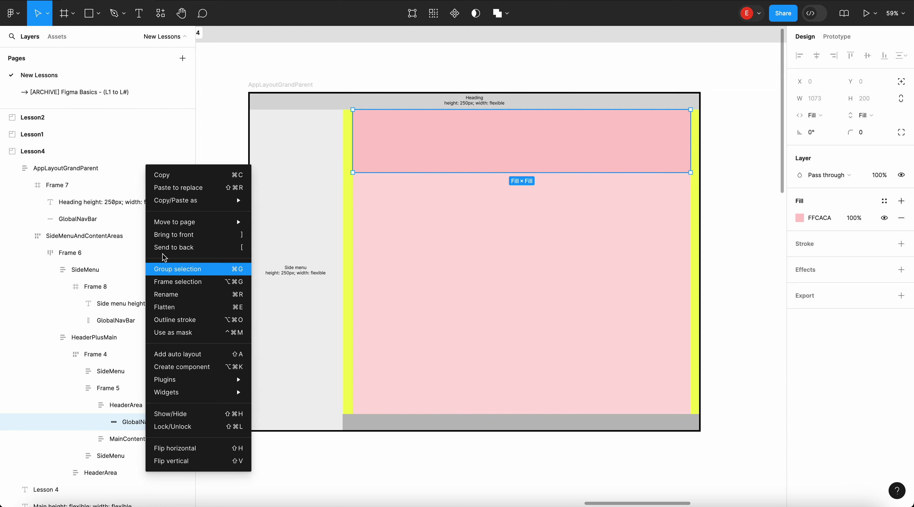
left_click(173, 283)
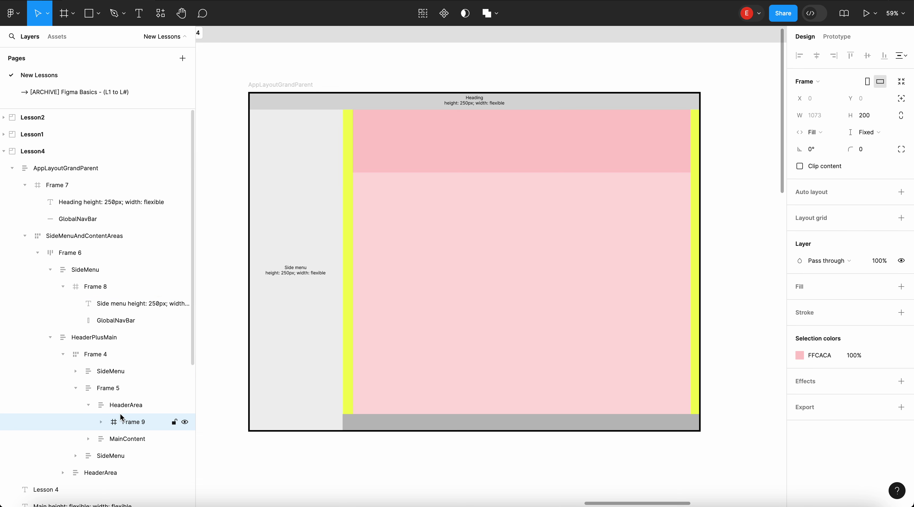
left_click(117, 424)
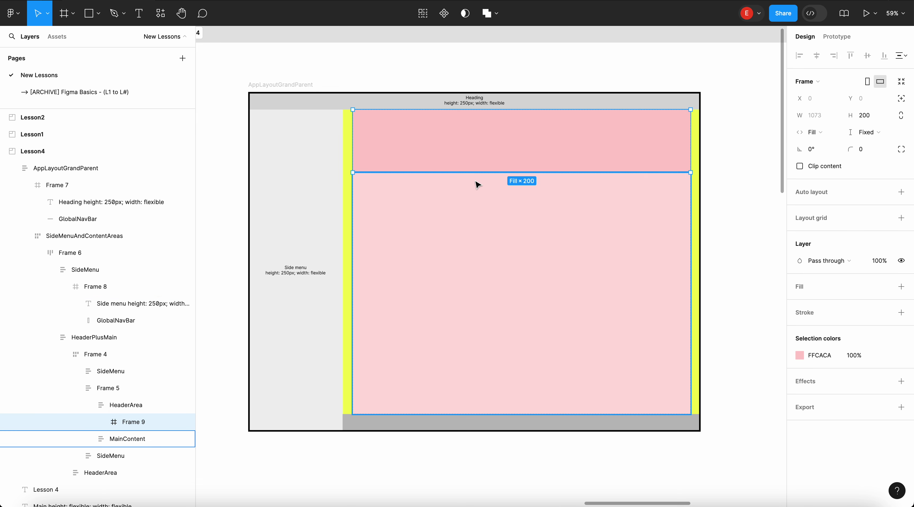
- Paste the copied Side menu note into Frame 9 of the HeaderArea and centre it horizontally
key("ctrl+v")
left_click(633, 151)
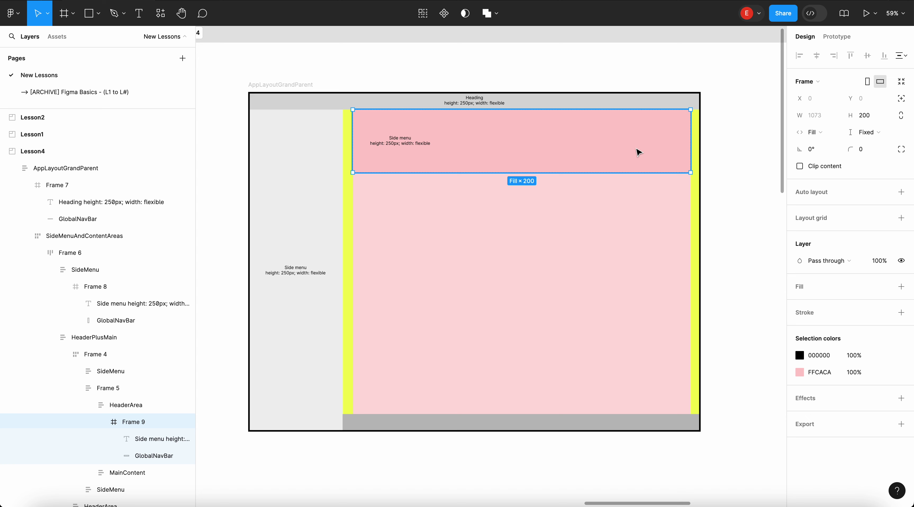
left_click(416, 145)
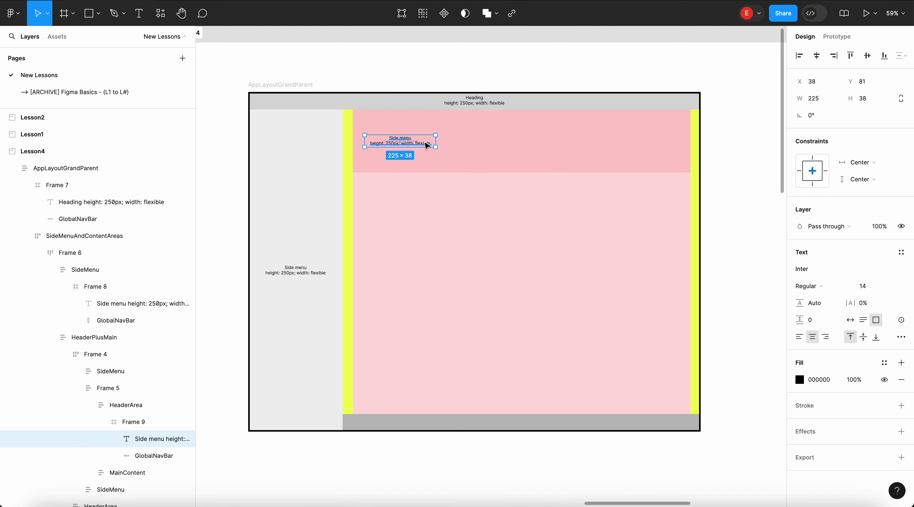
left_click(816, 60)
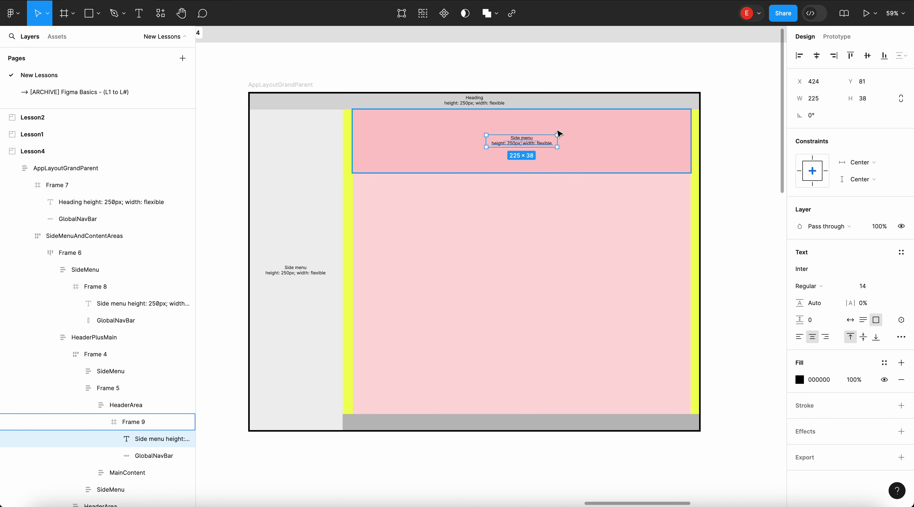
- Compare the position and constraints of the Heading note with those of the note pasted in the HeaderArea
scroll(575, 116, "up", 5)
scroll(532, 160, "right", 2)
scroll(497, 193, "up", 1)
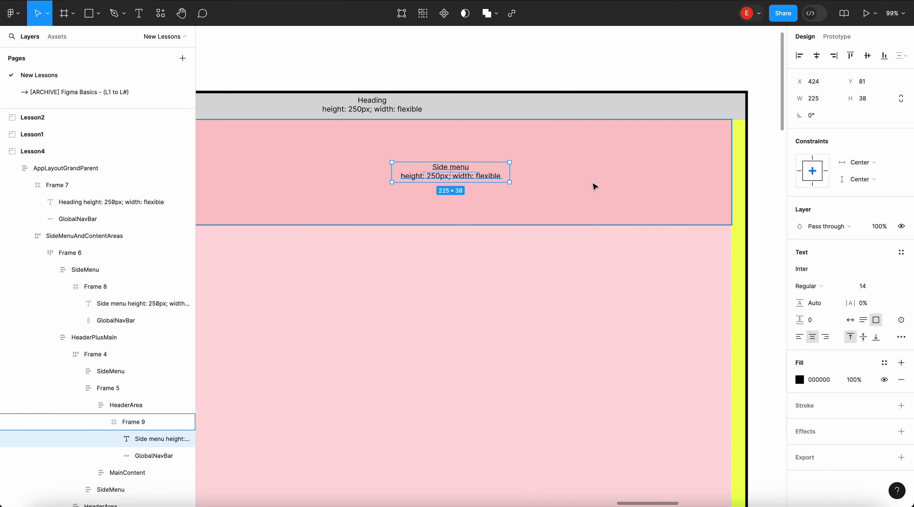
left_click(593, 188)
scroll(479, 181, "down", 3)
left_click(476, 178)
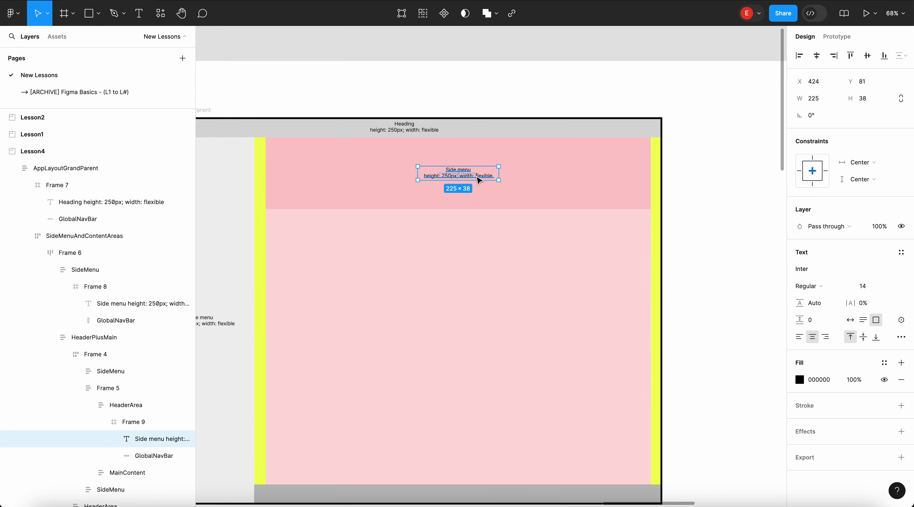
left_click(425, 134)
left_click(425, 134)
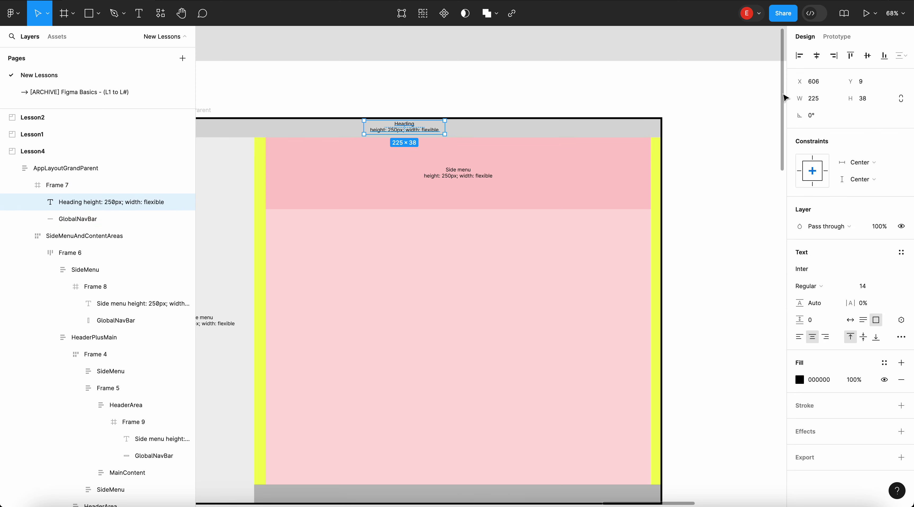
left_click(725, 96)
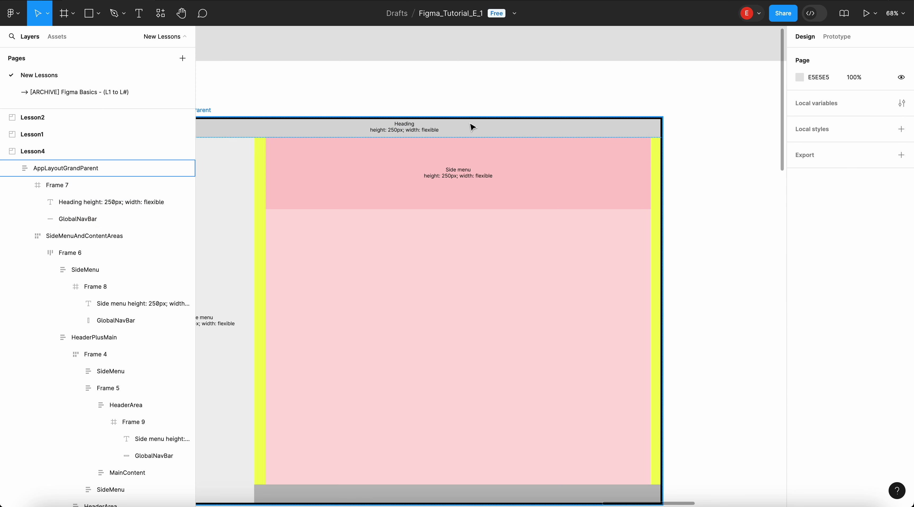
left_click(435, 128)
left_click(434, 129)
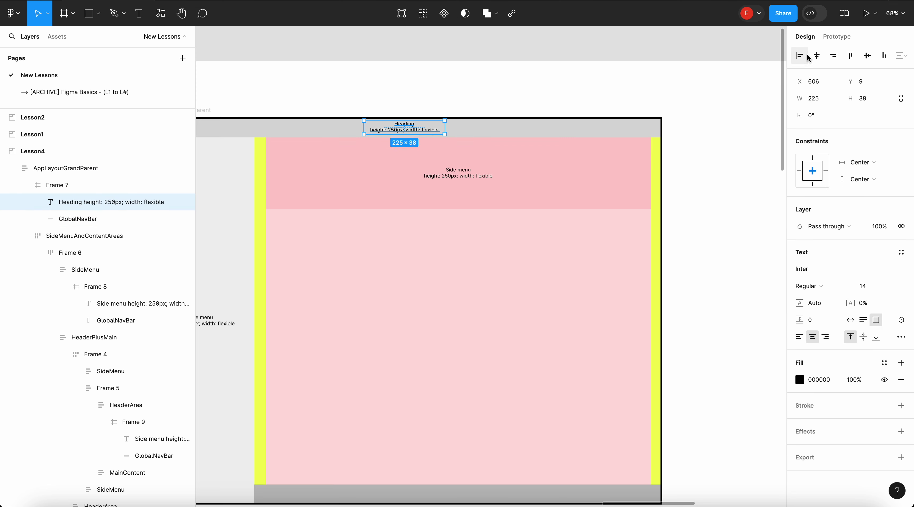
left_click(648, 101)
scroll(648, 101, "down", 3)
scroll(648, 101, "left", 3)
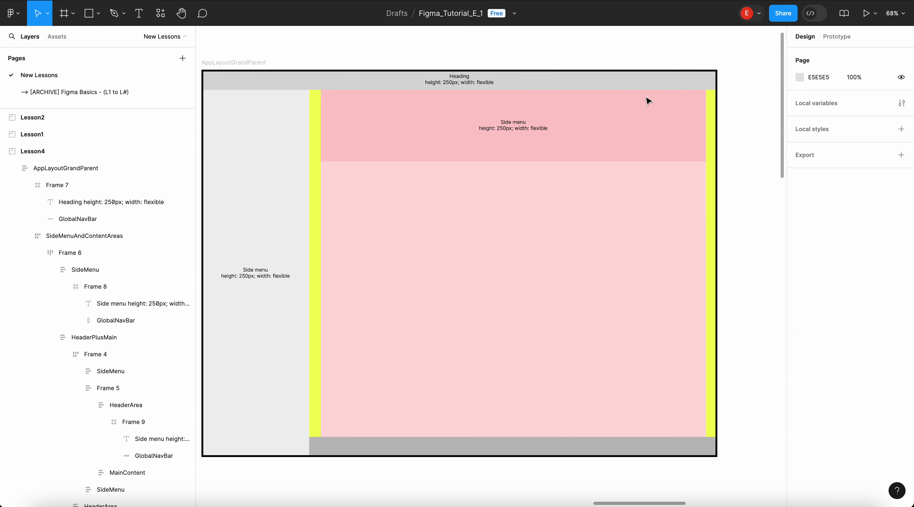
left_click(515, 137)
left_click(525, 131)
left_click(536, 125)
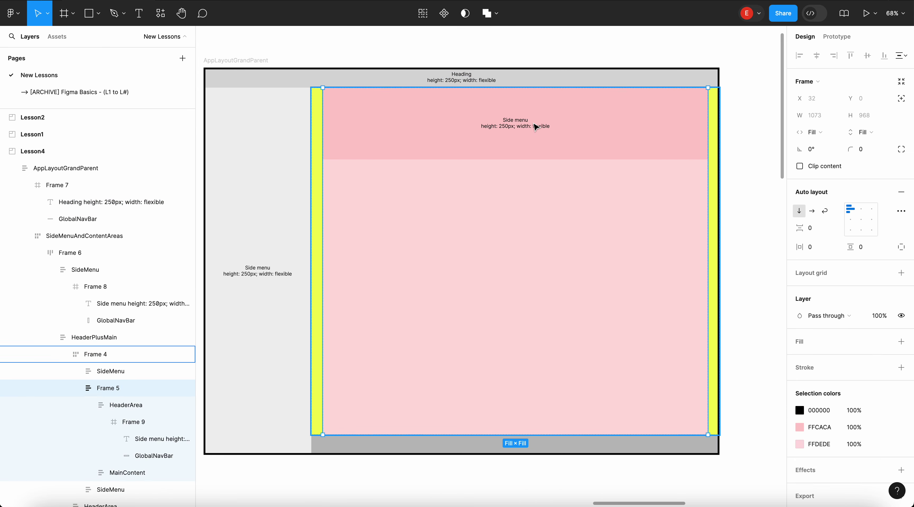
left_click(536, 126)
left_click(536, 126)
left_click(535, 127)
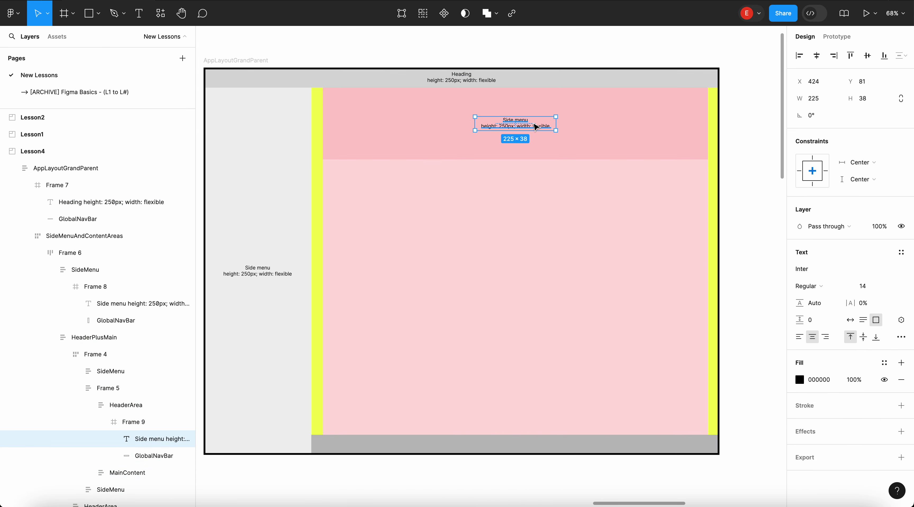
- Wrap the GlobalNavBar shape inside MainContent in its own frame and paste the copied note into it, centred vertically
left_click(499, 261)
left_click(89, 473)
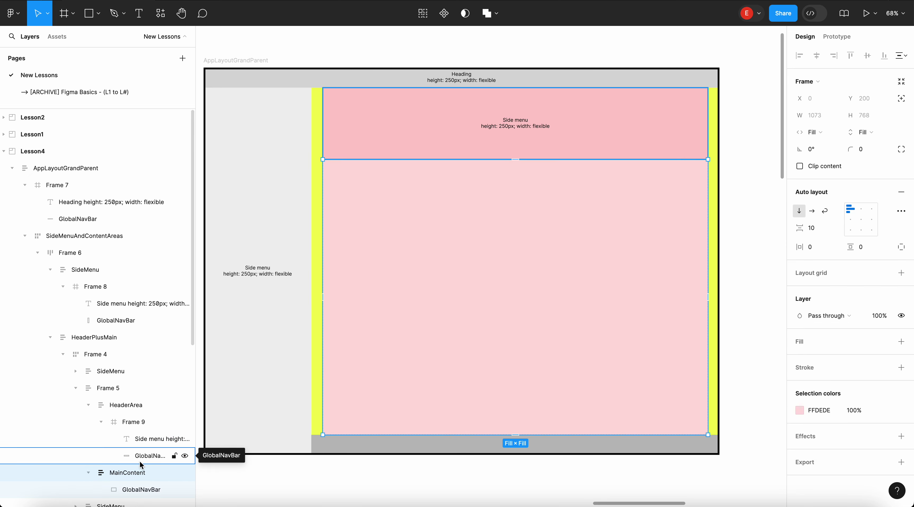
left_click(136, 492)
right_click(136, 494)
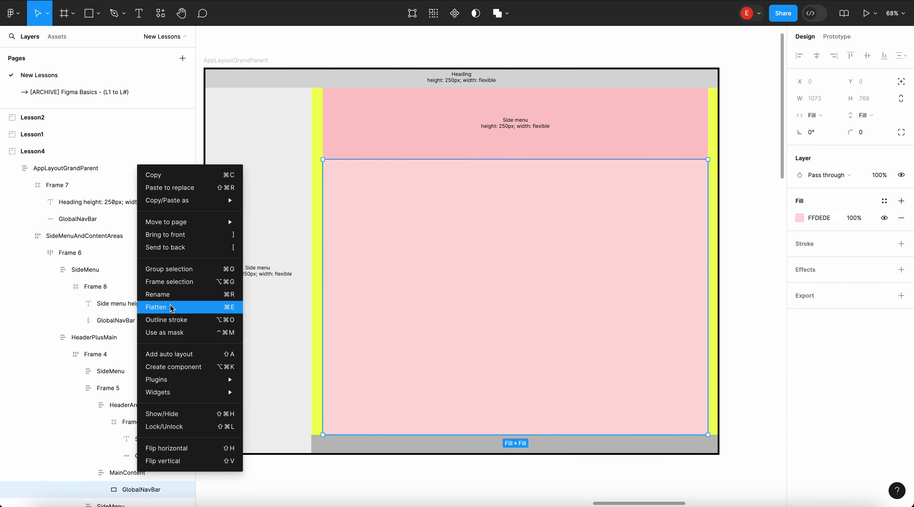
left_click(179, 282)
key("super+v")
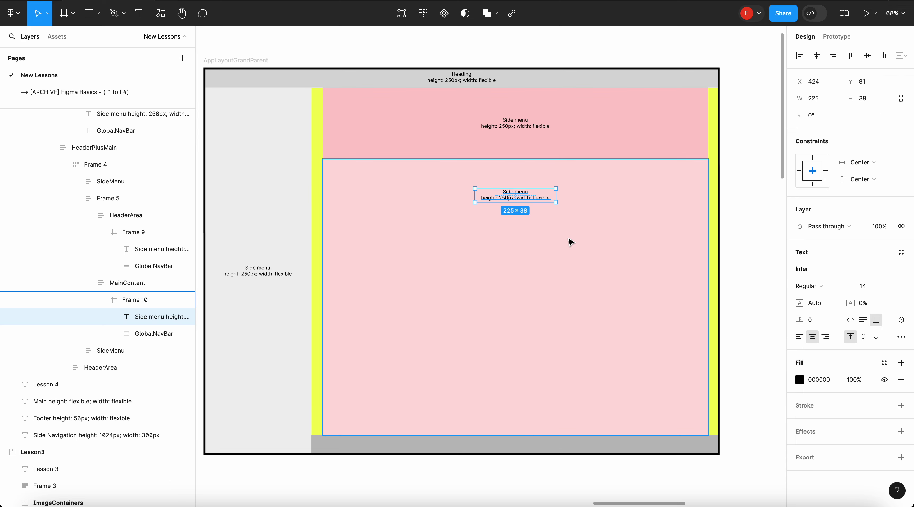
left_click(867, 56)
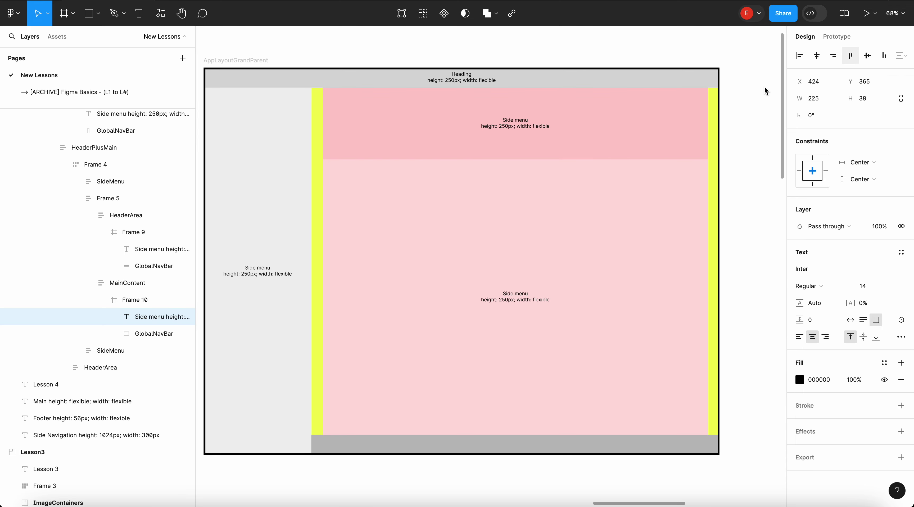
- Change the first line of the MainContent note to "Main content"
scroll(432, 318, "up", 5)
triple_click(616, 272)
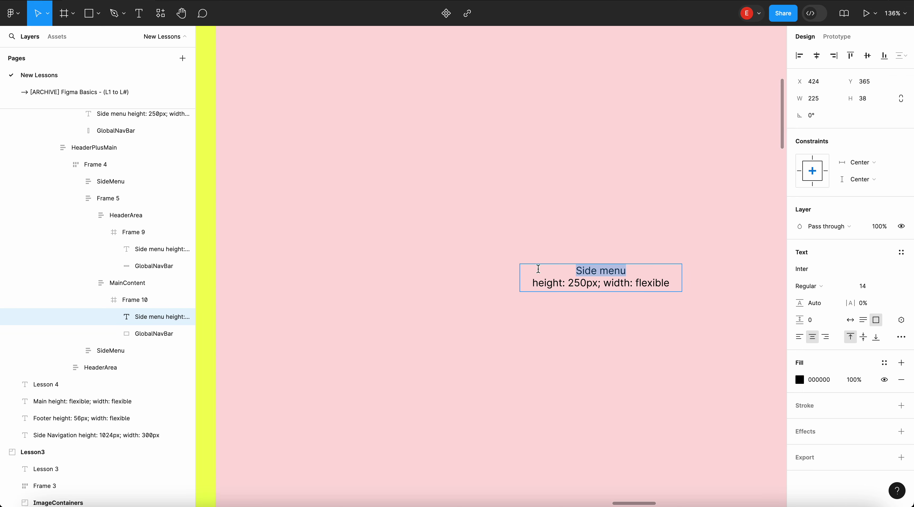
type("Main content")
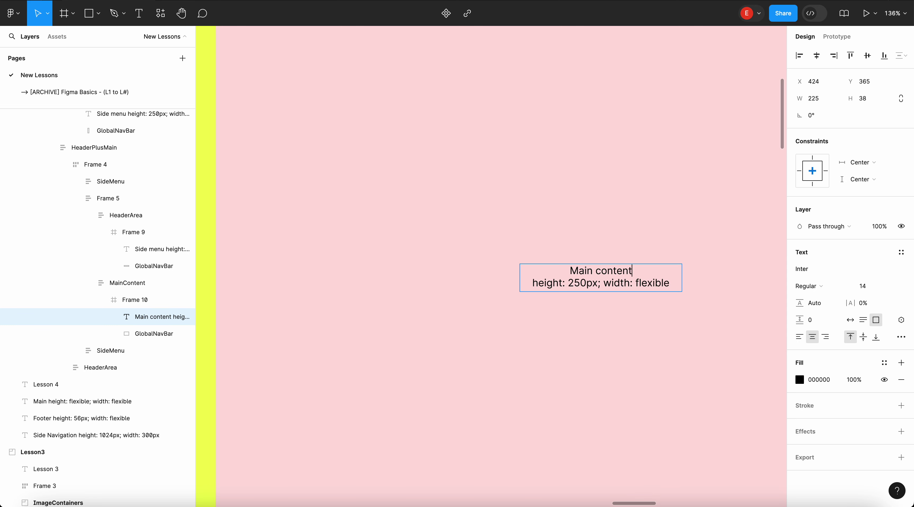
scroll(536, 267, "down", 5)
left_click(624, 423)
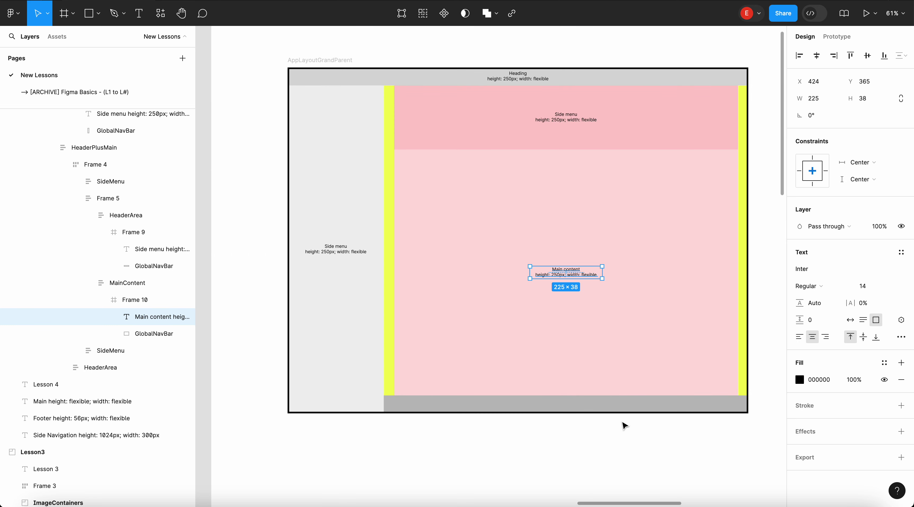
scroll(514, 242, "right", 2)
scroll(514, 242, "down", 2)
scroll(515, 245, "up", 5)
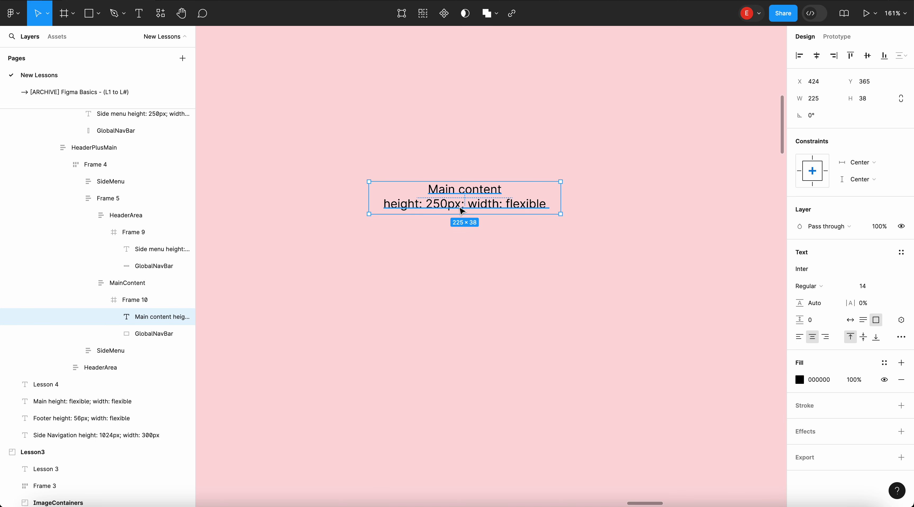
double_click(461, 209)
scroll(450, 205, "down", 5)
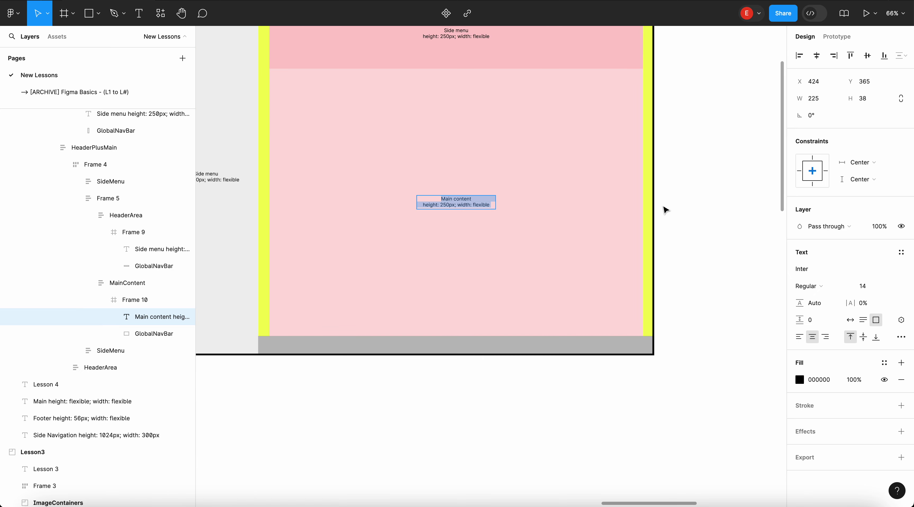
scroll(665, 209, "up", 2)
key("Escape")
left_click(605, 121)
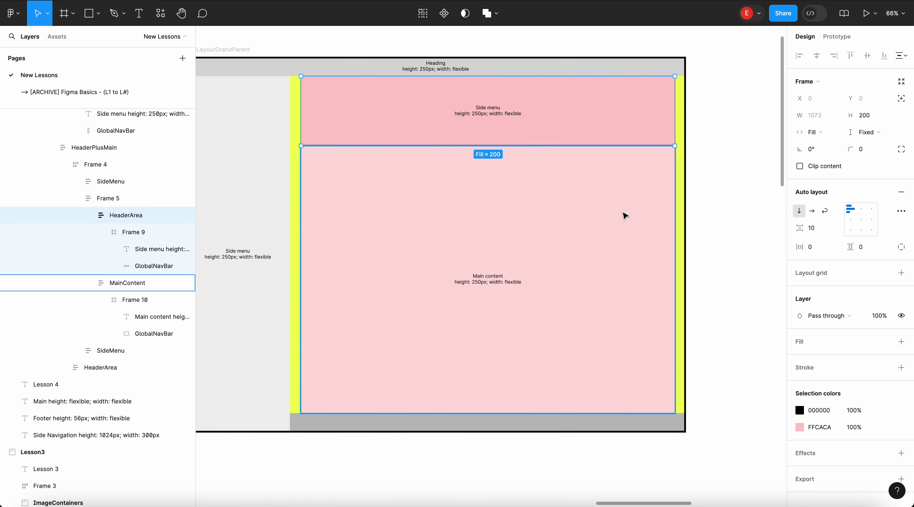
scroll(623, 173, "left", 2)
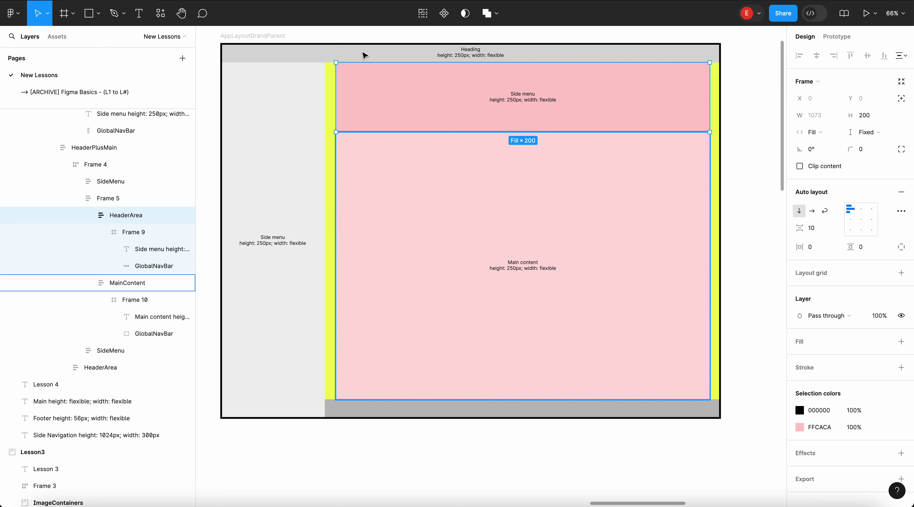
- Stretch AppLayoutGrandParent downward to a height of about 1554
left_click(261, 39)
scroll(448, 171, "down", 5)
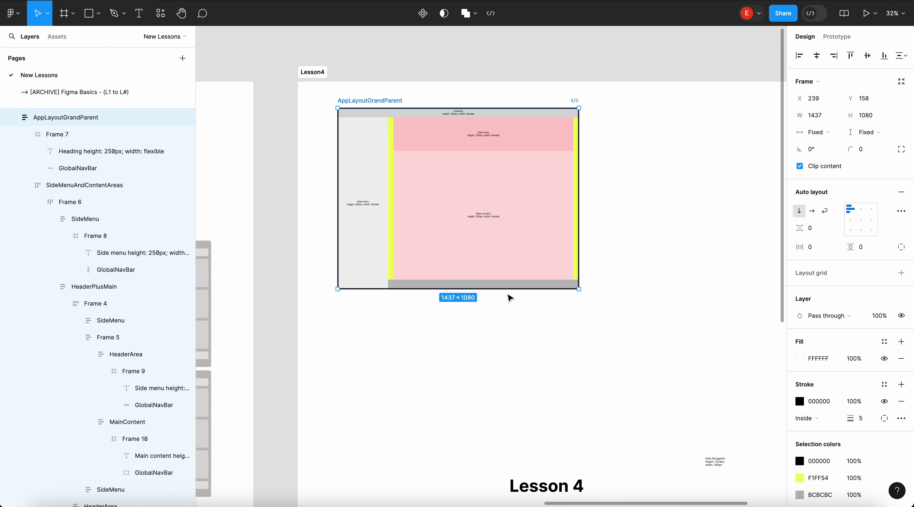
left_click_drag(508, 296, 508, 374)
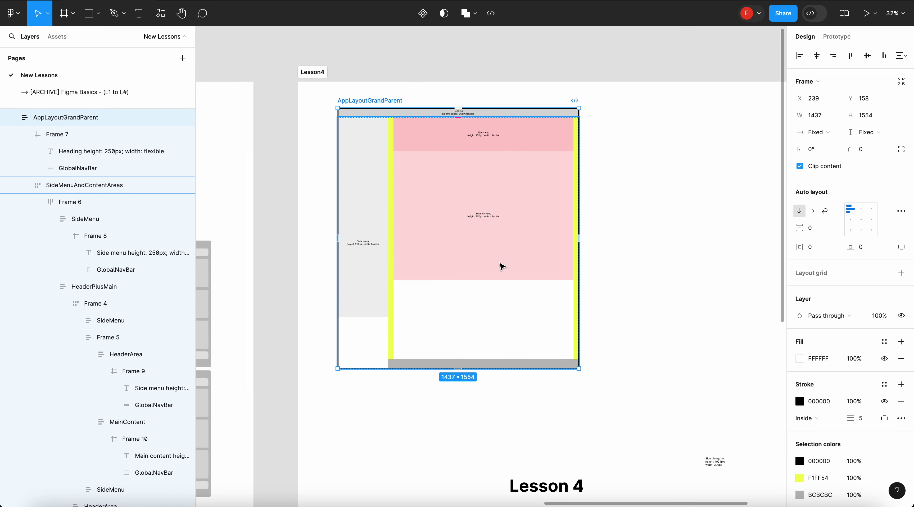
- Set the vertical sizing of Frame 10 inside MainContent to Fill, and select the GlobalNavBar shape within it
left_click(501, 266)
double_click(500, 266)
double_click(500, 266)
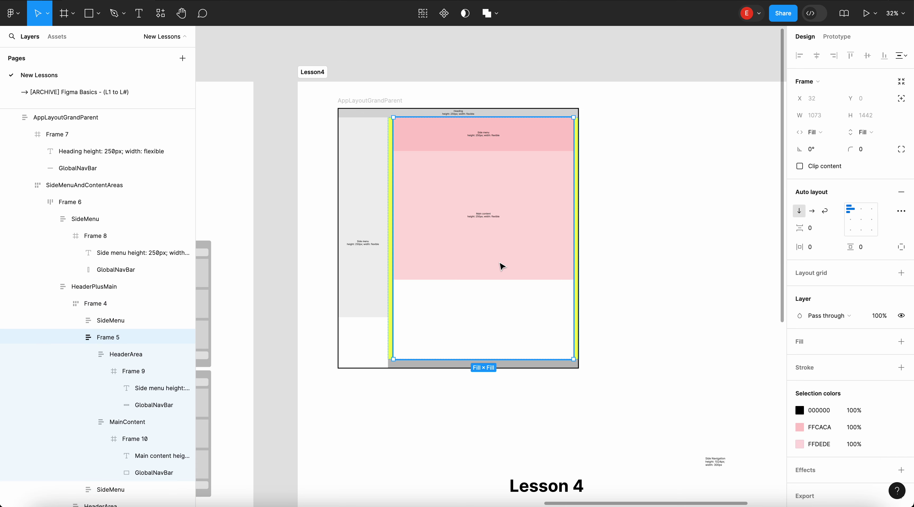
double_click(530, 228)
double_click(530, 228)
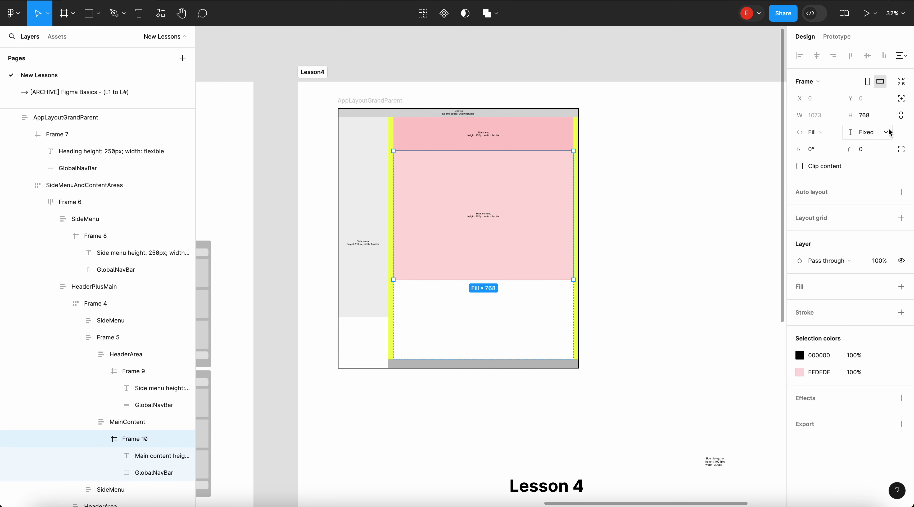
left_click(867, 132)
left_click(867, 145)
double_click(523, 249)
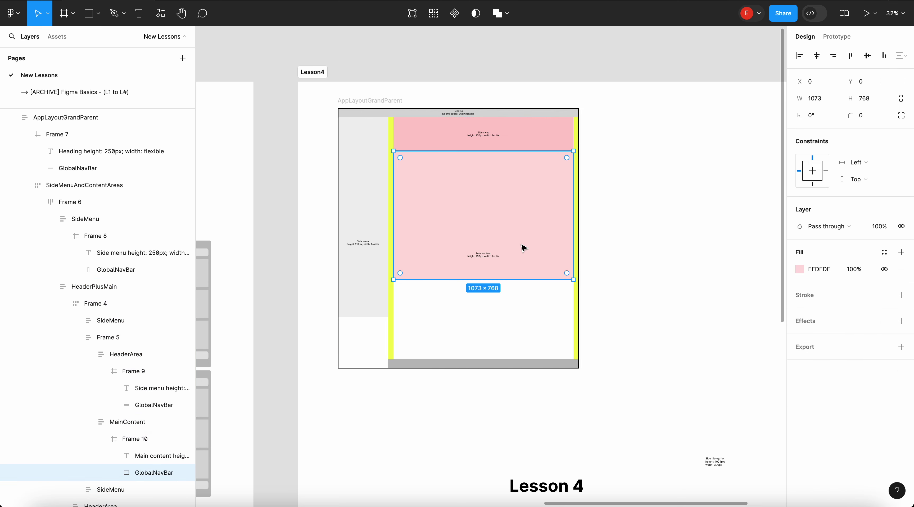
- Add a maximum height of 200 to the HeaderArea inside Frame 5
double_click(556, 149)
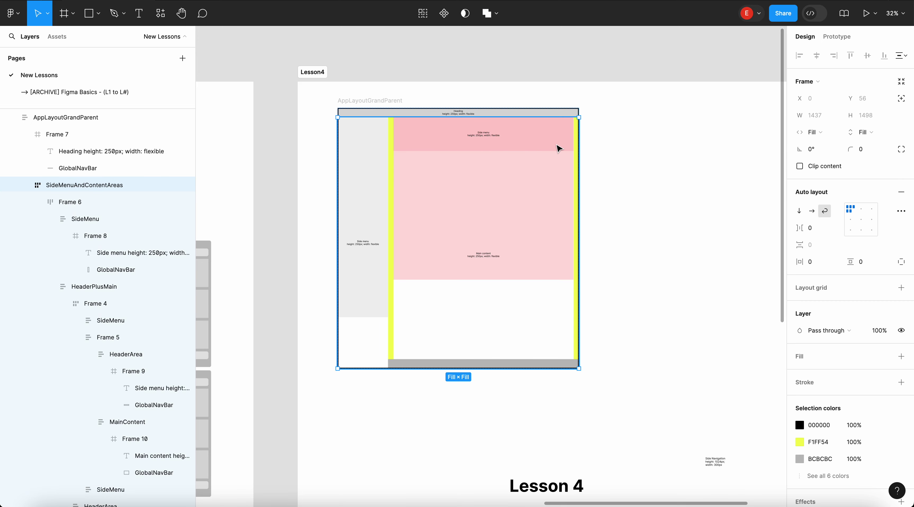
double_click(556, 148)
double_click(556, 149)
double_click(557, 148)
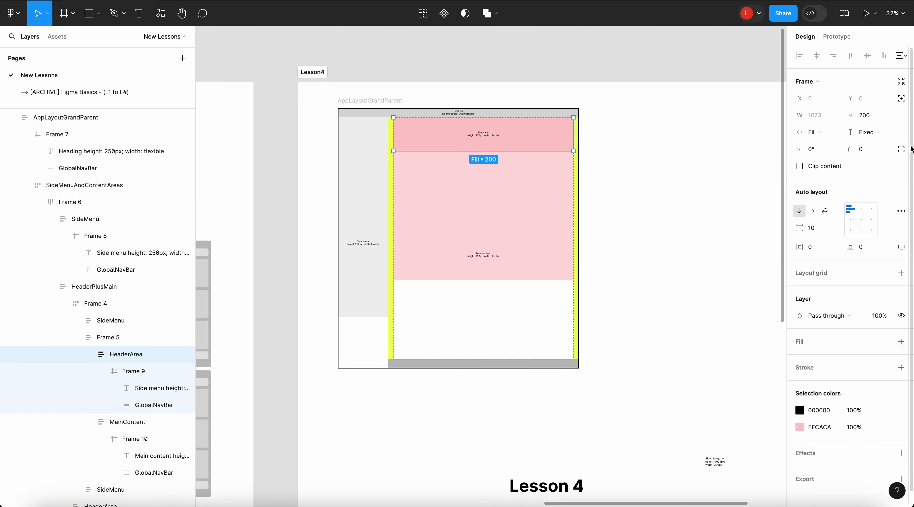
left_click(887, 115)
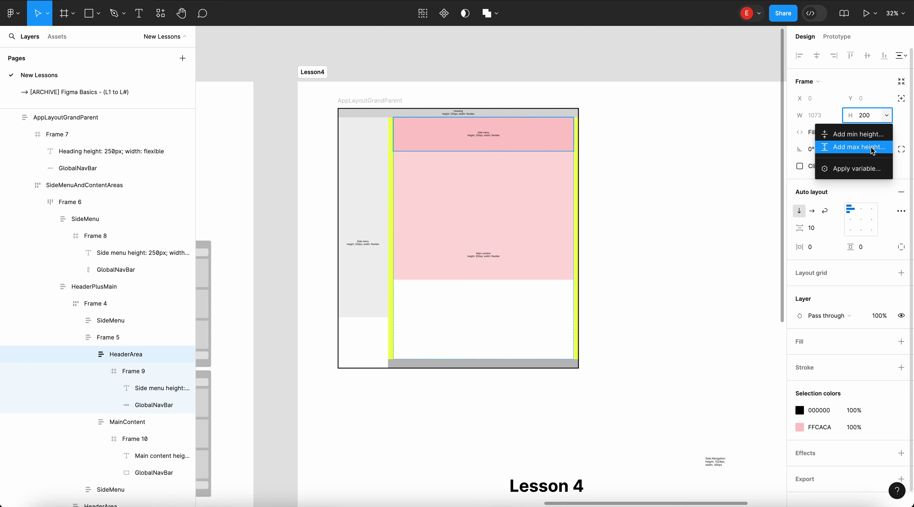
left_click(873, 150)
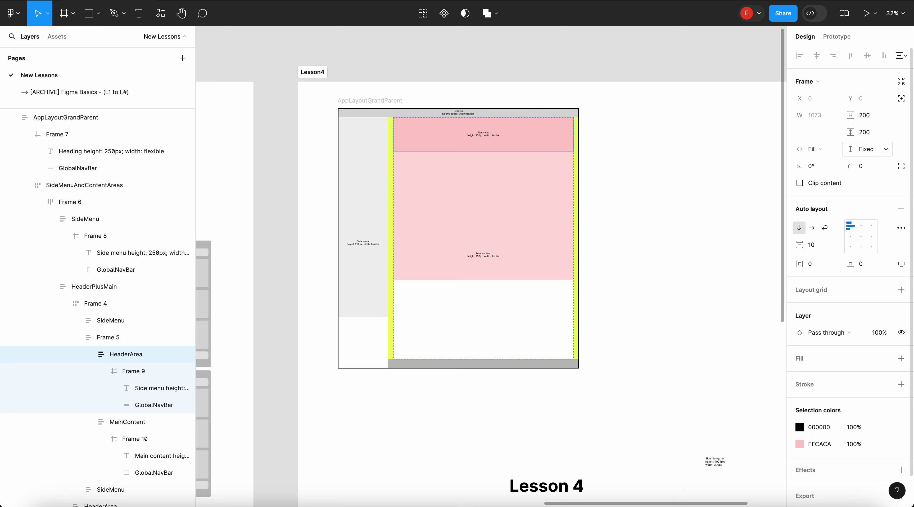
- Check the sizing of the GlobalNavBar shape, Frame 10 and MainContent by selecting them in turn
double_click(537, 259)
double_click(536, 259)
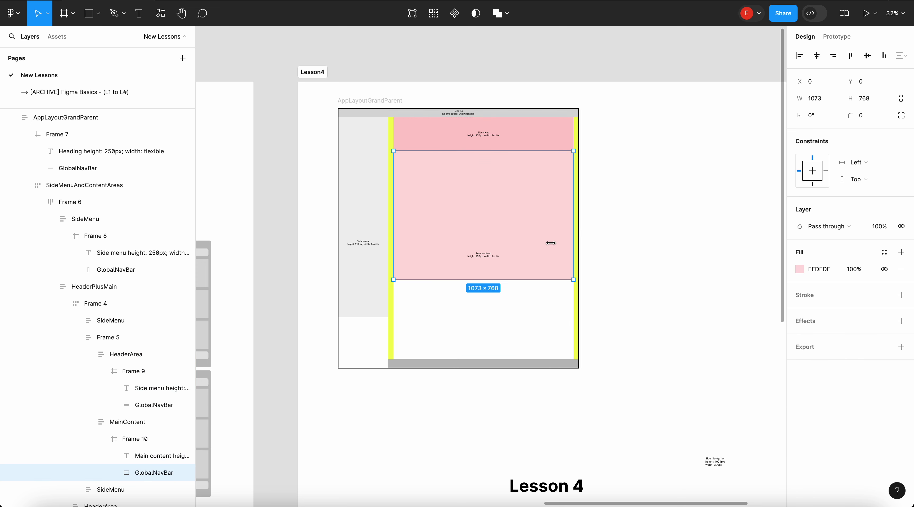
left_click(140, 446)
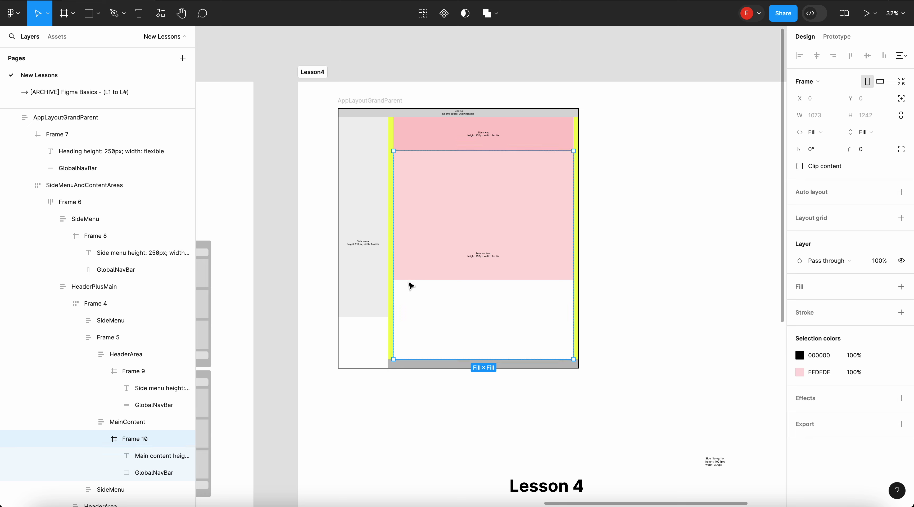
left_click(129, 427)
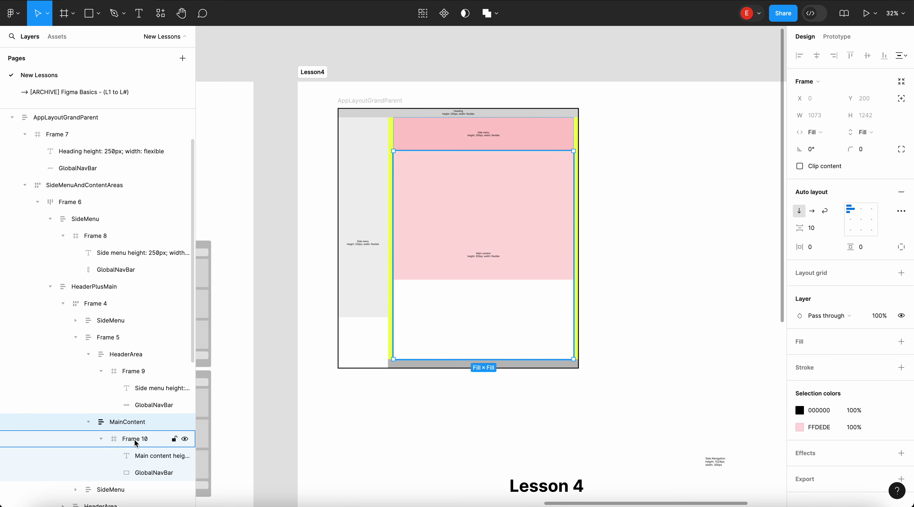
left_click(117, 440)
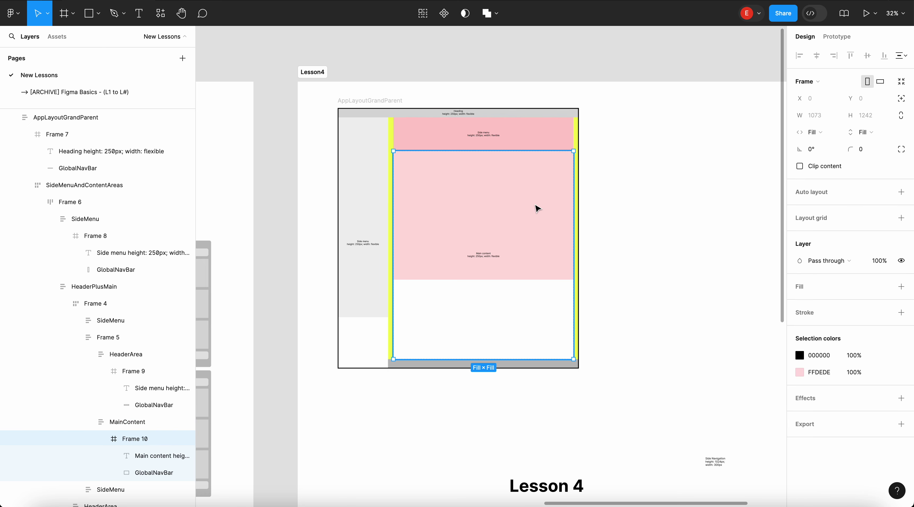
- Add auto layout to Frame 10 inside MainContent
left_click(139, 429)
left_click(137, 440)
right_click(135, 444)
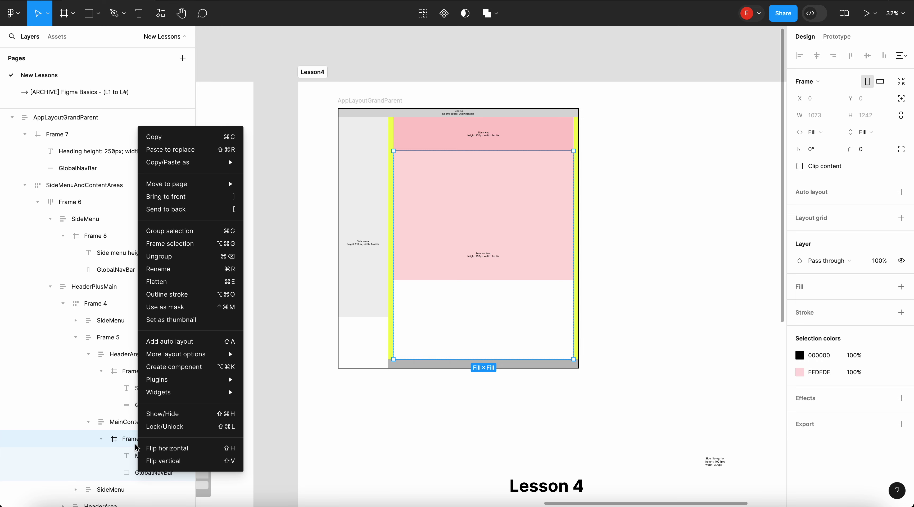
left_click(887, 187)
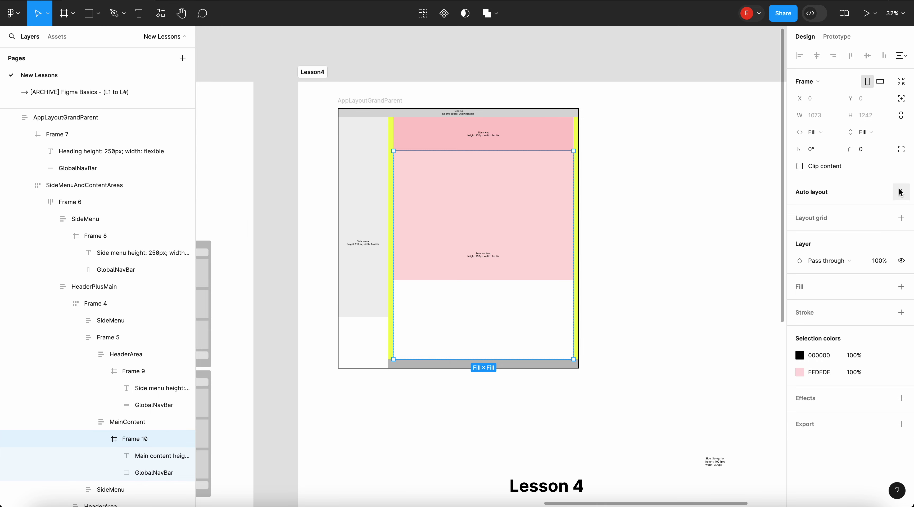
left_click(901, 191)
left_click(630, 188)
scroll(630, 187, "up", 2)
scroll(630, 188, "up", 2)
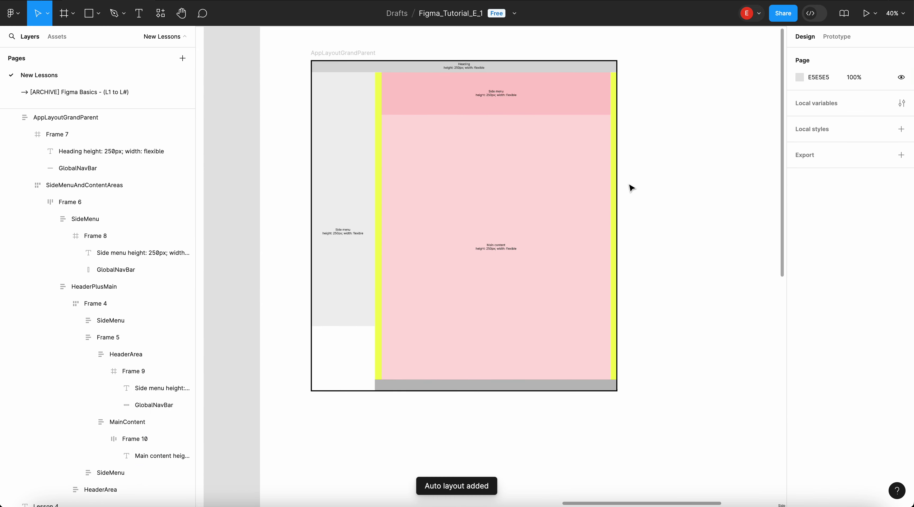
left_click(515, 250)
scroll(500, 243, "up", 10)
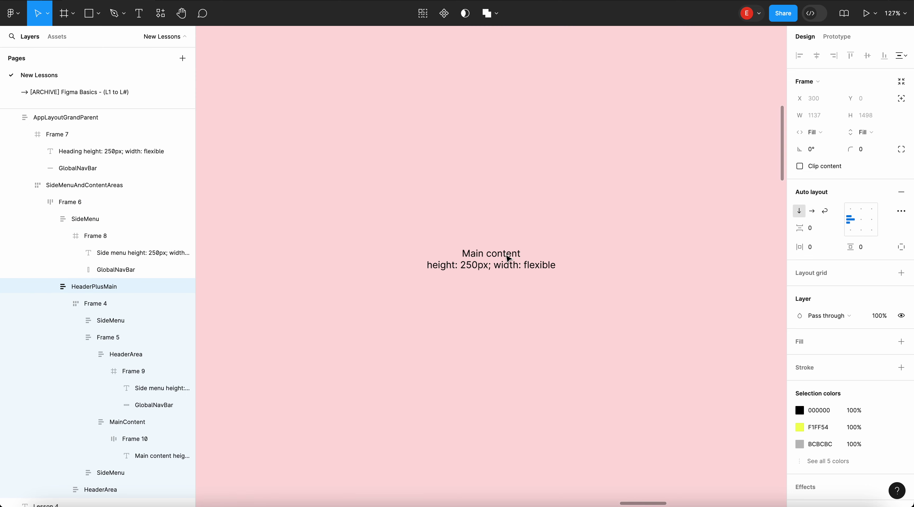
double_click(506, 255)
double_click(507, 256)
double_click(506, 255)
left_click(506, 255)
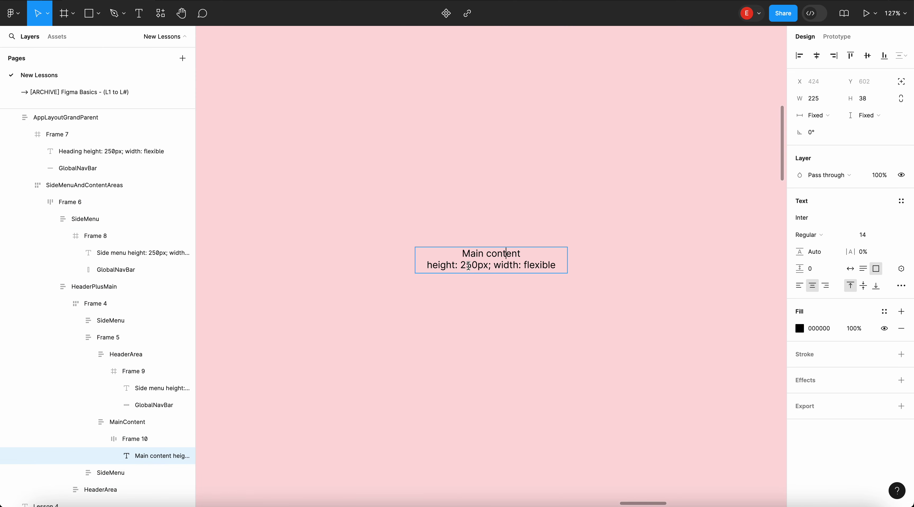
key("Escape")
scroll(473, 269, "down", 5)
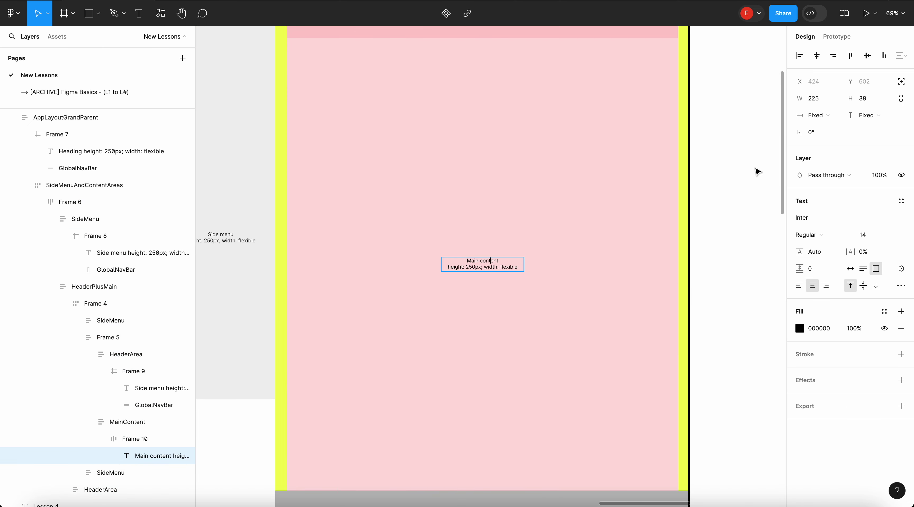
key("Escape")
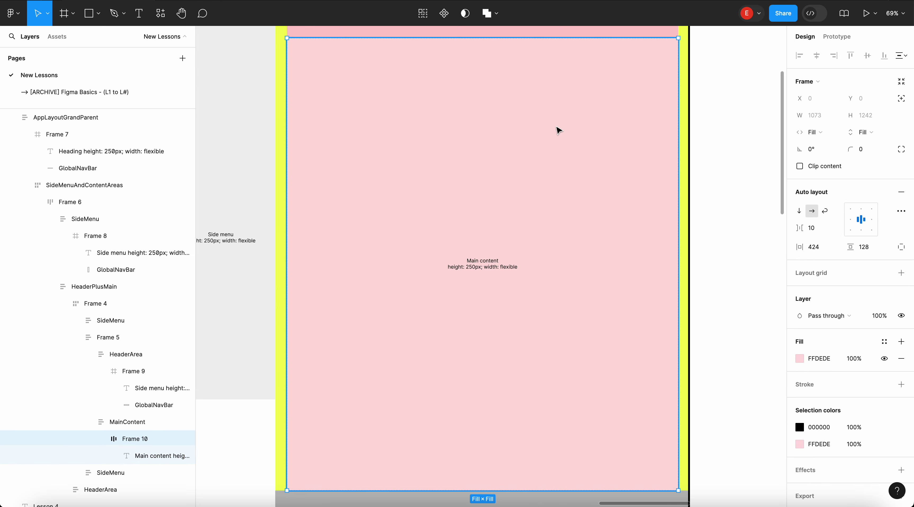
- Check the sizing of Frame 5, MainContent, the narrow yellow SideMenu and the main SideMenu by selecting them in turn
scroll(557, 129, "down", 4)
left_click(365, 166)
left_click(493, 224)
double_click(494, 223)
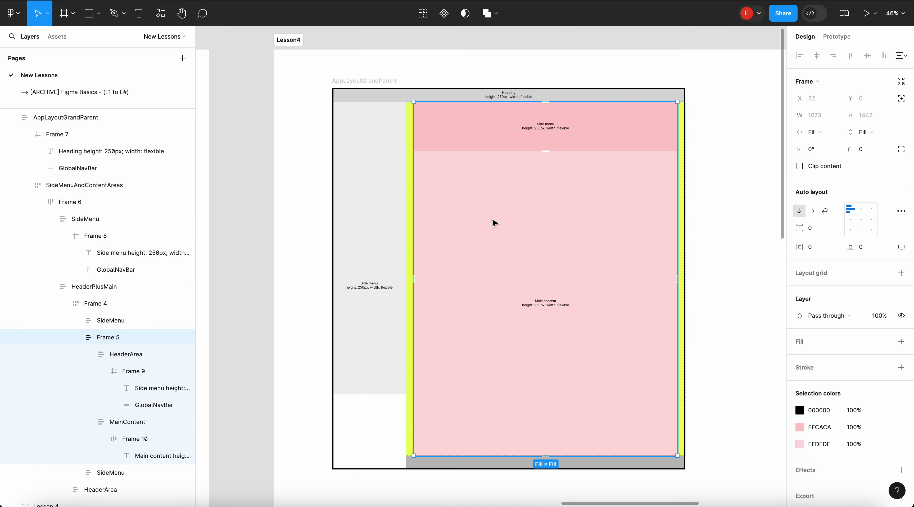
left_click(493, 223)
scroll(604, 268, "up", 3)
scroll(604, 269, "down", 5)
scroll(604, 268, "left", 2)
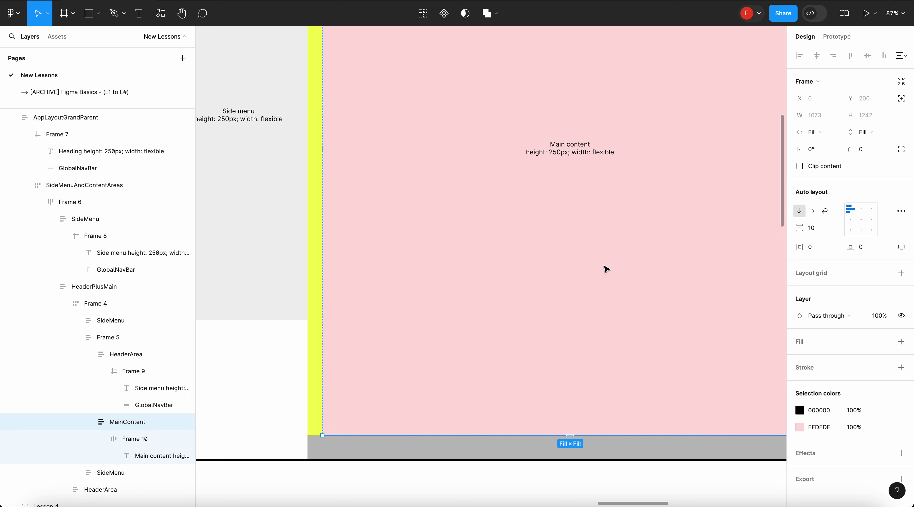
left_click(326, 136)
scroll(326, 137, "up", 4)
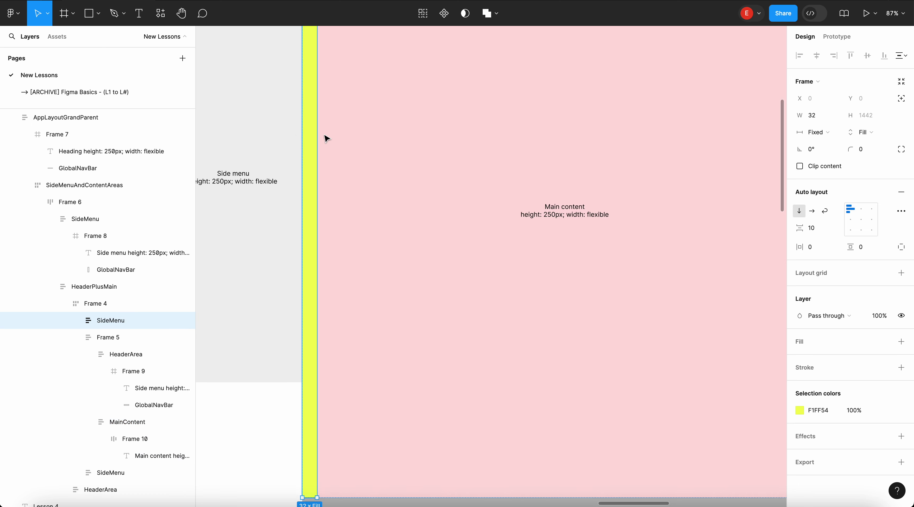
scroll(313, 132, "left", 1)
left_click(306, 127)
scroll(530, 194, "right", 3)
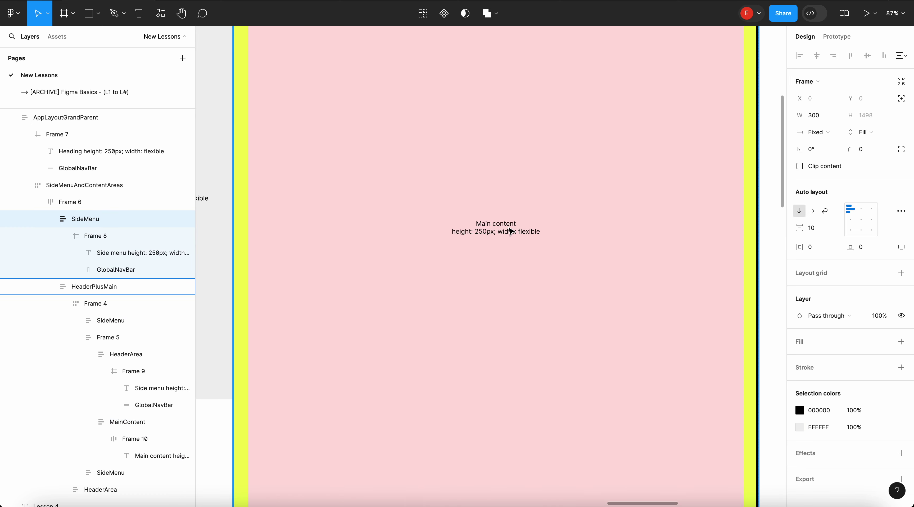
- Check the sizing of Frame 10, HeaderPlusMain, Frame 5 and MainContent by selecting each of them
scroll(506, 286, "down", 2)
left_click(510, 232)
left_click(511, 232)
scroll(640, 192, "right", 3)
scroll(640, 192, "up", 1)
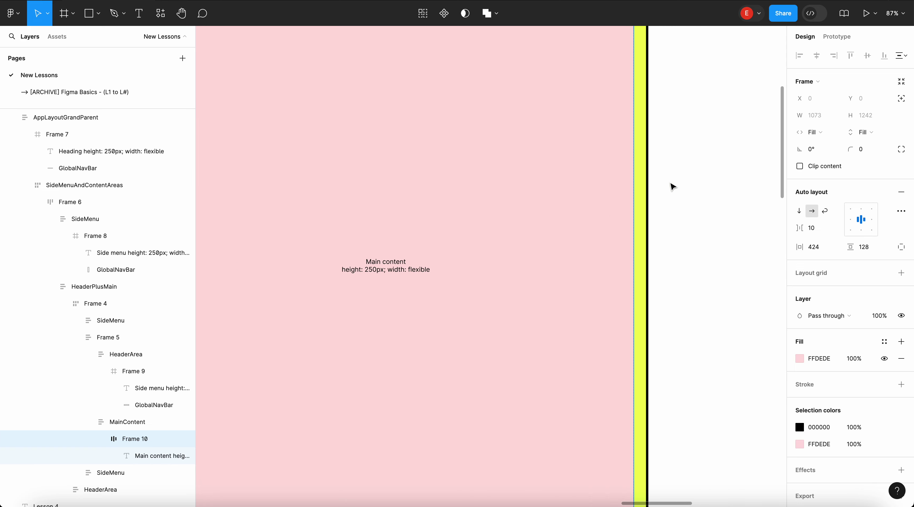
left_click(672, 188)
left_click(502, 185)
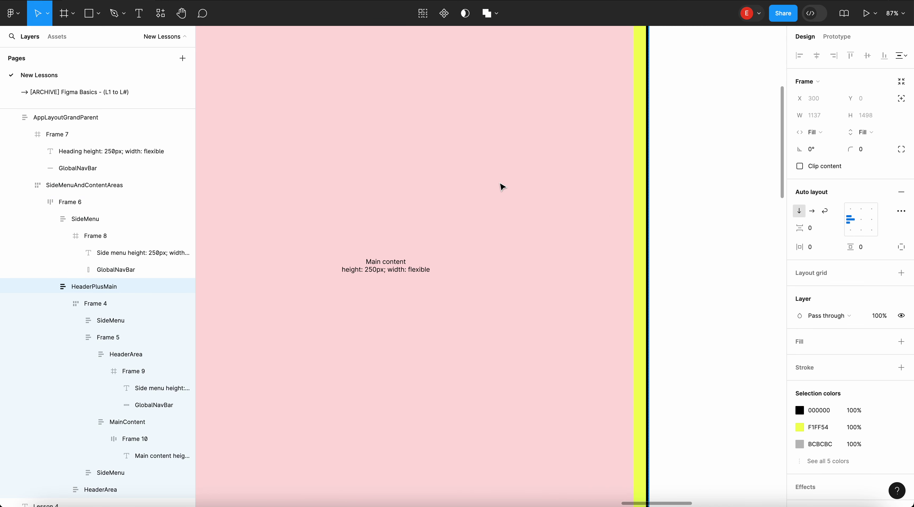
scroll(523, 184, "left", 2)
scroll(523, 184, "down", 1)
double_click(570, 226)
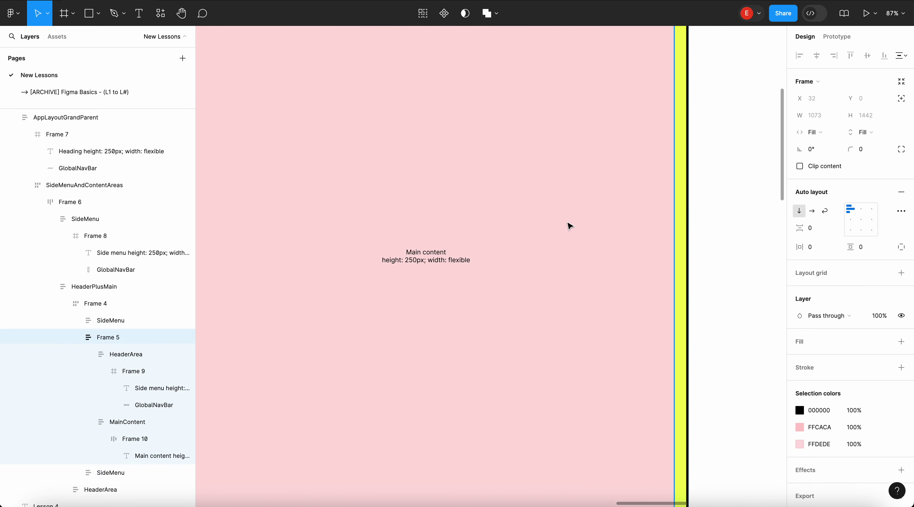
double_click(570, 226)
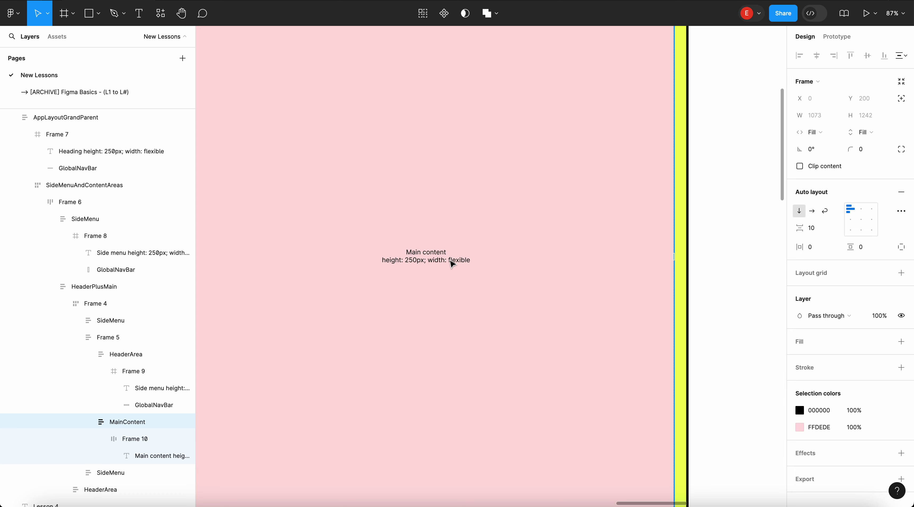
- Change the pixel value in the Main content label's sizing note to 1072
scroll(452, 264, "up", 5)
double_click(389, 265)
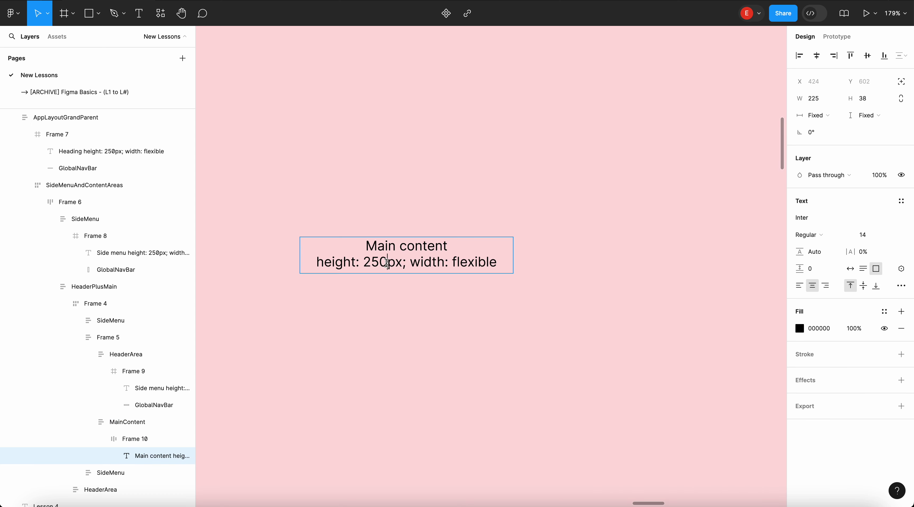
key("BackSpace")
key("BackSpace")
key("BackSpace")
type("1072")
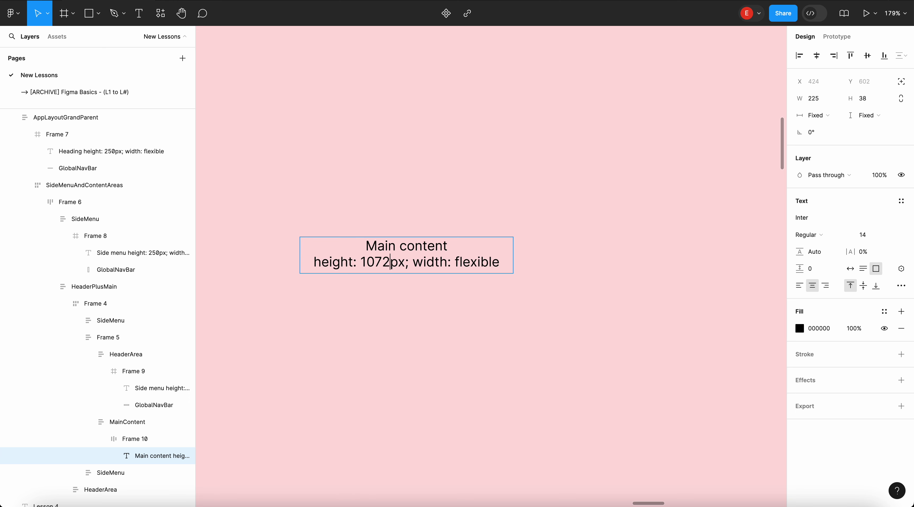
- Reword the Main content label's sizing note to "Width: 1072px; height: flexible"
scroll(389, 265, "down", 5)
scroll(387, 265, "up", 4)
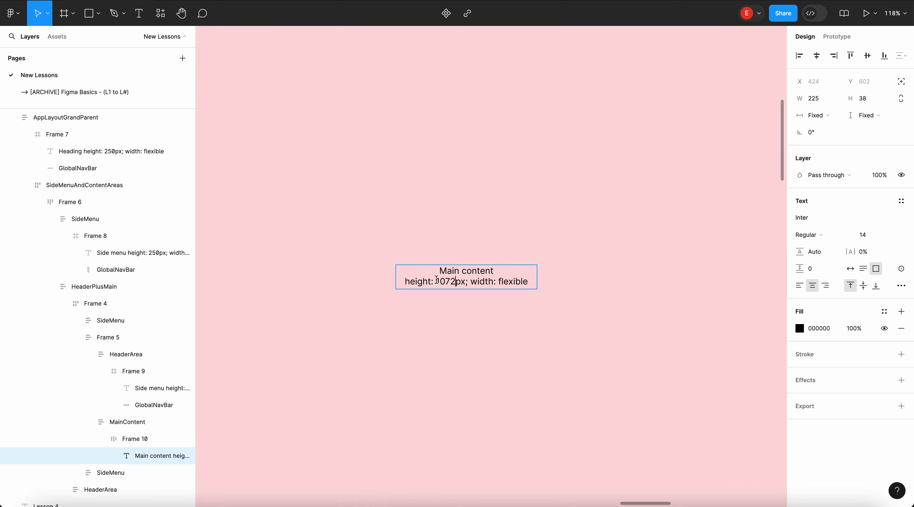
type("Wdit")
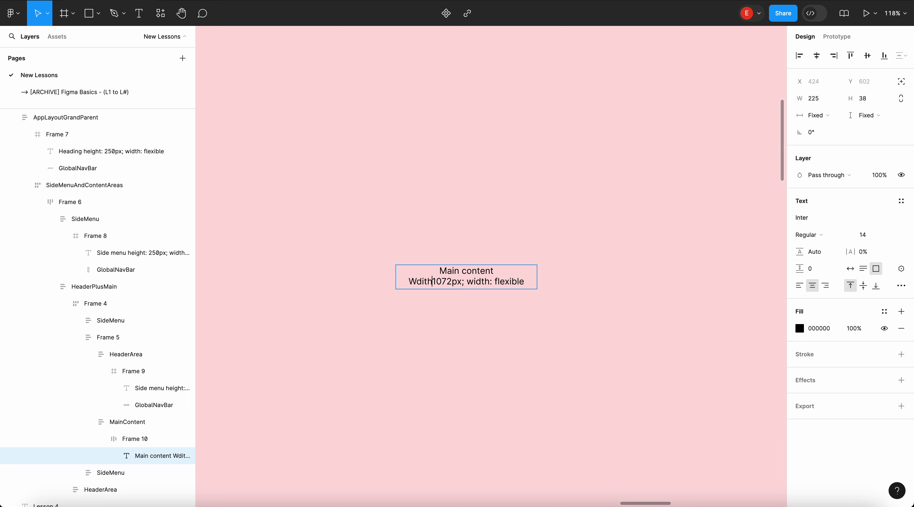
type("idth:")
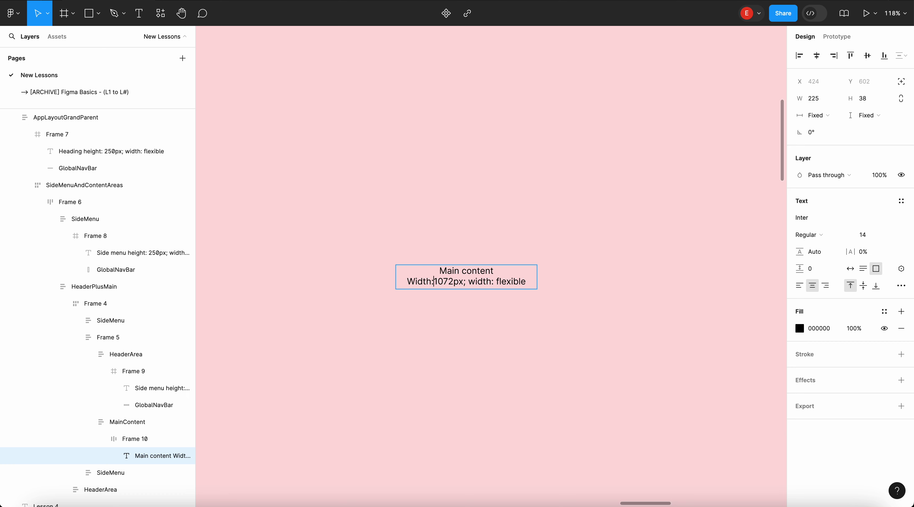
key("BackSpace")
key("BackSpace")
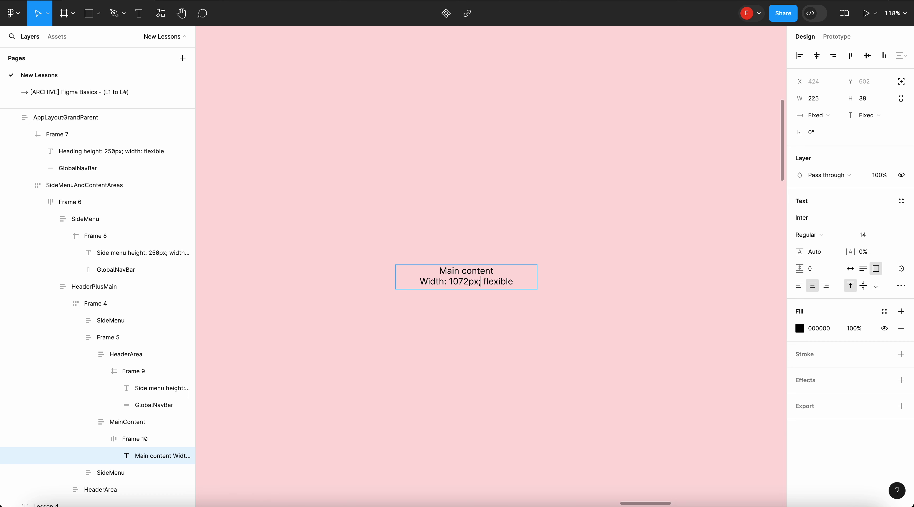
type("height:")
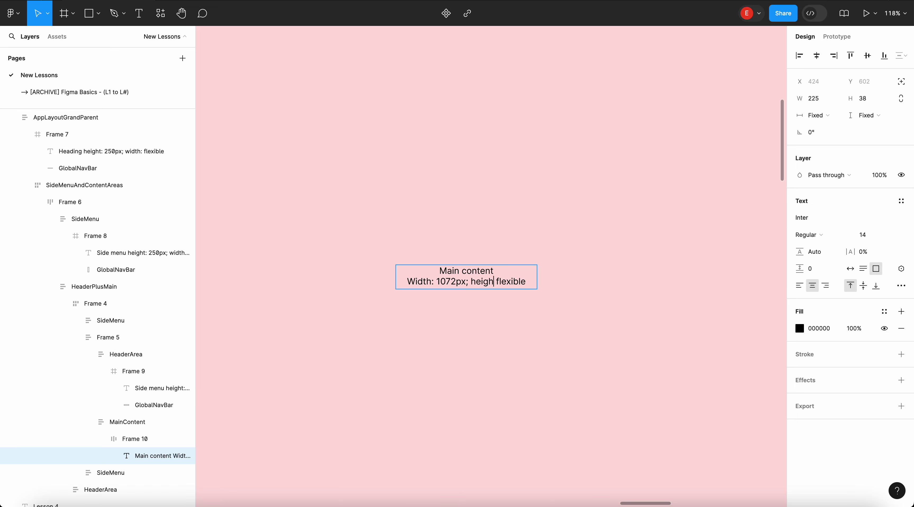
scroll(467, 277, "down", 5)
key("Escape")
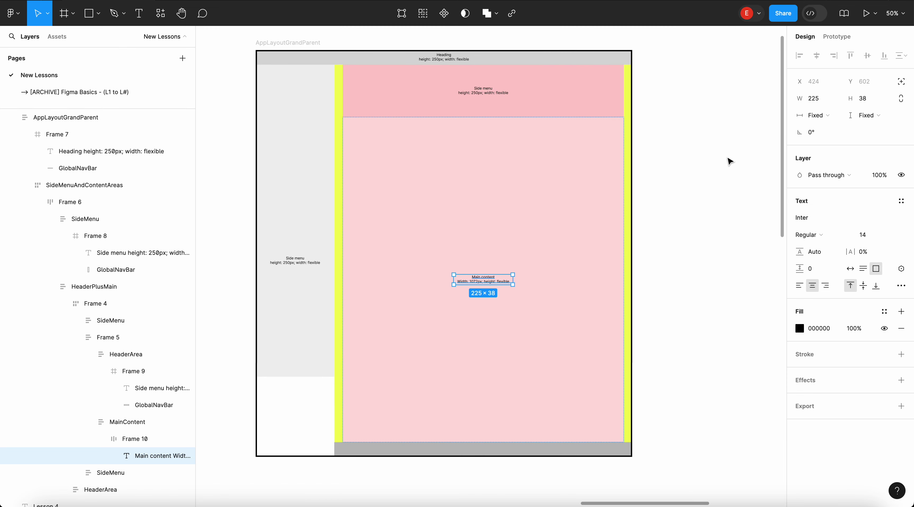
key("Escape")
- Change the label in the HeaderArea above the main content to "Header" with "height: 200px; width: flexible"
scroll(567, 90, "up", 5)
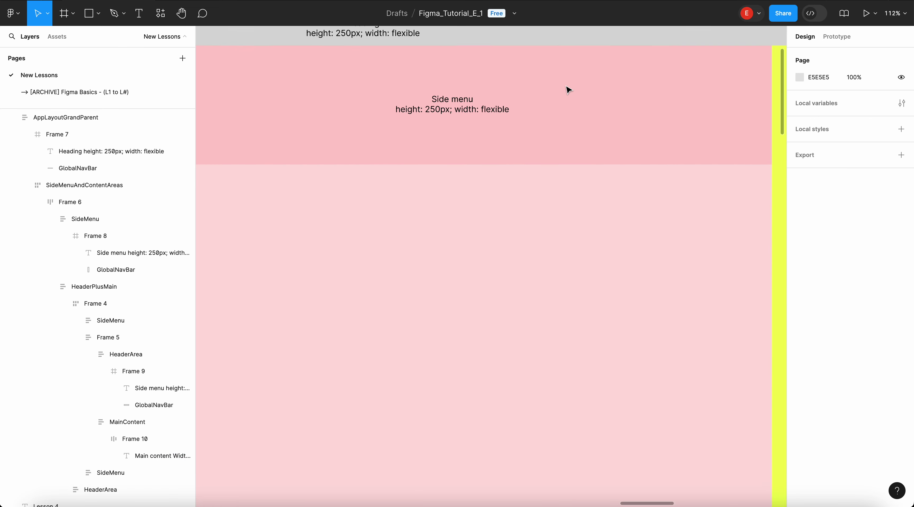
left_click(501, 132)
double_click(500, 132)
double_click(500, 133)
double_click(500, 132)
double_click(500, 133)
double_click(500, 132)
triple_click(500, 130)
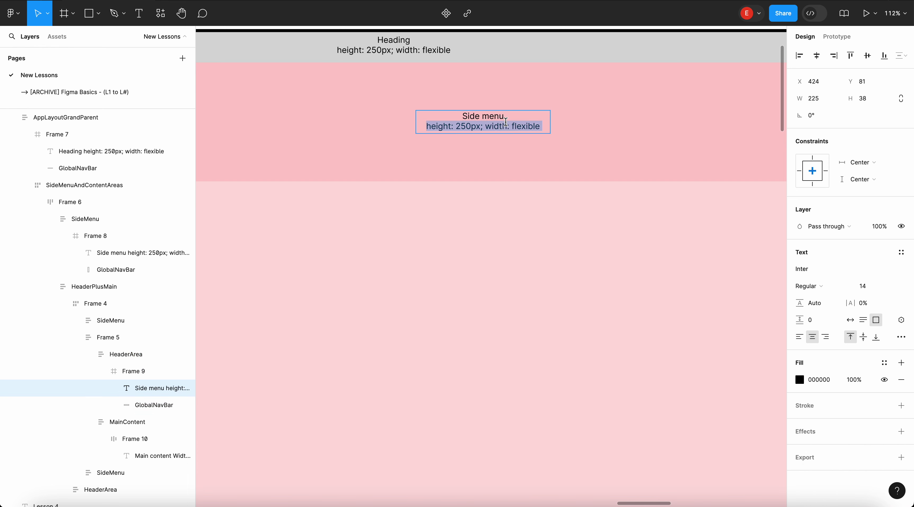
left_click_drag(506, 118, 436, 116)
type("Header")
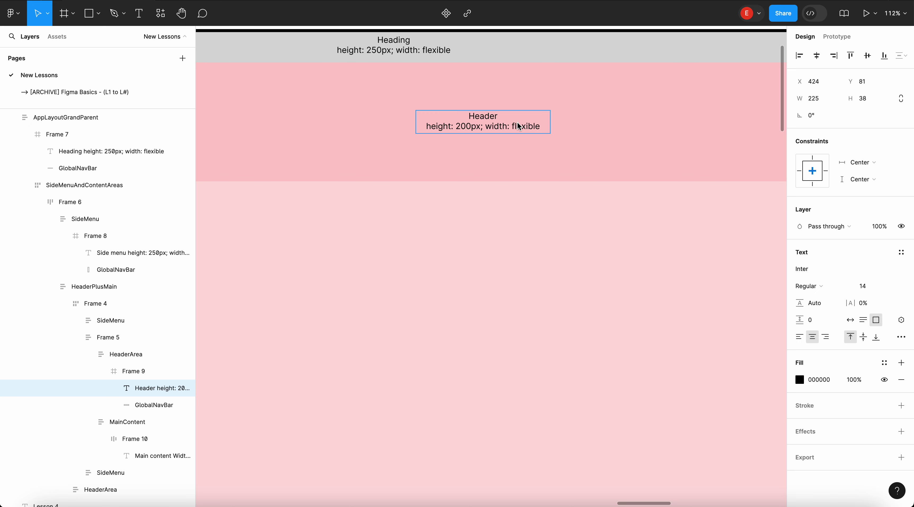
- Replace the word flexible in the Header label's width note with a numeric width
key("ctrl+minus")
scroll(511, 130, "up", 3, "ctrl")
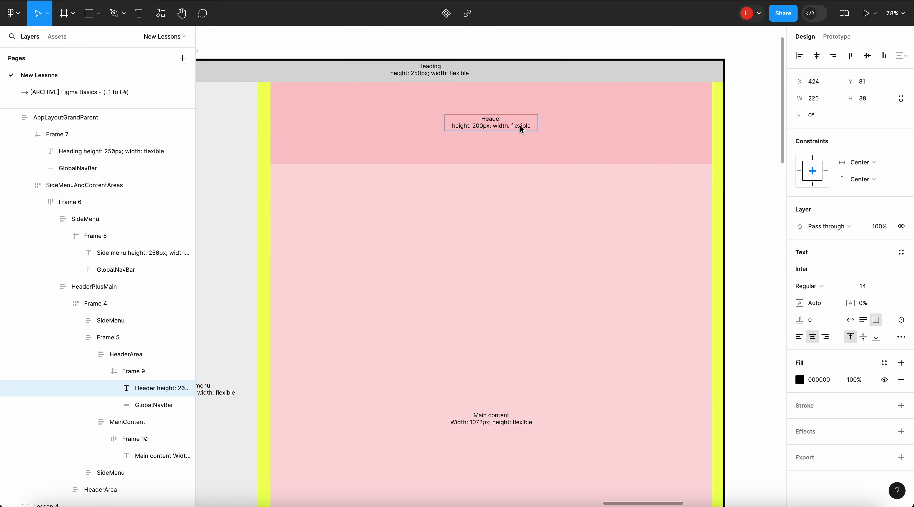
left_click_drag(520, 125, 568, 131)
scroll(568, 131, "up", 2, "ctrl")
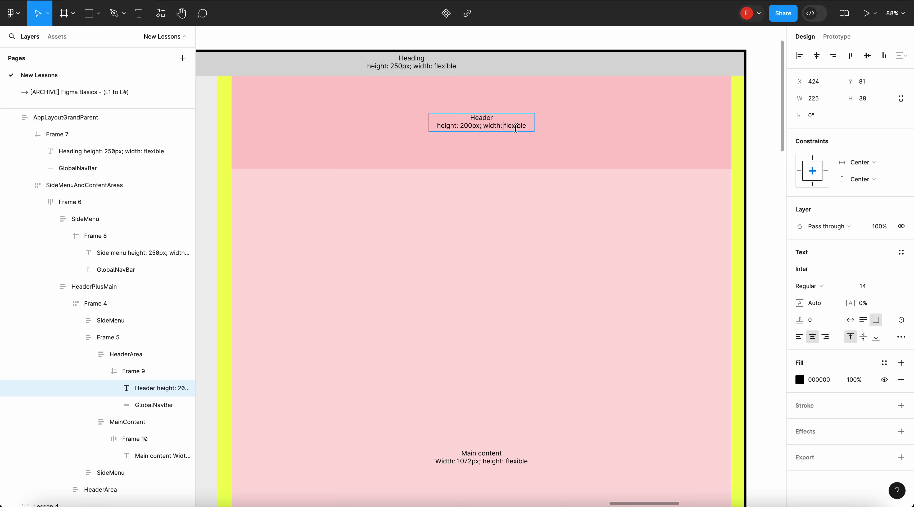
scroll(608, 176, "down", 5, "ctrl")
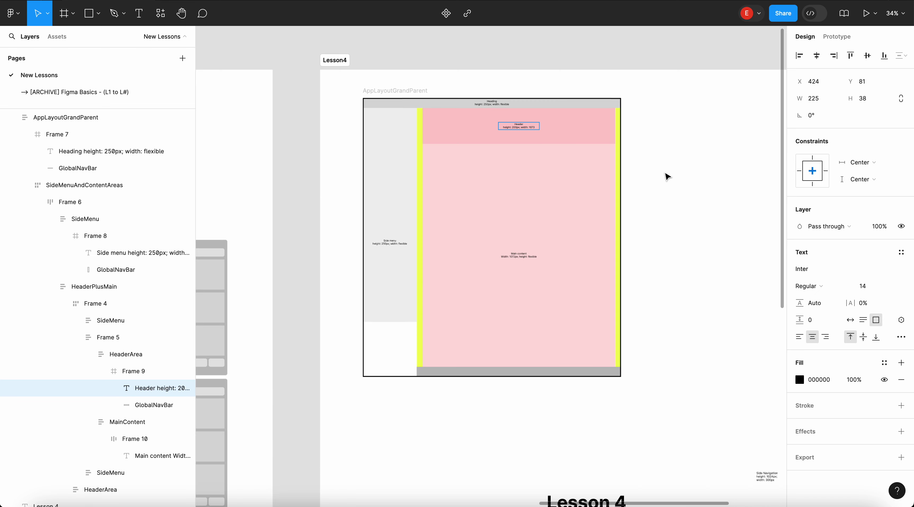
key("Escape")
key("Escape")
- Select the Main content text label inside Frame 10
scroll(598, 214, "up", 2, "ctrl")
scroll(569, 230, "down", 2)
scroll(545, 312, "down", 2)
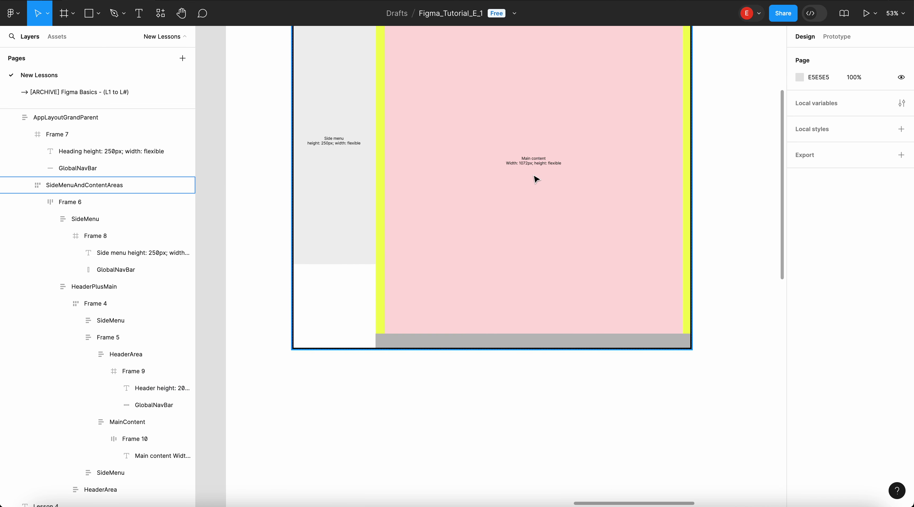
left_click(549, 159)
double_click(546, 167)
double_click(546, 167)
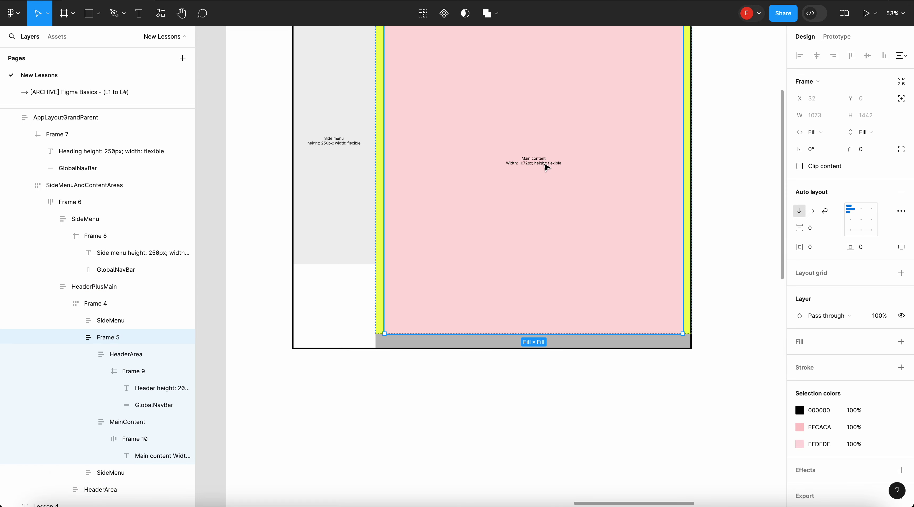
double_click(547, 166)
double_click(546, 167)
double_click(546, 167)
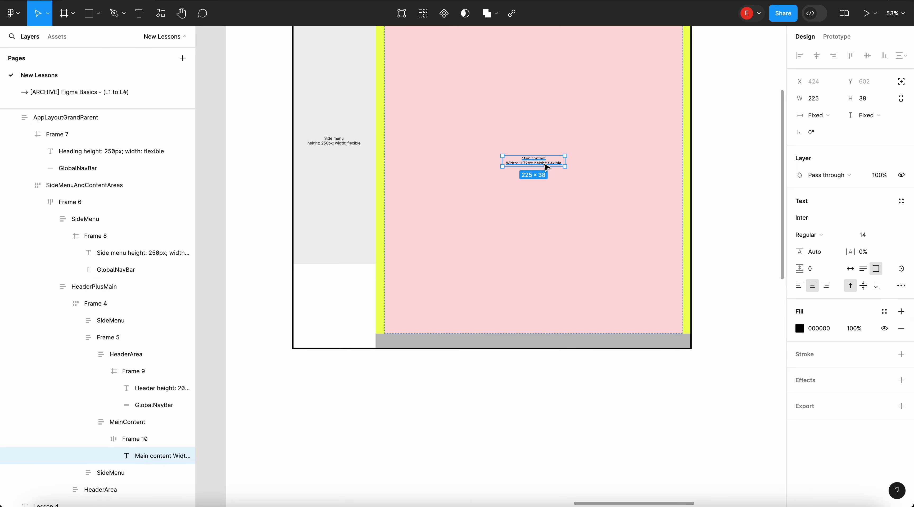
- Wrap the GlobalNavBar shape of the grey footer bar in its own frame inside HeaderArea
left_click(504, 343)
scroll(504, 334, "up", 2)
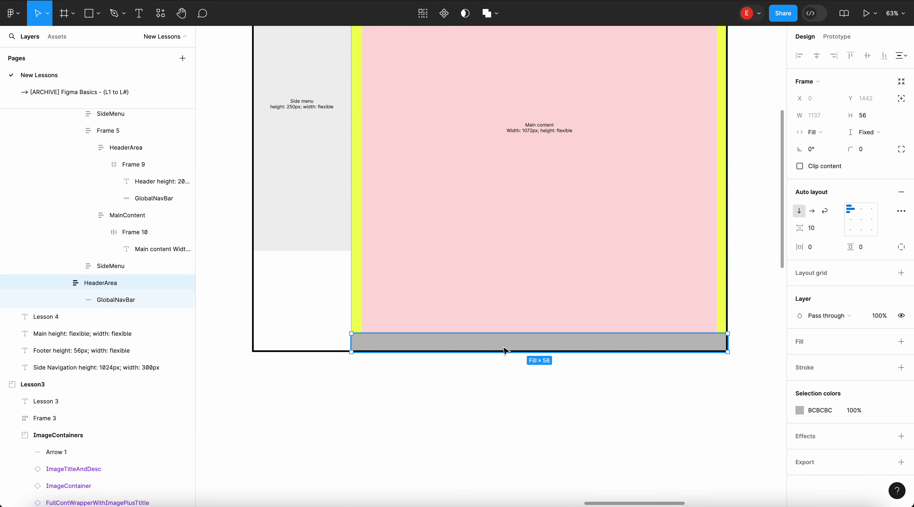
left_click(141, 300)
right_click(117, 305)
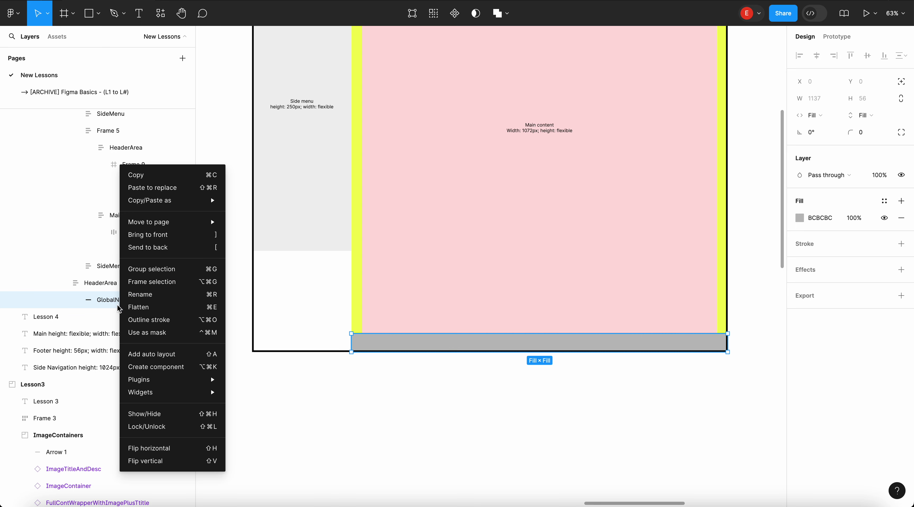
left_click(199, 282)
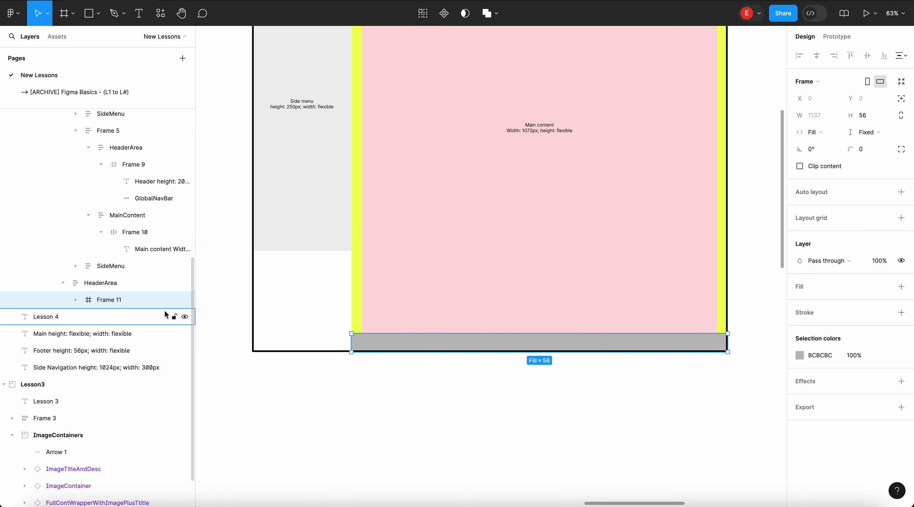
- Paste the copied Main content label into Frame 11, centre it in the grey bar, and retitle it "Footer"
key("ctrl+v")
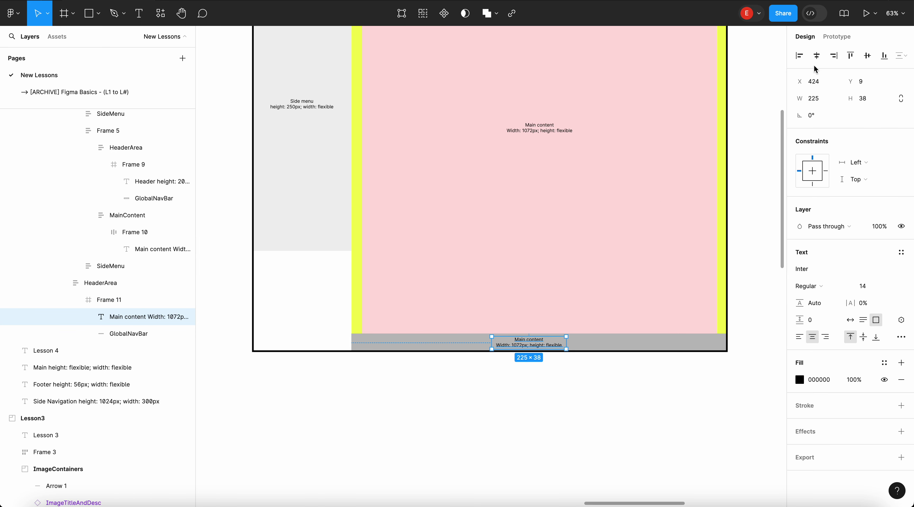
left_click(817, 55)
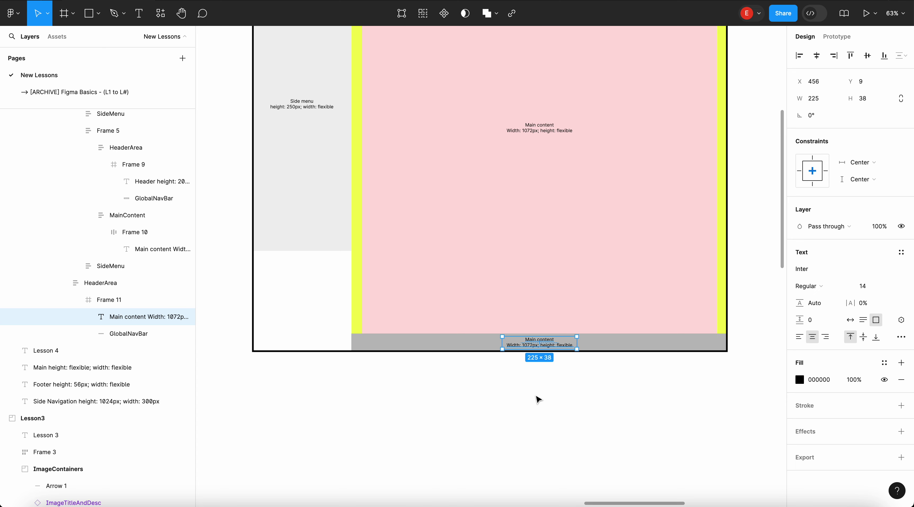
scroll(536, 398, "up", 5)
double_click(526, 250)
left_click_drag(525, 250, 583, 245)
type("Footer")
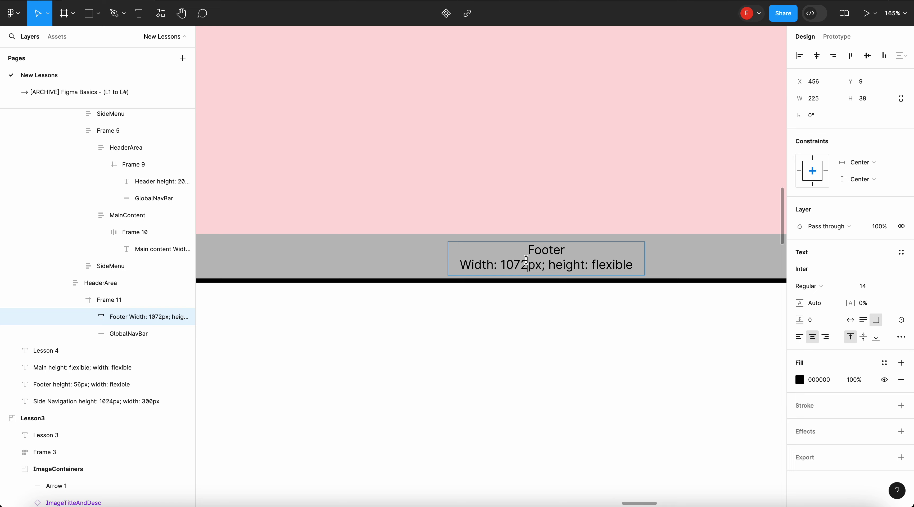
- Set the Footer label's size note to "Width: 1073px; height: 56"
key("BackSpace")
type("3")
key("BackSpace")
type("56")
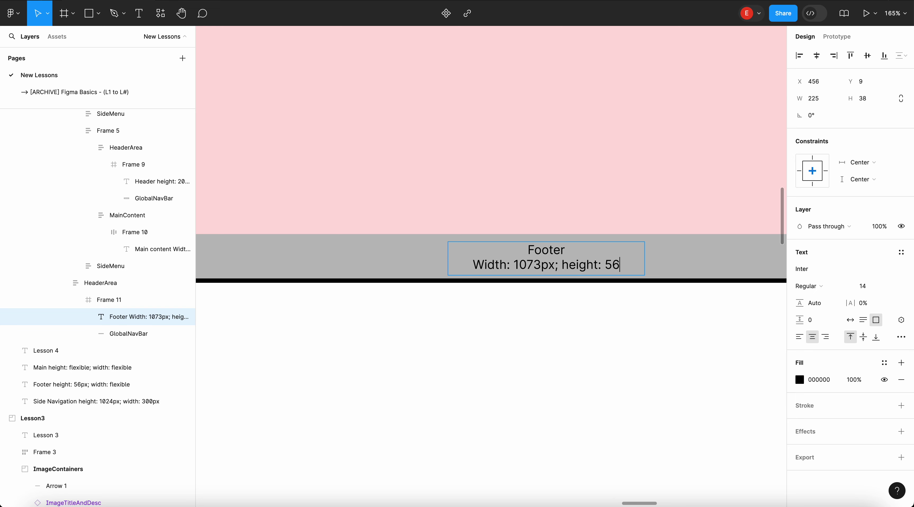
key("Escape")
- Examine the labelled footer, main content, header and side menu areas across the whole layout
scroll(542, 299, "down", 10)
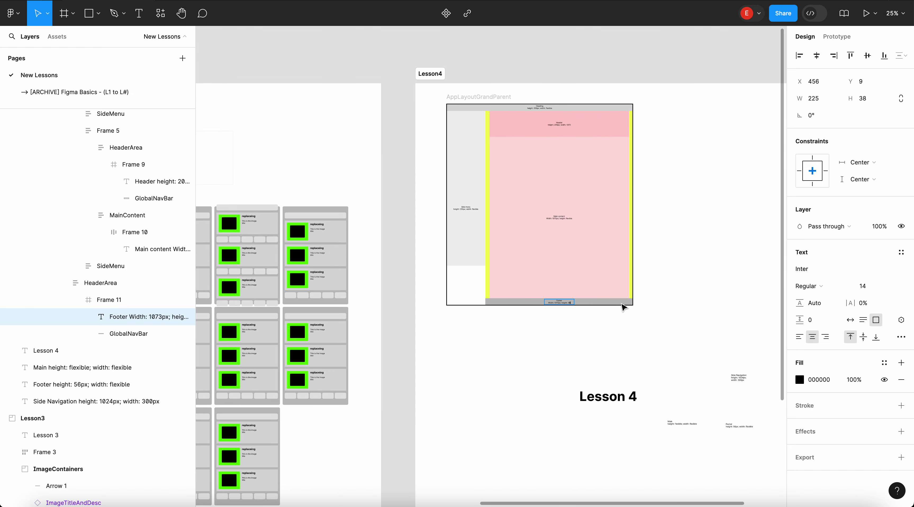
scroll(541, 299, "up", 5)
left_click(659, 306)
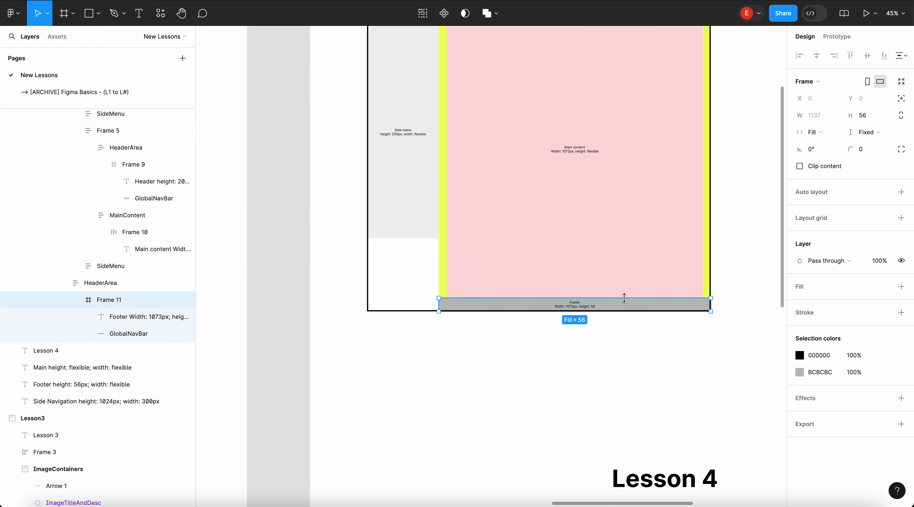
left_click_drag(622, 298, 627, 265)
left_click(726, 252)
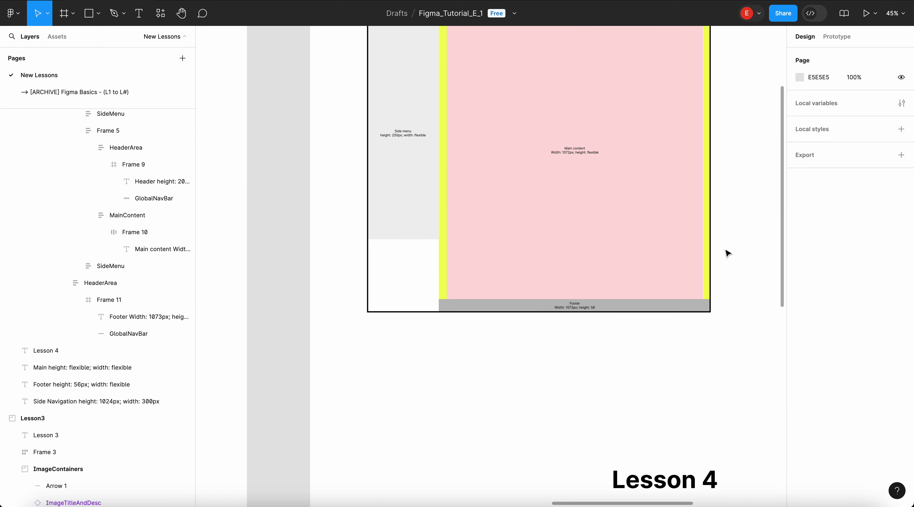
scroll(727, 254, "up", 3)
scroll(727, 254, "down", 1)
left_click(631, 306)
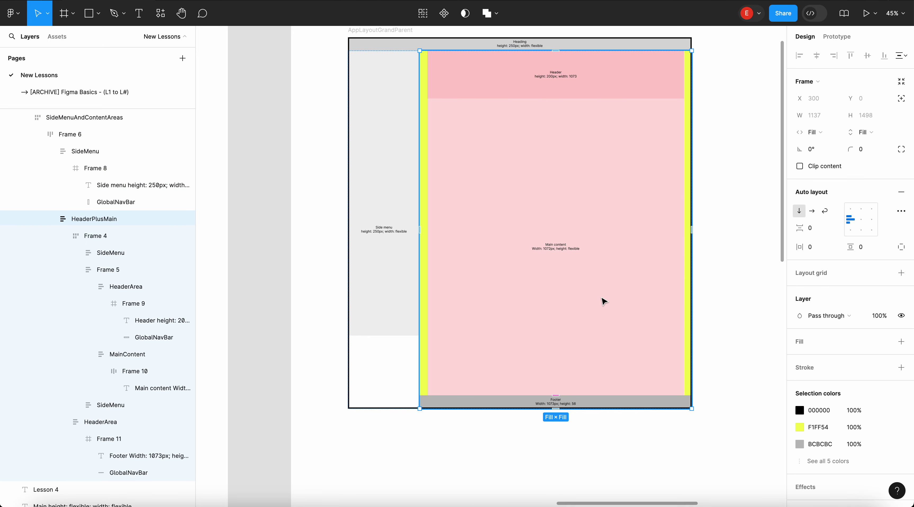
scroll(550, 234, "up", 5)
scroll(571, 241, "down", 3)
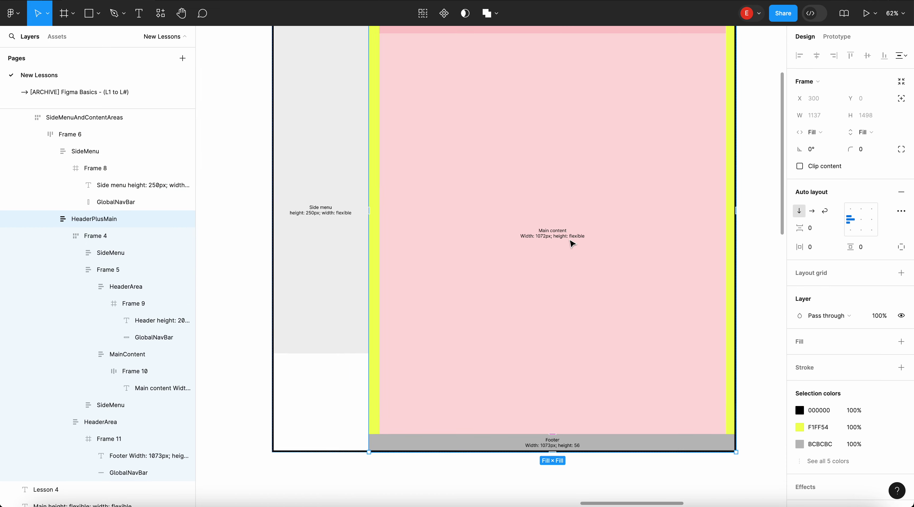
scroll(588, 221, "up", 2)
scroll(590, 209, "down", 2)
scroll(593, 142, "up", 2)
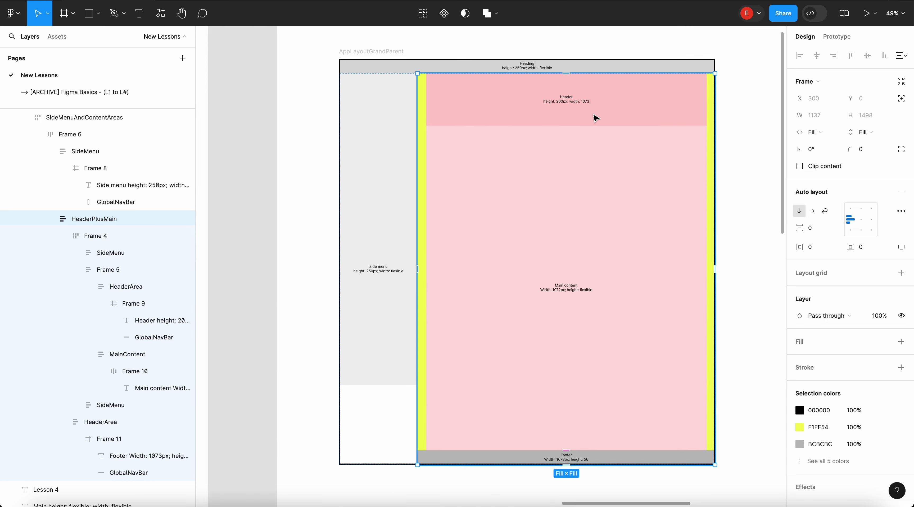
left_click(745, 163)
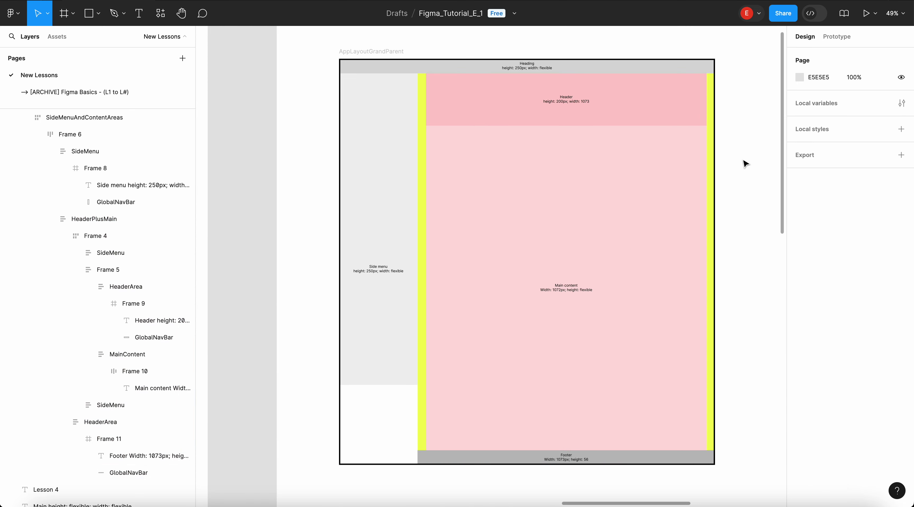
- Add auto layout to Frame 8, the frame holding the label and grey background in SideMenu
left_click(391, 272)
left_click(391, 272)
left_click(391, 272)
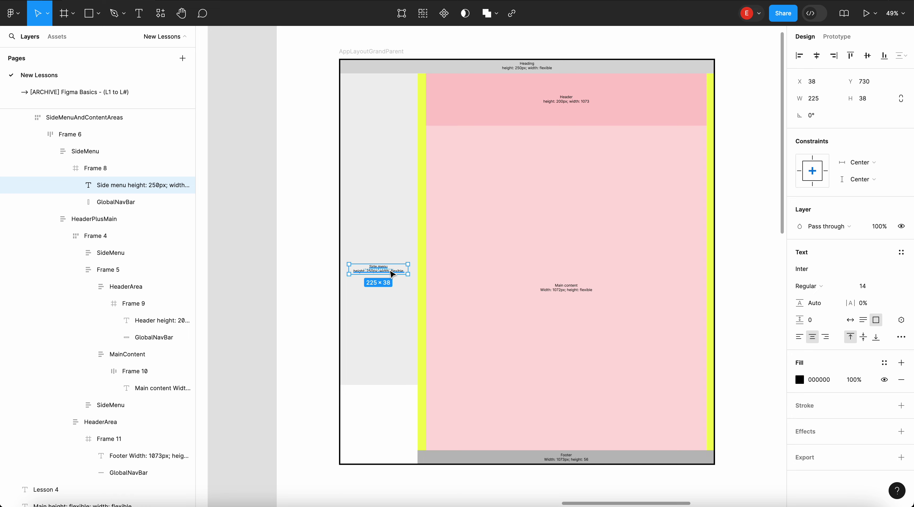
left_click(397, 315)
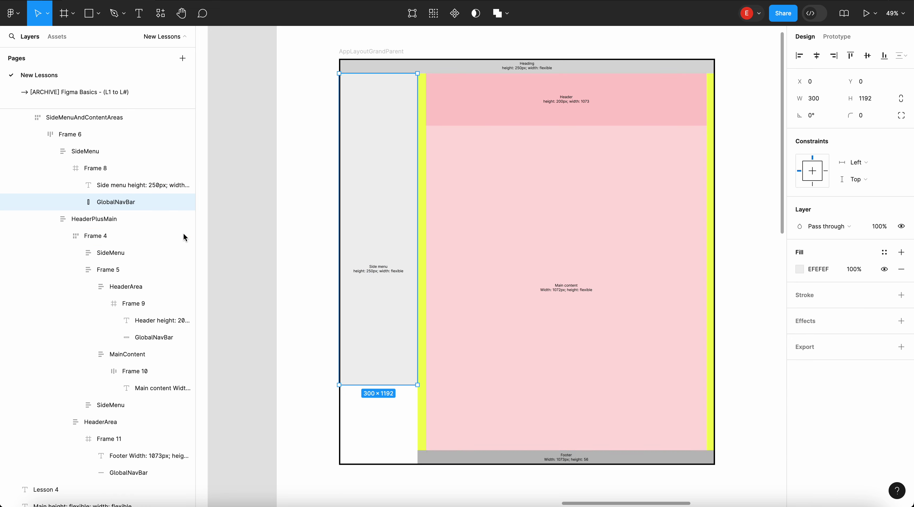
left_click(100, 169)
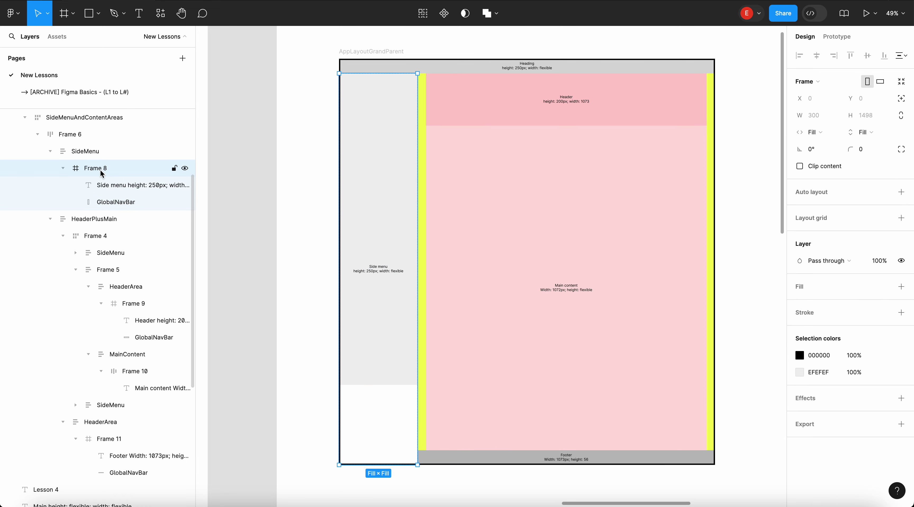
key("shift+a")
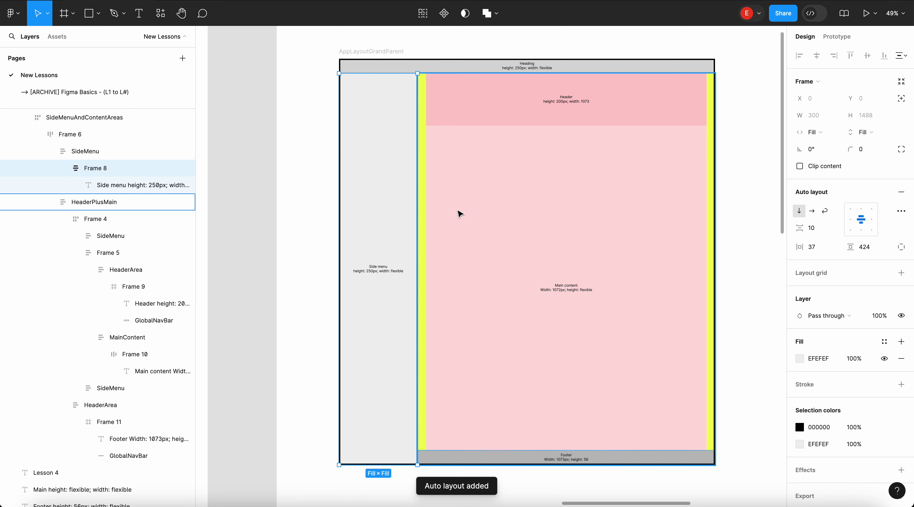
- Copy the Side menu text label inside Frame 8
scroll(367, 377, "down", 3)
left_click(497, 267)
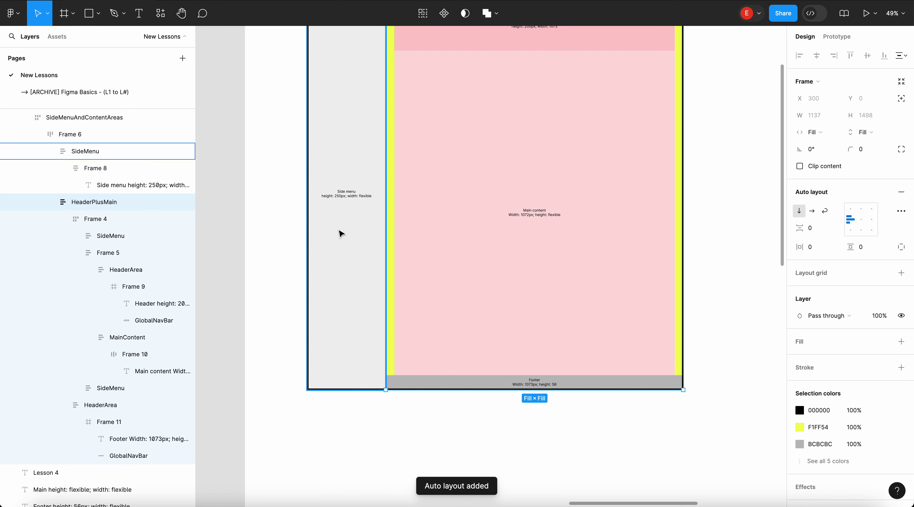
left_click(355, 201)
double_click(355, 201)
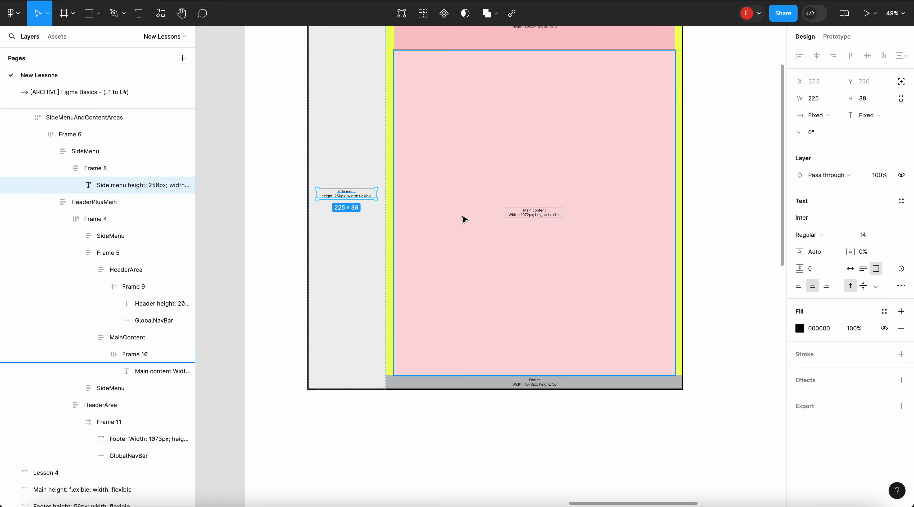
- Wrap the GlobalNavBar shape of the yellow strip beside the side menu in its own frame
scroll(464, 219, "up", 5)
left_click(339, 196)
double_click(338, 196)
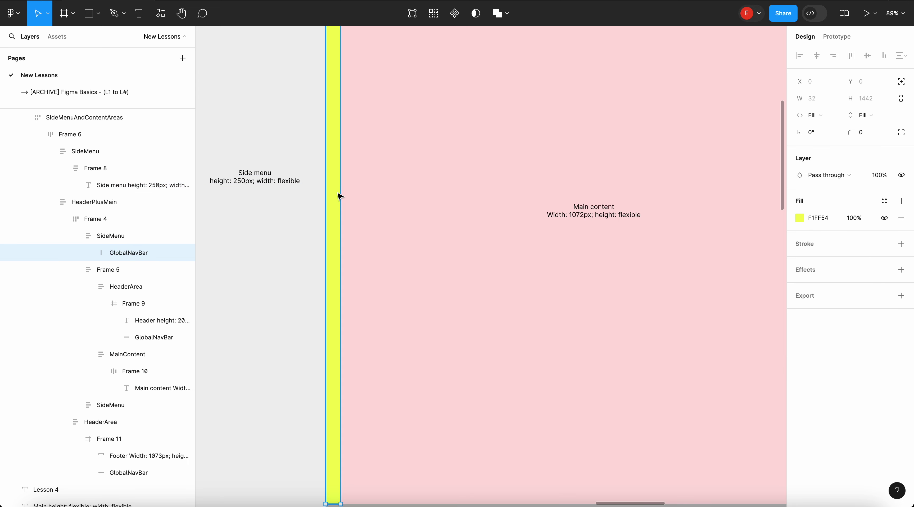
scroll(292, 209, "left", 2)
left_click(133, 239)
left_click(129, 252)
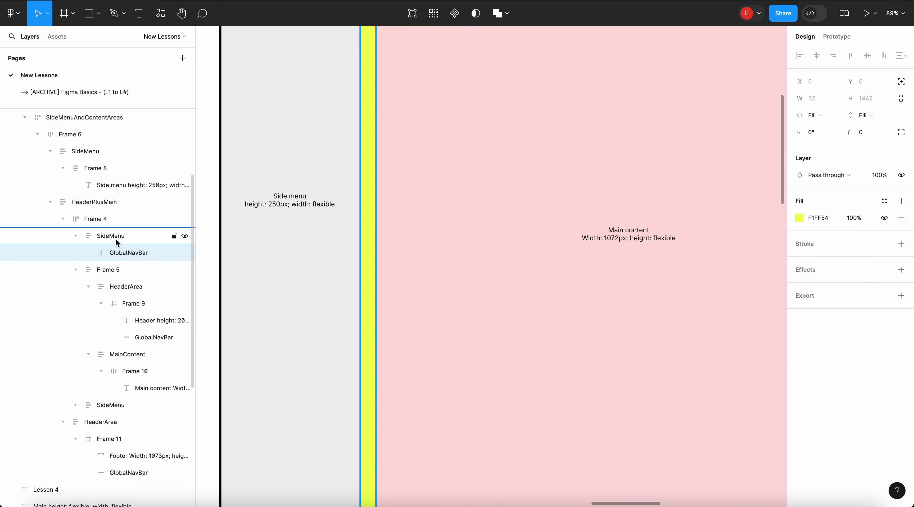
left_click(114, 238)
key("ctrl+z")
key("ctrl+shift+z")
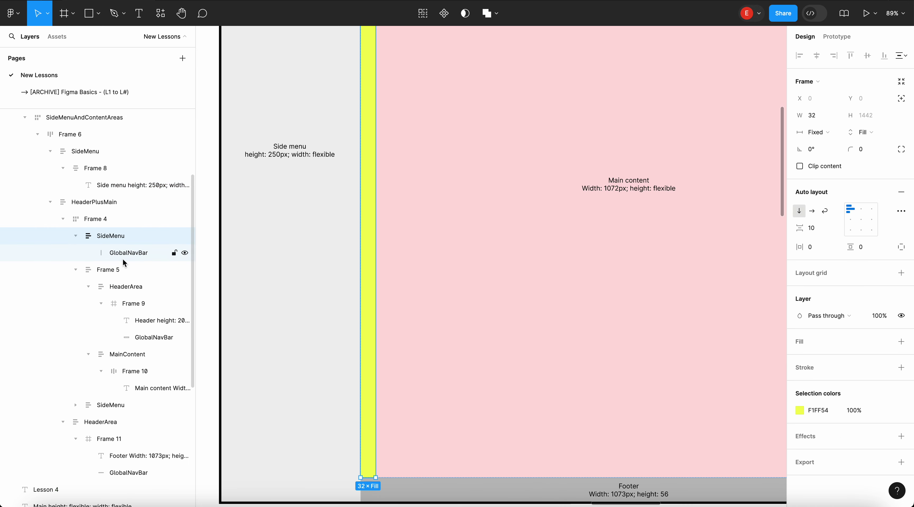
left_click(123, 258)
right_click(123, 259)
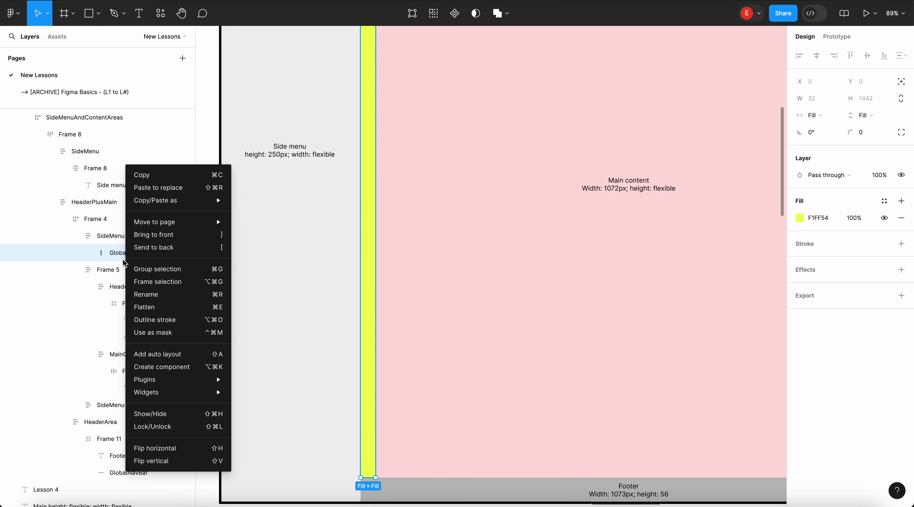
left_click(152, 294)
- Paste the Side menu label into the yellow strip's Frame 12, rotate it 90°, and centre it within the frame
key("ctrl+v")
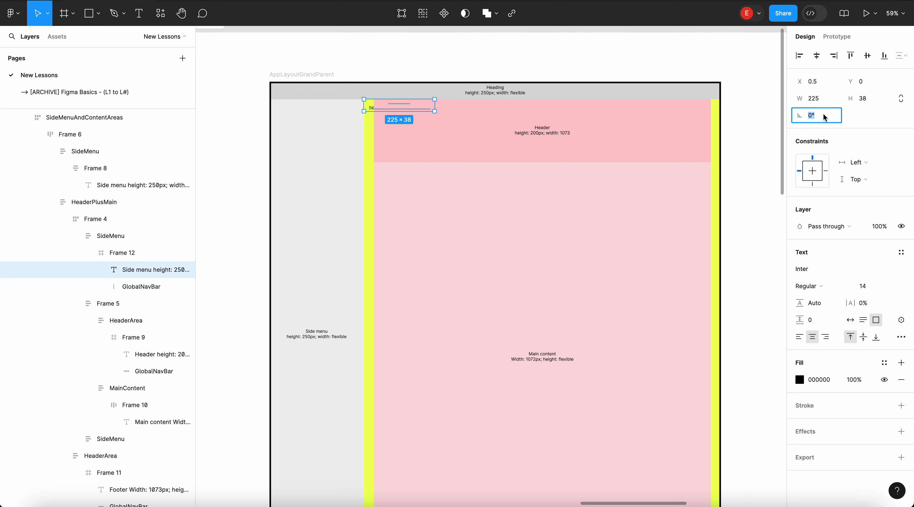
type("-90")
key("Return")
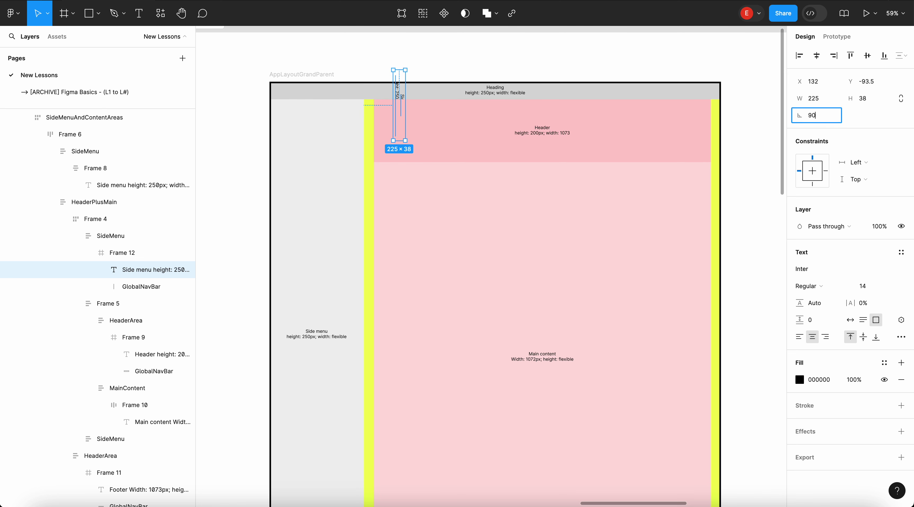
key("Return")
left_click(867, 56)
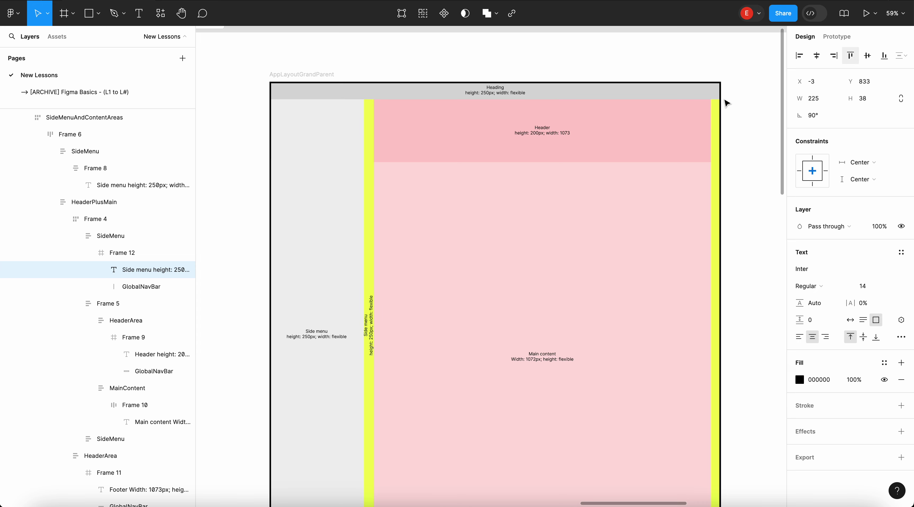
- Set the rotated label's font size to 12 and change its title line to "Padding"
key("shift+2")
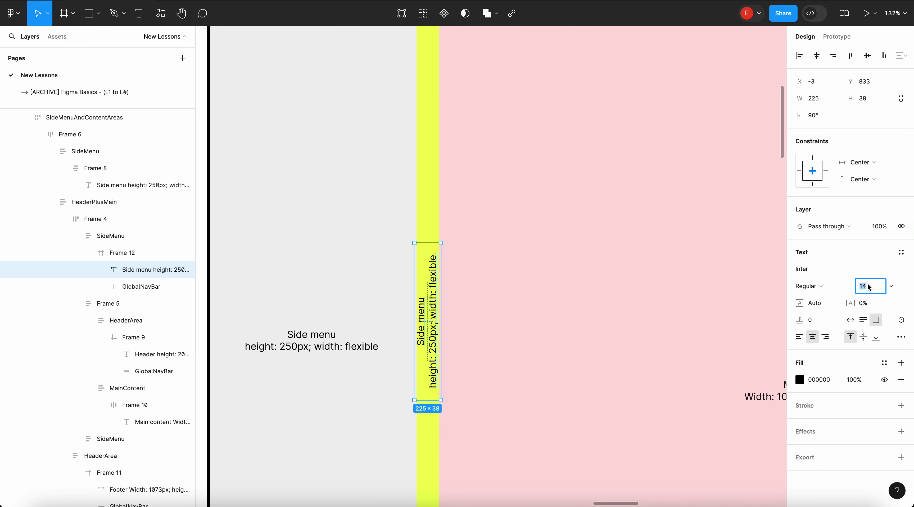
type("12")
key("Return")
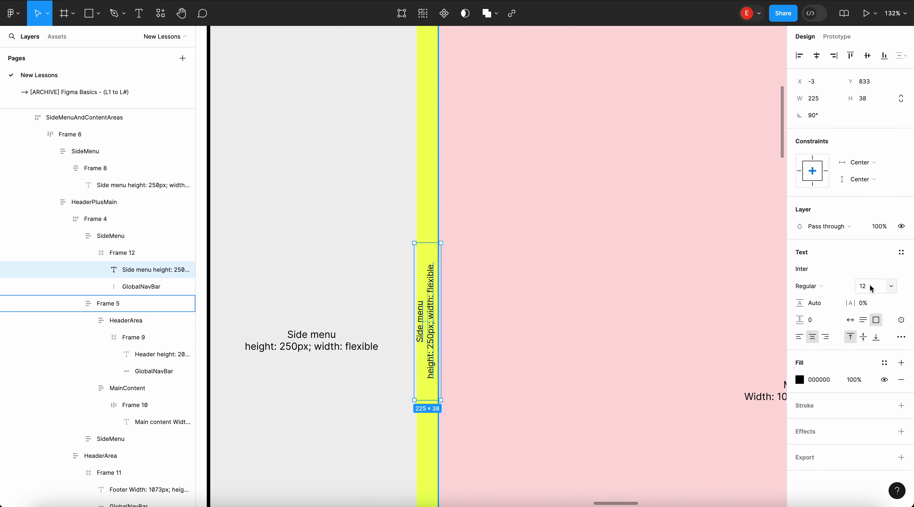
scroll(347, 338, "up", 5)
triple_click(472, 307)
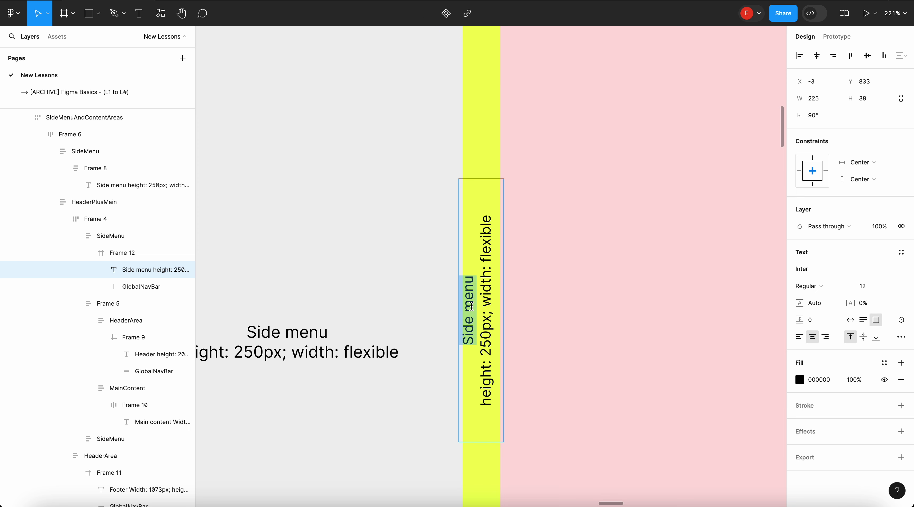
type("Padding")
- Examine the Padding label within the layout and the width and height sizing of its yellow strip
scroll(489, 293, "down", 3)
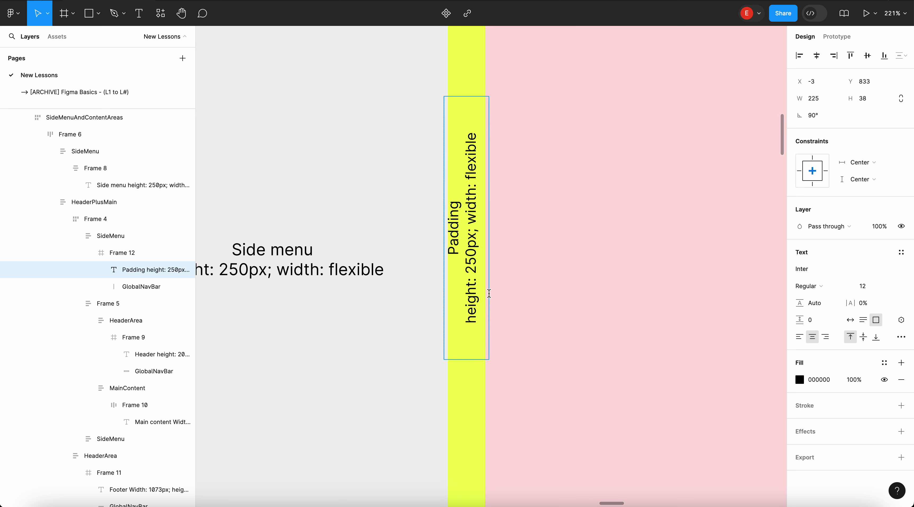
scroll(472, 243, "down", 10)
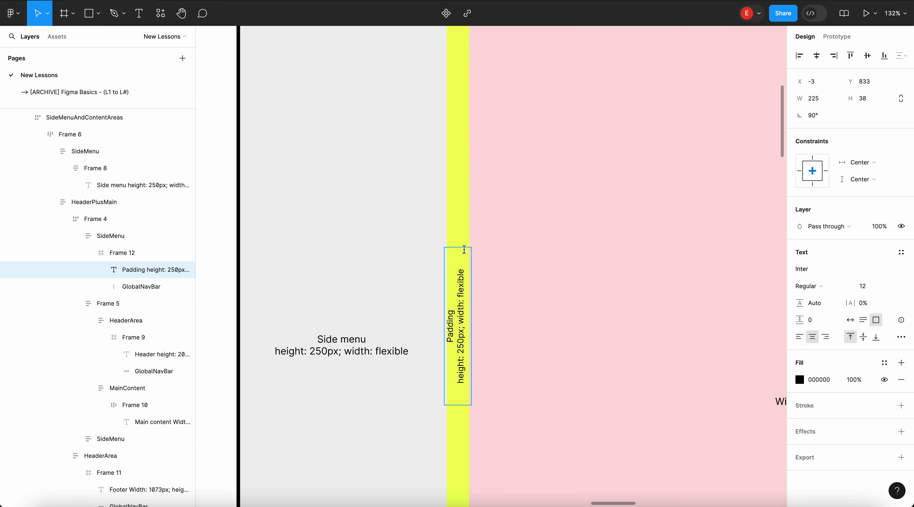
scroll(473, 231, "down", 3)
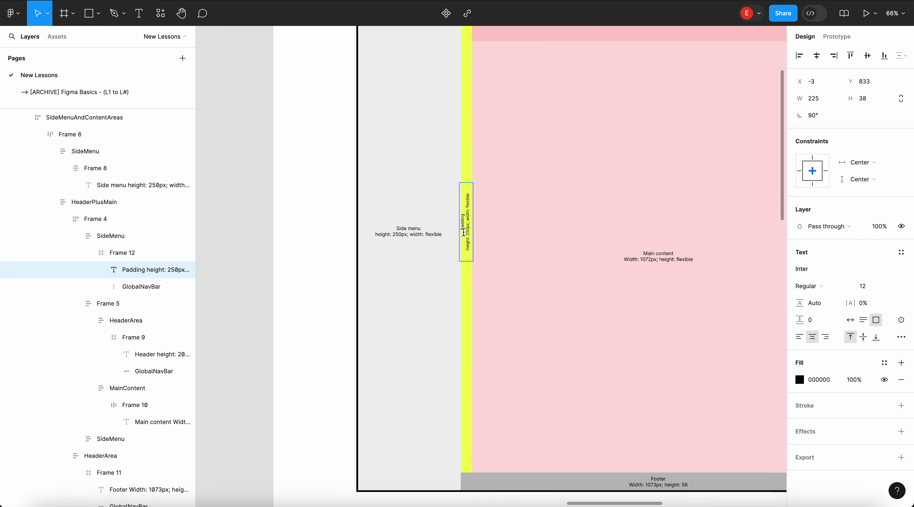
left_click(310, 303)
left_click(469, 136)
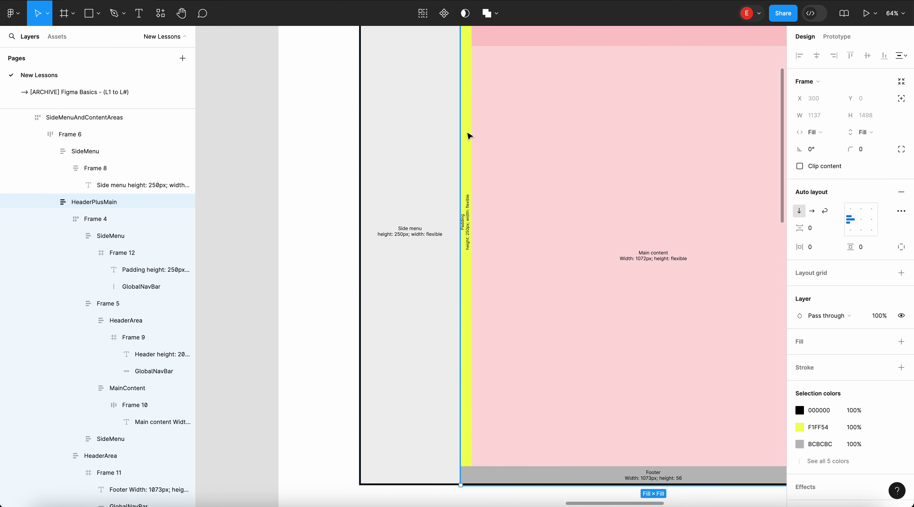
left_click(469, 136)
scroll(469, 136, "down", 5)
scroll(469, 136, "up", 4)
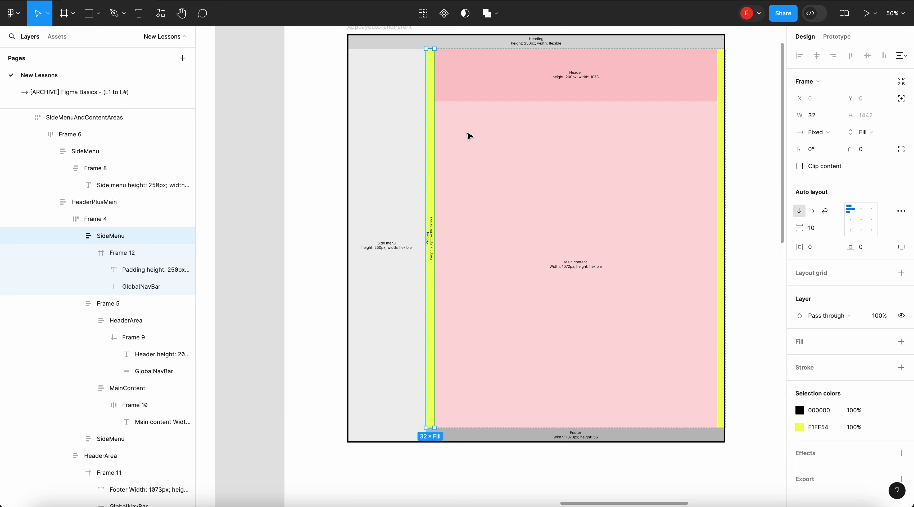
scroll(432, 130, "up", 10)
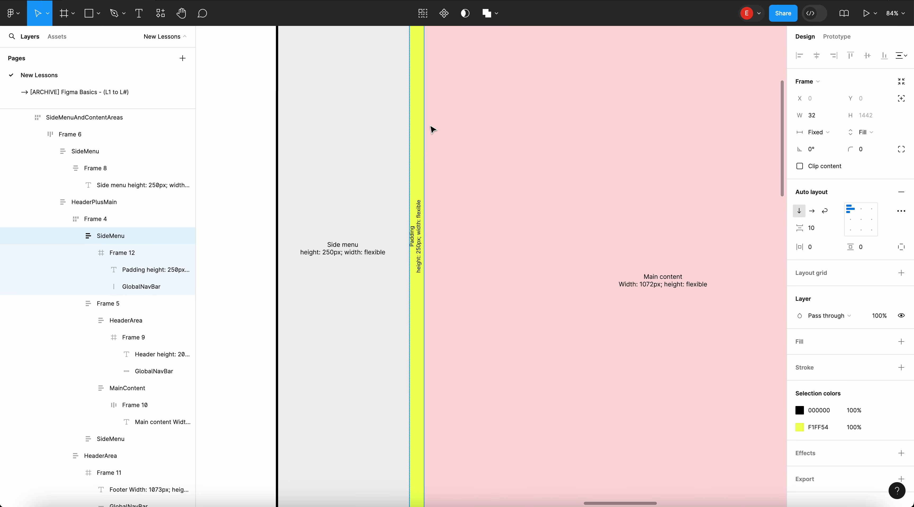
- Change the Padding label's sizing line to "height: flexible; width: 32px"
scroll(433, 130, "up", 2)
left_click(426, 175)
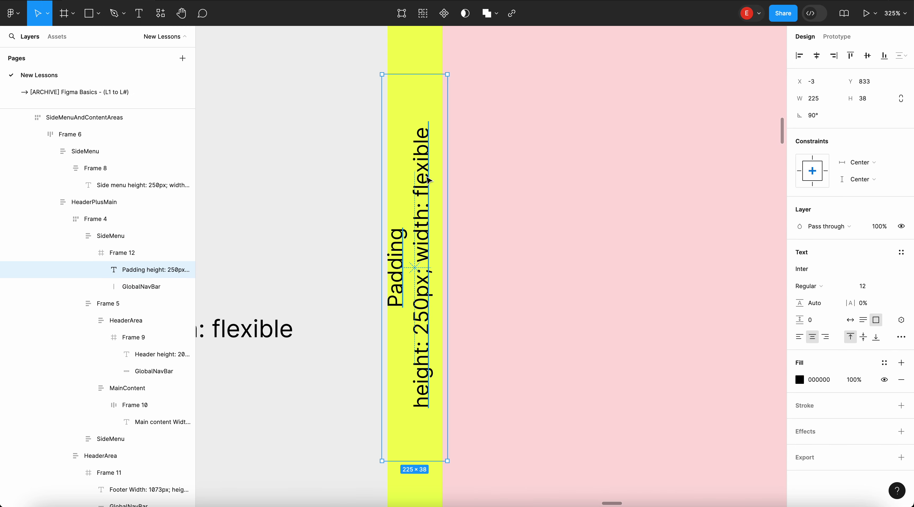
left_click_drag(422, 334, 422, 277)
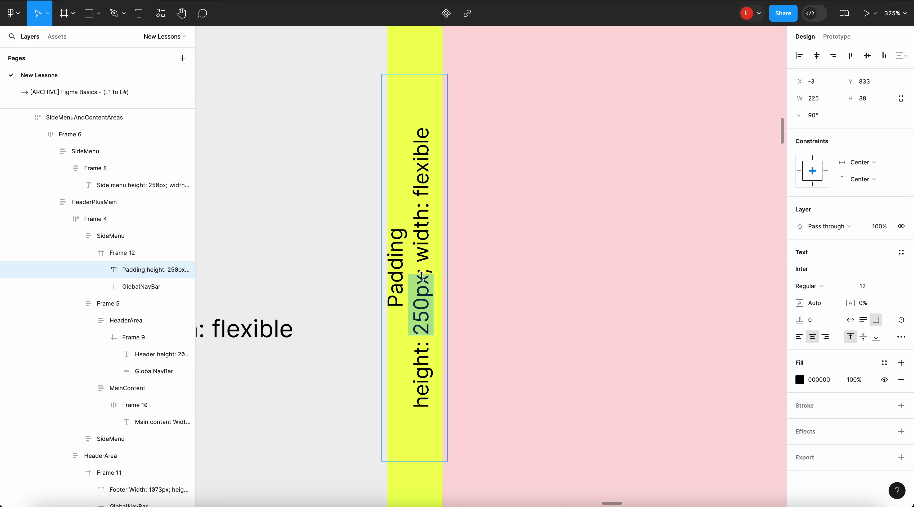
type("flexible")
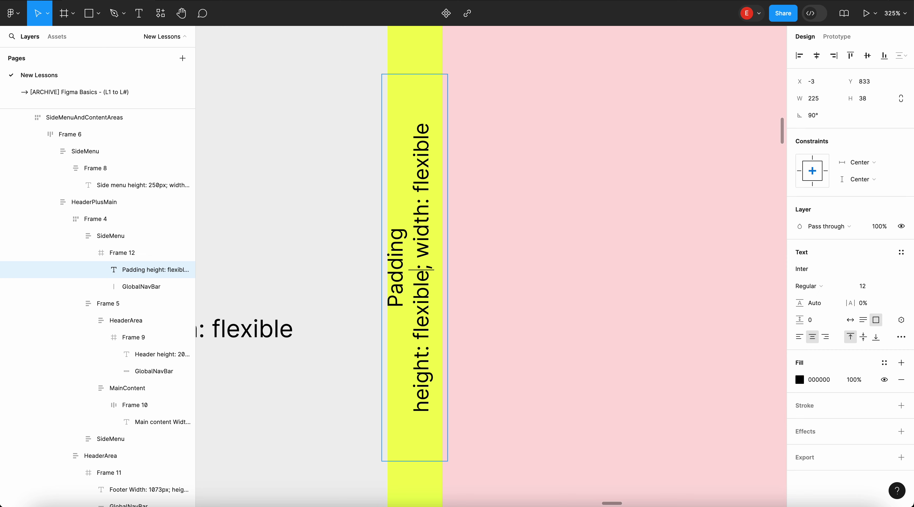
left_click_drag(420, 192, 422, 86)
type("32px")
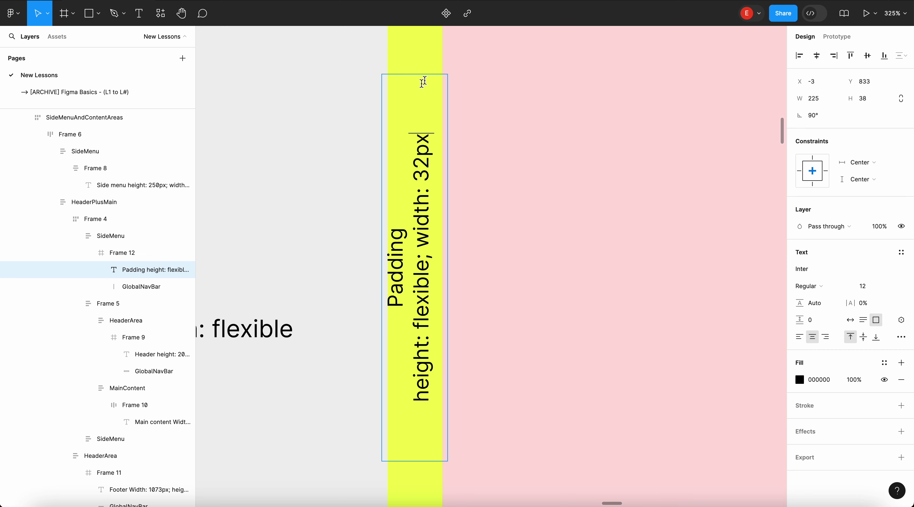
scroll(424, 82, "down", 5)
scroll(426, 82, "down", 3)
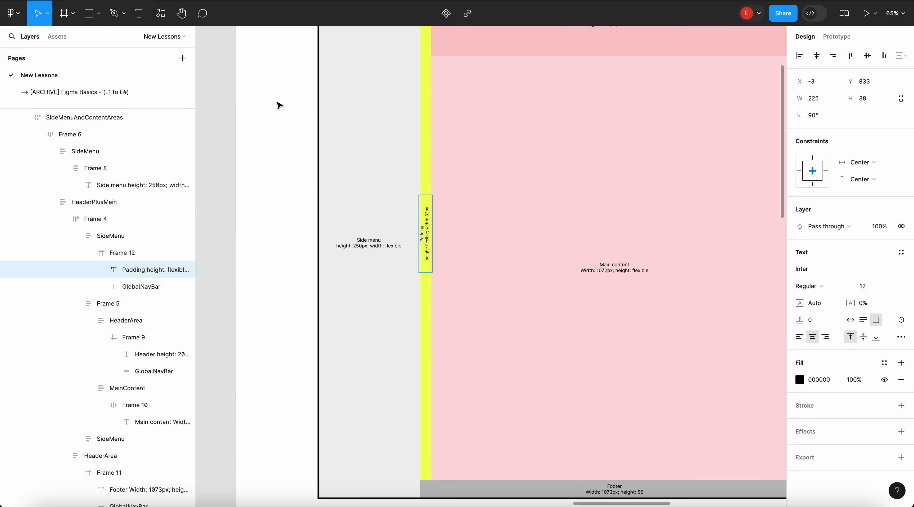
key("Escape")
scroll(432, 148, "down", 3)
scroll(433, 147, "up", 2)
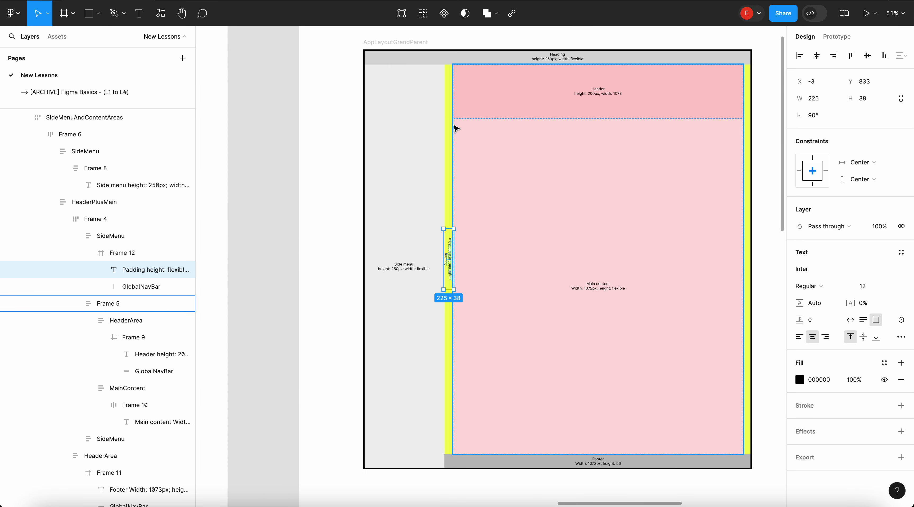
- Try to narrow Frame 12 inside the yellow padding strip to 16 px wide
scroll(453, 129, "up", 2)
scroll(453, 128, "right", 2)
left_click(428, 147)
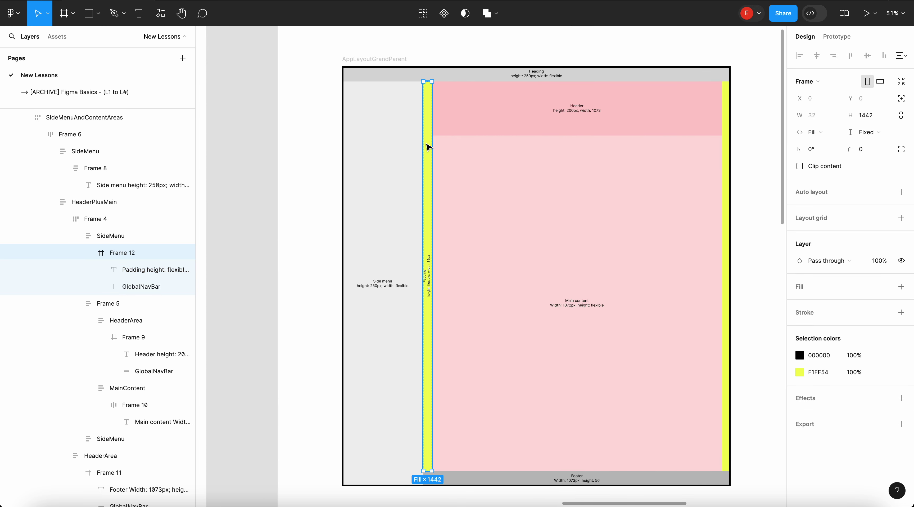
scroll(428, 147, "up", 3)
left_click_drag(432, 115, 429, 114)
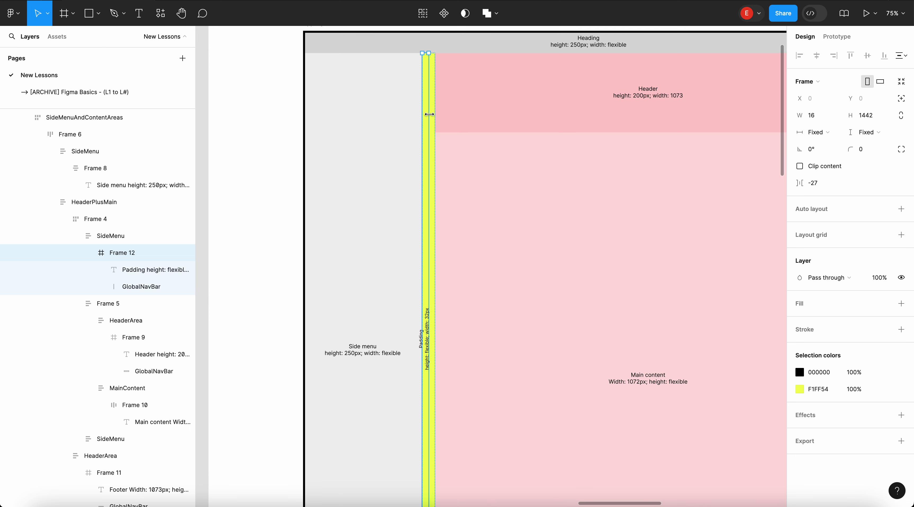
key("super+z")
left_click(286, 122)
scroll(286, 122, "down", 5)
scroll(286, 123, "left", 2)
scroll(285, 123, "up", 3)
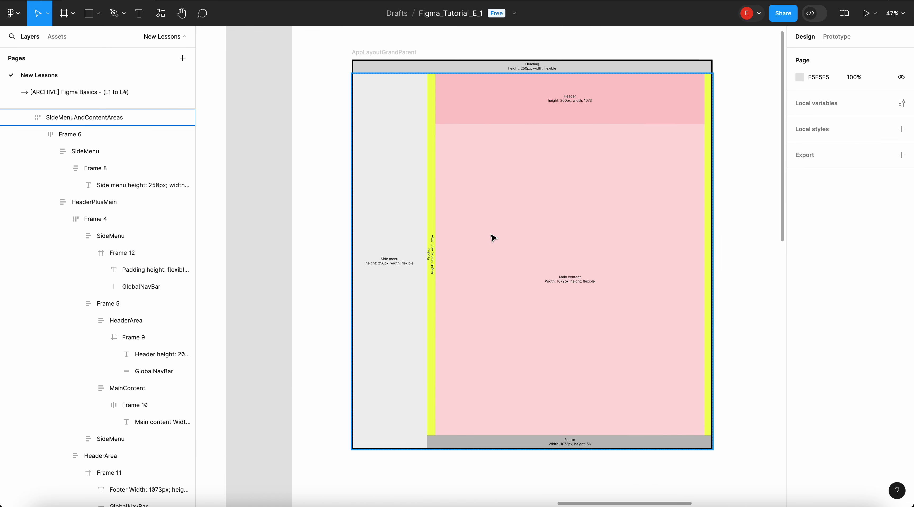
- Duplicate the labelled Padding strip and use the copy to replace the unlabelled yellow strip on the far side of the main content
left_click(435, 175)
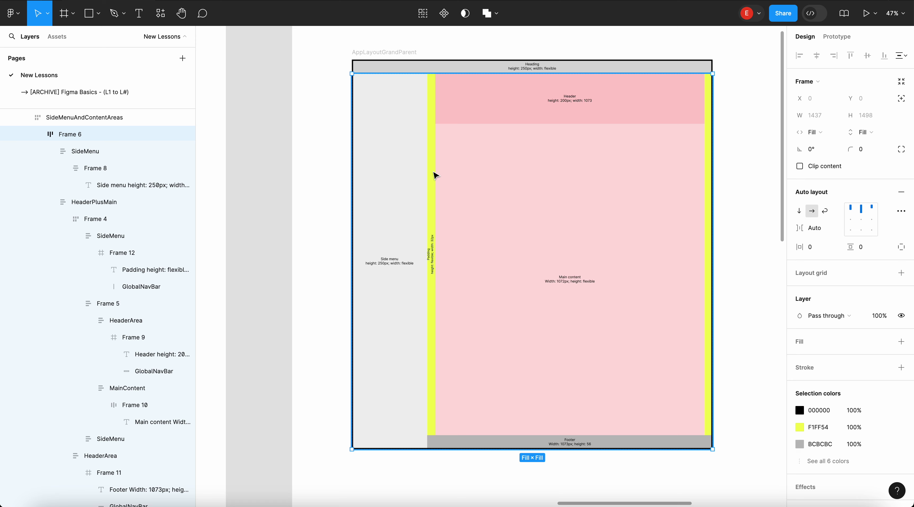
left_click(434, 175)
key("super+d")
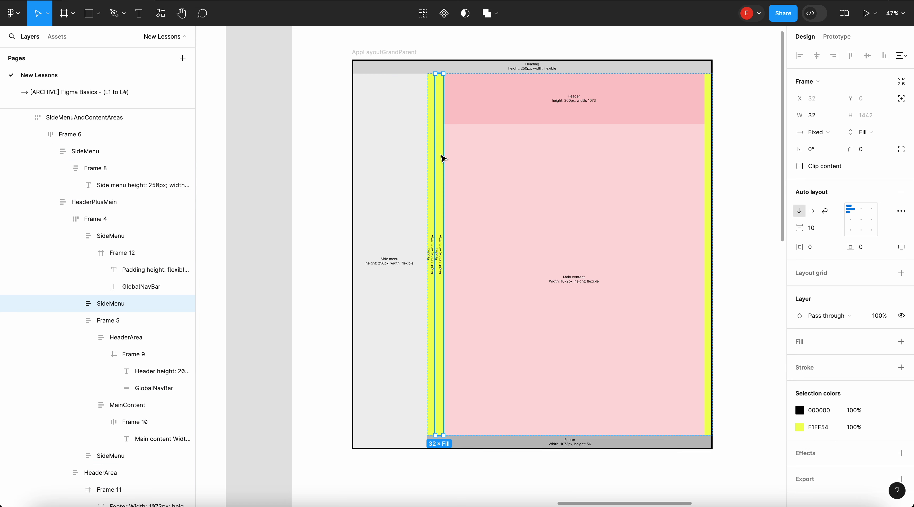
left_click_drag(443, 153, 712, 137)
key("Escape")
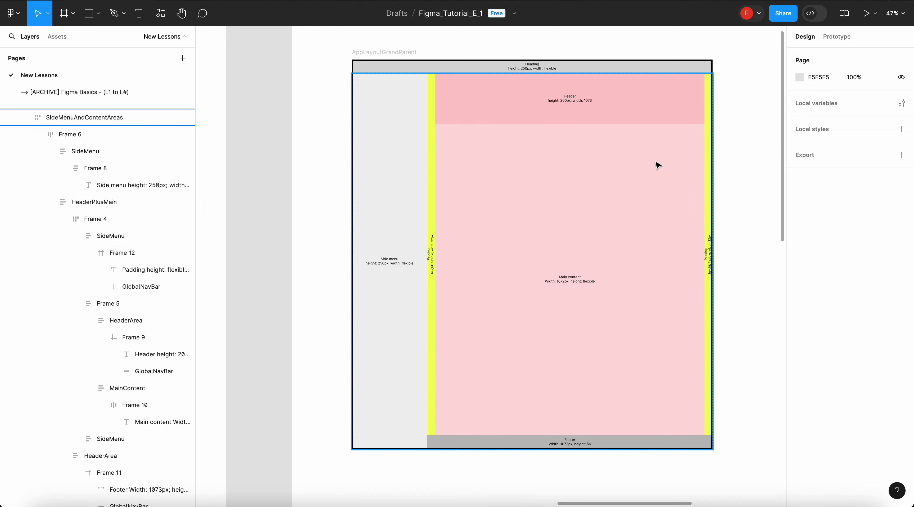
- Widen the AppLayoutGrandParent frame to about 1674 px
scroll(657, 166, "down", 3)
left_click(486, 89)
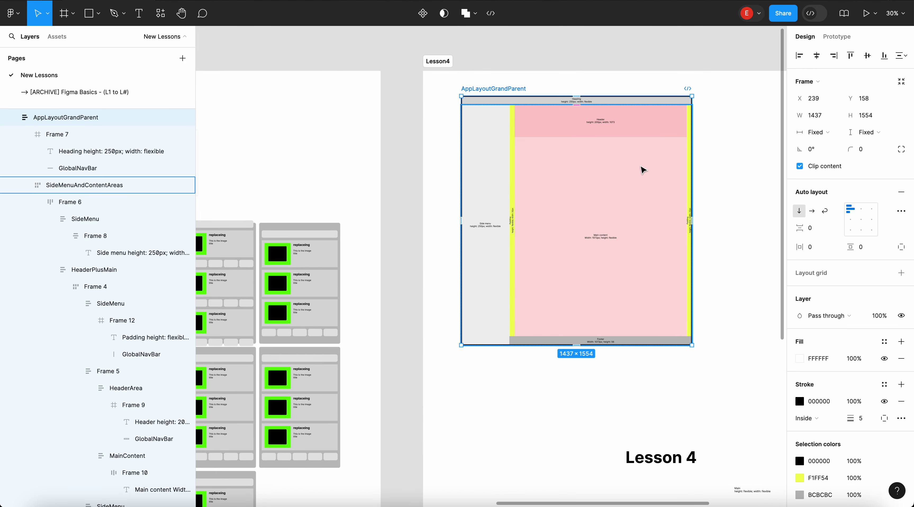
left_click_drag(692, 158, 730, 156)
- Wrap the GlobalNavBar shape behind the pink Header label in its own frame
scroll(706, 130, "up", 3)
double_click(558, 84)
double_click(555, 84)
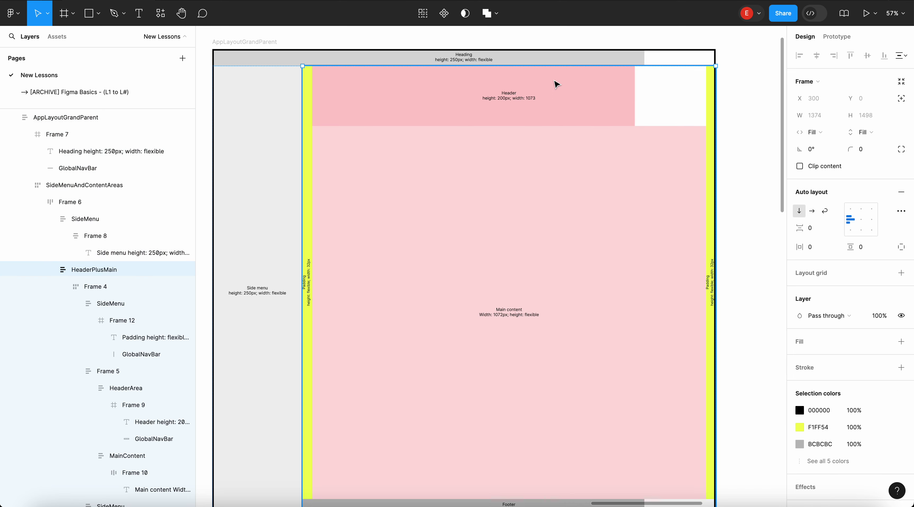
scroll(570, 86, "down", 3)
double_click(570, 86)
double_click(569, 86)
double_click(570, 87)
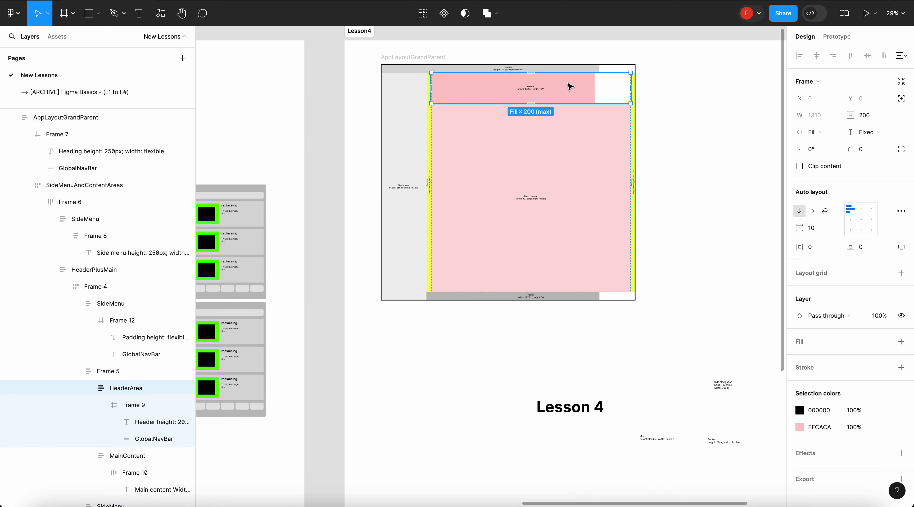
double_click(569, 86)
double_click(569, 87)
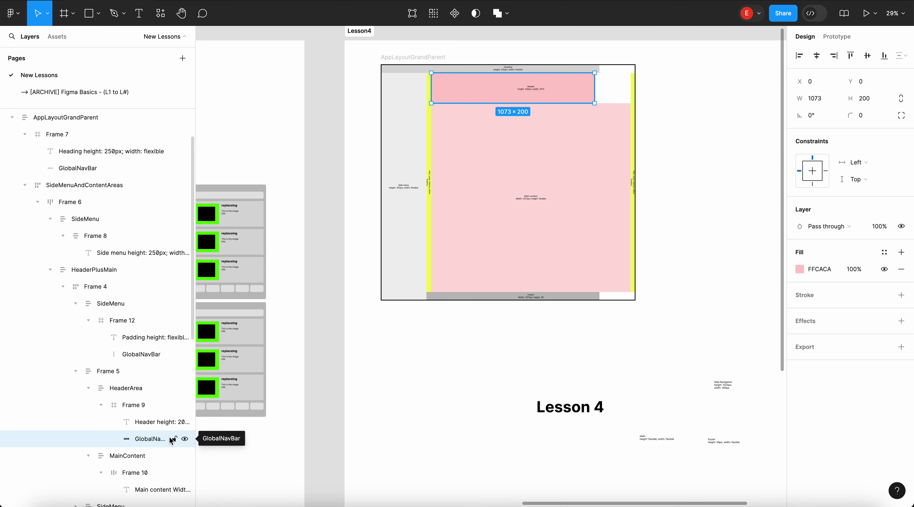
right_click(155, 444)
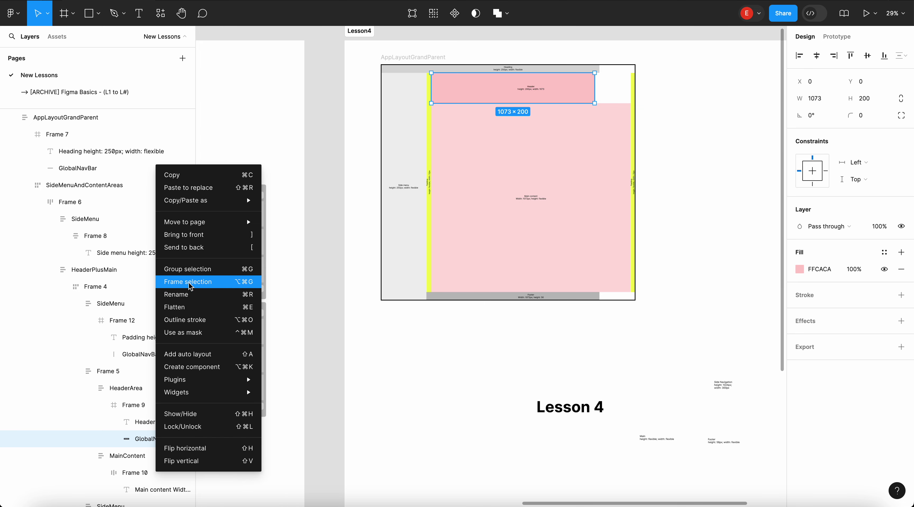
left_click(224, 282)
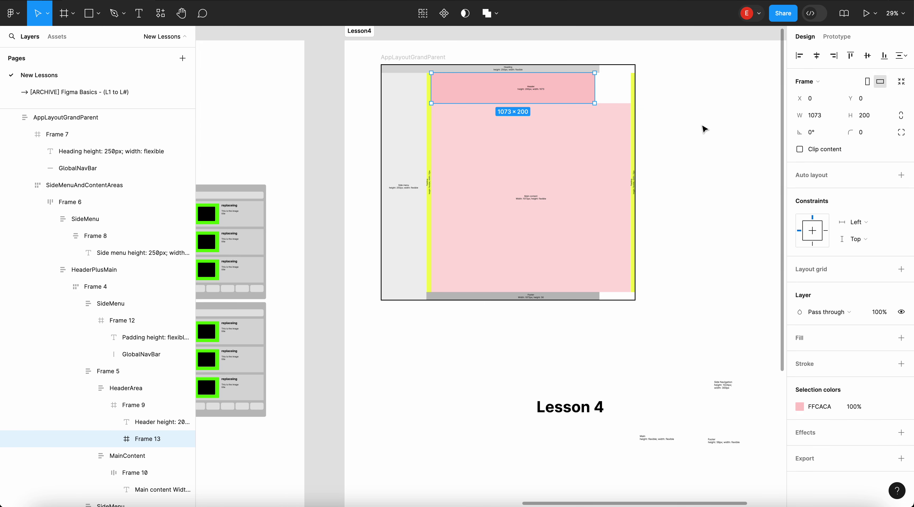
- Add auto layout to the header's Frame 13 and try to set its width to hug contents
left_click(902, 175)
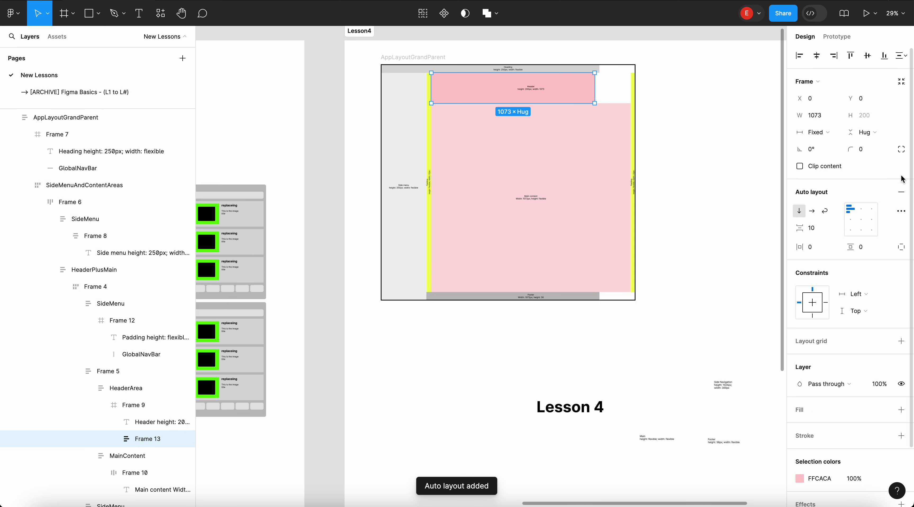
left_click(814, 133)
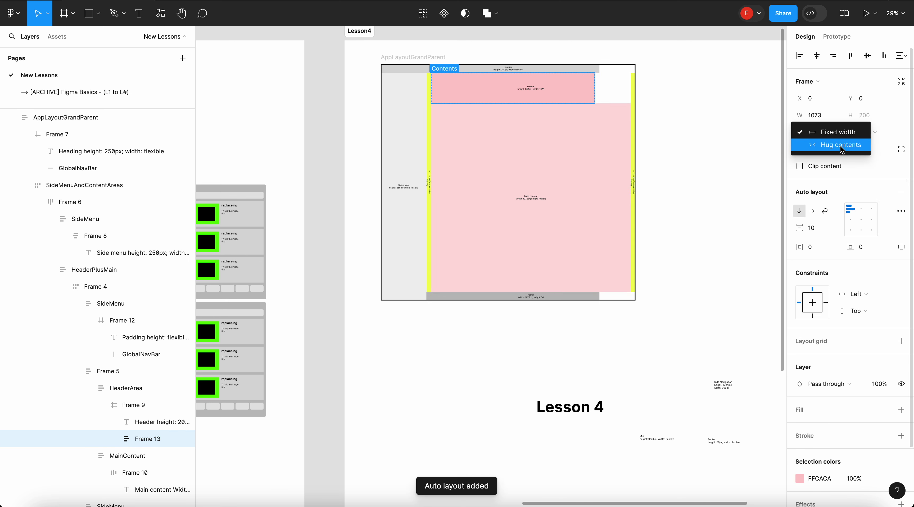
left_click(842, 149)
scroll(593, 67, "up", 3)
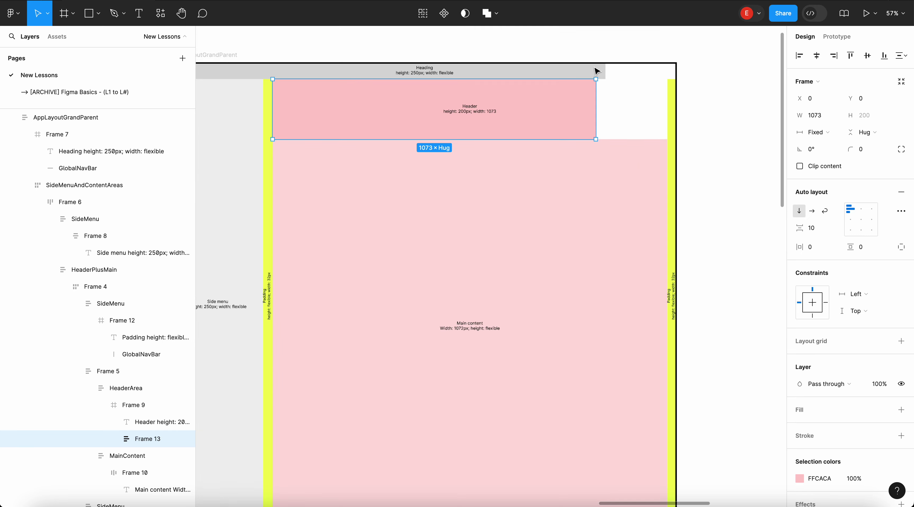
- Frame the GlobalNavBar shape behind the Heading label, and give the frame auto layout with its width set to hug contents
left_click(580, 74)
left_click(584, 74)
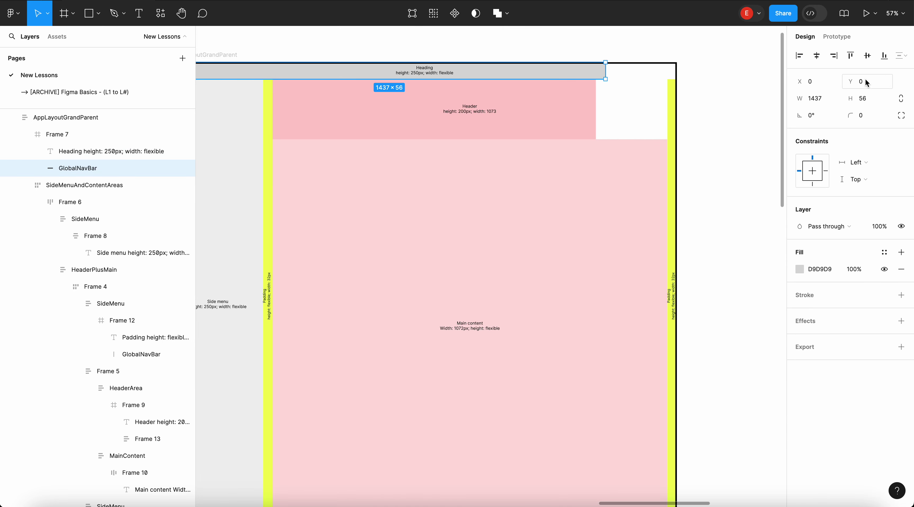
right_click(81, 170)
left_click(118, 283)
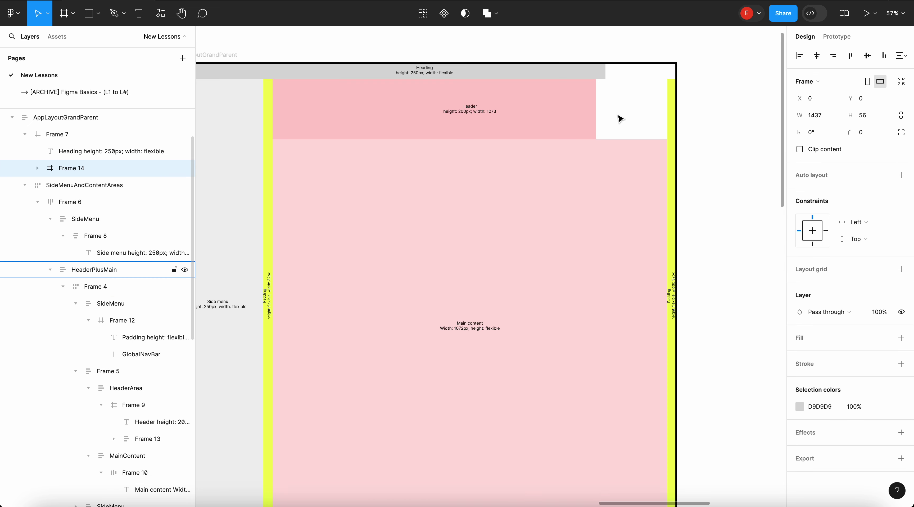
left_click(901, 175)
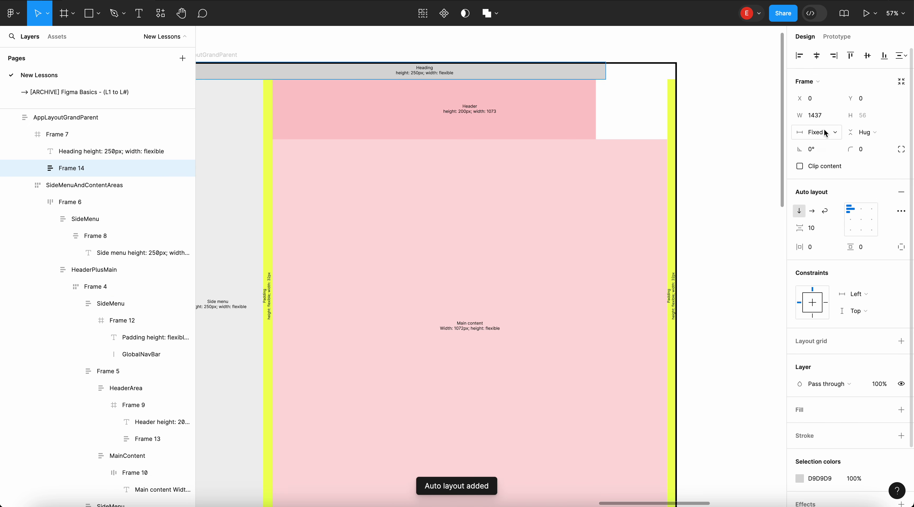
left_click(817, 132)
left_click(778, 145)
left_click(723, 92)
- Try to add auto layout to the Heading's Frame 7
left_click(608, 77)
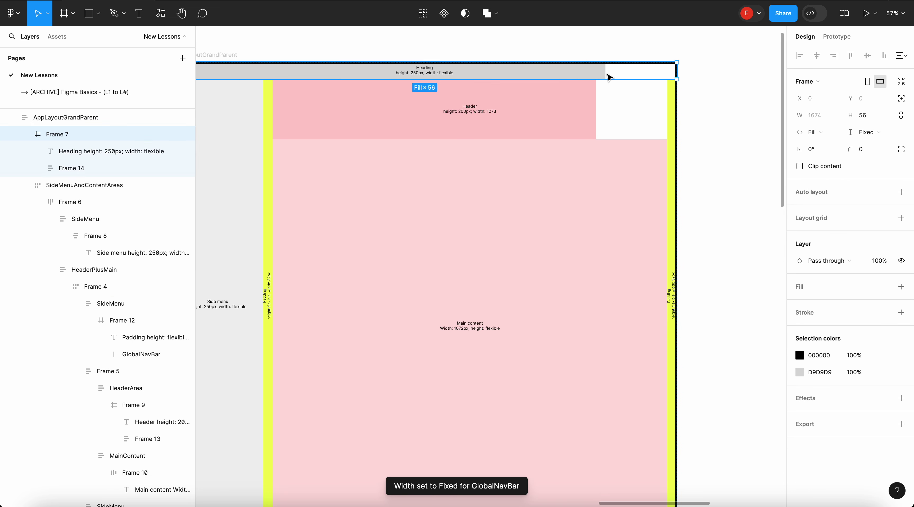
left_click(901, 193)
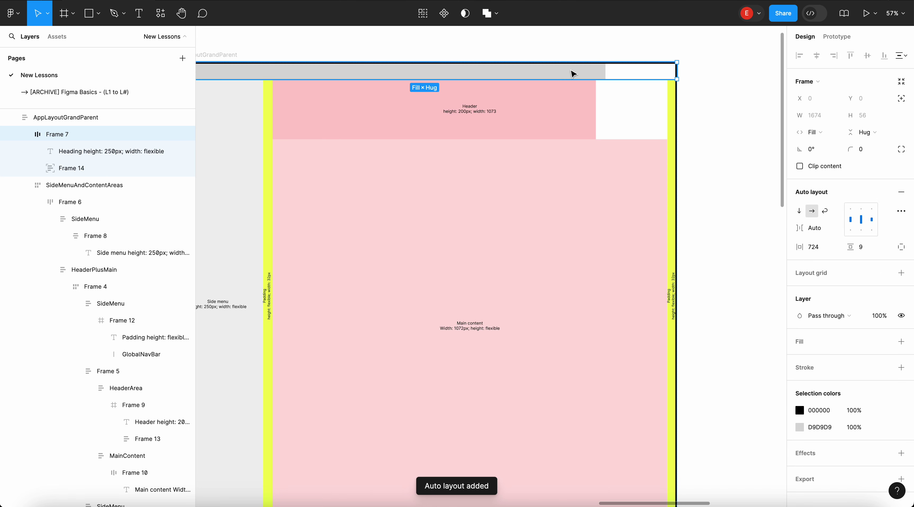
double_click(567, 77)
left_click(814, 132)
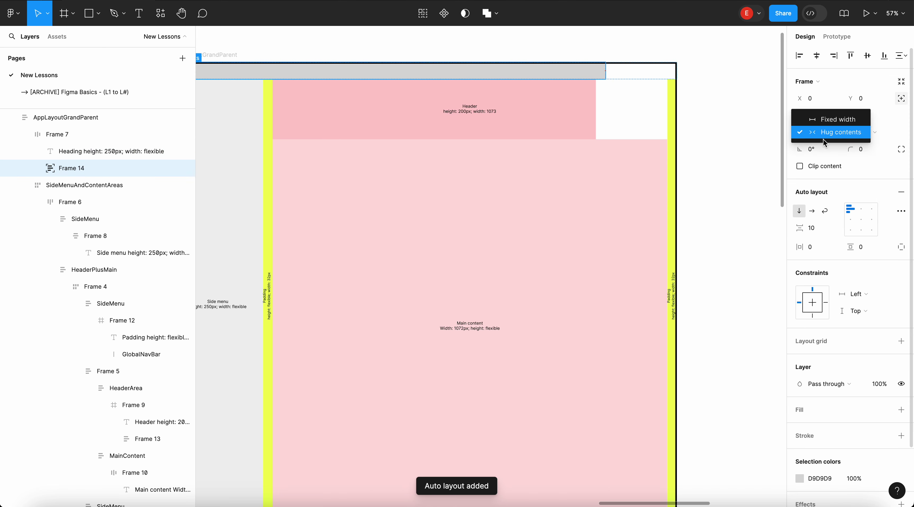
left_click(789, 114)
key("super+z")
key("super+z")
key("Escape")
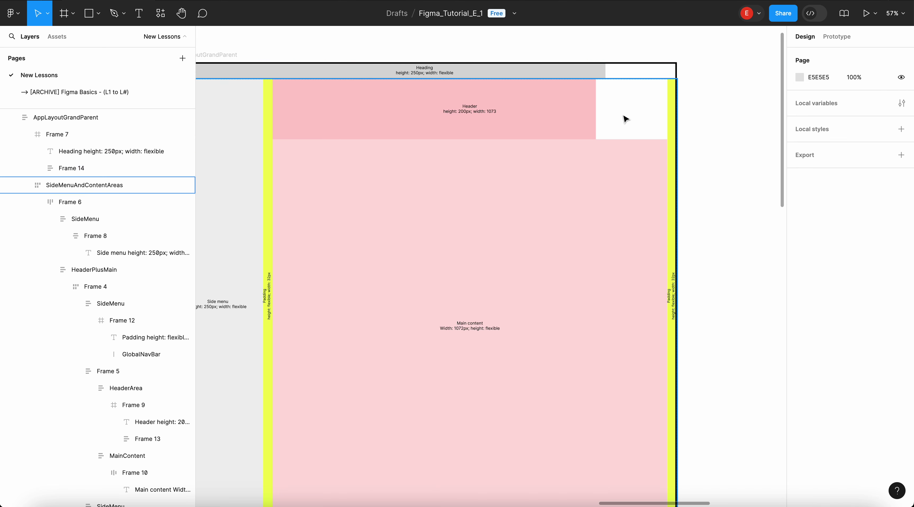
- Set the width of Frame 13 in the pink header area to hug contents
double_click(576, 107)
double_click(576, 108)
double_click(577, 108)
double_click(577, 107)
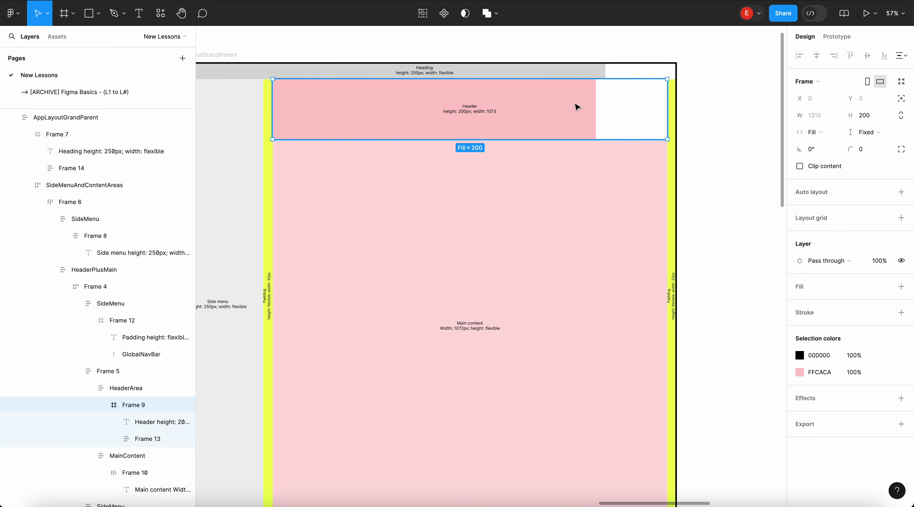
double_click(577, 108)
left_click(816, 133)
left_click(825, 147)
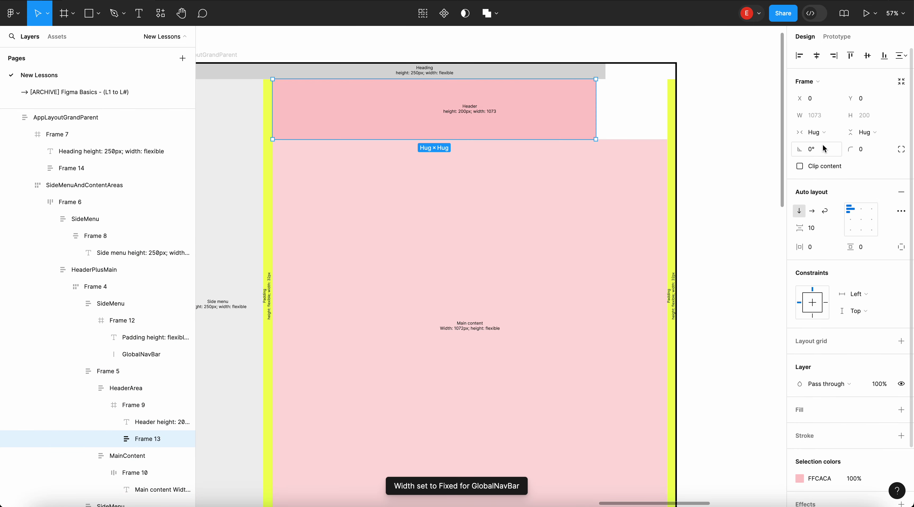
left_click(707, 132)
- Duplicate the MainContent area so that two copies stack below the header
left_click(571, 99)
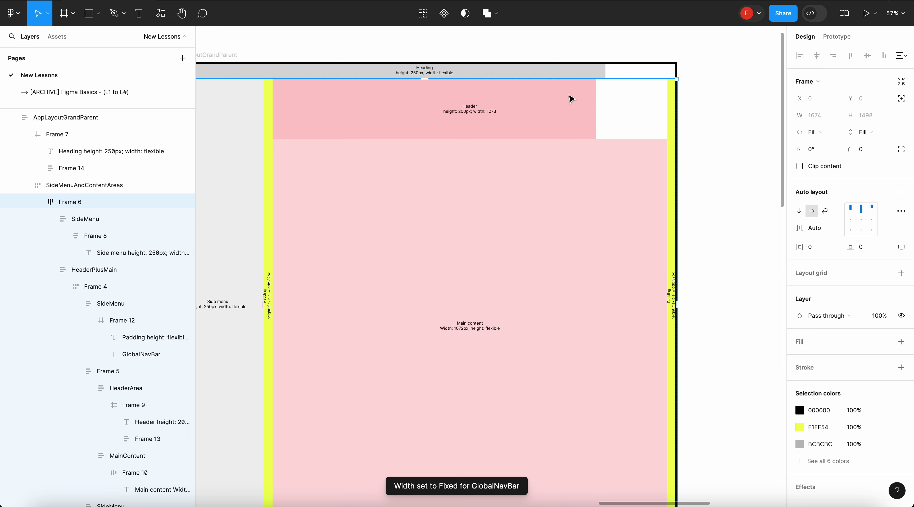
double_click(576, 105)
double_click(580, 92)
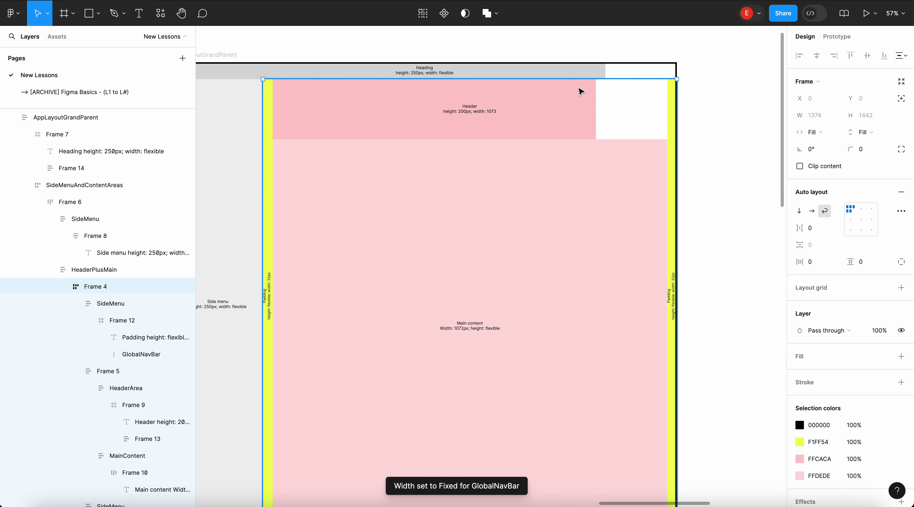
double_click(576, 108)
scroll(581, 147, "down", 3)
double_click(581, 147)
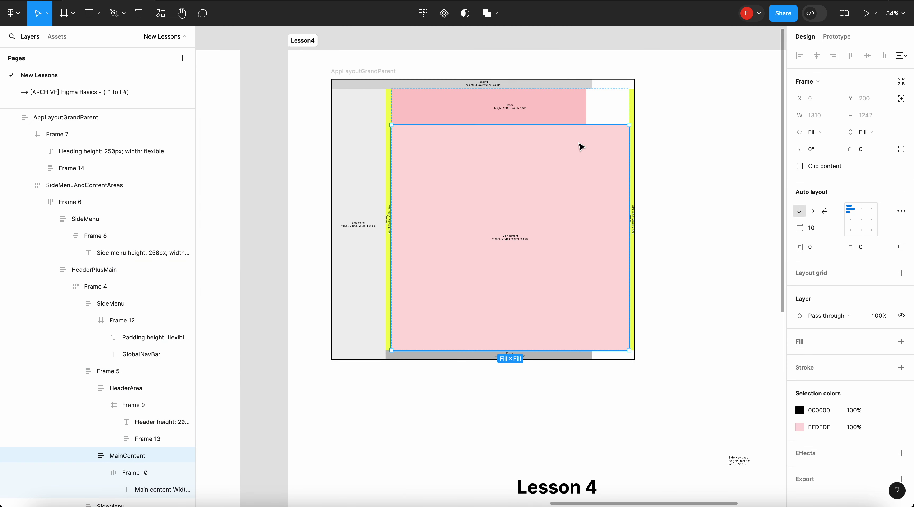
scroll(581, 147, "up", 5)
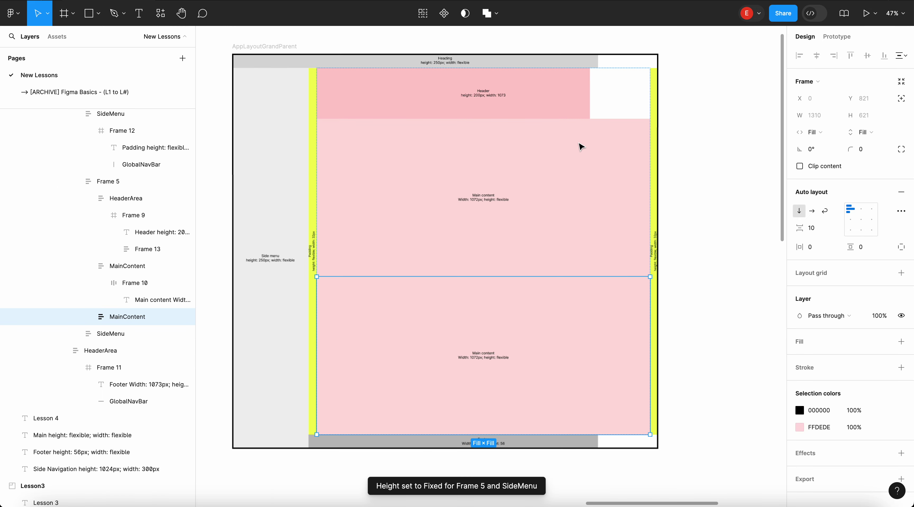
- Give the upper MainContent area a maximum height of 200
left_click(582, 175)
left_click(886, 117)
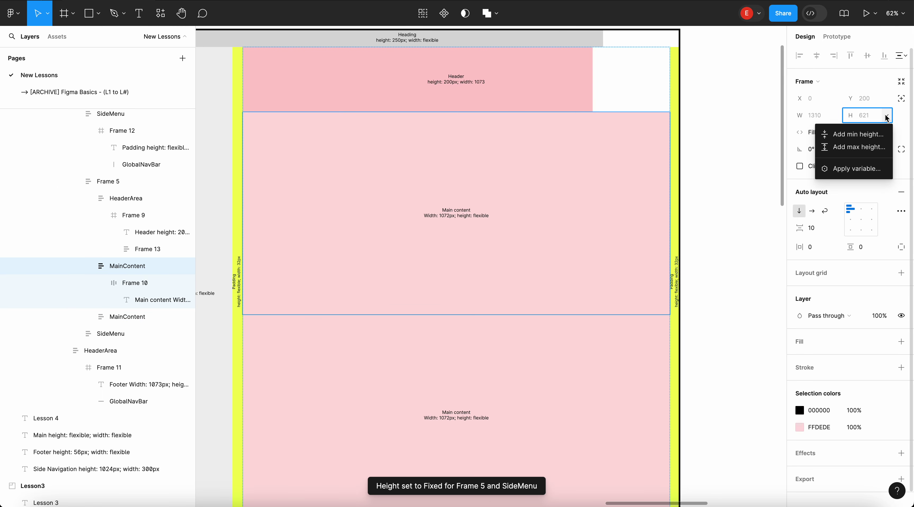
left_click(864, 147)
type("200")
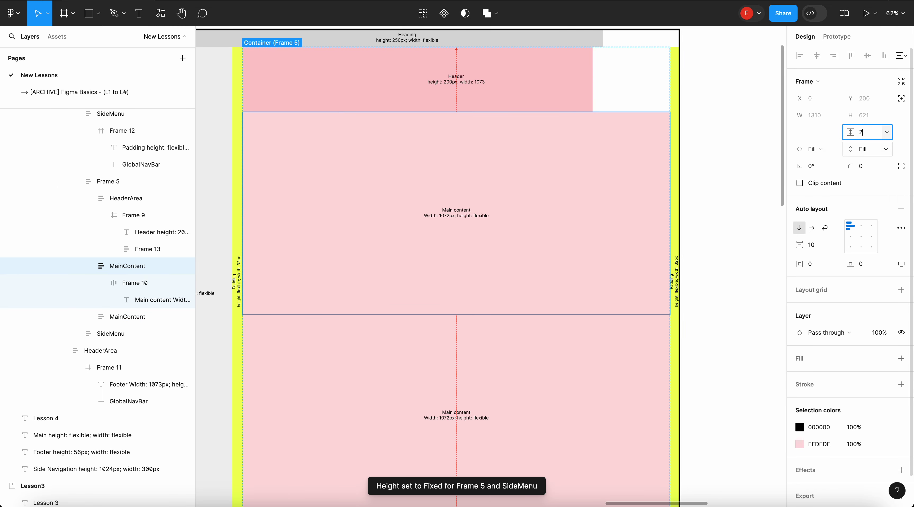
key("Return")
- Delete the HeaderArea above the MainContent areas and recolour the upper MainContent area a darker pink
left_click(560, 83)
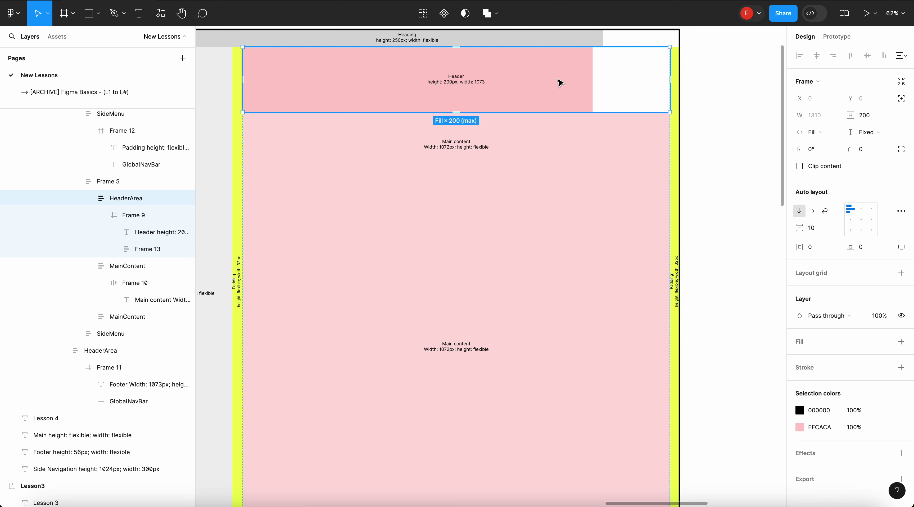
key("Delete")
left_click(565, 110)
left_click(565, 111)
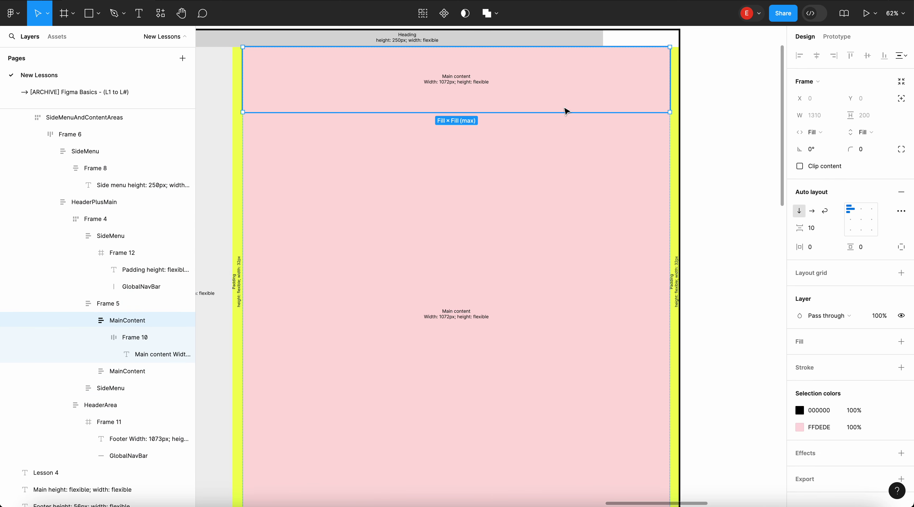
left_click(799, 427)
left_click(691, 235)
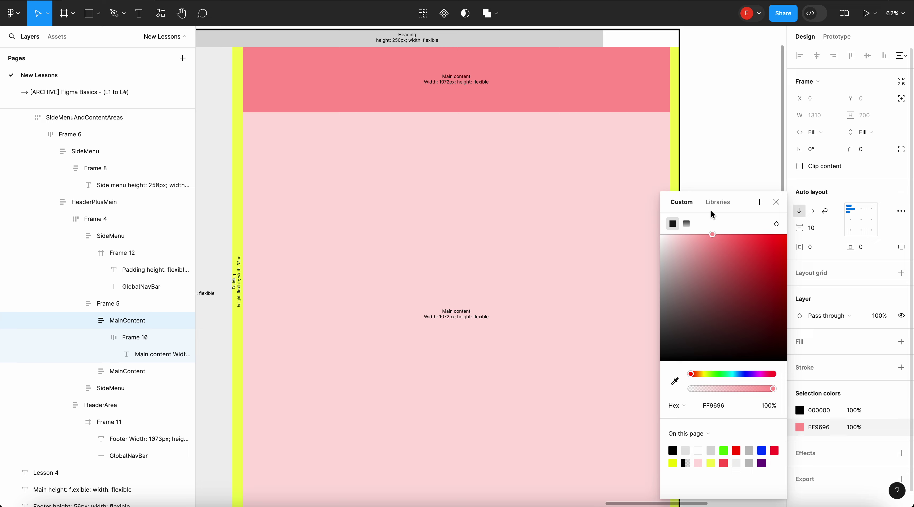
left_click(716, 154)
- Try to add auto layout to the Heading's Frame 7
scroll(717, 146, "down", 5)
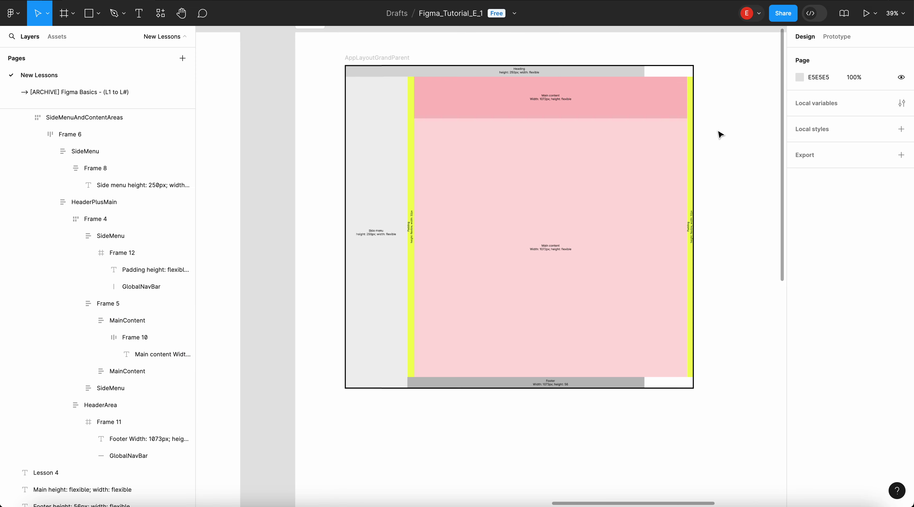
left_click(635, 74)
scroll(636, 77, "up", 5)
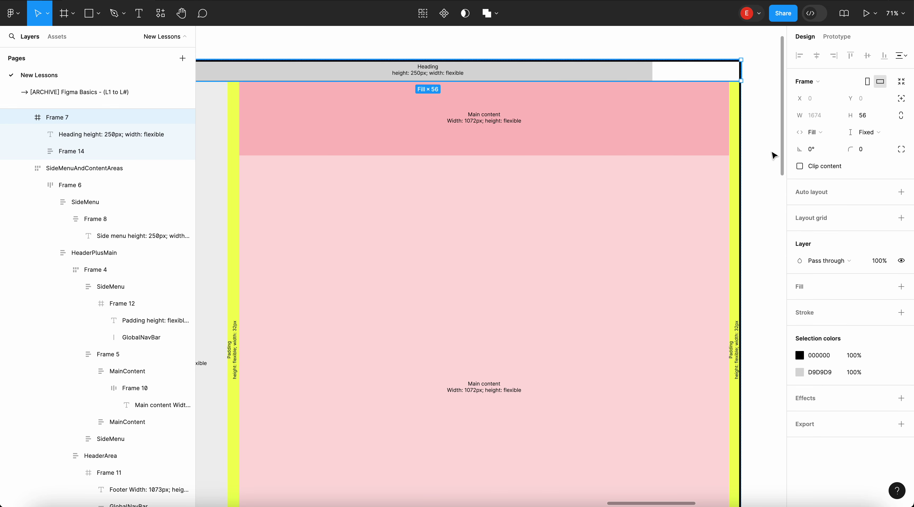
left_click(901, 192)
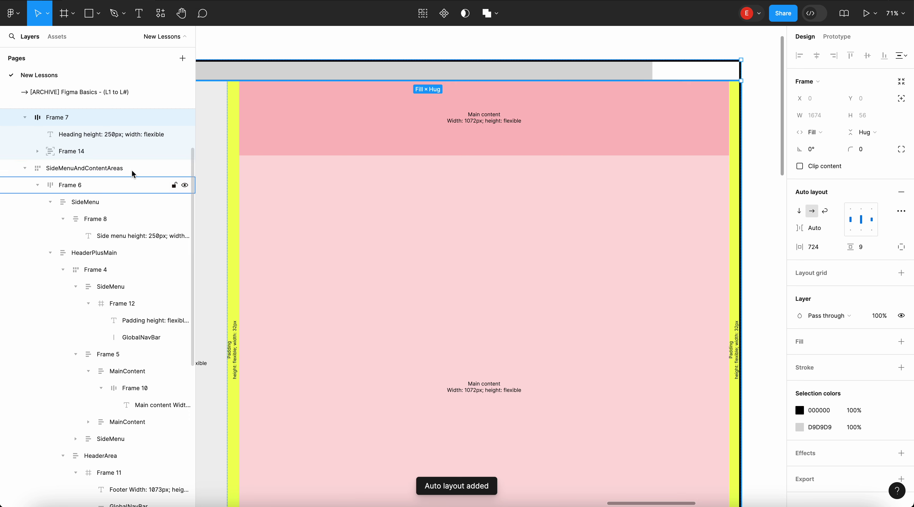
key("ctrl+z")
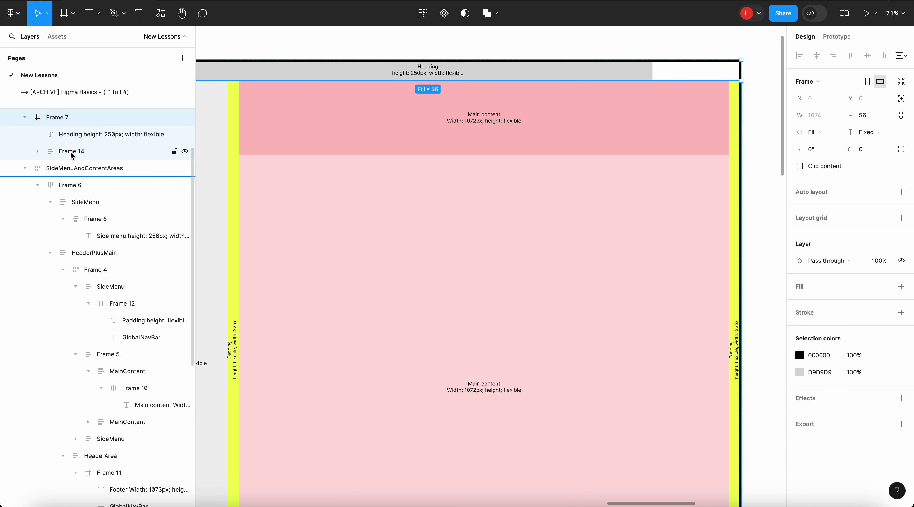
- Remove and re-add auto layout on Frame 14 behind the Heading label, with its width set to hug contents
left_click(71, 152)
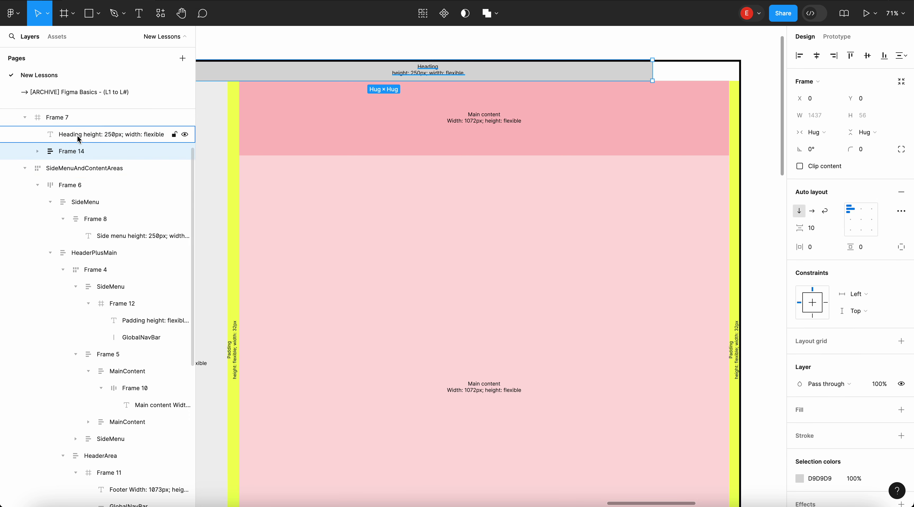
left_click(901, 191)
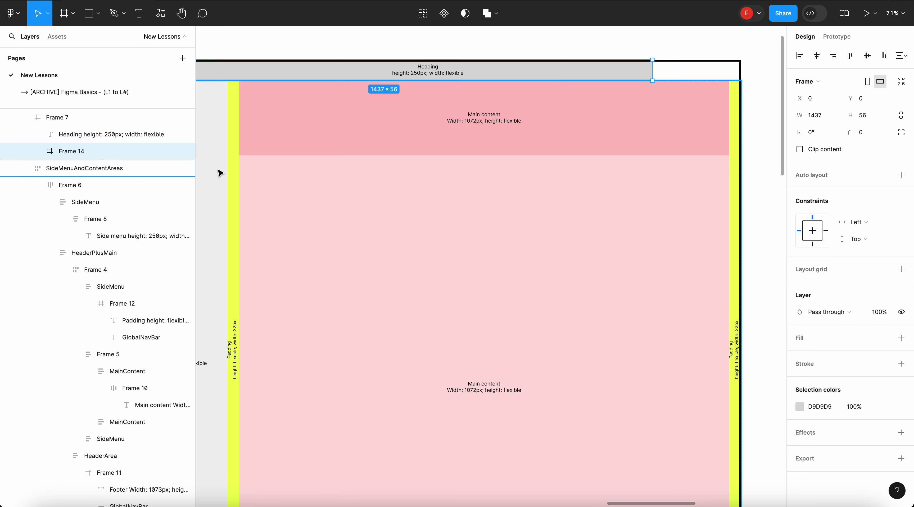
left_click(901, 175)
left_click(816, 133)
left_click(828, 142)
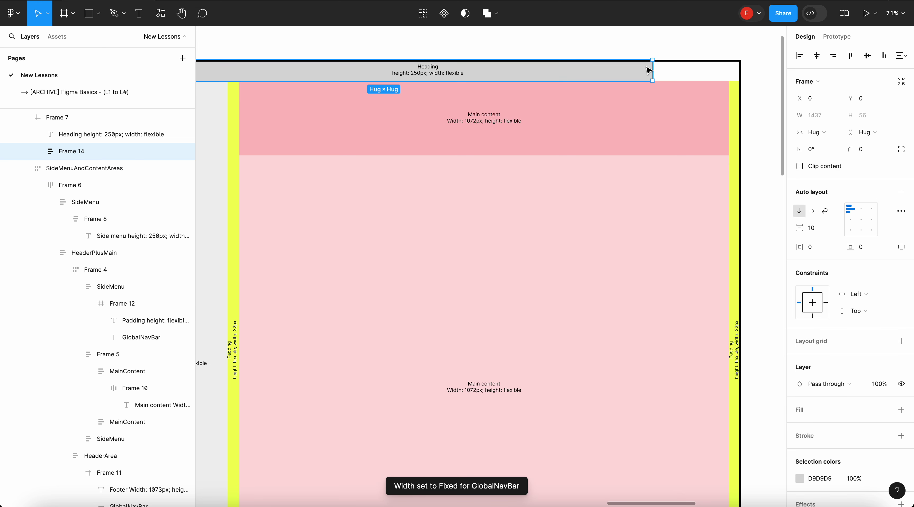
- Stretch Frame 14 across the full heading width and set the width of its GlobalNavBar shape to fill container
left_click_drag(652, 70, 738, 70)
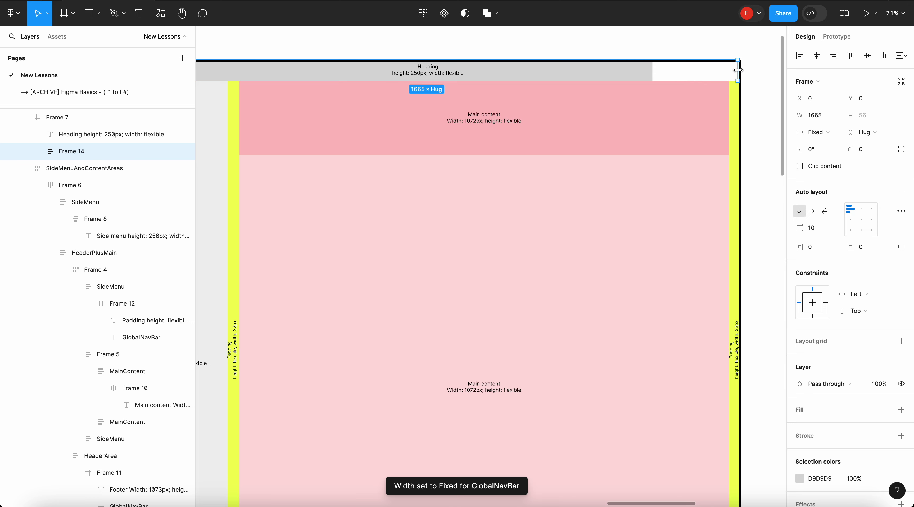
left_click(638, 76)
left_click(818, 113)
left_click(830, 129)
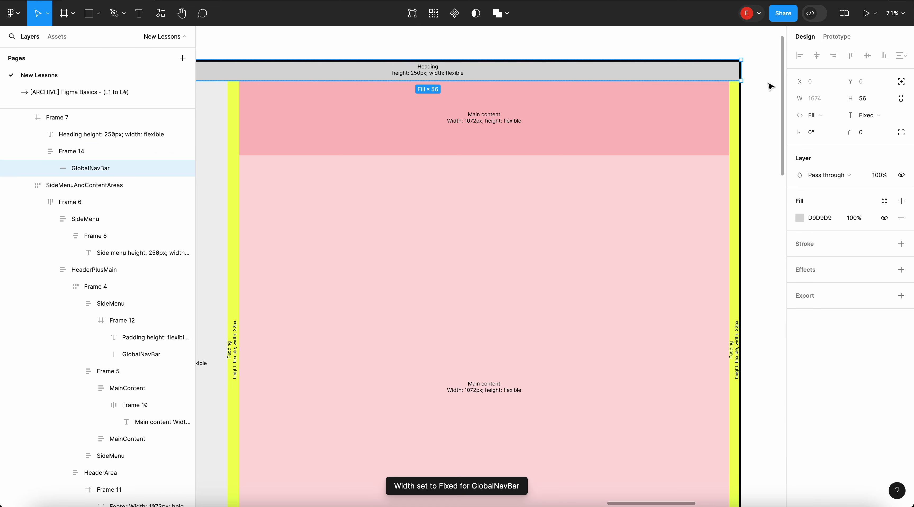
key("Escape")
left_click(712, 70)
- Widen the AppLayoutGrandParent frame to about 1854 px to test how its areas resize
scroll(712, 71, "down", 5)
left_click(738, 42)
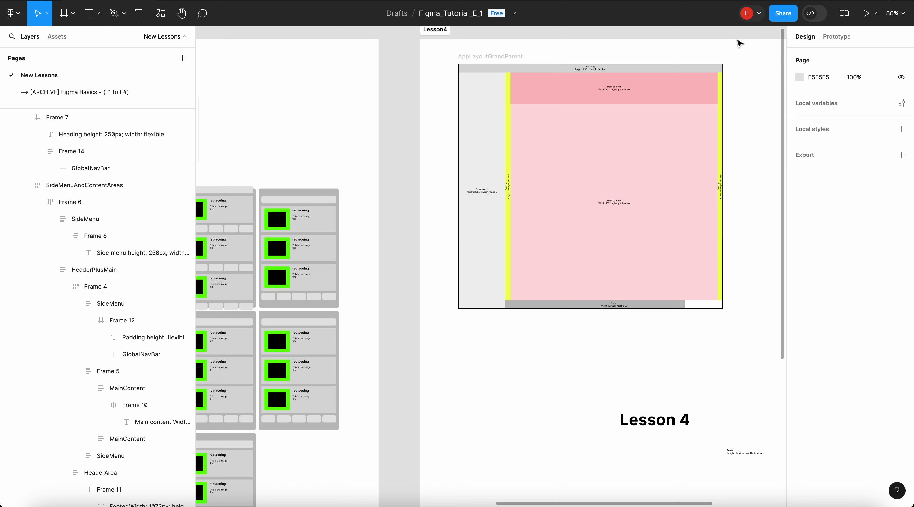
scroll(737, 42, "up", 1)
left_click(486, 57)
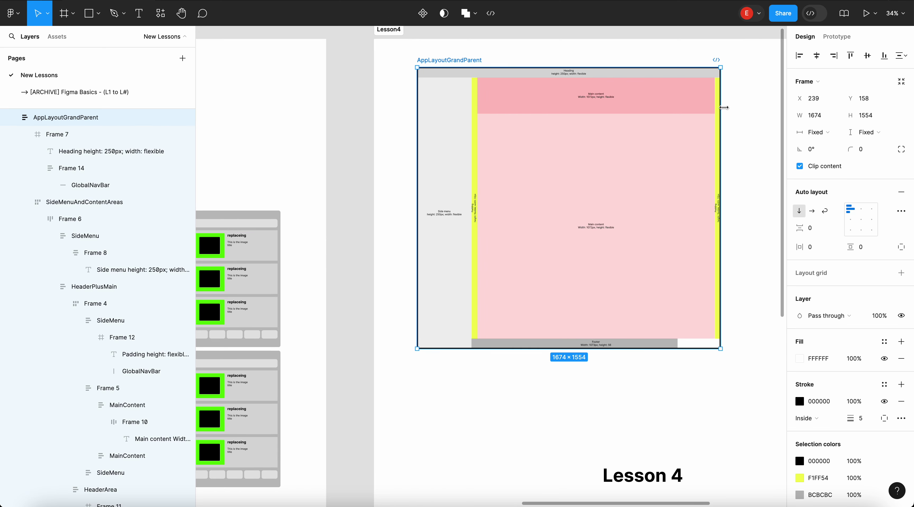
left_click_drag(723, 108, 753, 108)
scroll(753, 108, "right", 2)
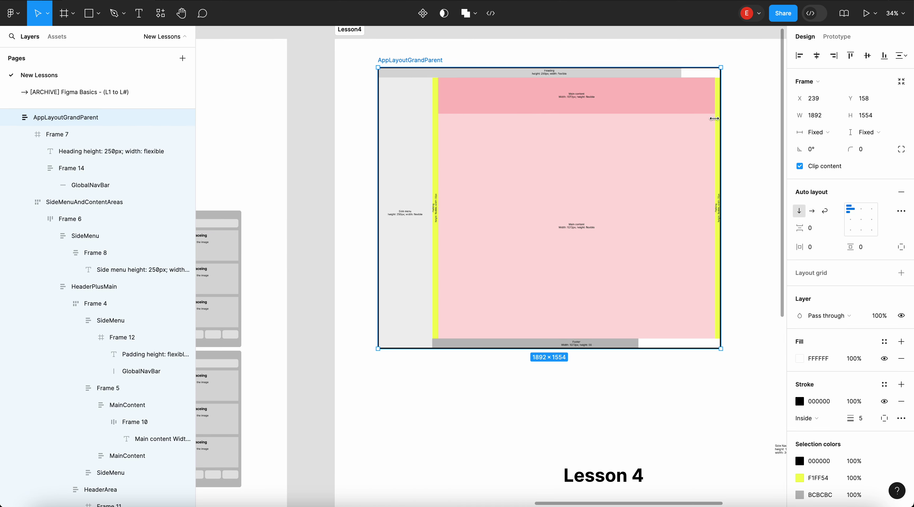
left_click(680, 75)
left_click(772, 98)
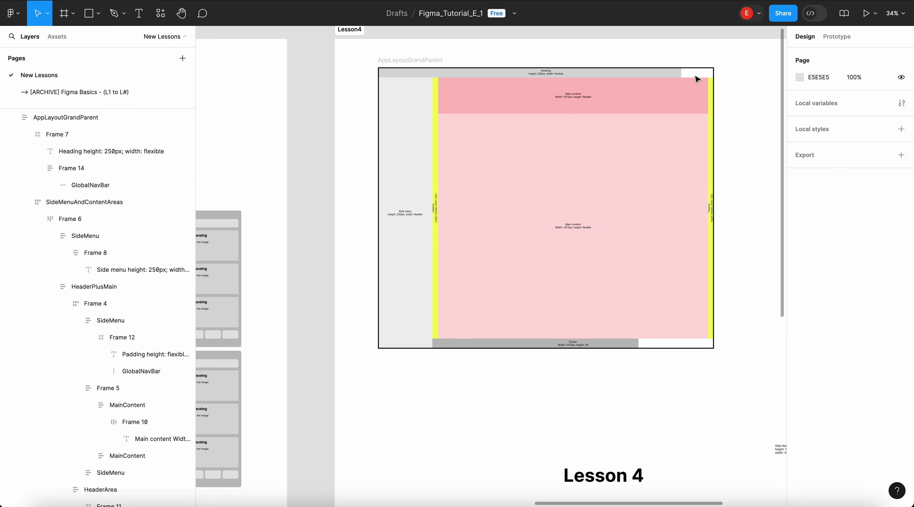
left_click(679, 76)
double_click(678, 76)
left_click(816, 130)
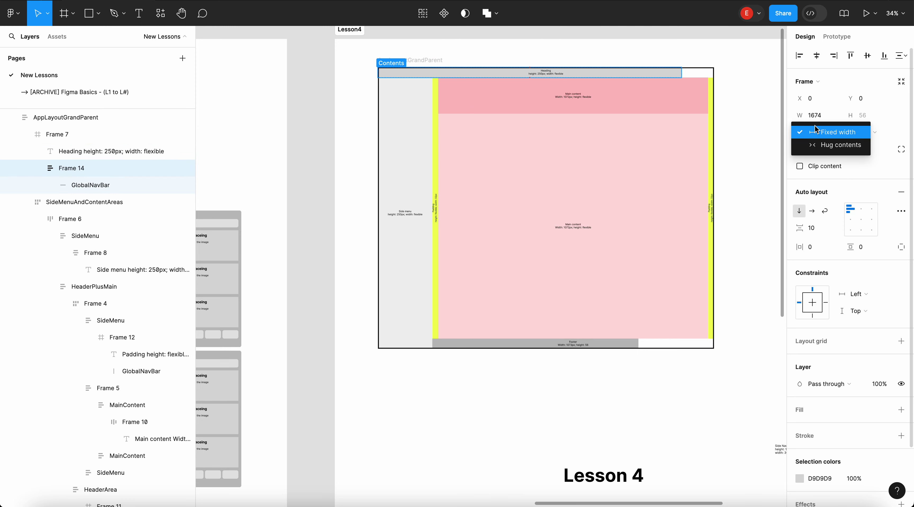
left_click(829, 150)
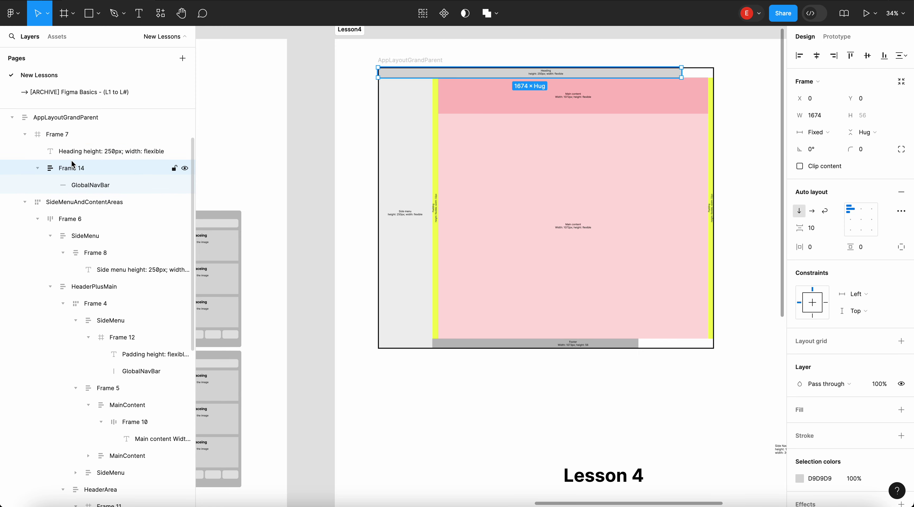
- Ungroup Frame 14, wrap its GlobalNavBar shape in a new frame and add auto layout to that frame
right_click(71, 172)
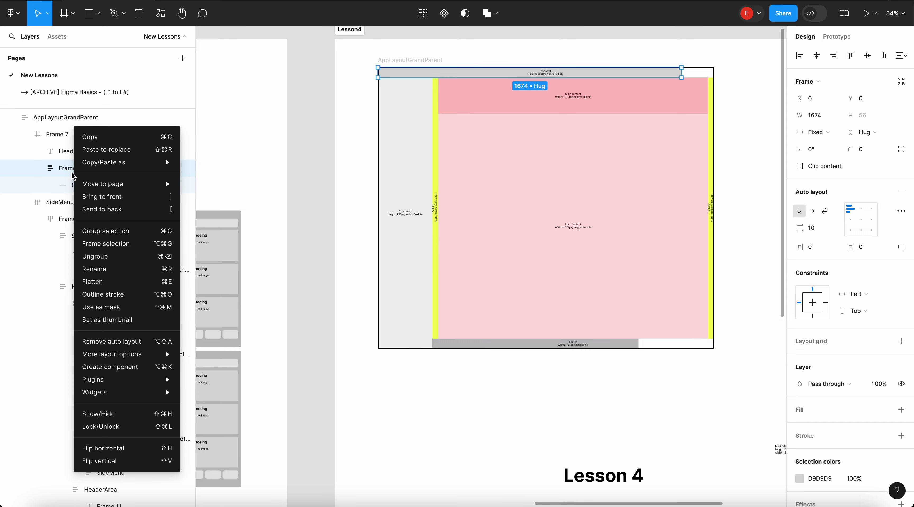
left_click(103, 256)
right_click(75, 166)
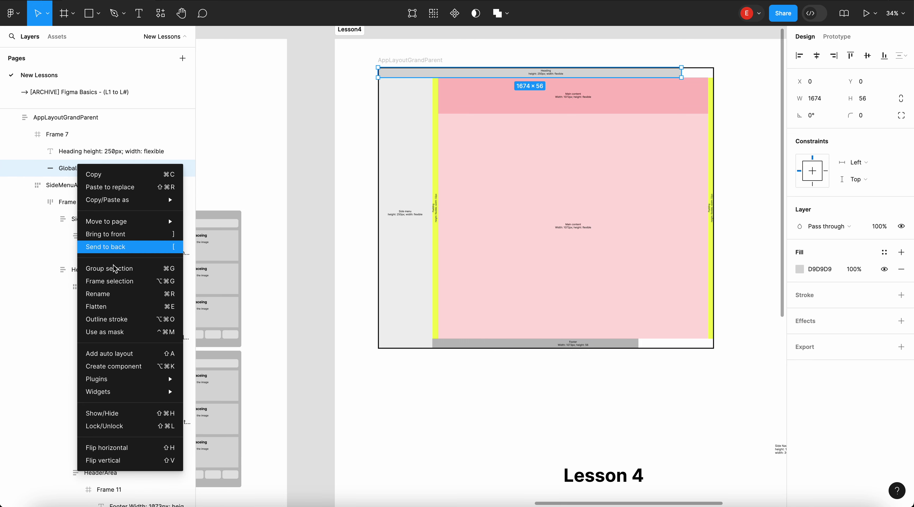
left_click(109, 281)
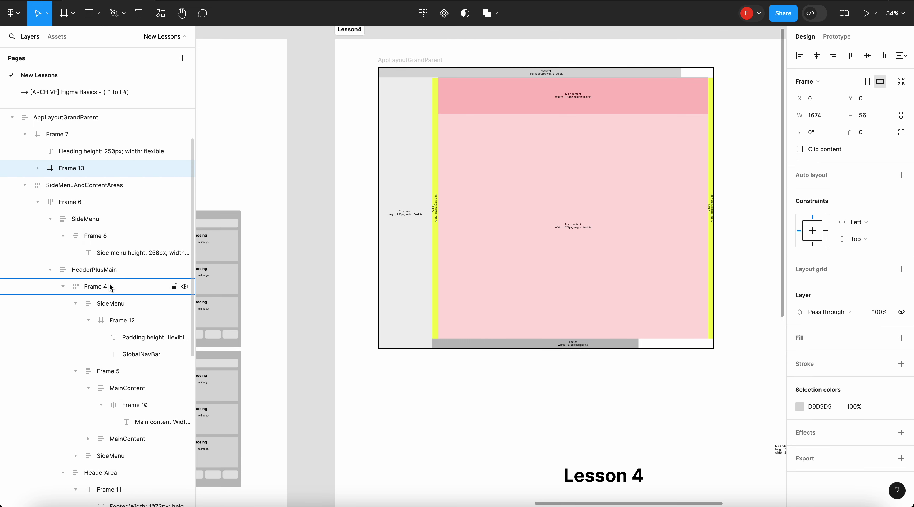
left_click(72, 166)
left_click(900, 172)
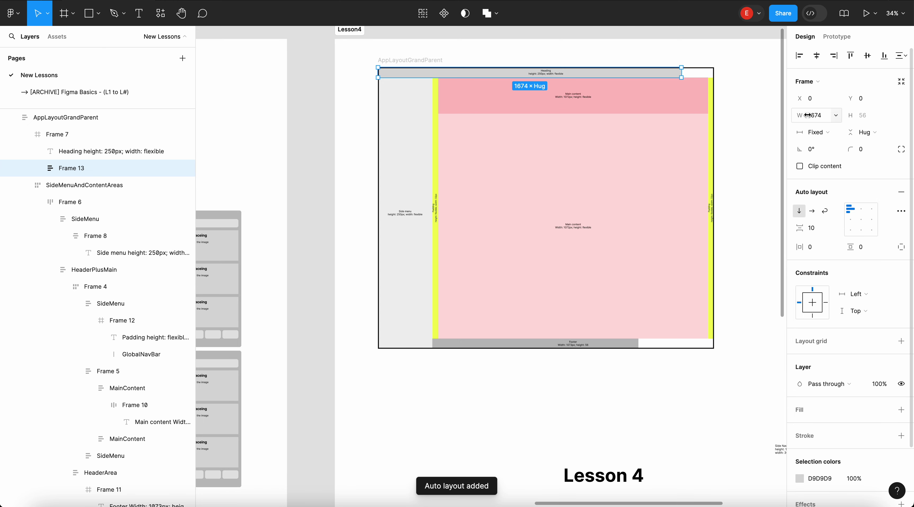
- Examine the width options of the heading's Frame 13 and the constraints of the Heading text
left_click(831, 115)
left_click(724, 61)
double_click(666, 66)
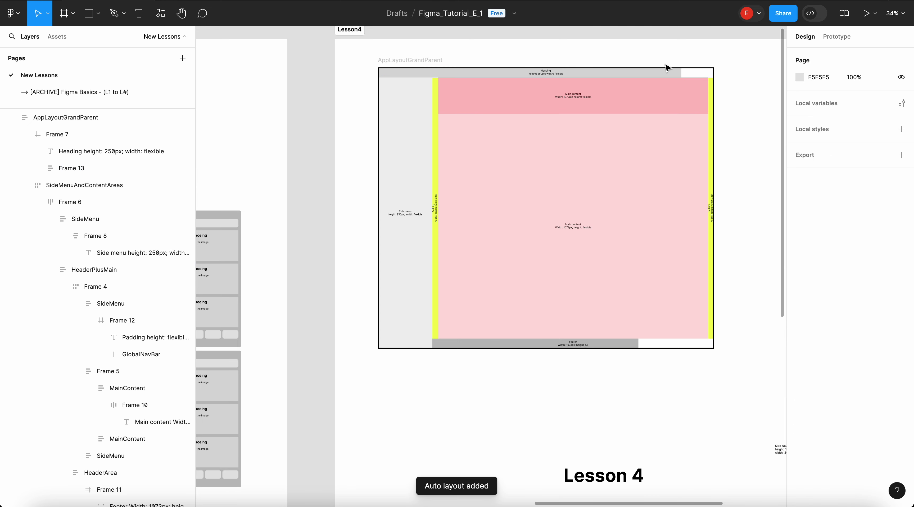
double_click(671, 76)
left_click(816, 132)
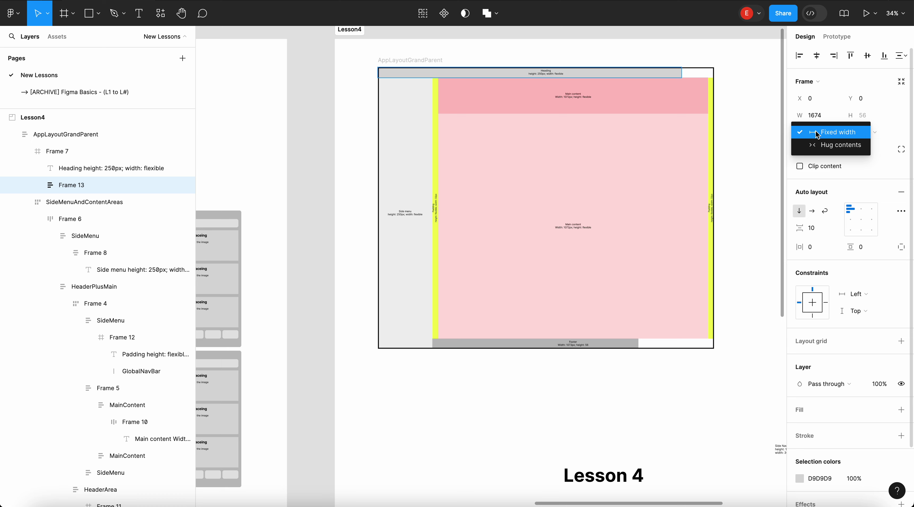
left_click(733, 62)
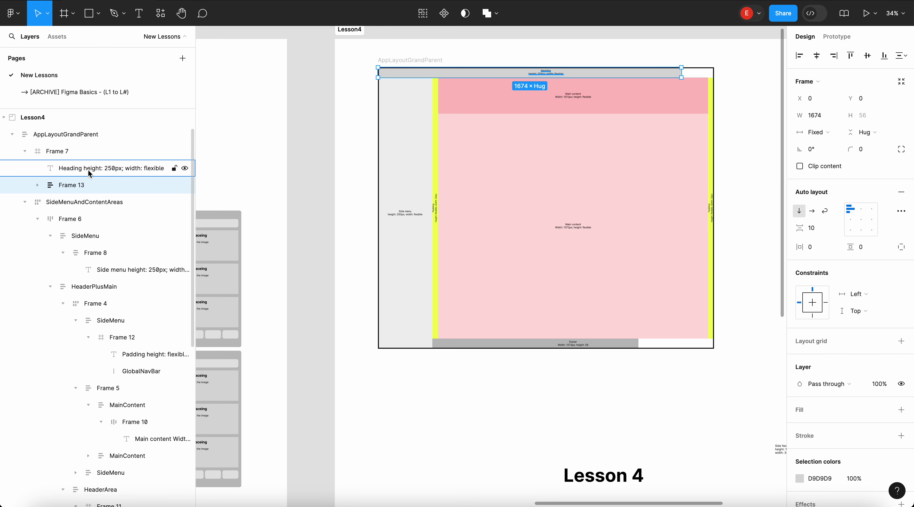
left_click_drag(88, 170, 72, 185)
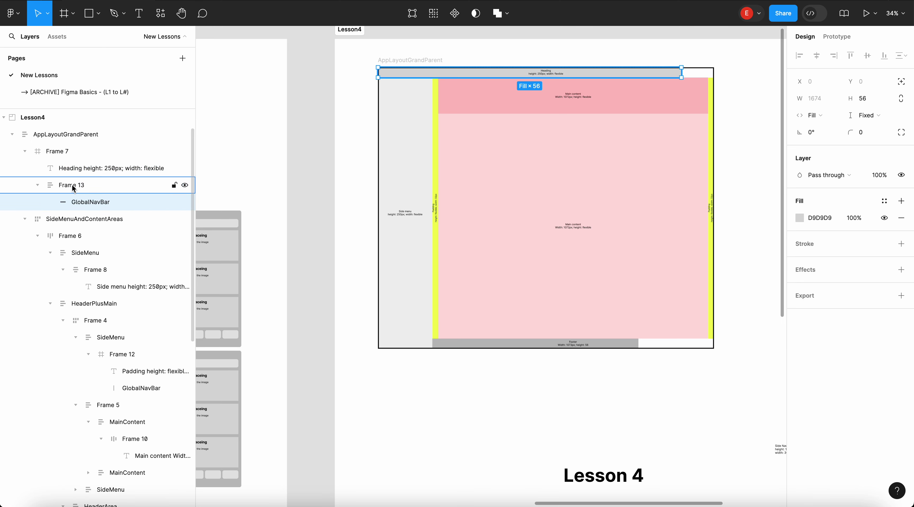
left_click(71, 184)
left_click(38, 185)
left_click(87, 168)
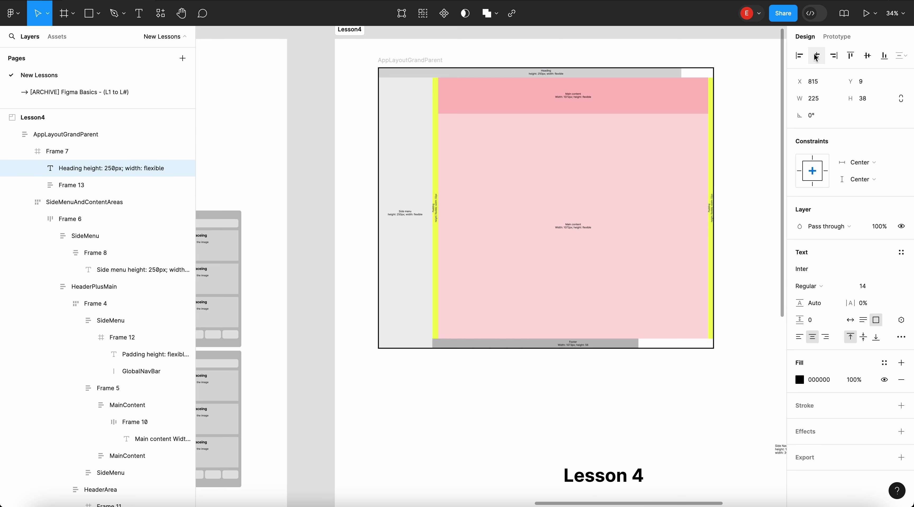
- Stretch Frame 13 across the full heading width and set the width of its GlobalNavBar shape to fill container
left_click(494, 73)
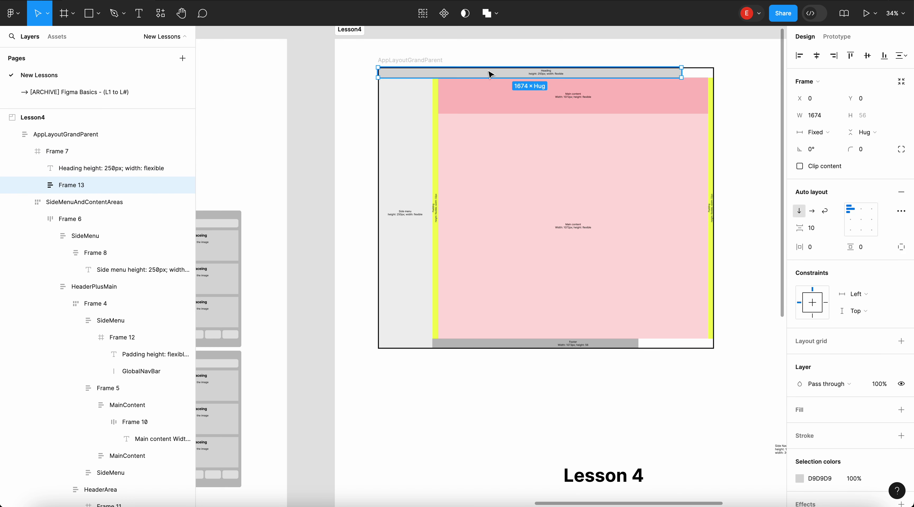
left_click(825, 136)
left_click(828, 144)
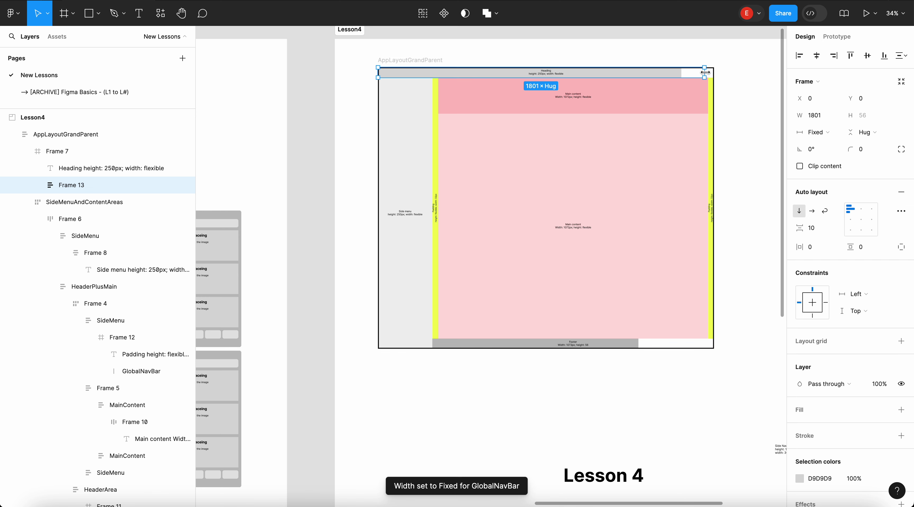
left_click(674, 77)
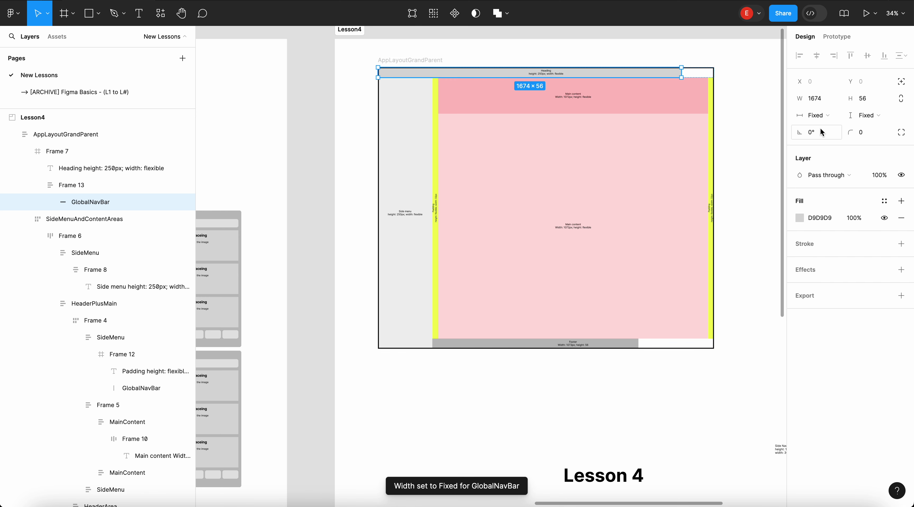
left_click(817, 115)
left_click(831, 129)
left_click(746, 77)
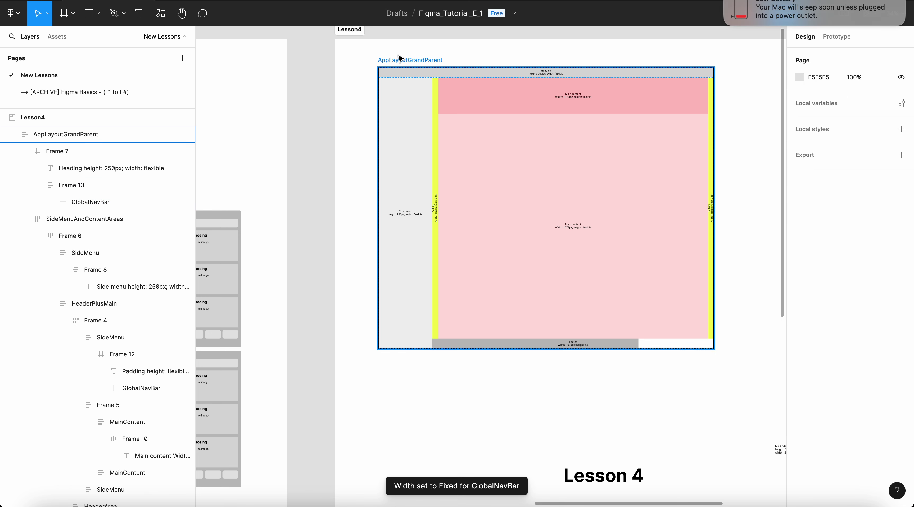
- Widen the AppLayoutGrandParent frame to about 2146 px
left_click(408, 59)
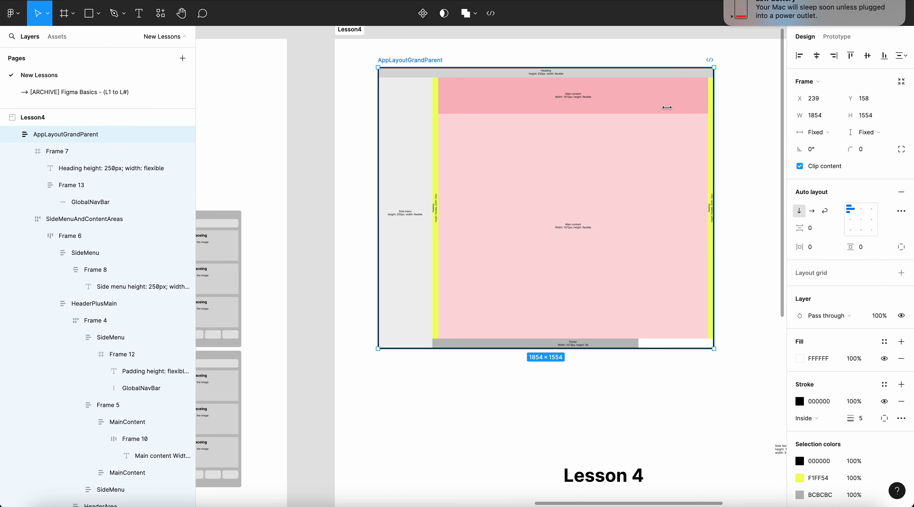
mouse_move(714, 108)
left_mouse_down()
mouse_move(694, 102)
mouse_move(777, 103)
mouse_move(724, 107)
left_mouse_up()
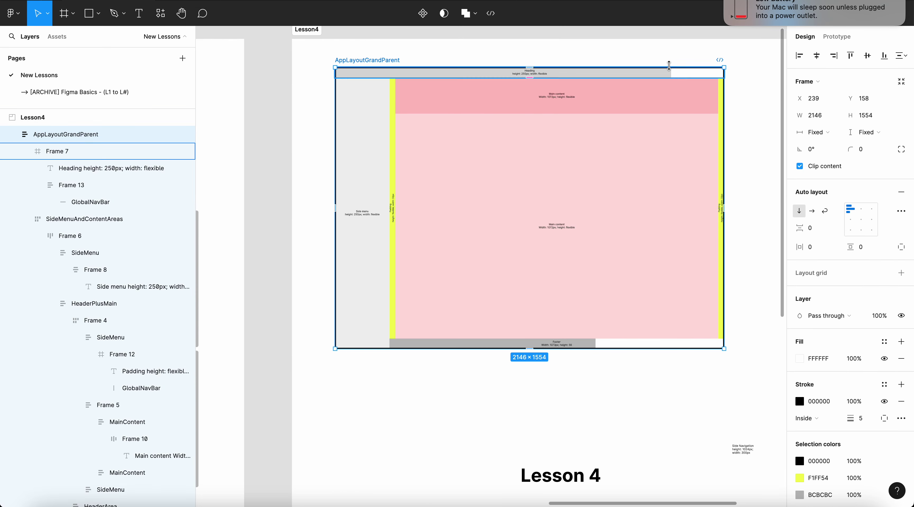
- Examine the sizing of the heading's Frame 7, the footer's HeaderArea and the footer's grey GlobalNavBar shape
left_click(669, 77)
left_click(681, 77)
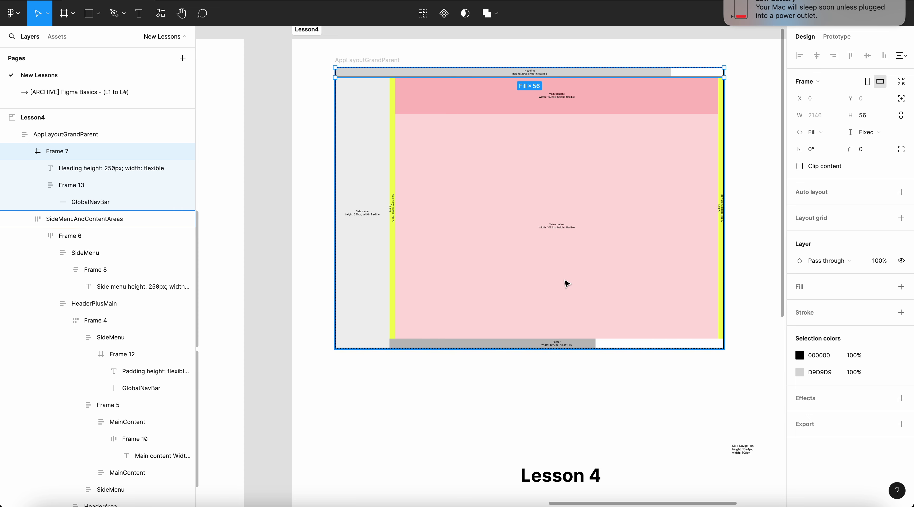
left_click(583, 348)
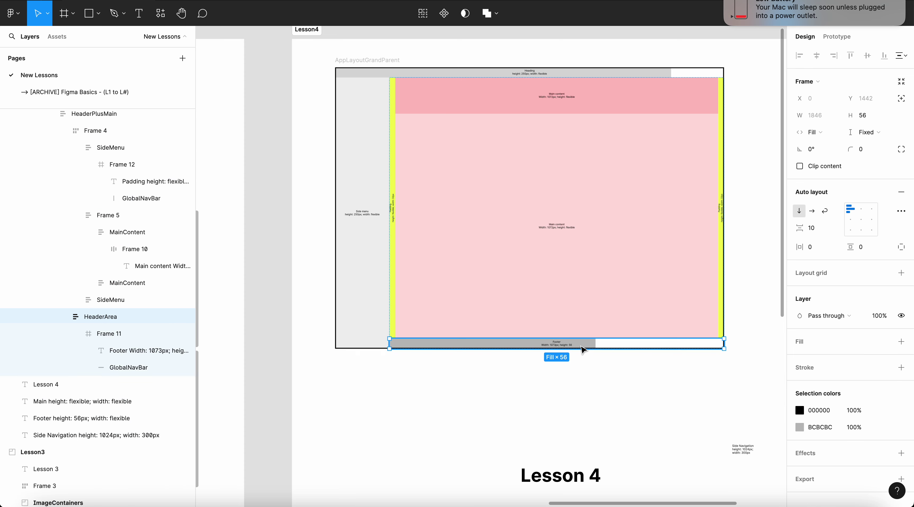
double_click(587, 347)
double_click(588, 347)
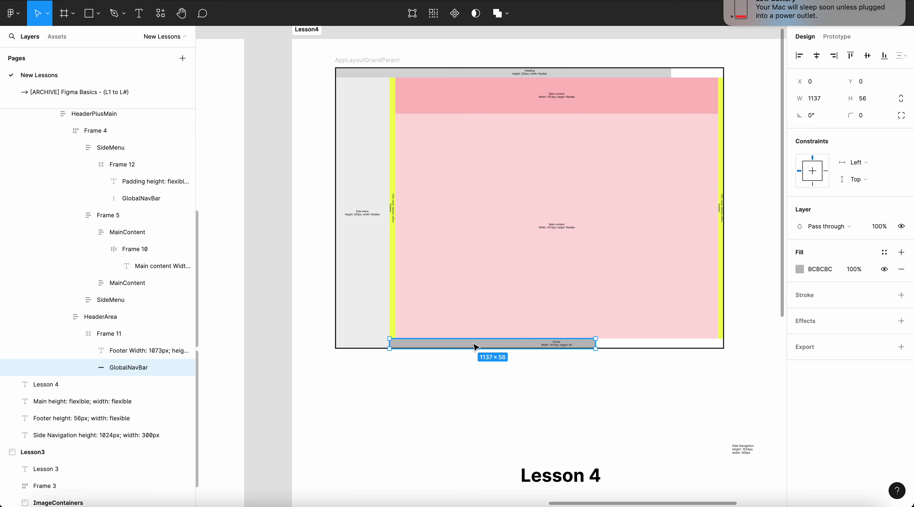
- Copy the darker pink MainContent frame and paste it into AppLayoutGrandParent
left_click(642, 113)
left_click(642, 113)
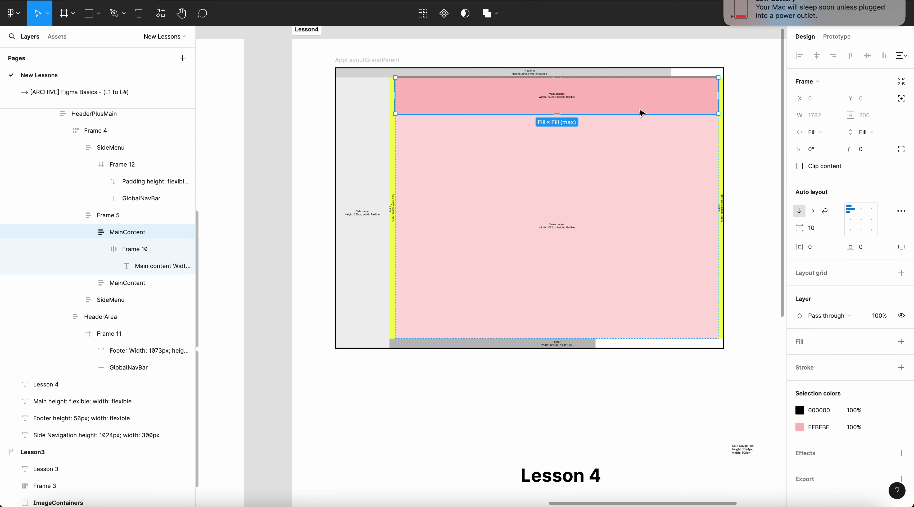
left_click_drag(444, 86, 390, 85)
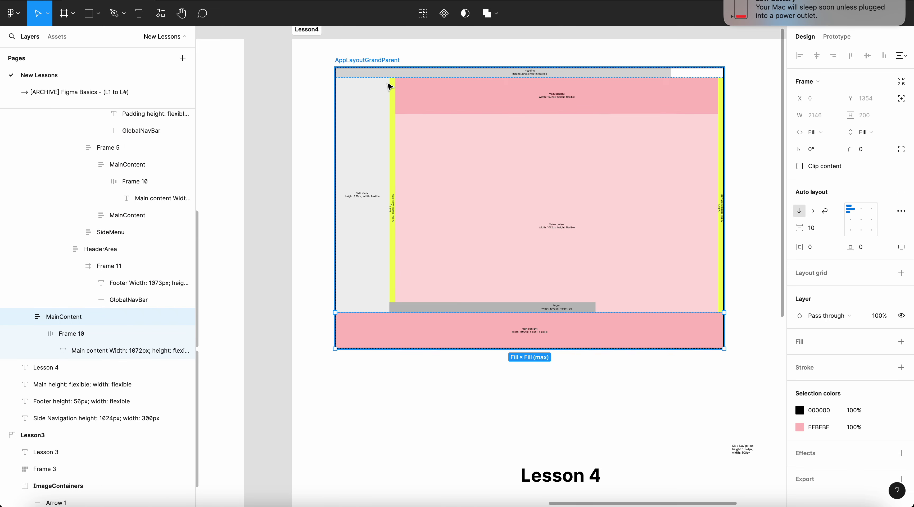
- Set the pasted MainContent frame's max height to 56 and move it above the heading in AppLayoutGrandParent
left_click(866, 132)
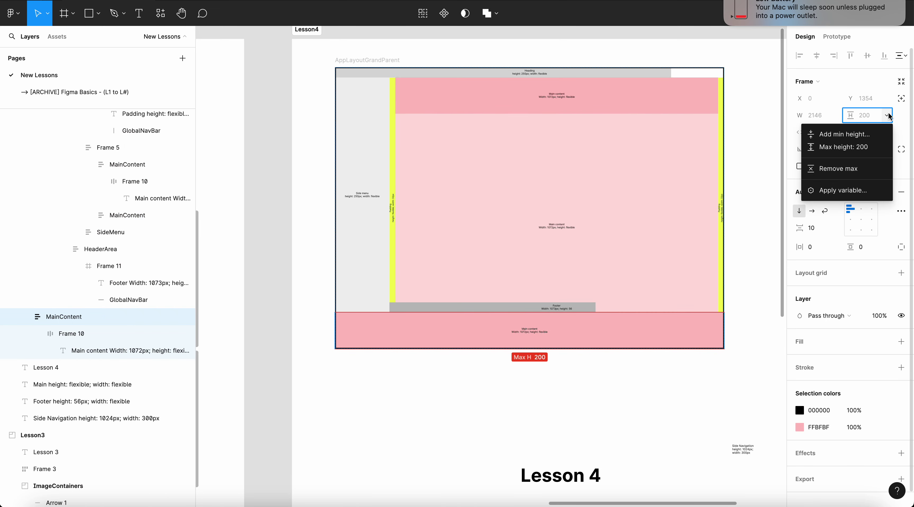
left_click(855, 149)
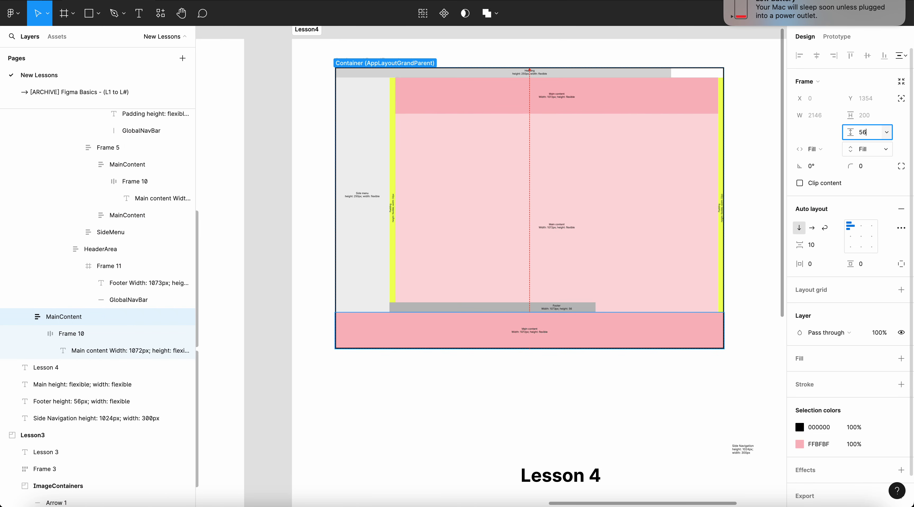
key("Return")
left_click_drag(607, 348, 607, 78)
- Replace the top MainContent frame's text with the old heading's text, "Heading height: 250px; width: flexible"
scroll(609, 77, "up", 5)
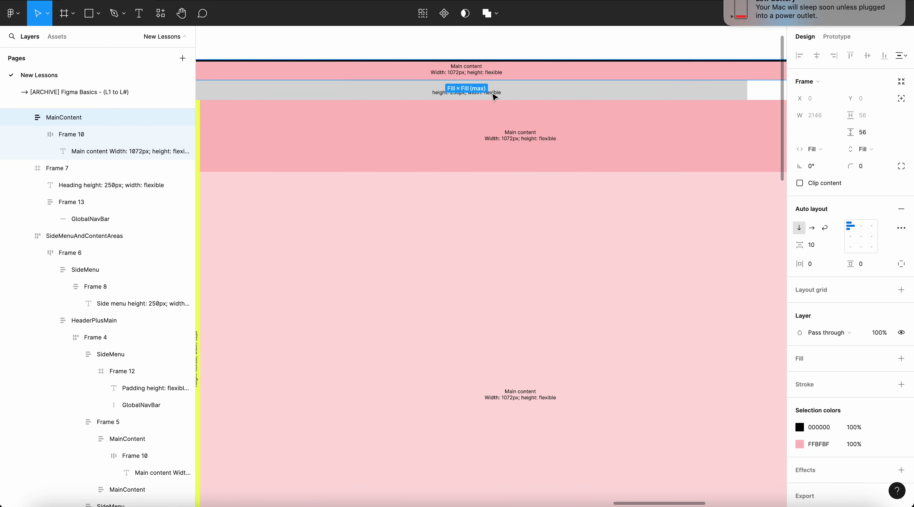
scroll(492, 94, "up", 3)
double_click(481, 97)
double_click(472, 95)
key("super+a")
key("super+c")
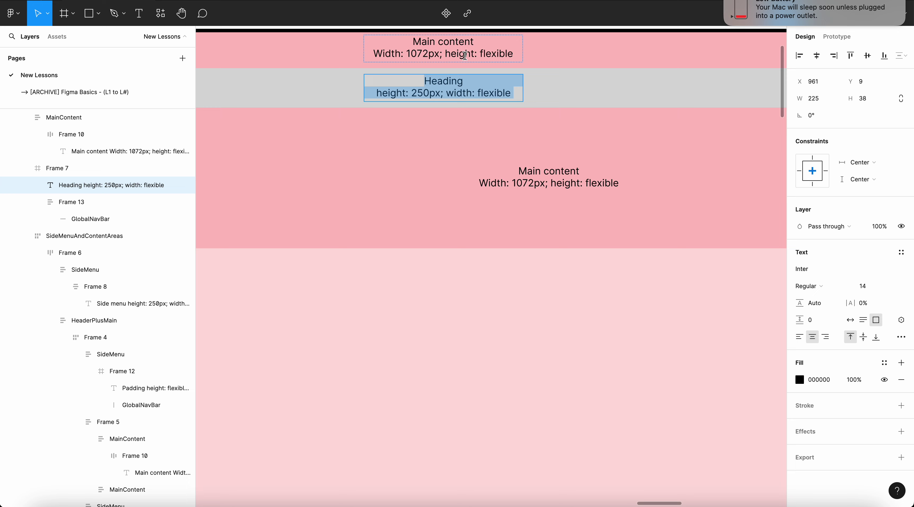
left_click(462, 47)
double_click(462, 48)
key("super+a")
key("super+v")
scroll(462, 47, "down", 5)
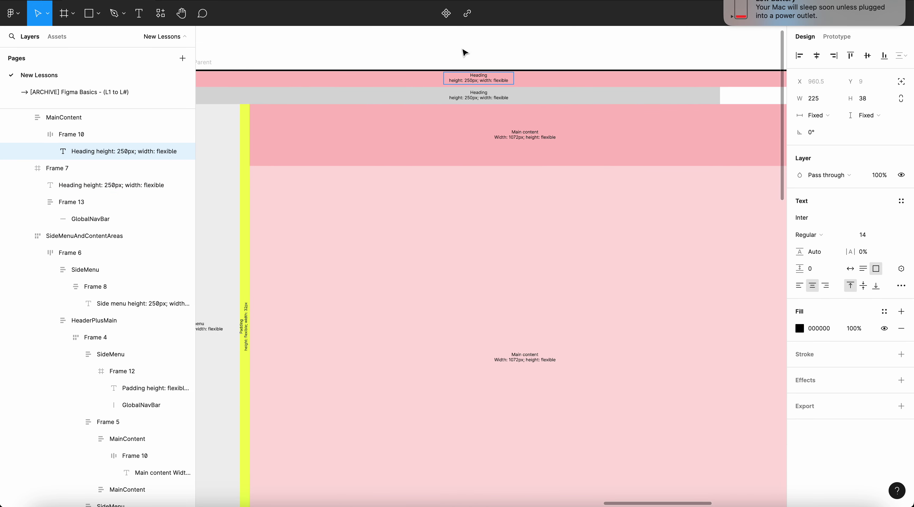
- Delete the old heading, Frame 7, from AppLayoutGrandParent
left_click(463, 49)
left_click(476, 52)
left_click(539, 96)
key("BackSpace")
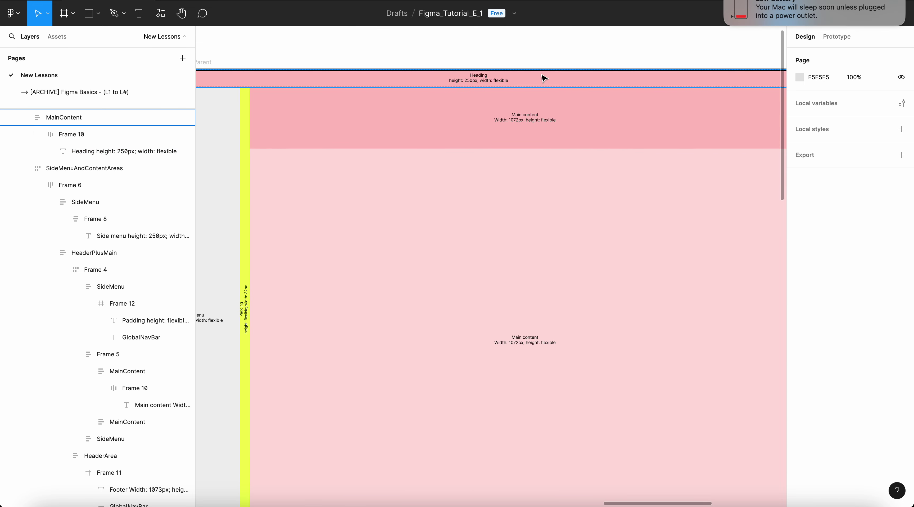
- Change the pink fill of the new heading's MainContent frame to grey C9C9C9
left_click(543, 77)
left_click(798, 426)
left_click_drag(693, 281, 646, 263)
left_click(559, 57)
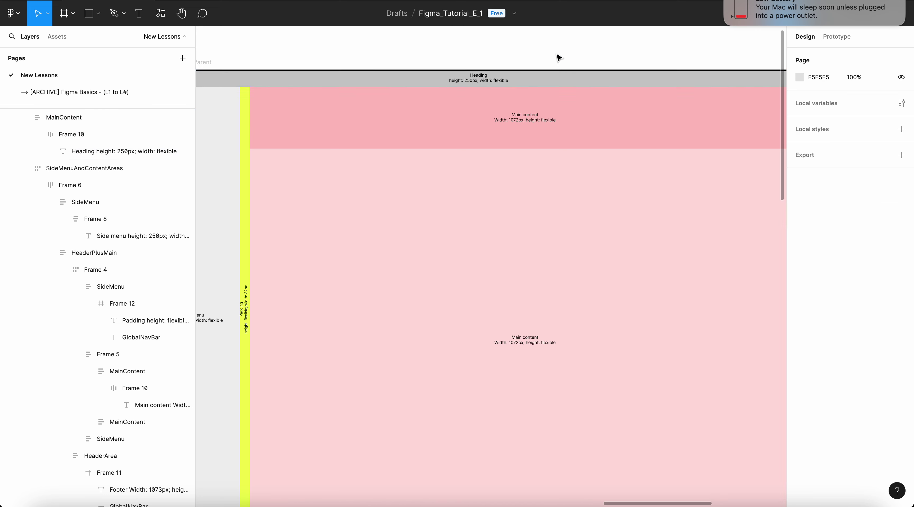
- Try to paste a copy of the grey heading's MainContent frame into Frame 4, and undo the paste
scroll(559, 57, "down", 5)
left_click(563, 41)
scroll(563, 41, "up", 2)
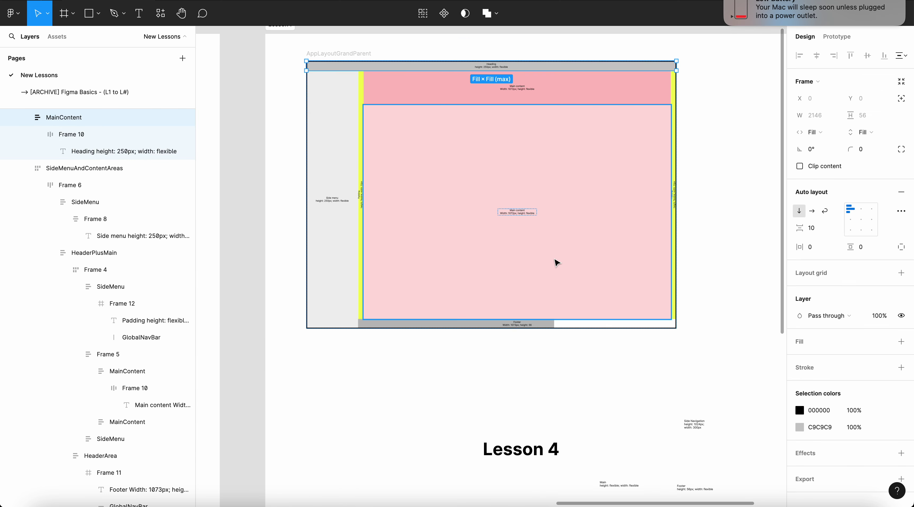
left_click(558, 286)
left_click(558, 286)
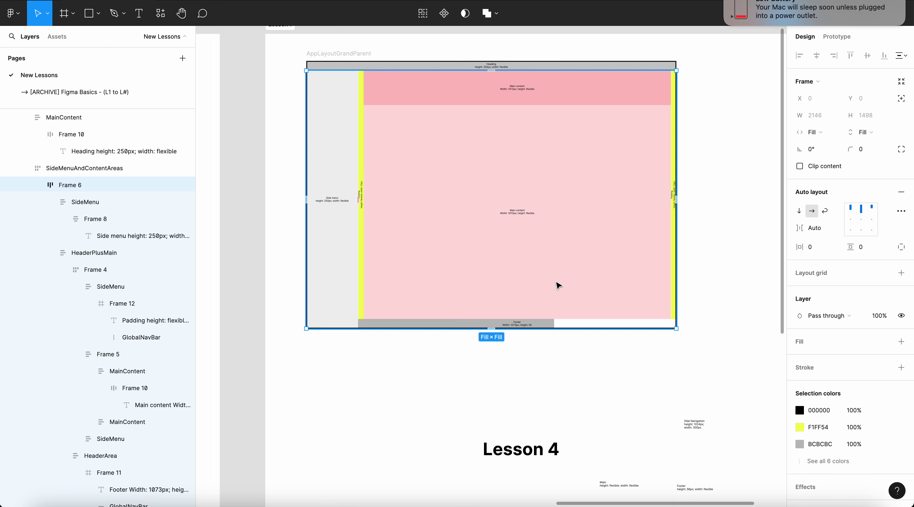
double_click(557, 283)
double_click(570, 310)
key("super+v")
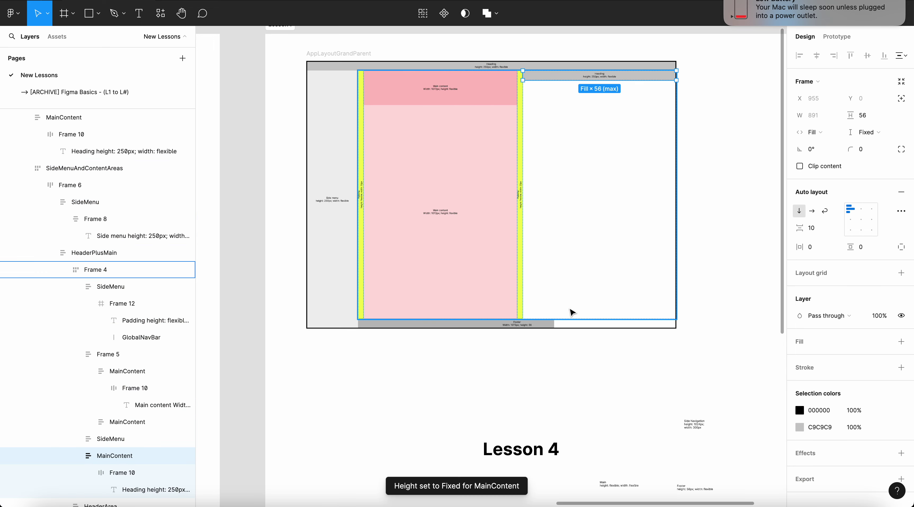
key("super+z")
- Paste the copied heading MainContent frame into the footer's HeaderArea
left_click(583, 325)
key("super+v")
scroll(568, 327, "up", 5)
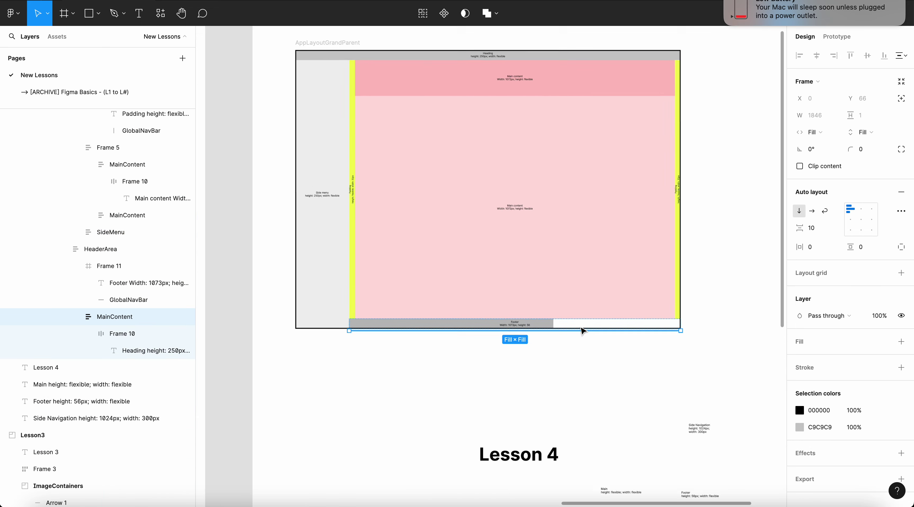
- Delete the grey GlobalNavBar shape from the footer's Frame 11
left_click(567, 326)
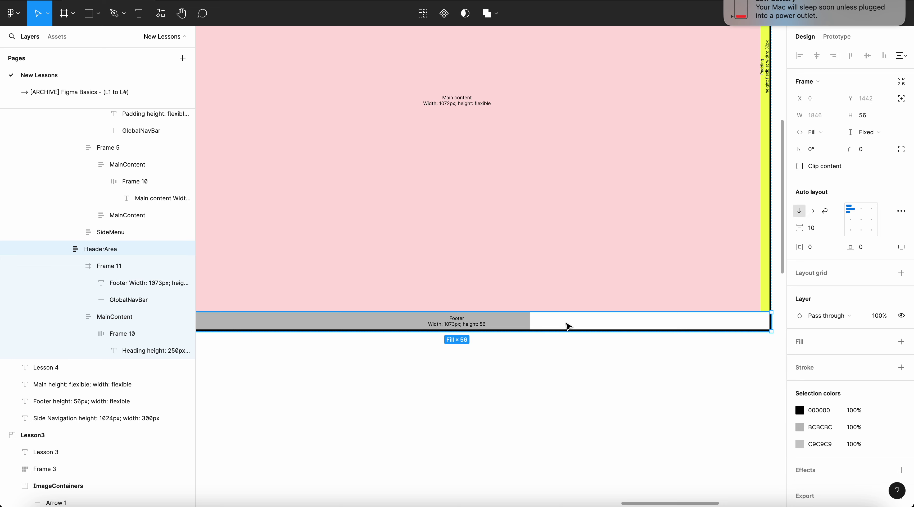
double_click(464, 325)
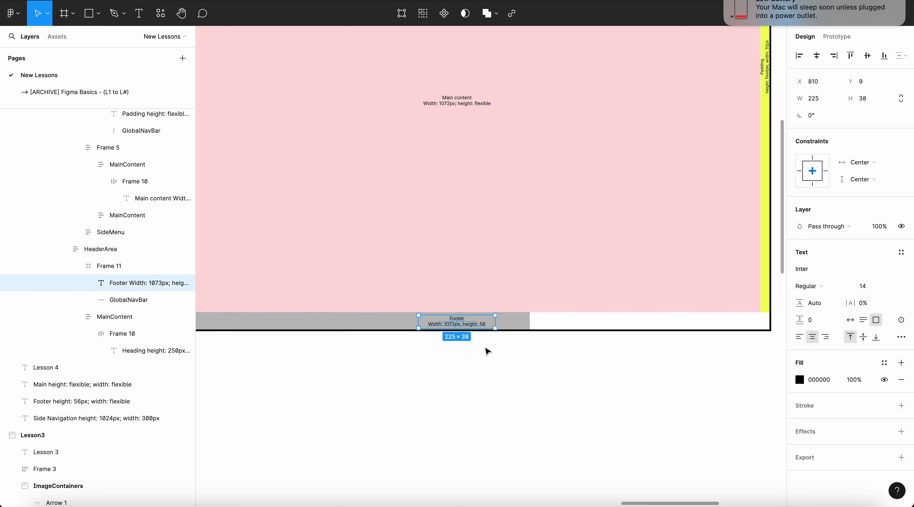
left_click(397, 321)
key("Delete")
- Delete the footer's whole HeaderArea frame from HeaderPlusMain
left_click(437, 326)
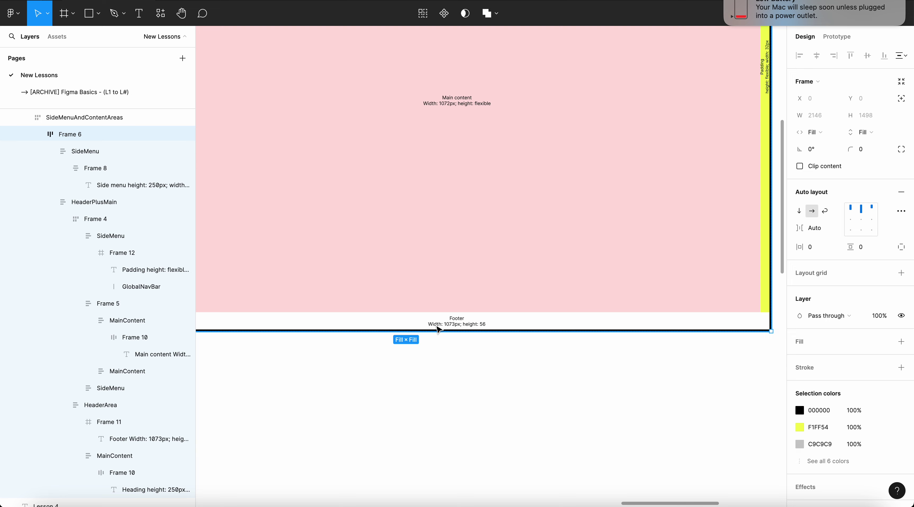
double_click(436, 323)
double_click(440, 324)
left_click(505, 327)
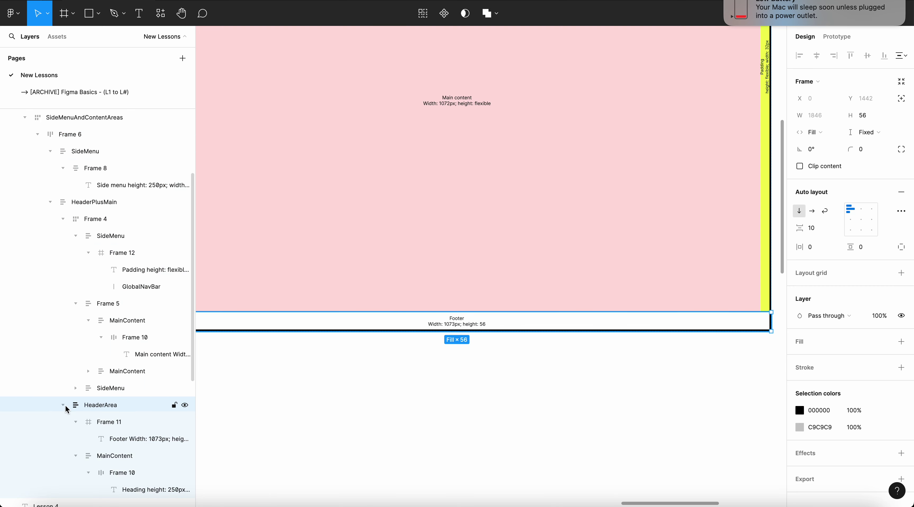
left_click(63, 405)
scroll(539, 253, "down", 3)
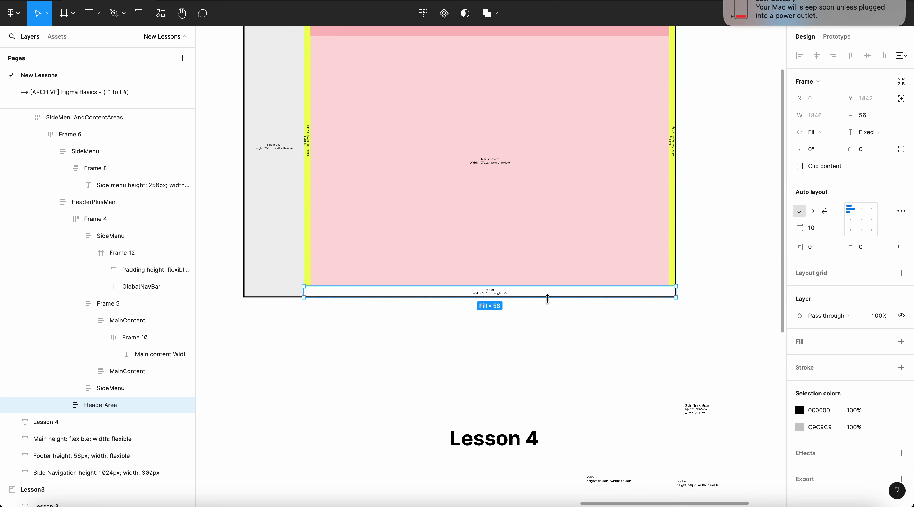
scroll(549, 149, "down", 5)
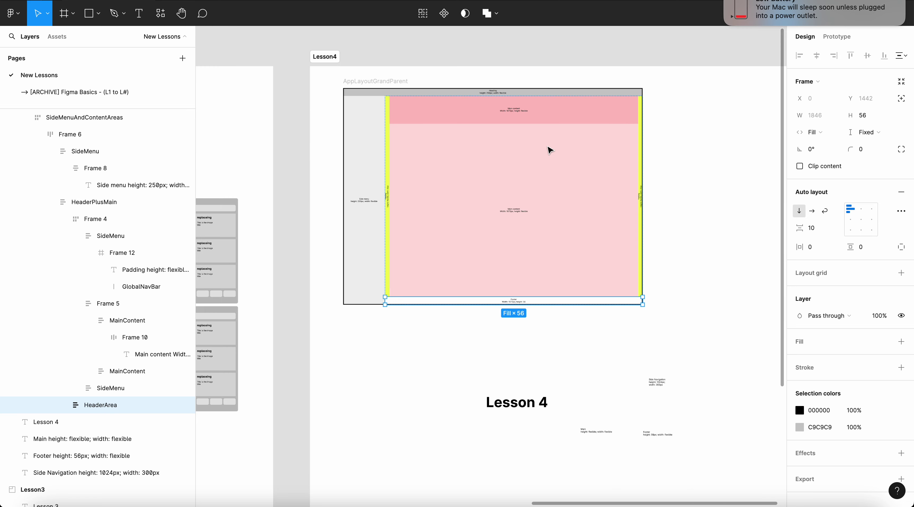
key("Delete")
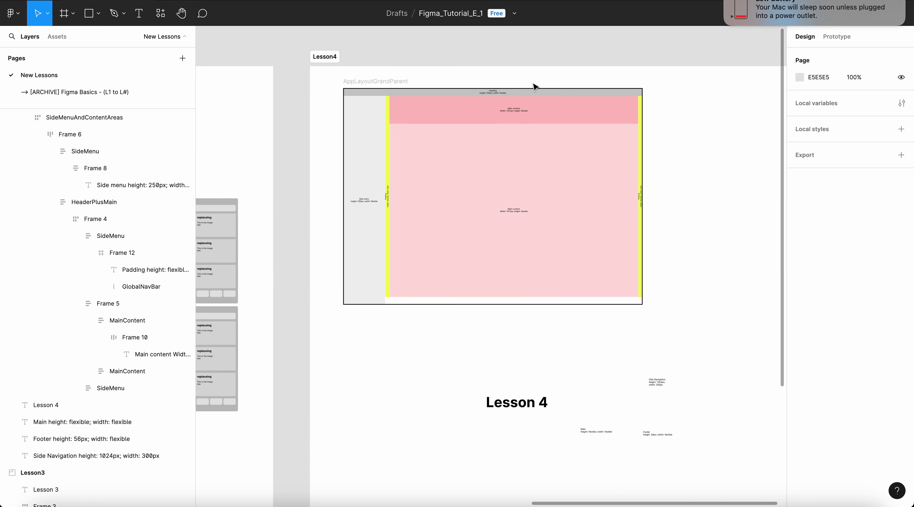
- Copy the grey heading's MainContent frame and paste it into Frame 5, below the main content
left_click(536, 93)
scroll(536, 94, "up", 3)
left_click(551, 73)
left_click(549, 99)
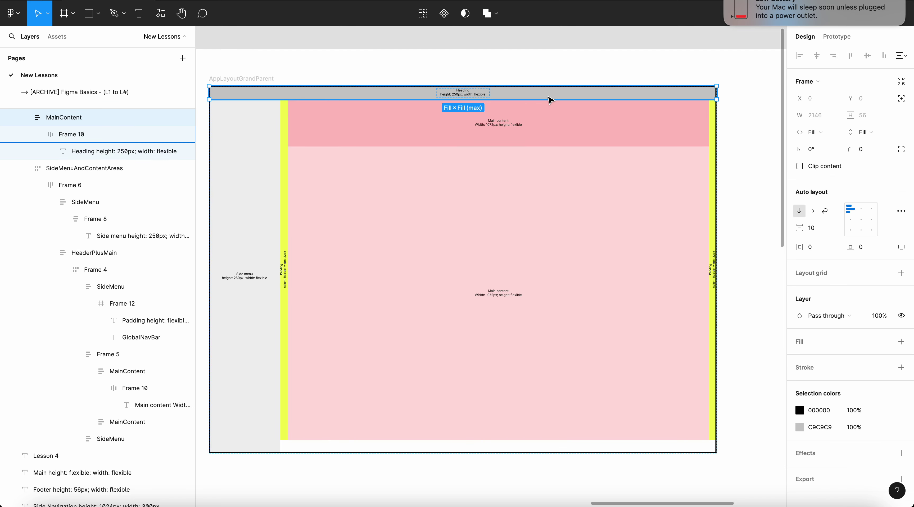
scroll(549, 99, "down", 3)
left_click(518, 341)
left_click(517, 341)
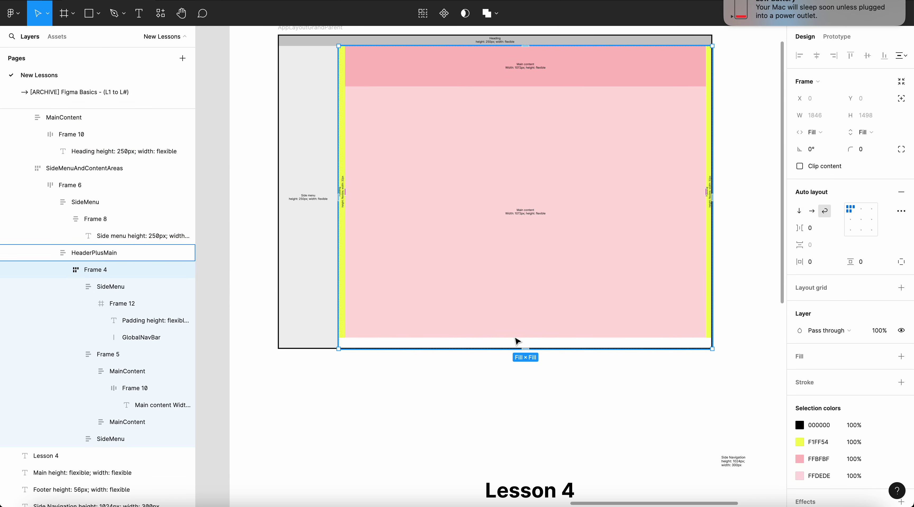
left_click(517, 341)
key("ctrl+v")
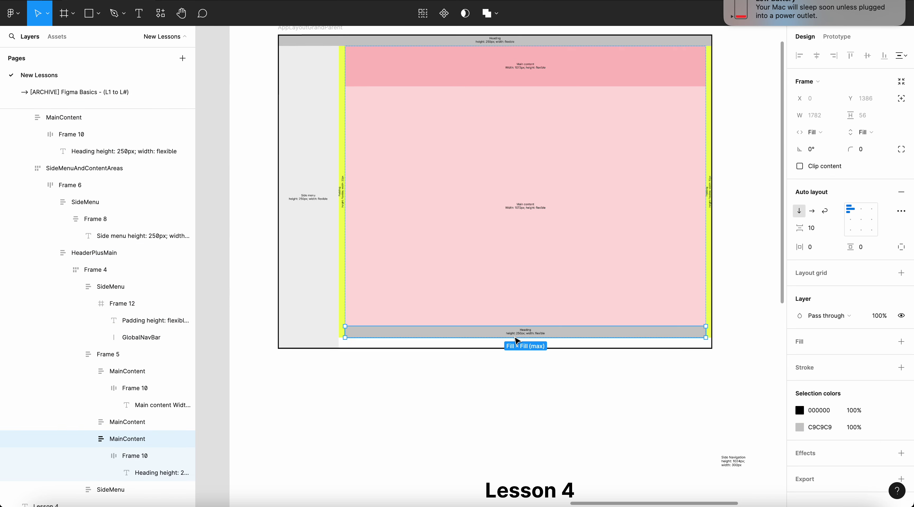
- Change the height sizing of the grey MainContent strip pasted into Frame 5 to fixed
left_click(690, 320)
left_click(680, 305)
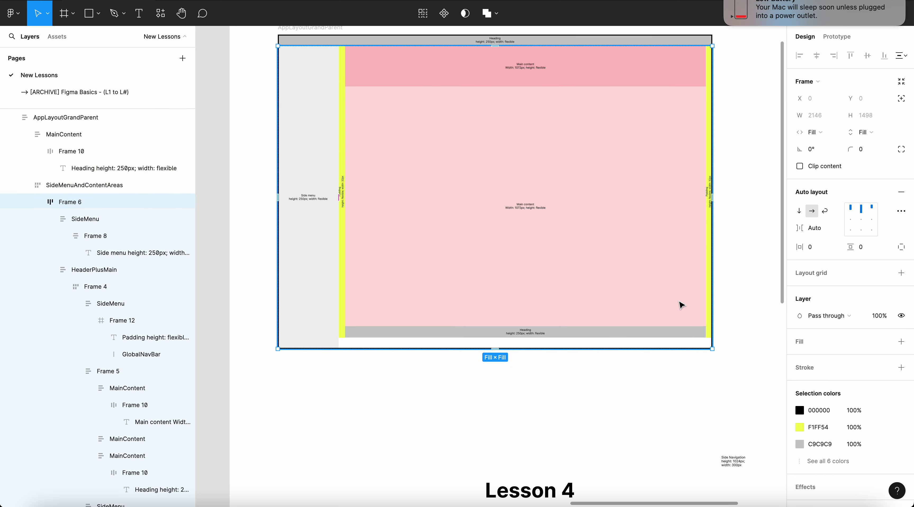
left_click(675, 297)
left_click(676, 298)
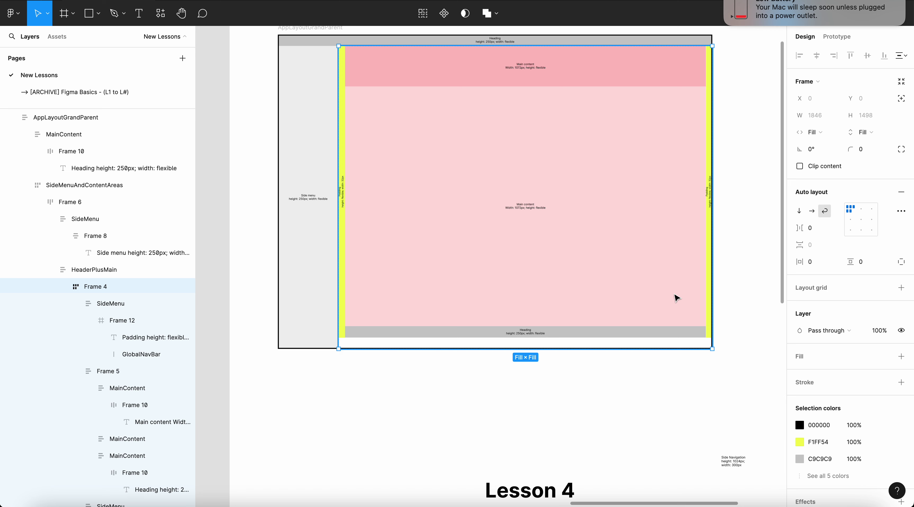
left_click(677, 298)
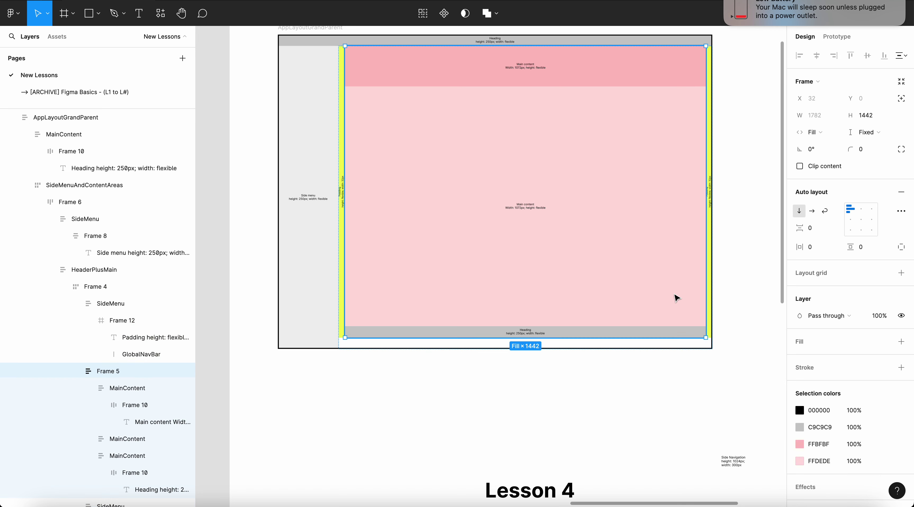
left_click(872, 141)
left_click(864, 145)
left_click(716, 311)
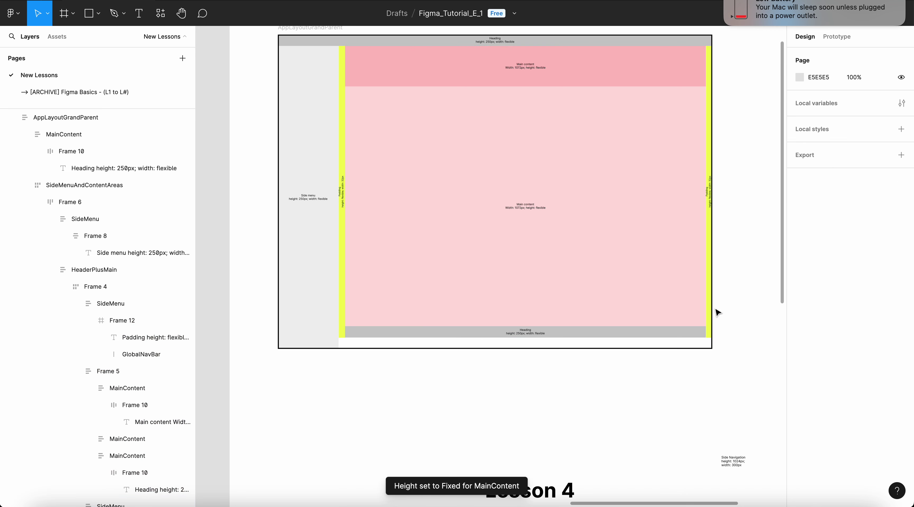
- Examine the layer nesting of SideMenuAndContentAreas and Frame 6 by collapsing and expanding them
left_click(677, 321)
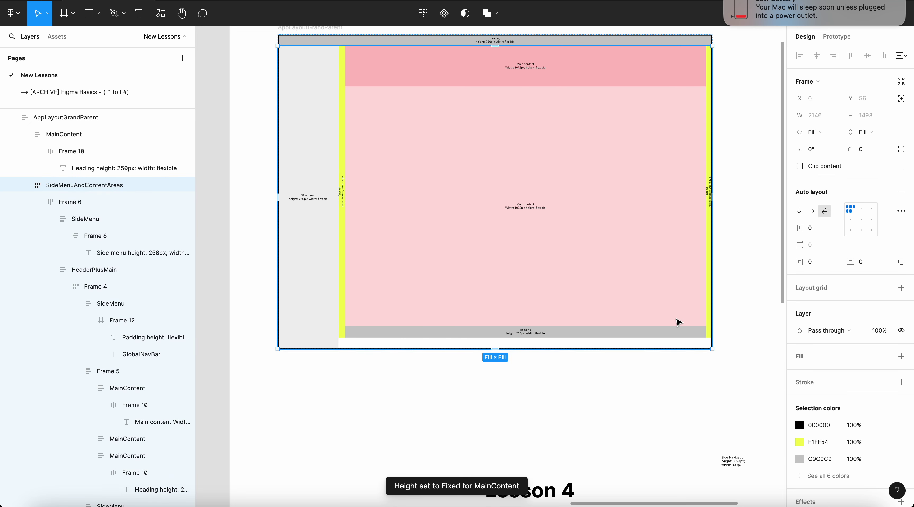
left_click(25, 185)
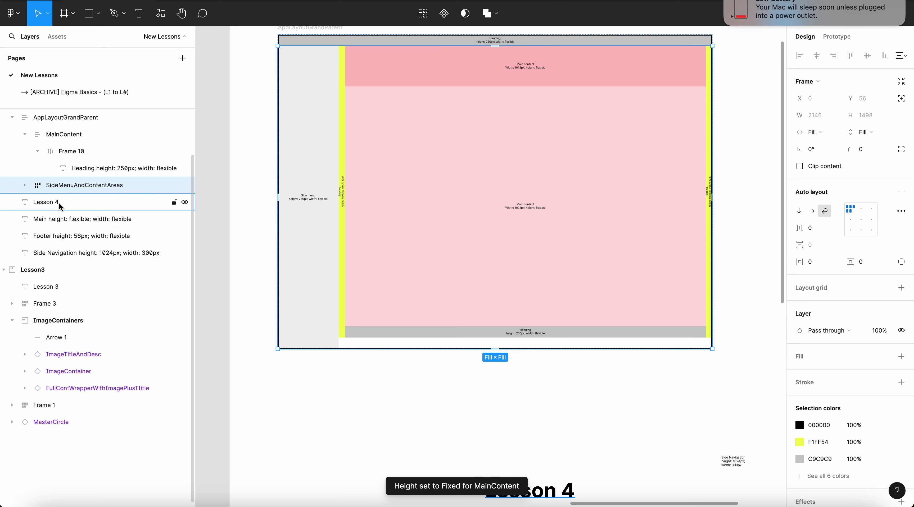
left_click(25, 185)
left_click(38, 202)
left_click(37, 202)
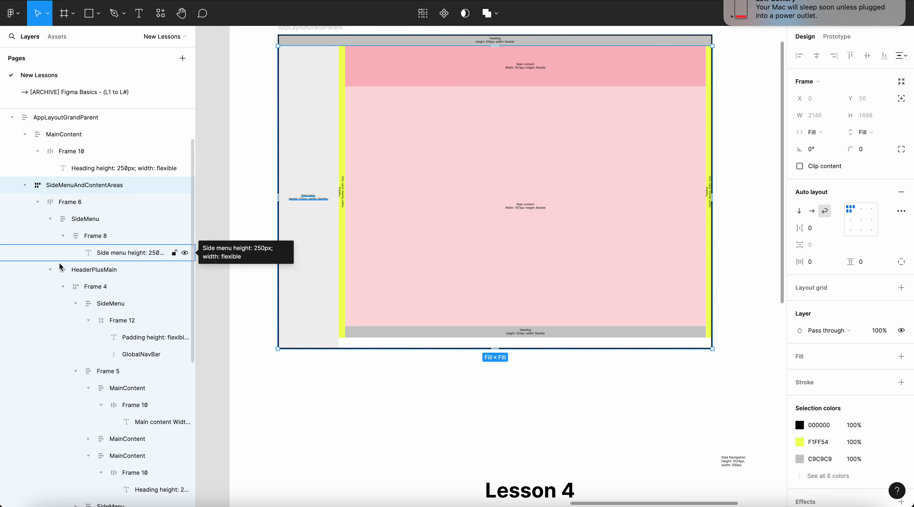
left_click(37, 202)
left_click(444, 224)
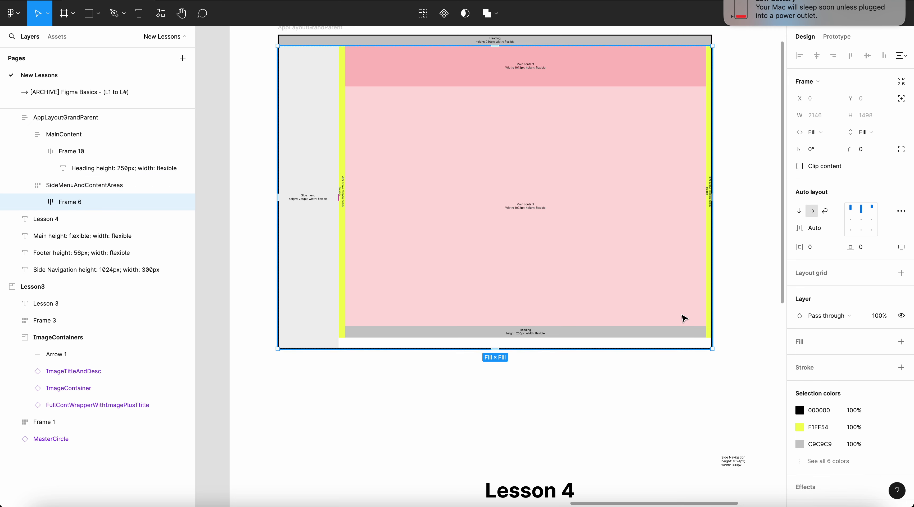
- Examine the lower grey MainContent strip's nesting and the height sizing options of the SideMenu padding bar beside Frame 5
double_click(676, 329)
double_click(676, 330)
double_click(677, 330)
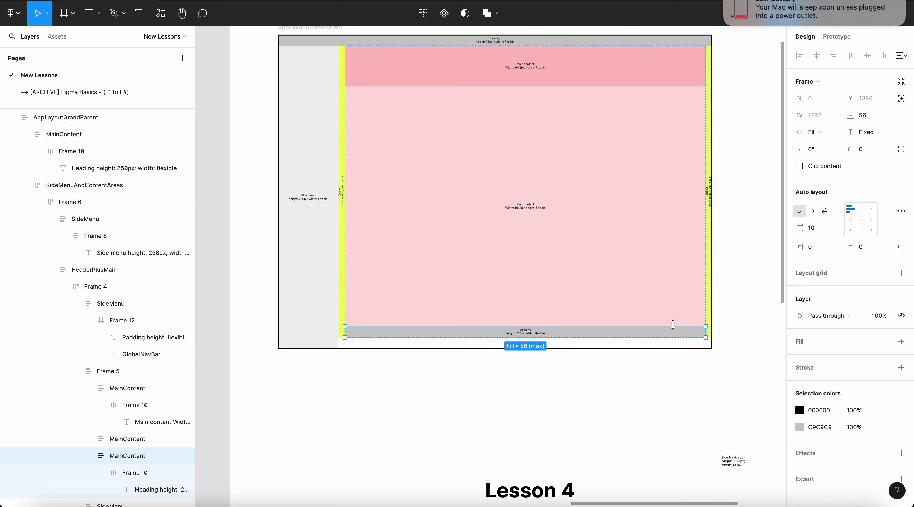
left_click(89, 457)
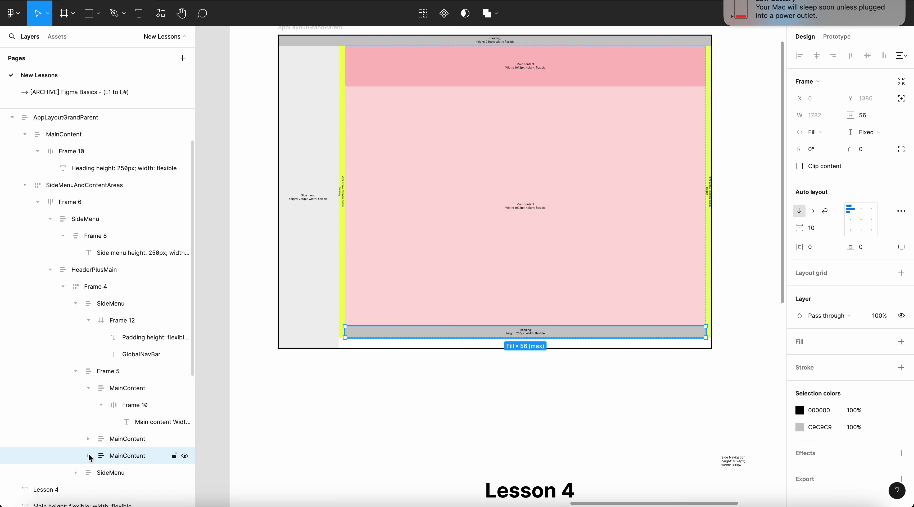
left_click(115, 473)
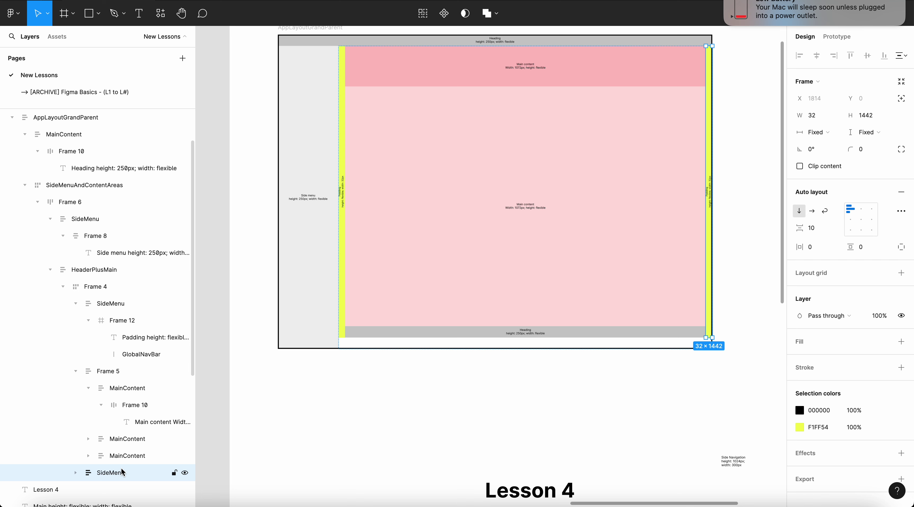
left_click(877, 133)
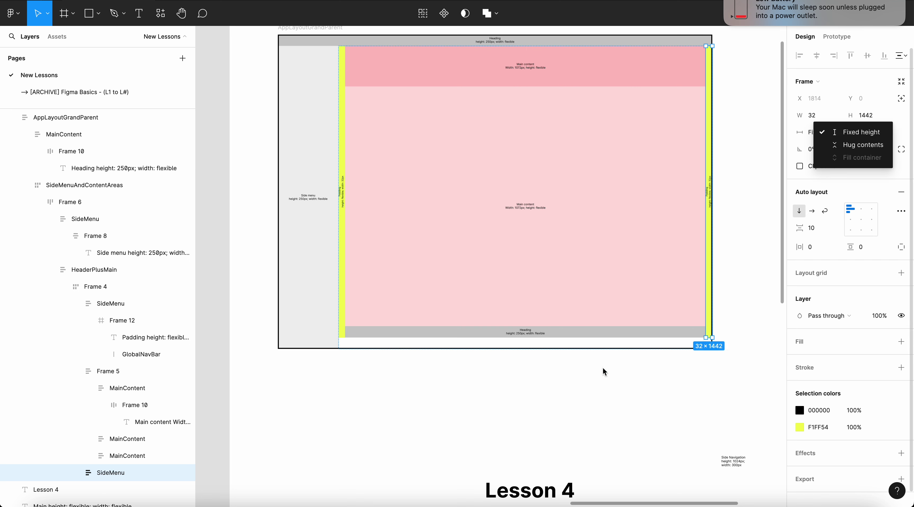
left_click(599, 335)
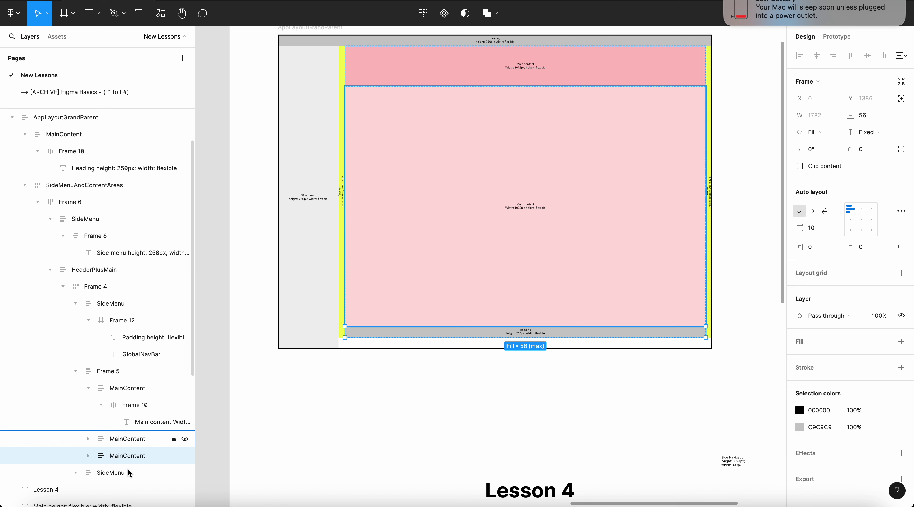
- Set the height sizing of Frame 5's lower grey strip and its light pink MainContent to fill container
left_click(113, 440)
left_click(126, 457)
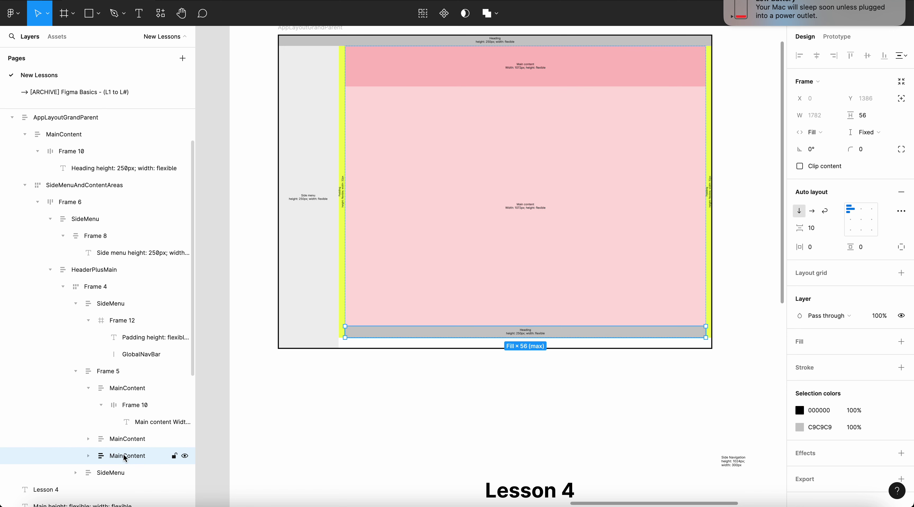
left_click(89, 472)
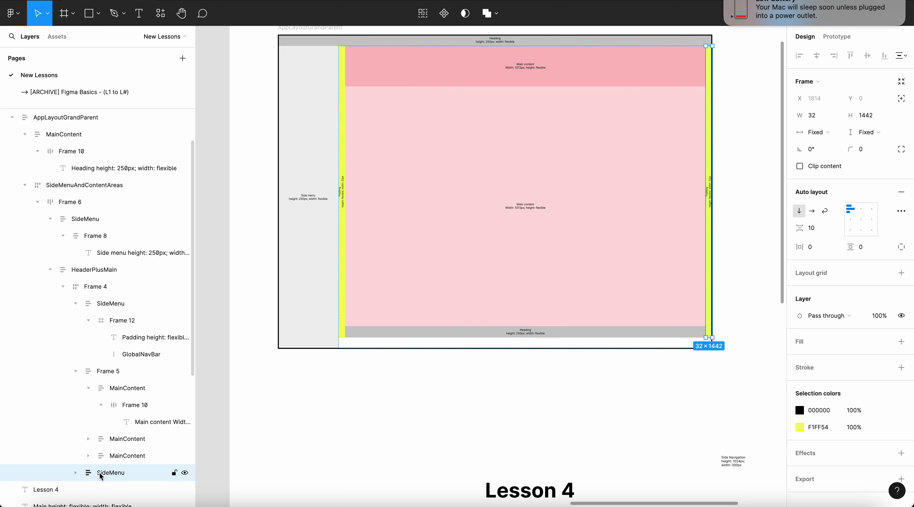
left_click(119, 457)
scroll(568, 284, "up", 1)
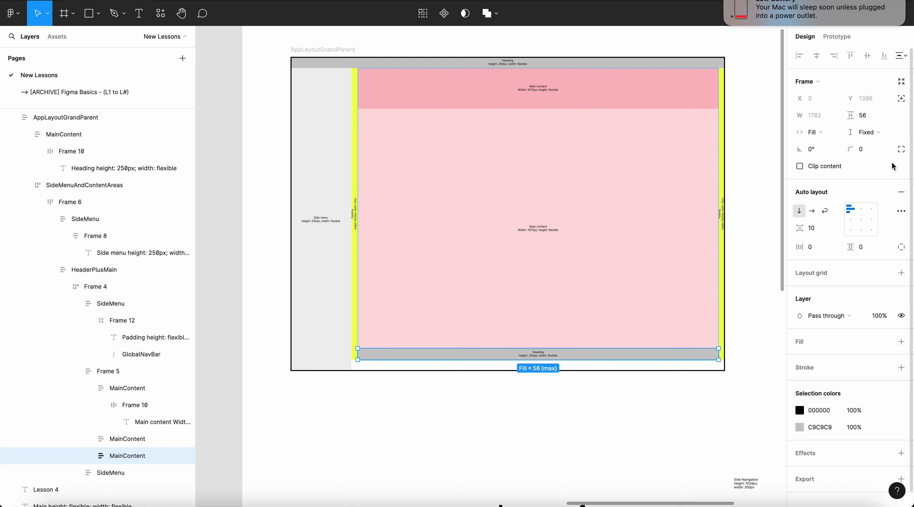
left_click(874, 133)
left_click(870, 156)
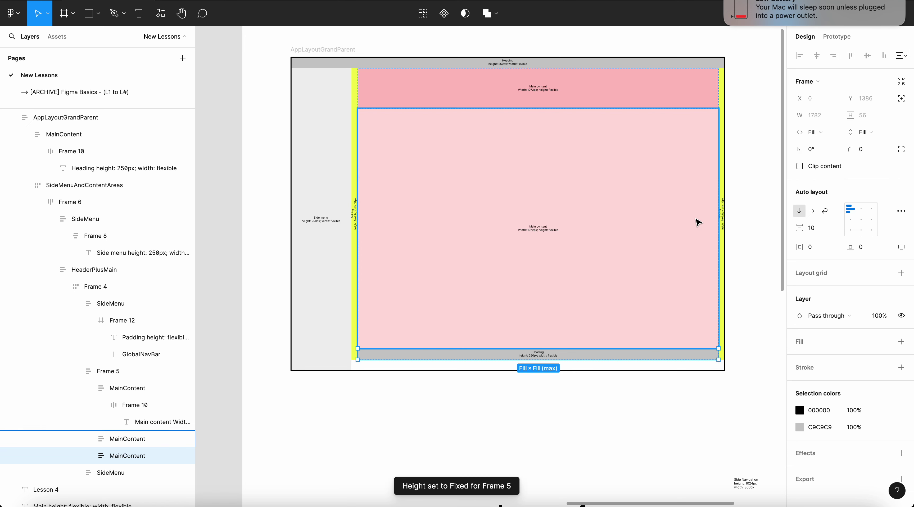
left_click(640, 220)
left_click(856, 132)
left_click(867, 156)
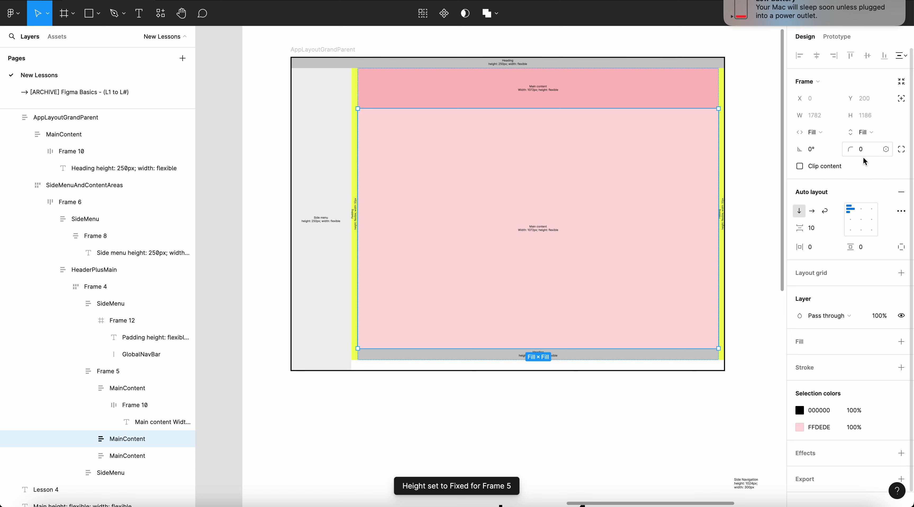
- Extend Frame 5 downward to a height of 1498 so it reaches the bottom edge of the layout
left_click(711, 368)
left_click(711, 368)
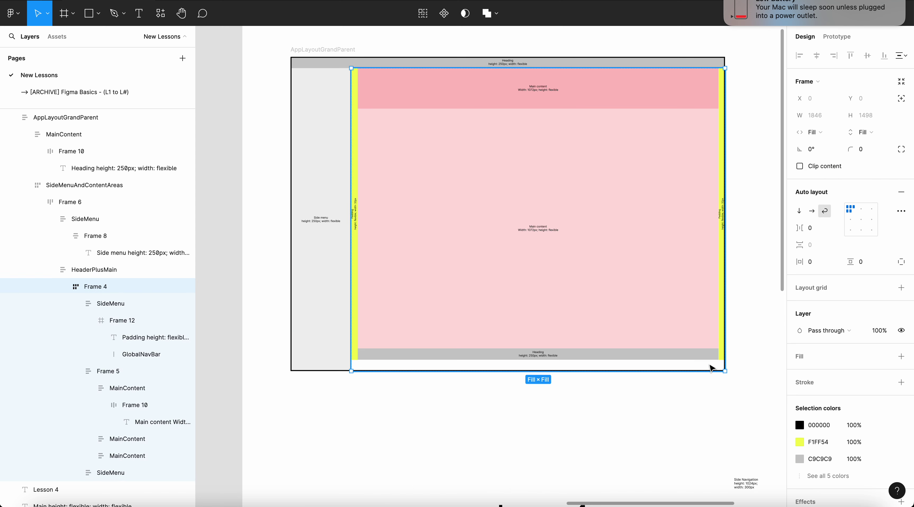
left_click(704, 358)
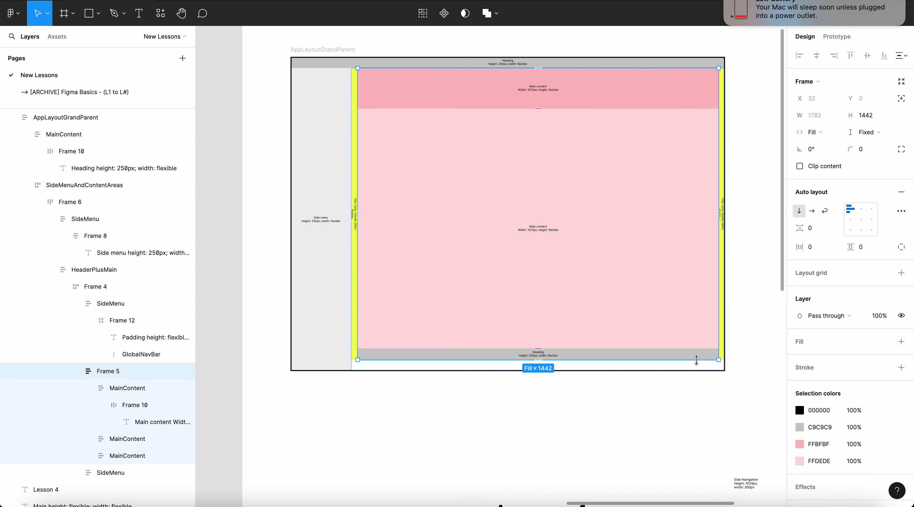
left_click_drag(696, 360, 696, 372)
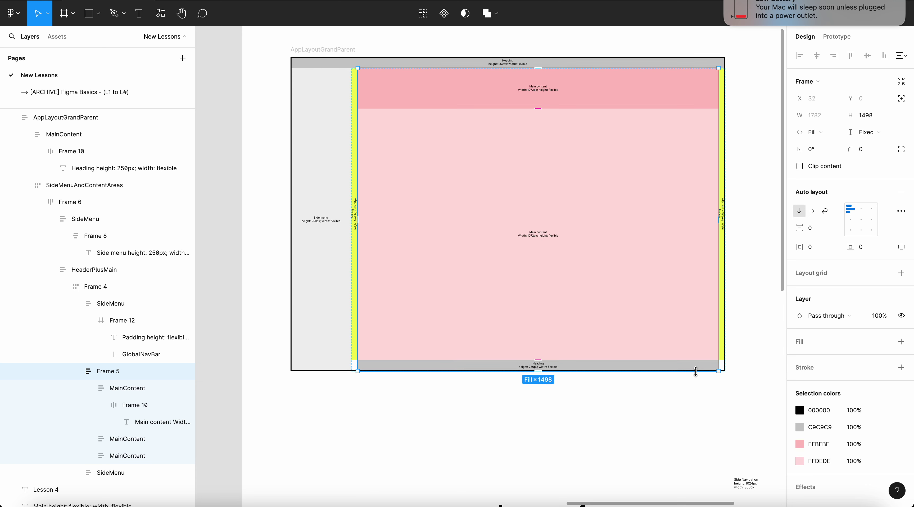
left_click(699, 396)
- Try a height of 1080 on AppLayoutGrandParent, and undo the height change
left_click(667, 64)
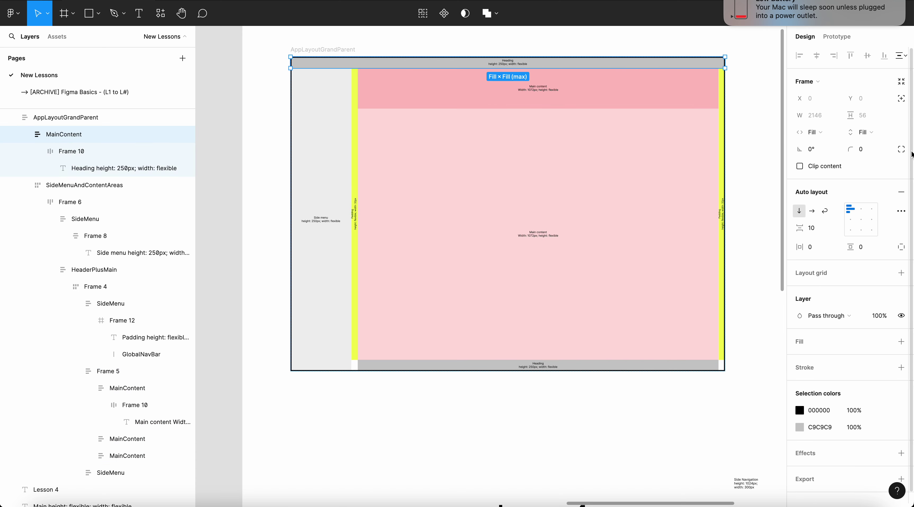
left_click(747, 92)
left_click(526, 135)
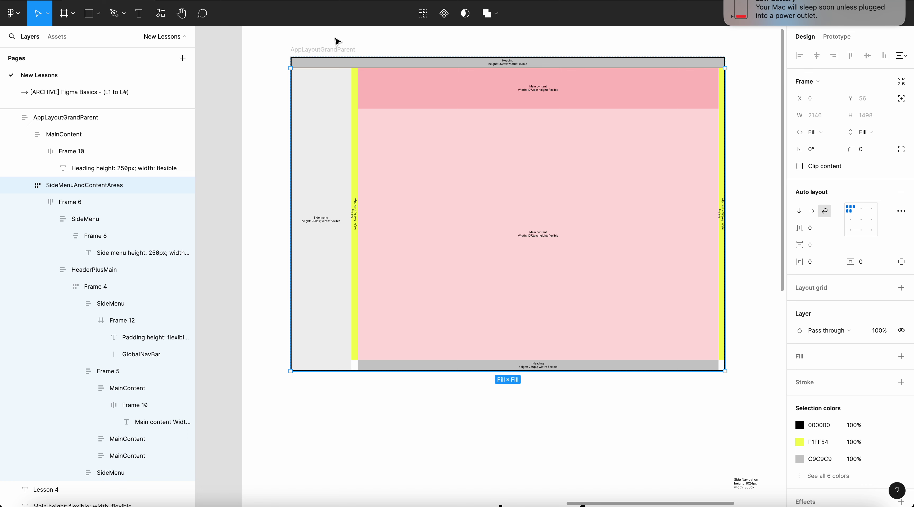
left_click(331, 50)
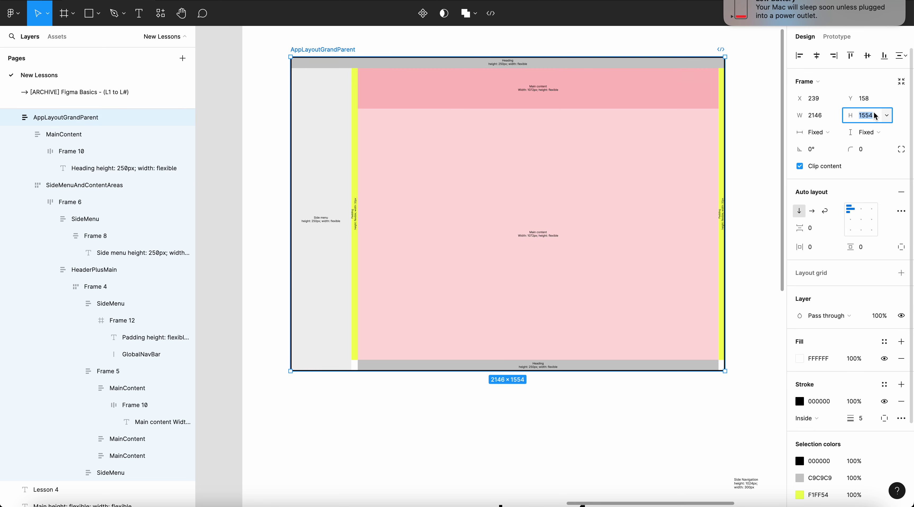
type("1080")
key("Return")
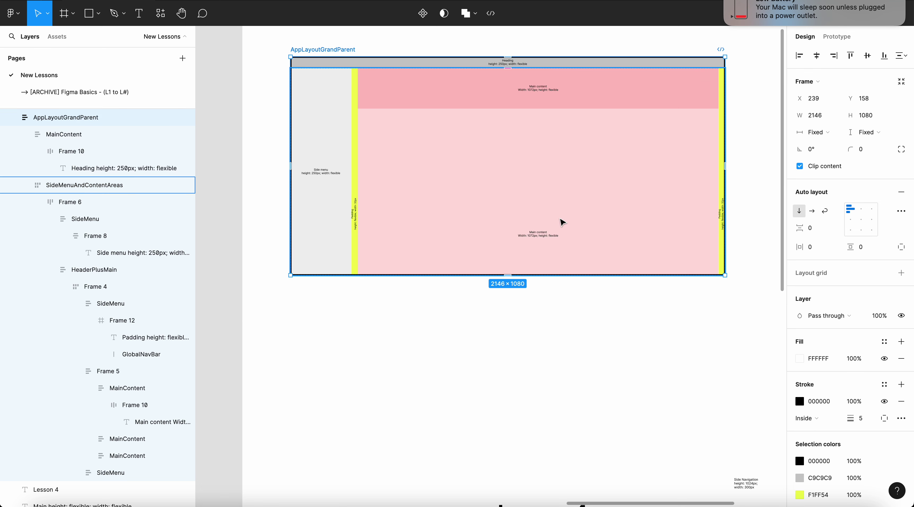
key("super+z")
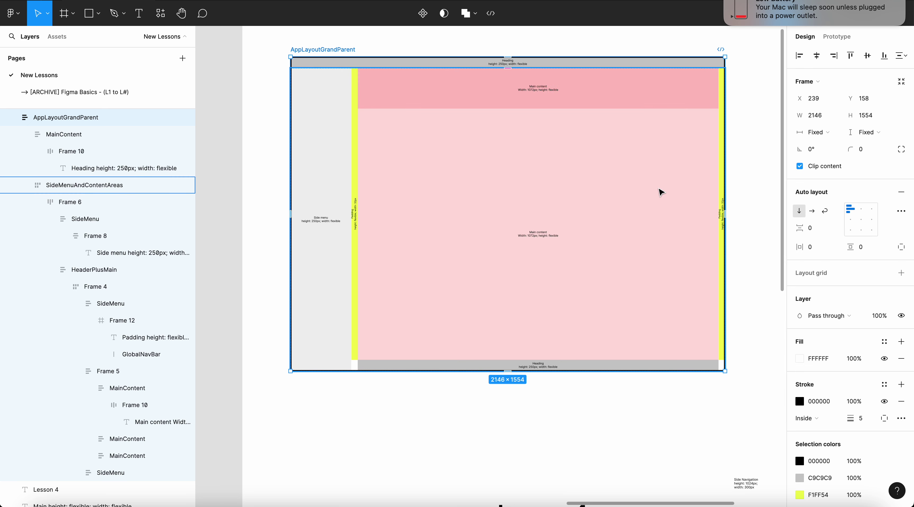
- Stretch AppLayoutGrandParent downward to a height of about 1761 to test how its contents fill
left_click_drag(605, 368, 605, 412)
key("super+z")
key("super+z")
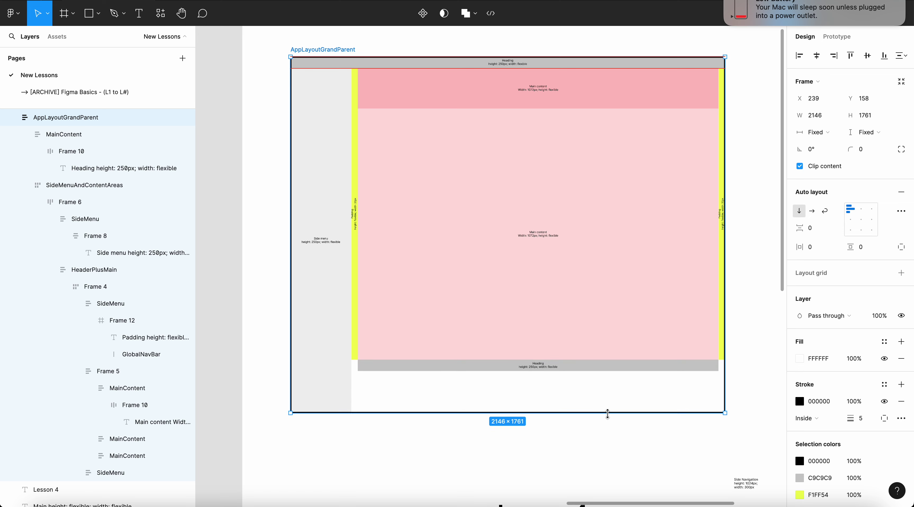
- Set the height sizing of the darker pink MainContent in Frame 5 to fill container
left_click(623, 358)
left_click(623, 358)
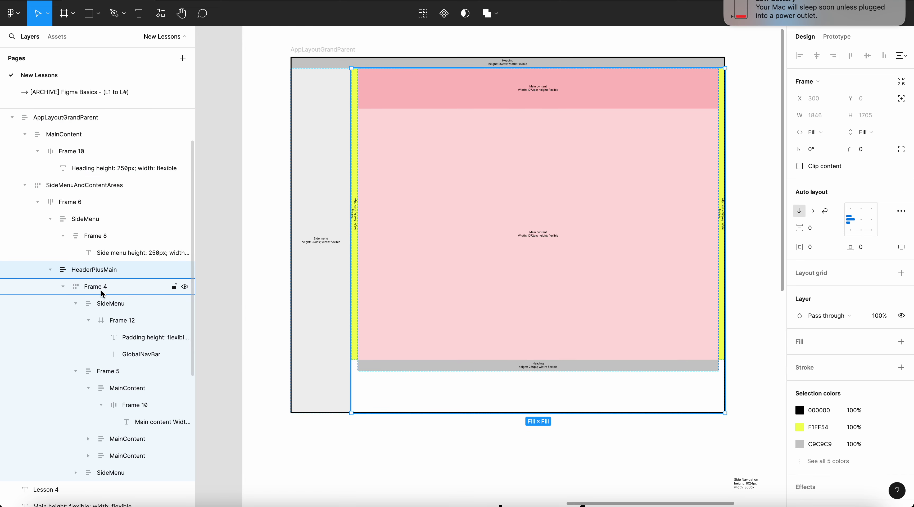
left_click(148, 443)
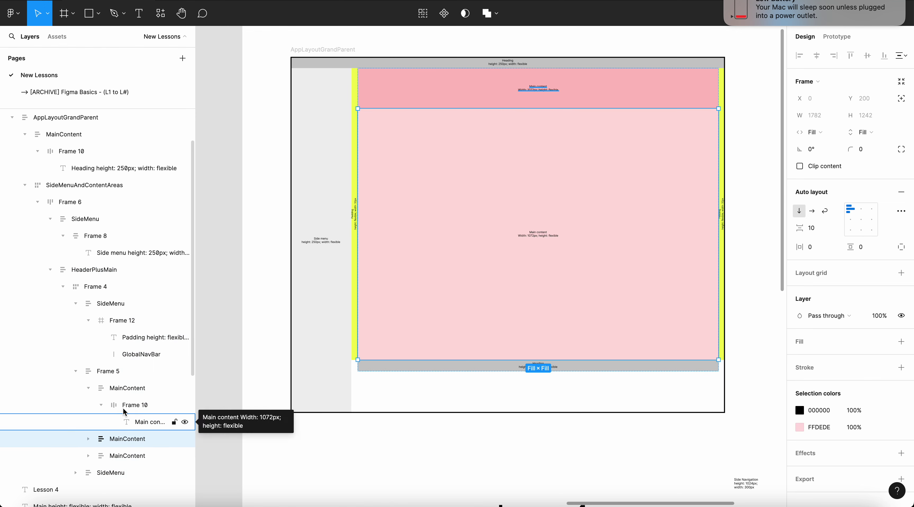
left_click(133, 406)
left_click(129, 389)
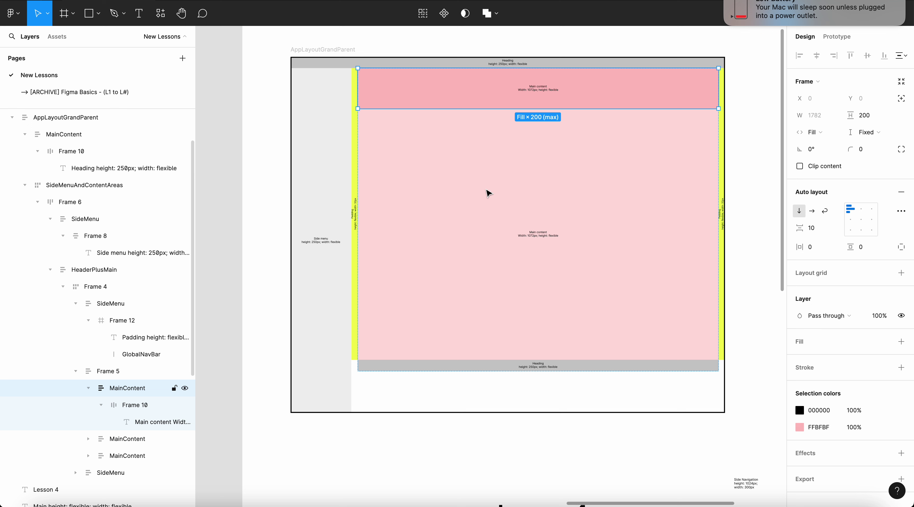
left_click(884, 137)
left_click(870, 158)
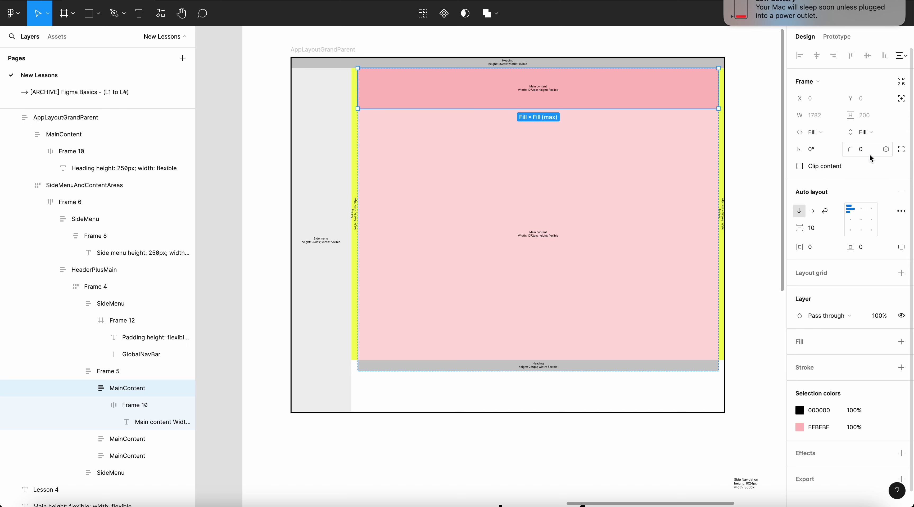
left_click(866, 132)
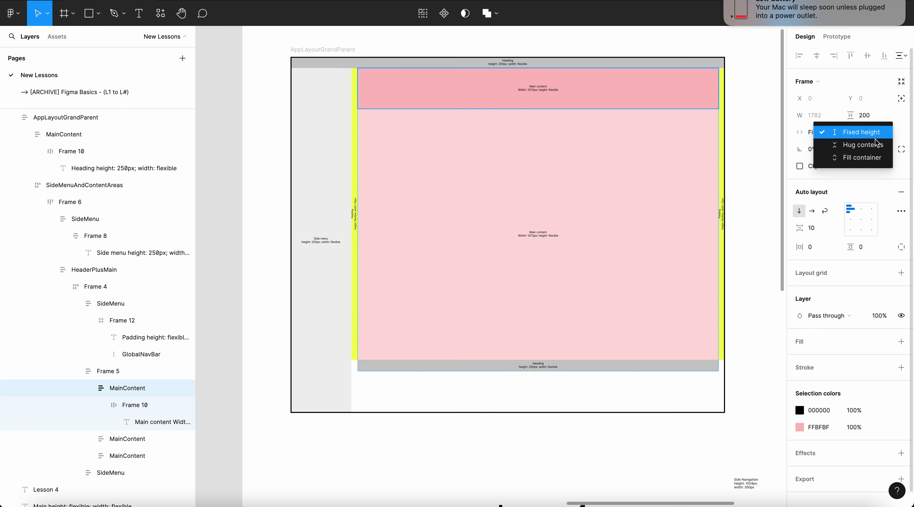
left_click(869, 156)
- Check the height sizing of the light pink content, lower grey strip, outer yellow padding bar and side menu
left_click(636, 214)
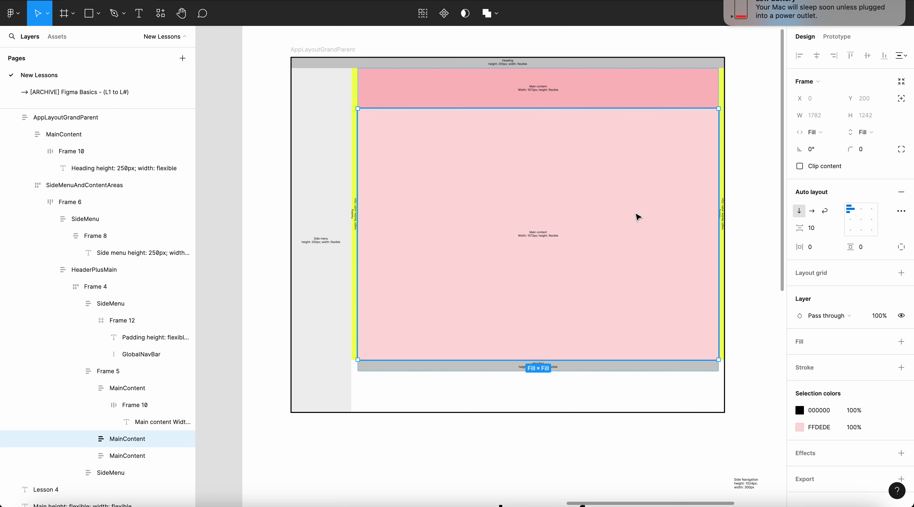
left_click(661, 366)
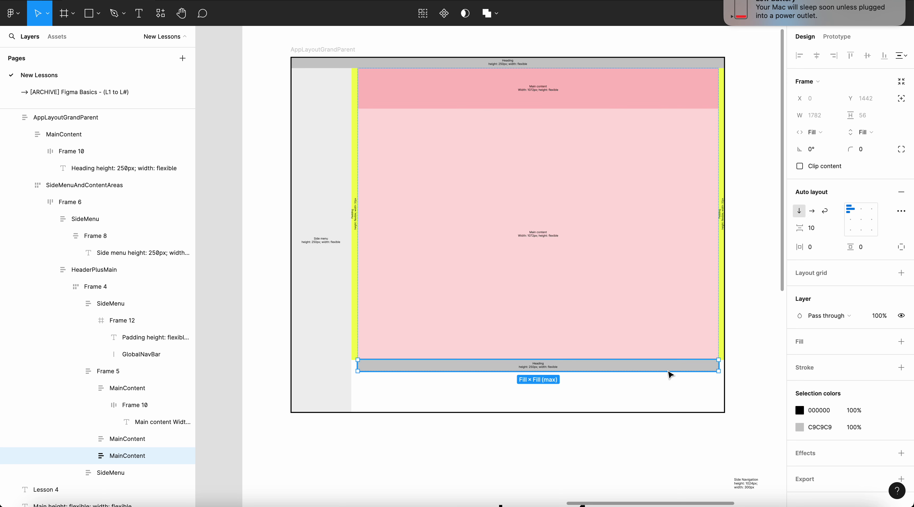
left_click(722, 355)
left_click(877, 133)
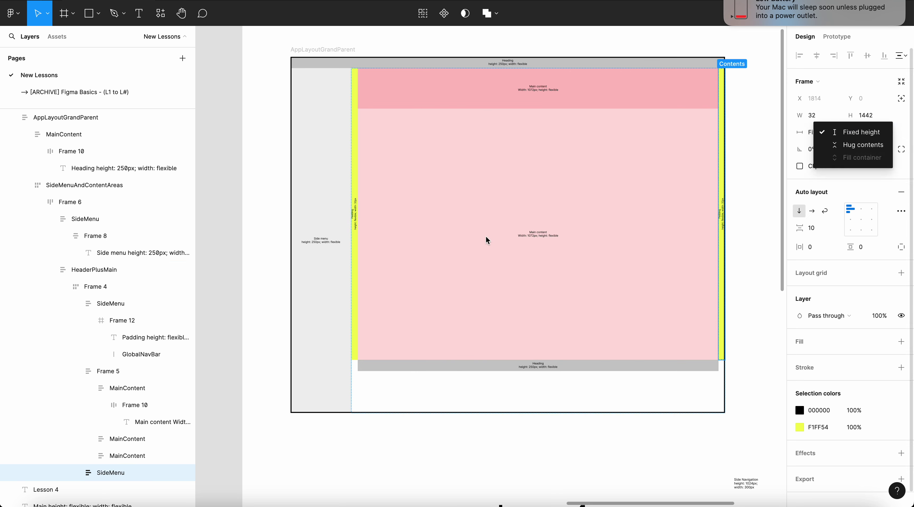
left_click(326, 137)
double_click(325, 136)
scroll(324, 135, "down", 3)
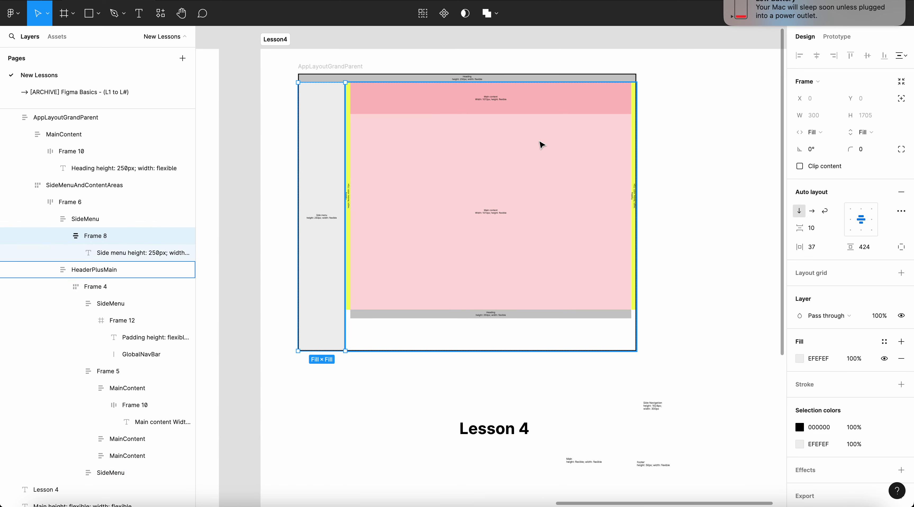
left_click(735, 142)
scroll(474, 130, "up", 1)
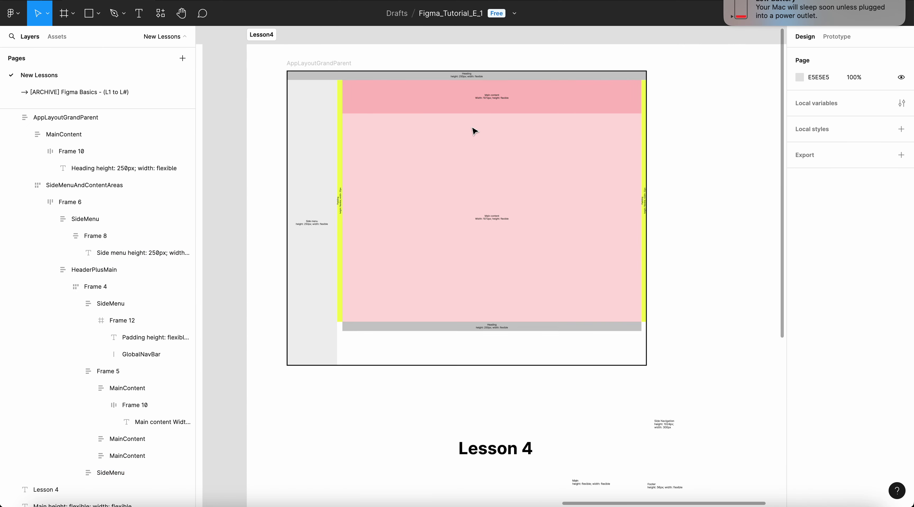
- Resize AppLayoutGrandParent to a height of 1554 and narrow it to a width of about 1621
left_click(354, 64)
left_click_drag(429, 366, 425, 328)
scroll(425, 335, "up", 3)
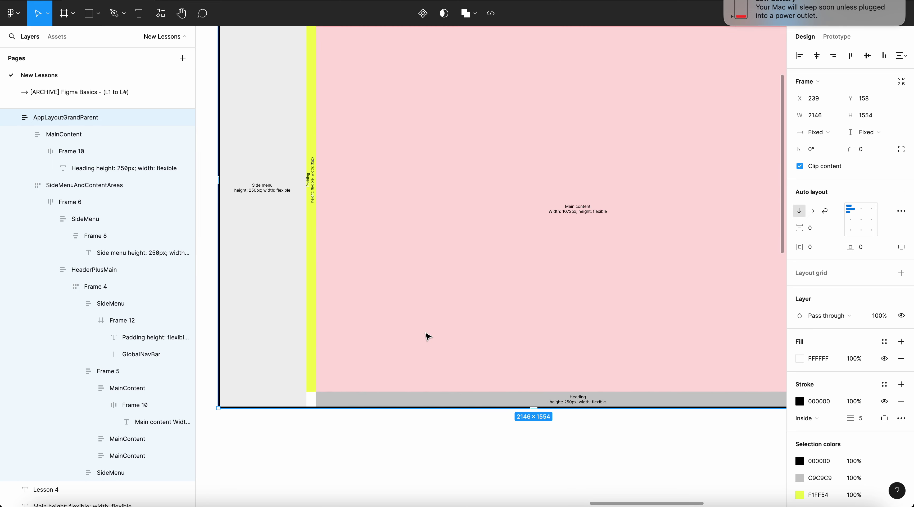
scroll(428, 336, "up", 1)
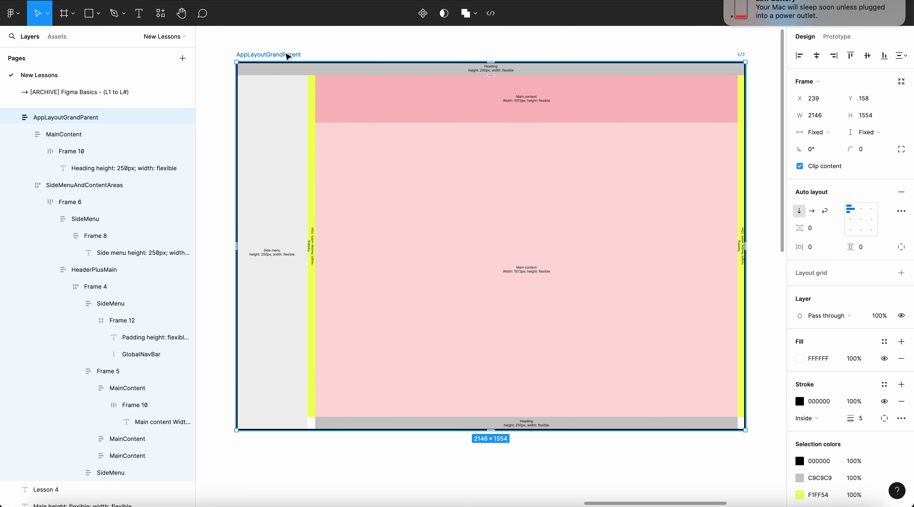
left_click_drag(744, 113, 622, 106)
scroll(622, 106, "down", 3)
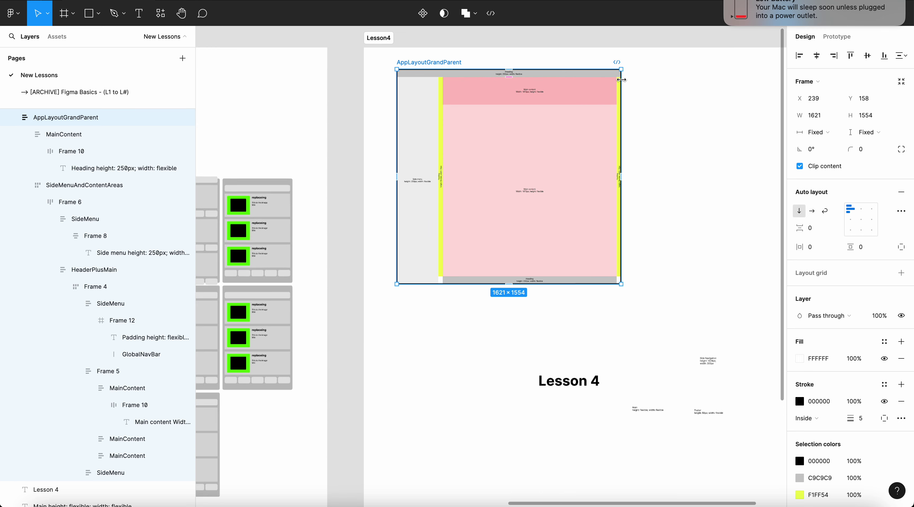
- Duplicate AppLayoutGrandParent and place the copy to the right of the original, level with it at X 2224
scroll(411, 53, "right", 3)
left_click_drag(357, 71, 630, 71)
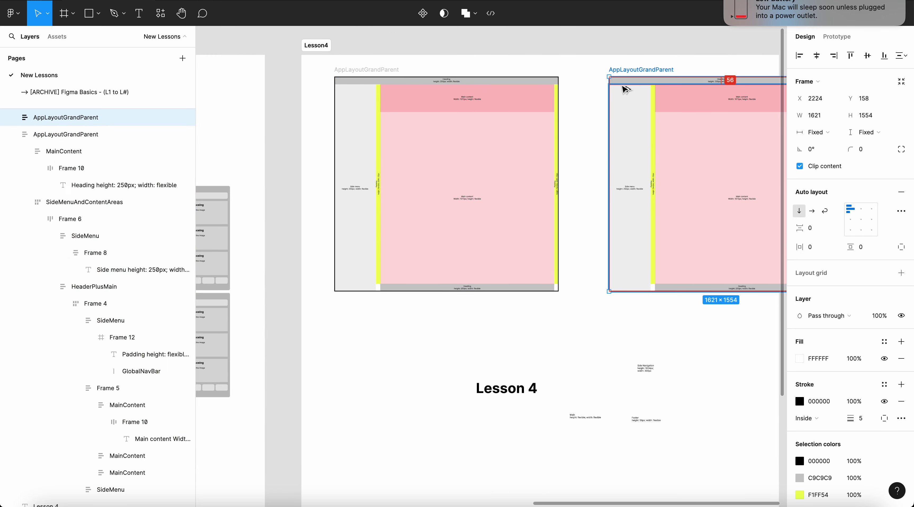
scroll(631, 75, "up", 3)
scroll(625, 89, "right", 3)
left_click(585, 81)
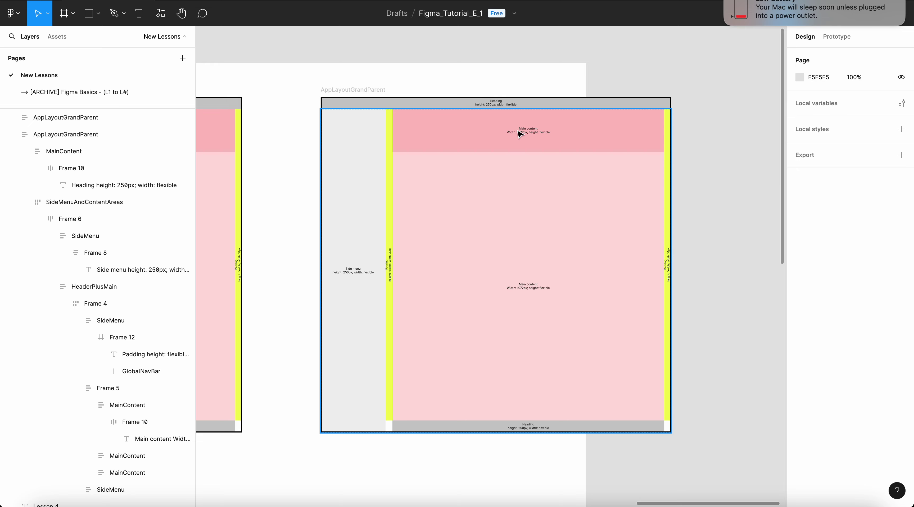
- Widen the Lesson4 section to the right so it encloses both AppLayoutGrandParent frames
scroll(519, 134, "left", 5)
scroll(518, 135, "down", 3)
scroll(377, 149, "up", 3)
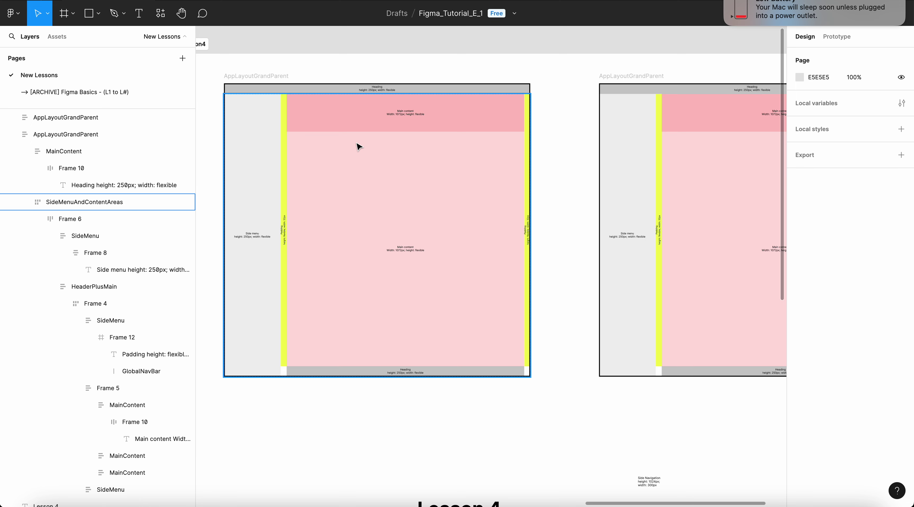
scroll(423, 163, "right", 3)
scroll(490, 179, "down", 1)
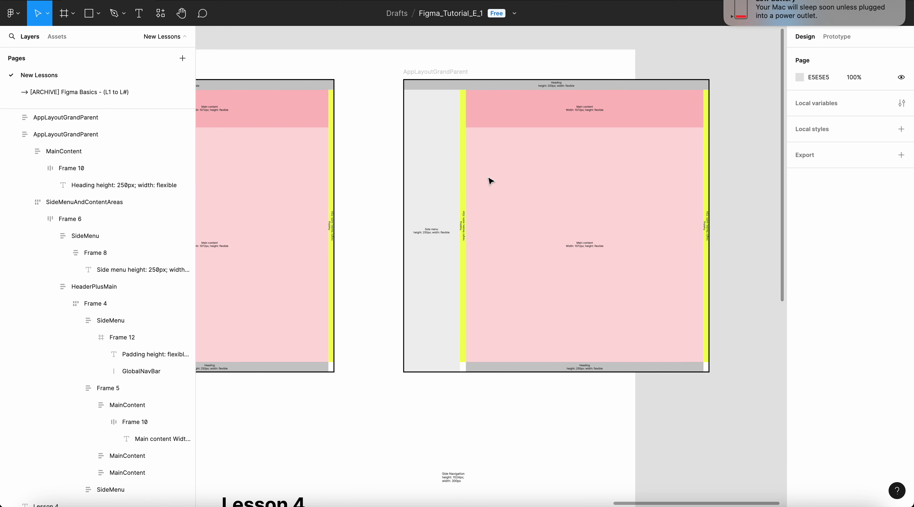
scroll(490, 180, "left", 3)
scroll(491, 181, "down", 2)
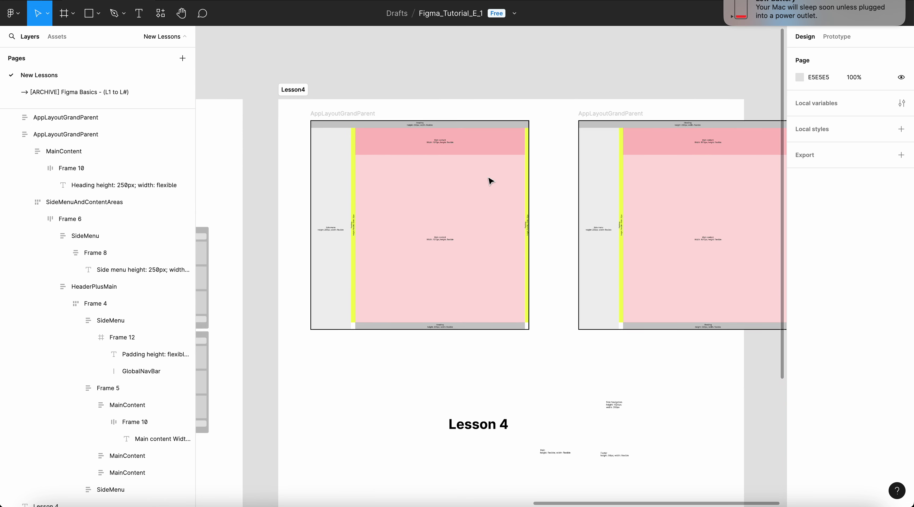
left_click(583, 355)
scroll(582, 355, "right", 2)
scroll(582, 356, "down", 1)
left_click_drag(700, 318, 783, 320)
left_click(648, 58)
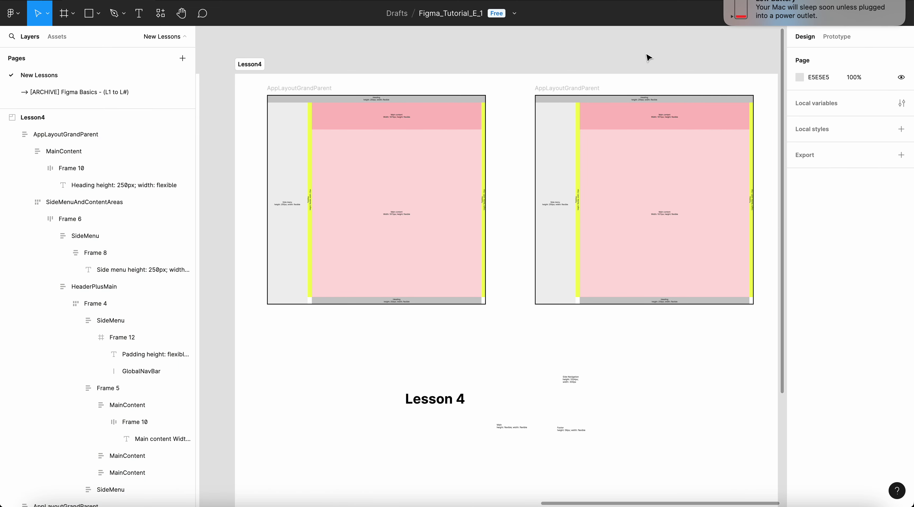